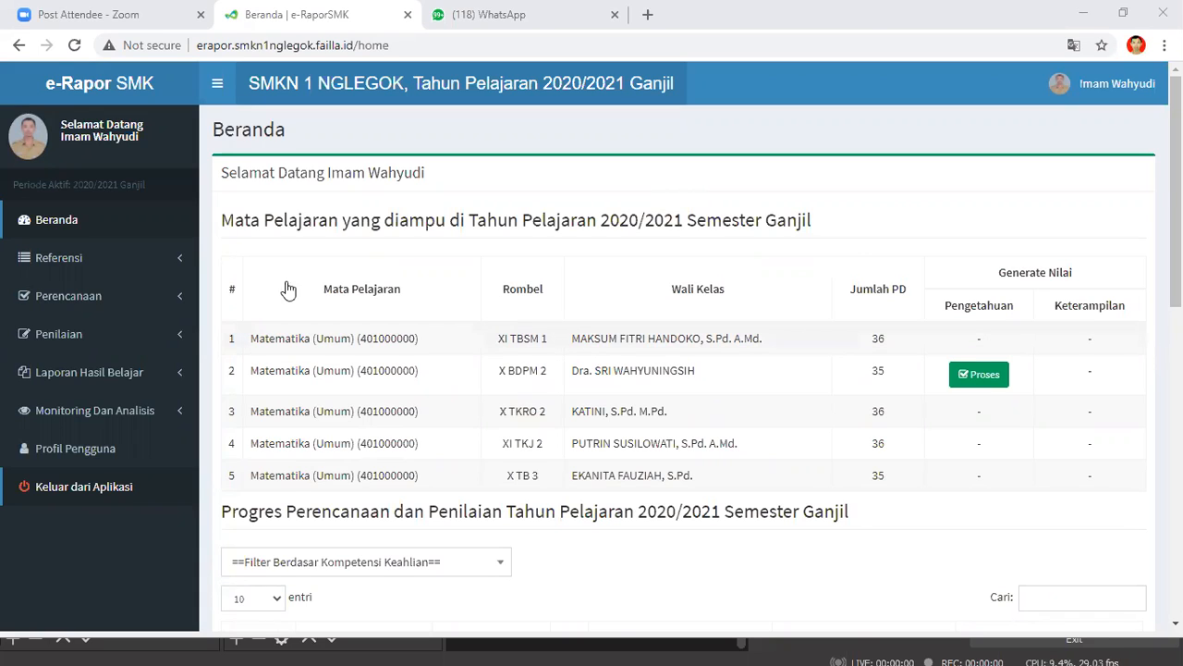
View the Referensi Kompetensi Dasar list and the Rasio Nilai Akhir planning page.
click(63, 266)
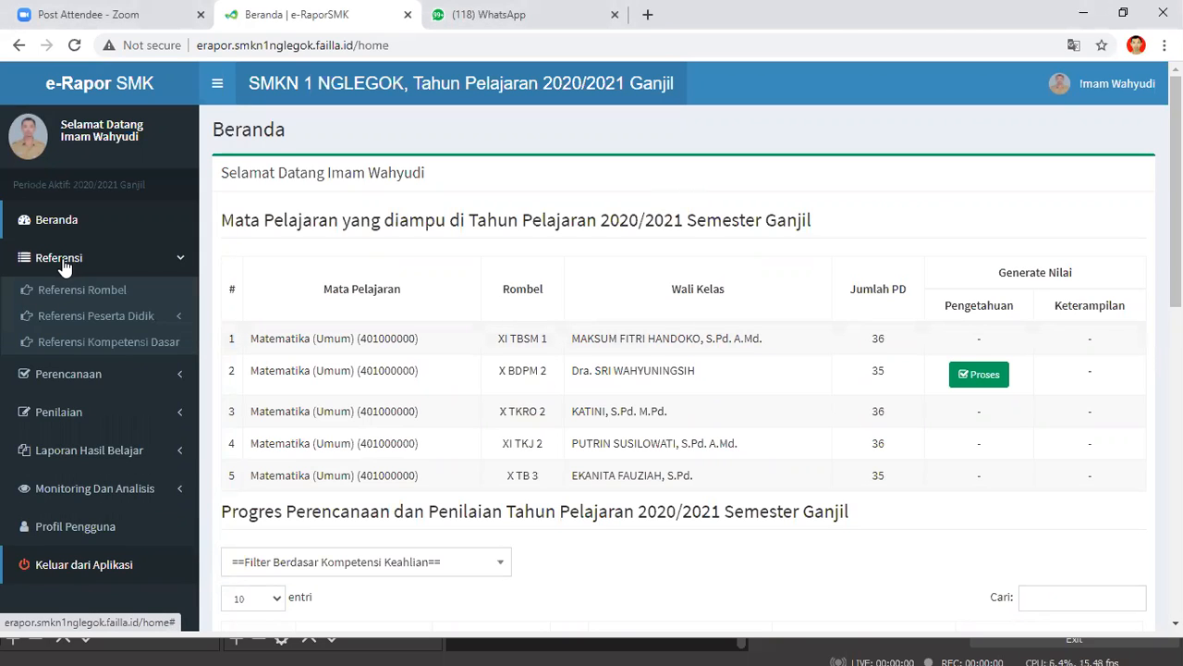
click(107, 347)
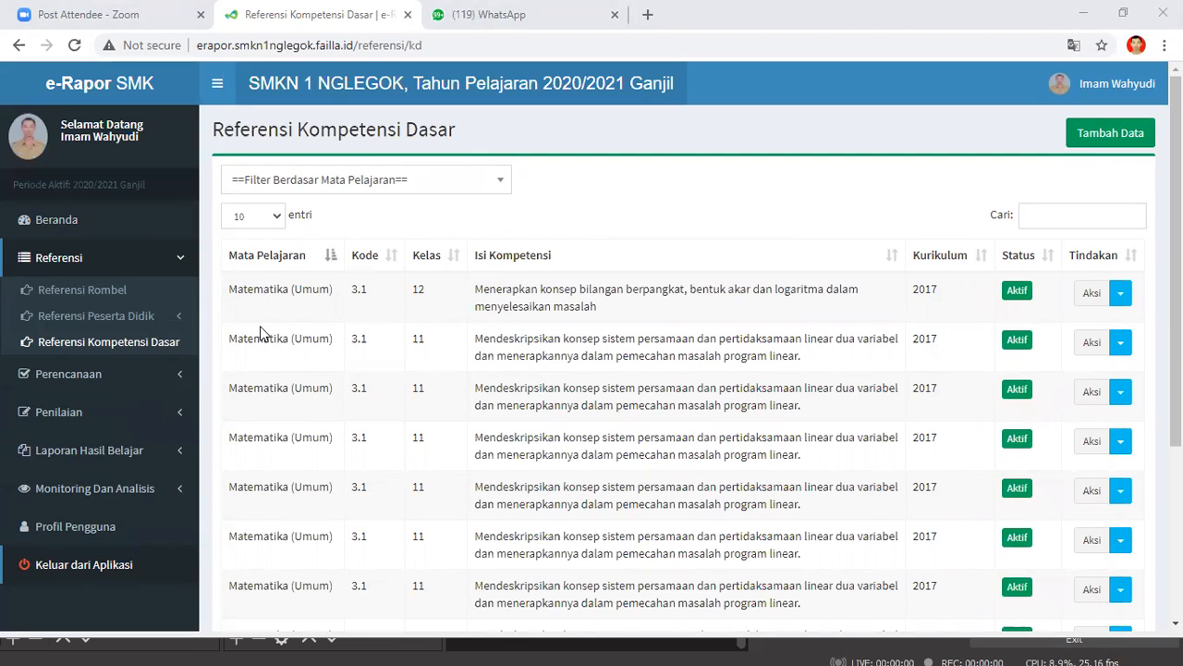
click(97, 377)
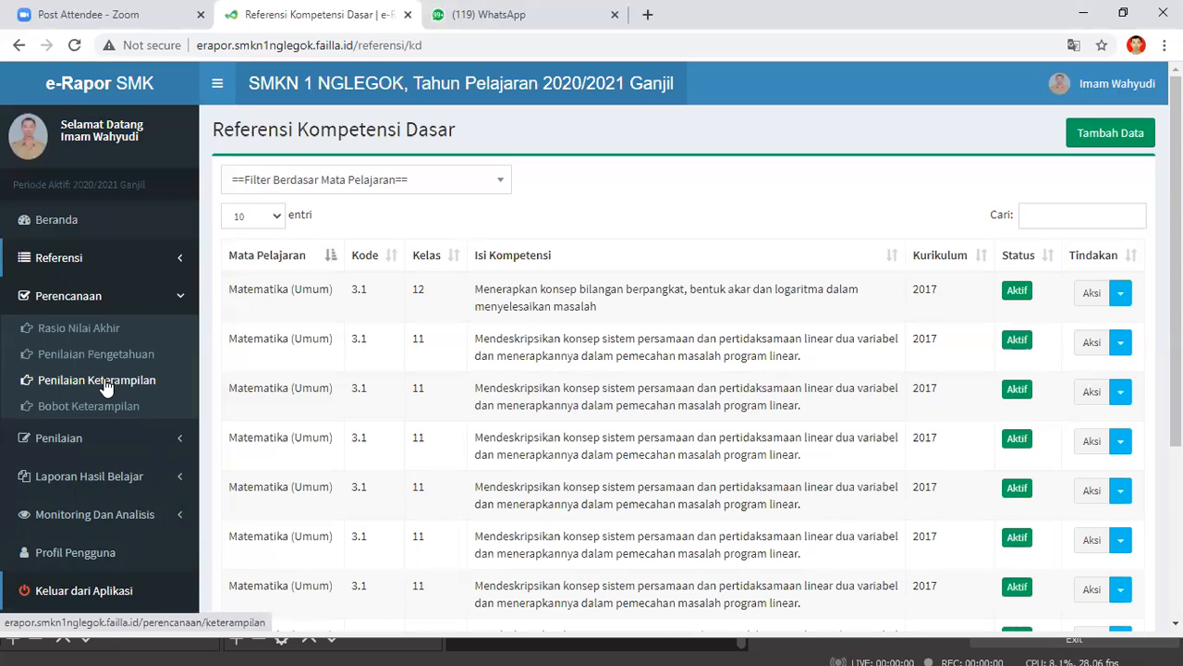
click(85, 327)
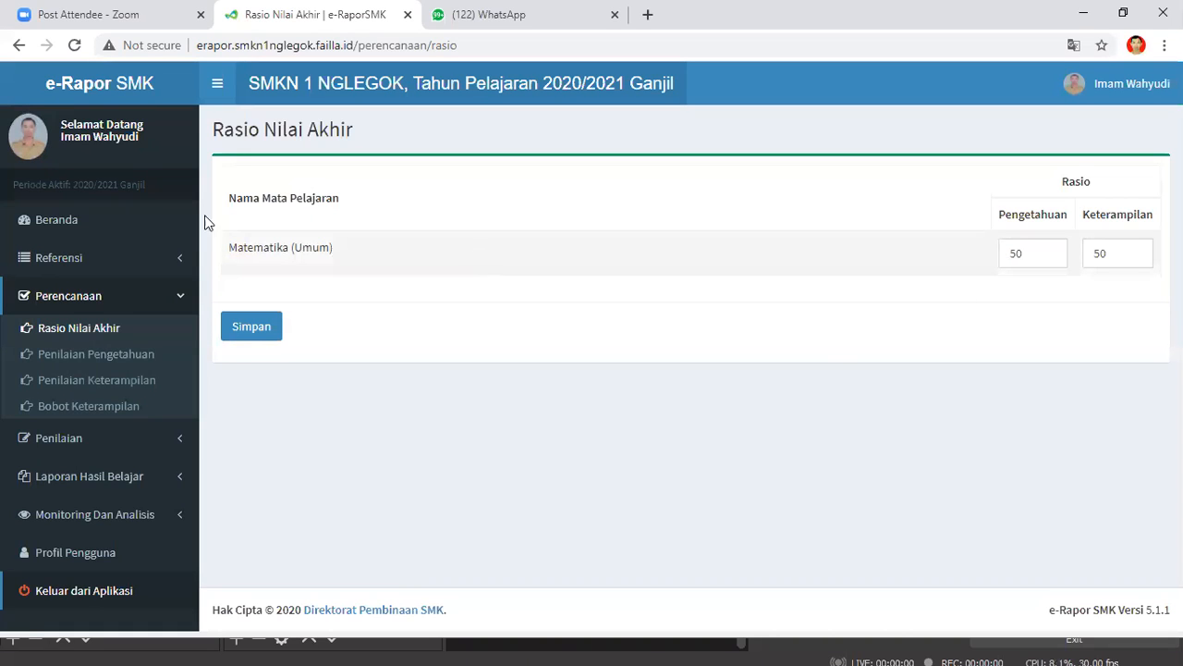
Return to Beranda and examine the taught subjects and the planning and assessment progress table for the 2020/2021 Ganjil semester.
click(73, 222)
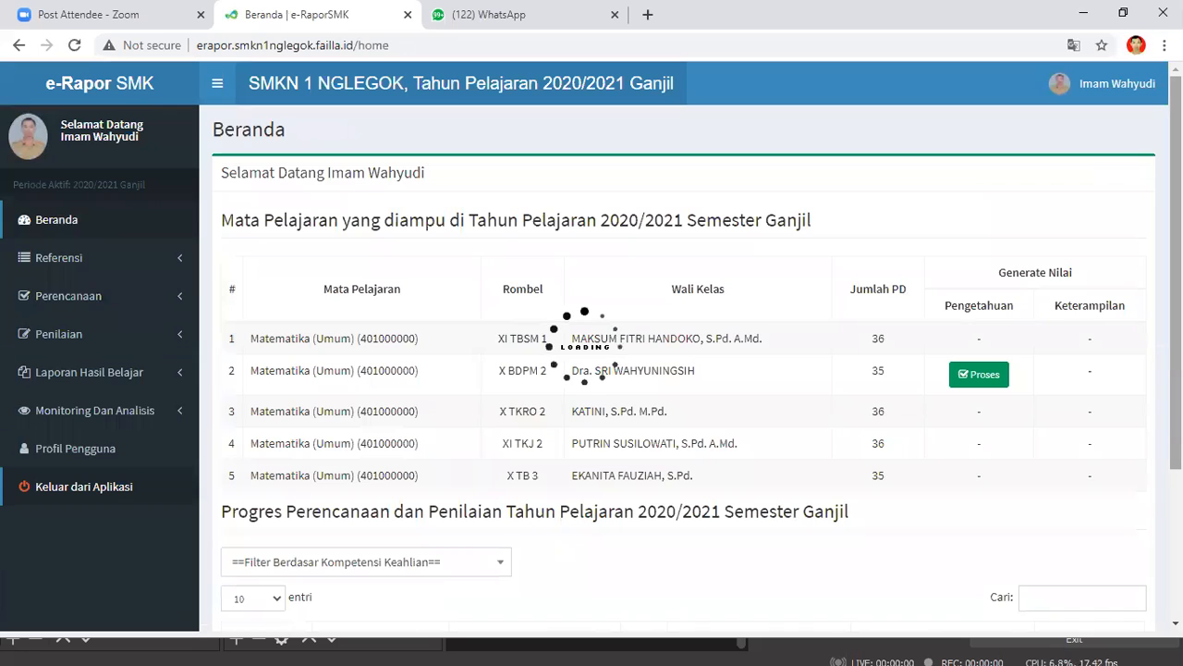
drag(1177, 231, 1177, 255)
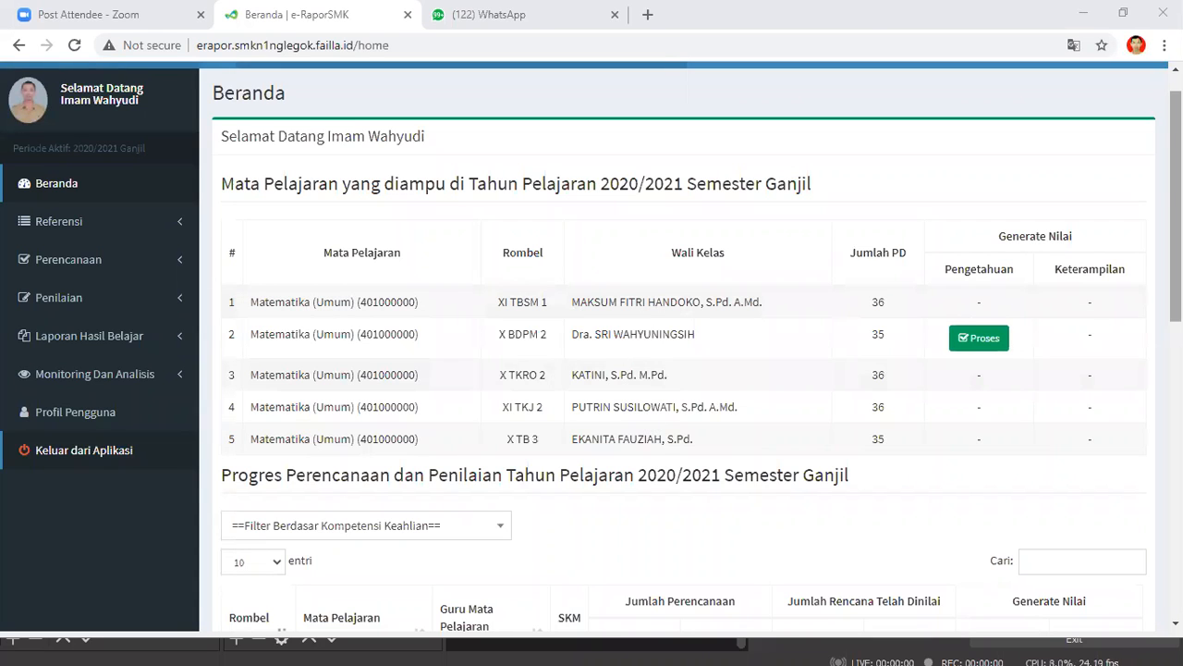
scroll(1176, 204, down, 2)
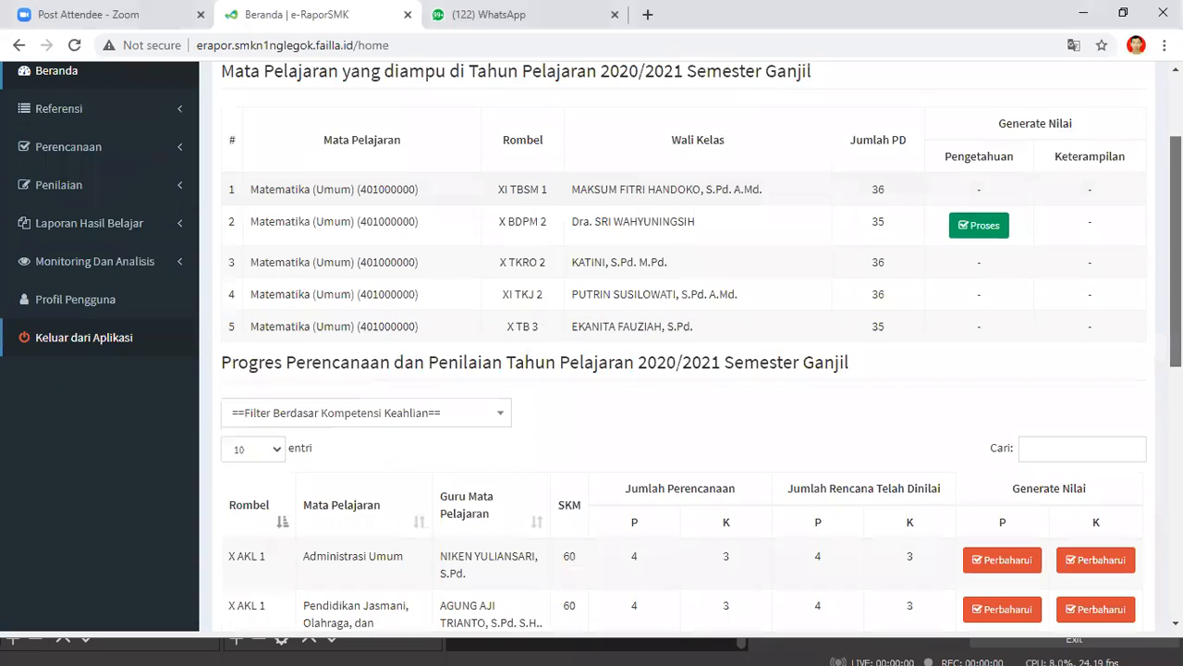
scroll(684, 347, down, 1)
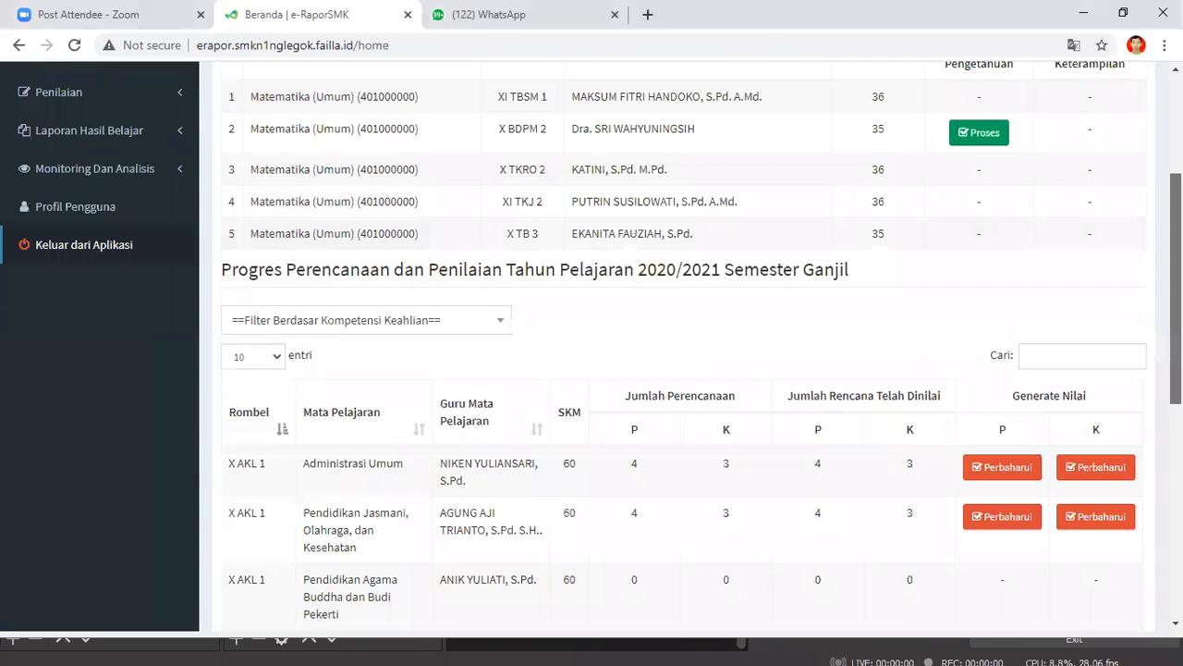
scroll(684, 347, down, 1)
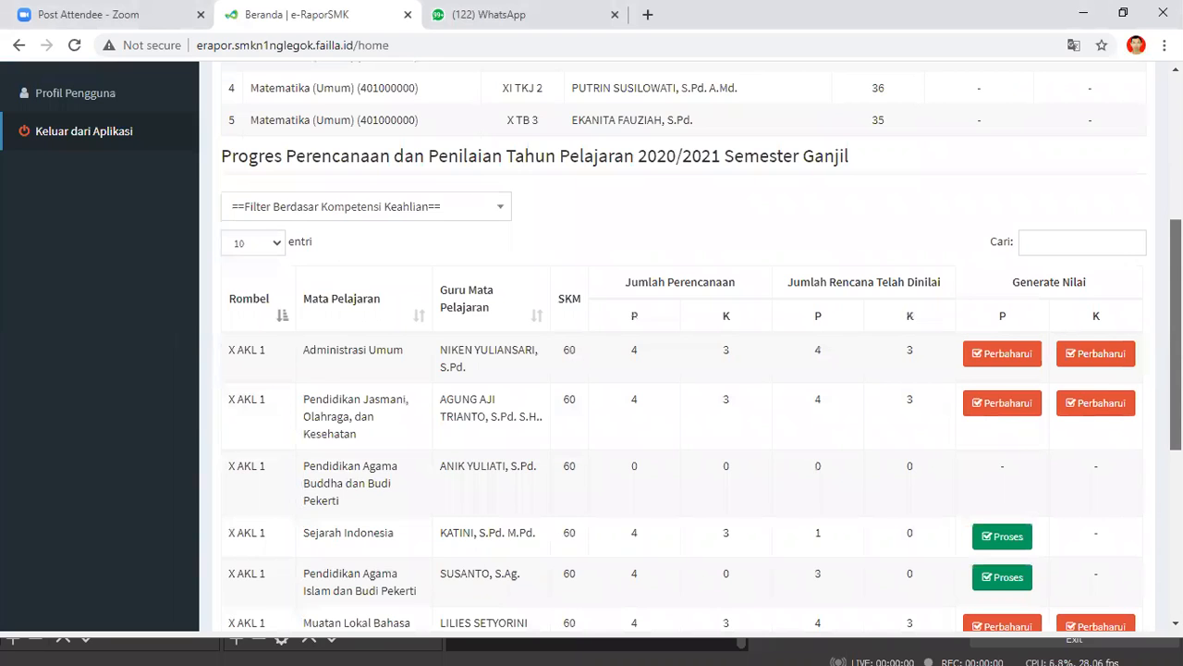
scroll(684, 347, down, 1)
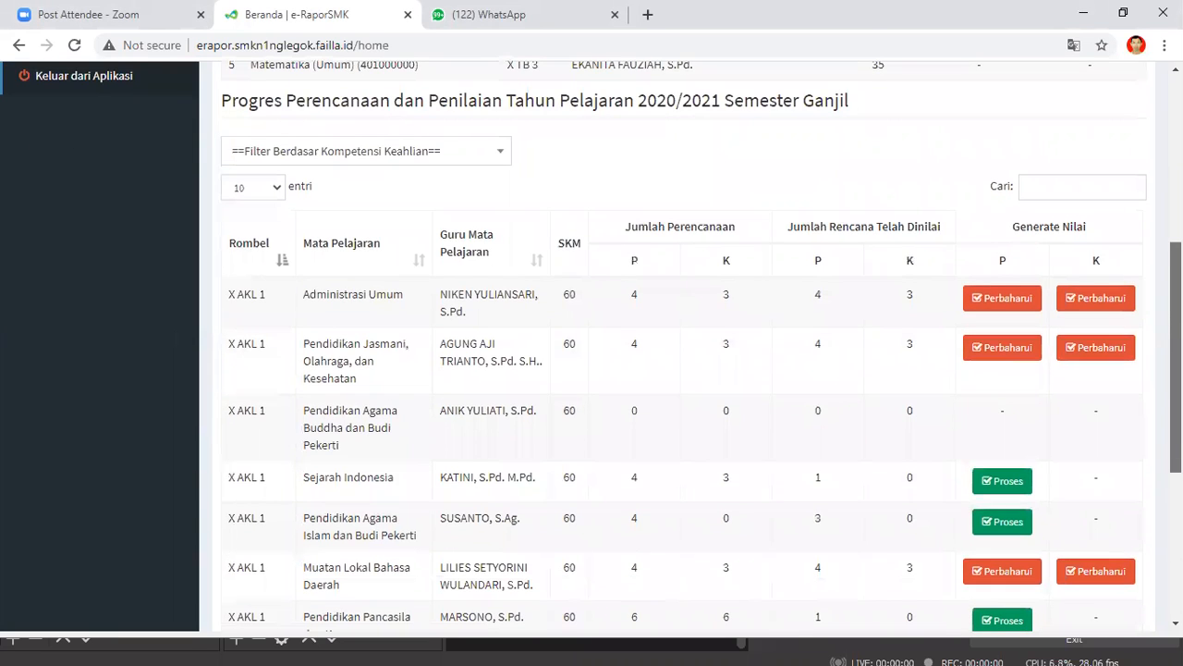
scroll(684, 346, up, 1)
scroll(617, 331, down, 1)
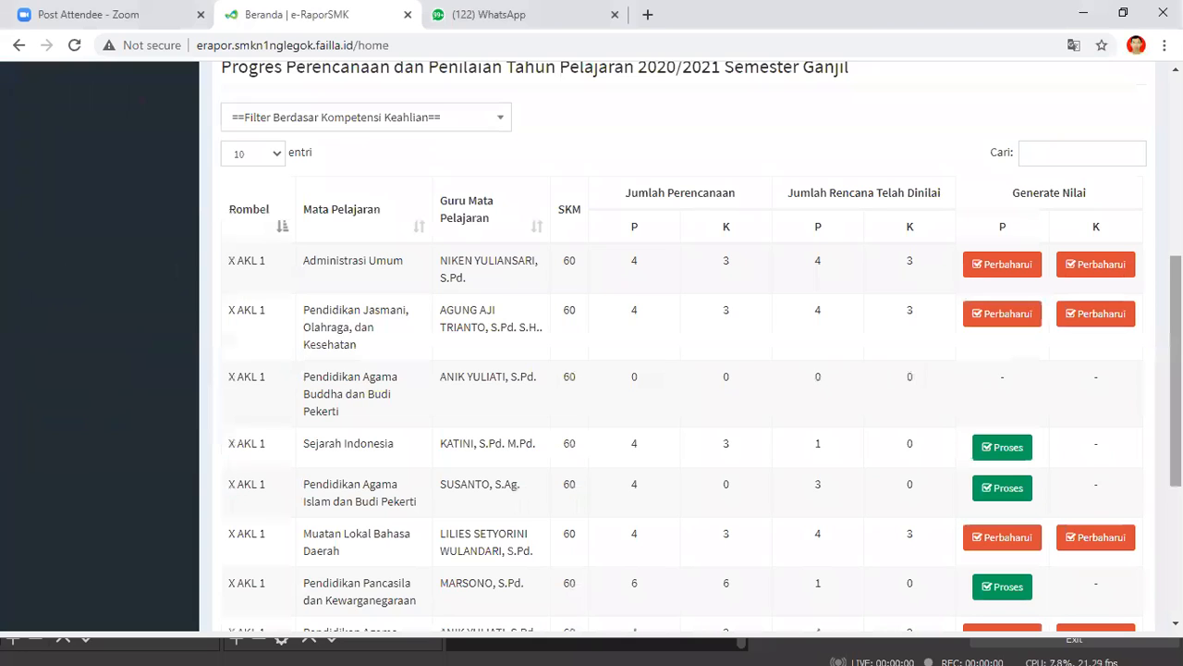
scroll(673, 347, up, 1)
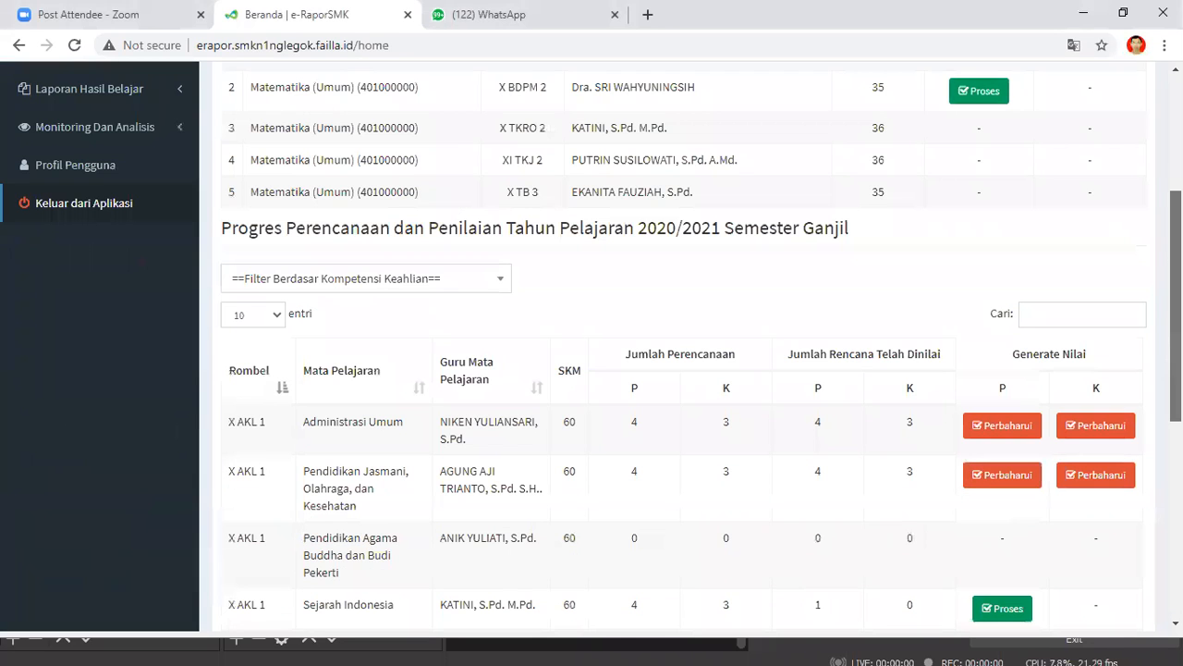
scroll(673, 347, down, 1)
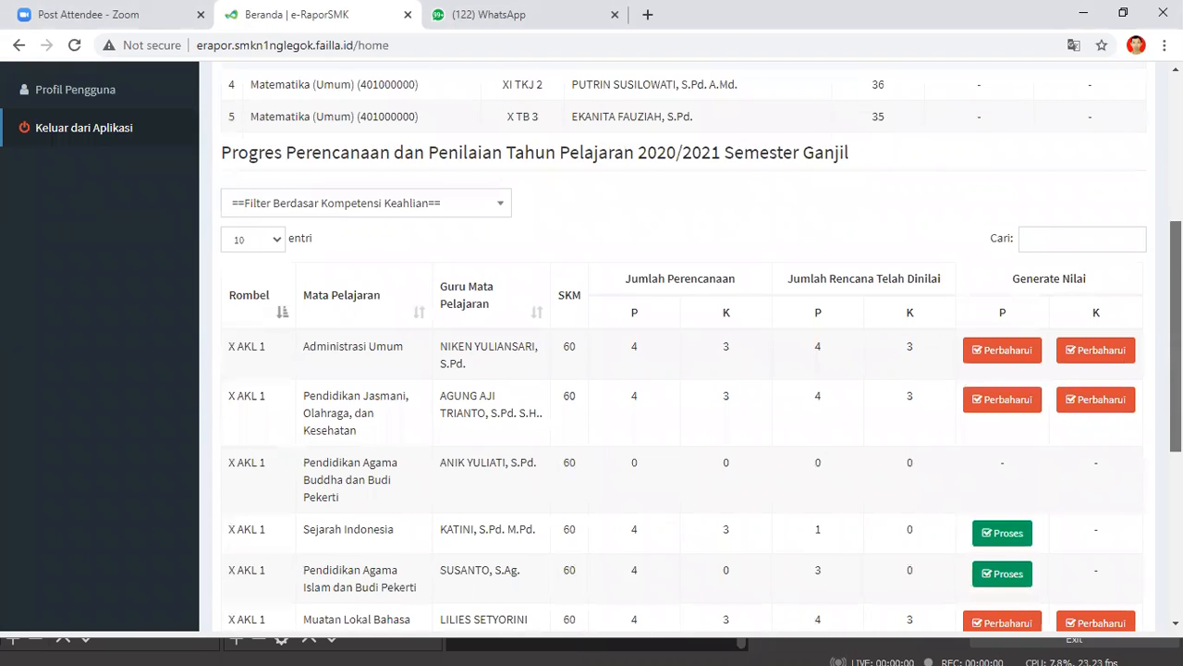
scroll(673, 347, down, 3)
scroll(673, 346, up, 2)
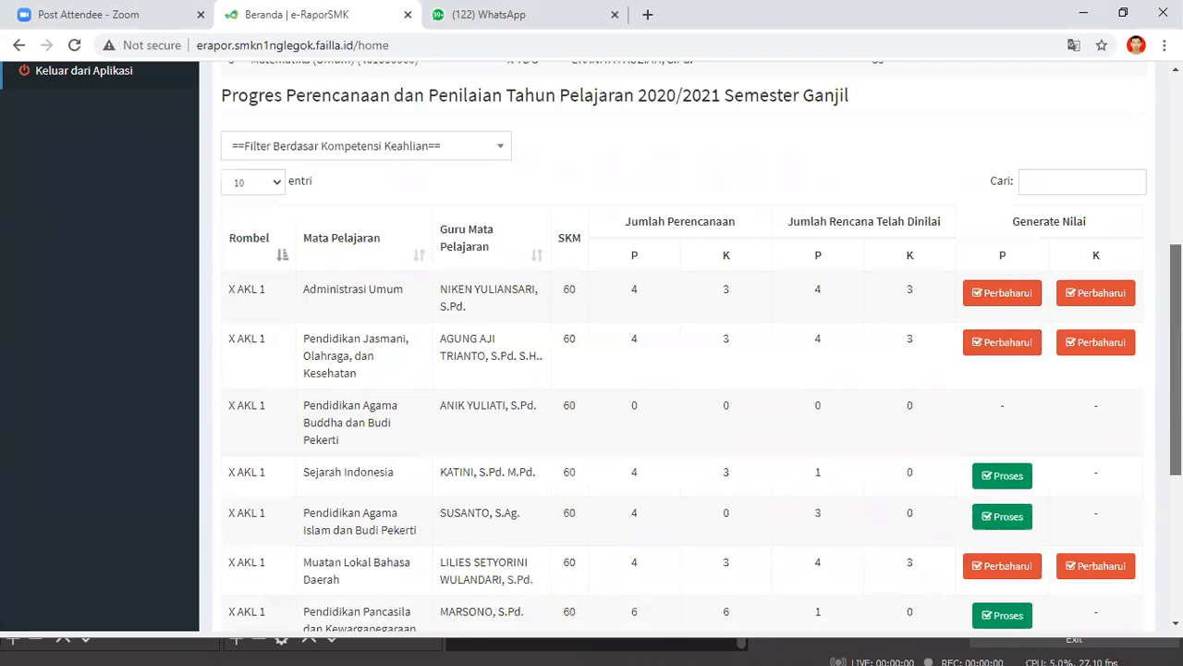
scroll(673, 347, up, 1)
scroll(673, 346, down, 1)
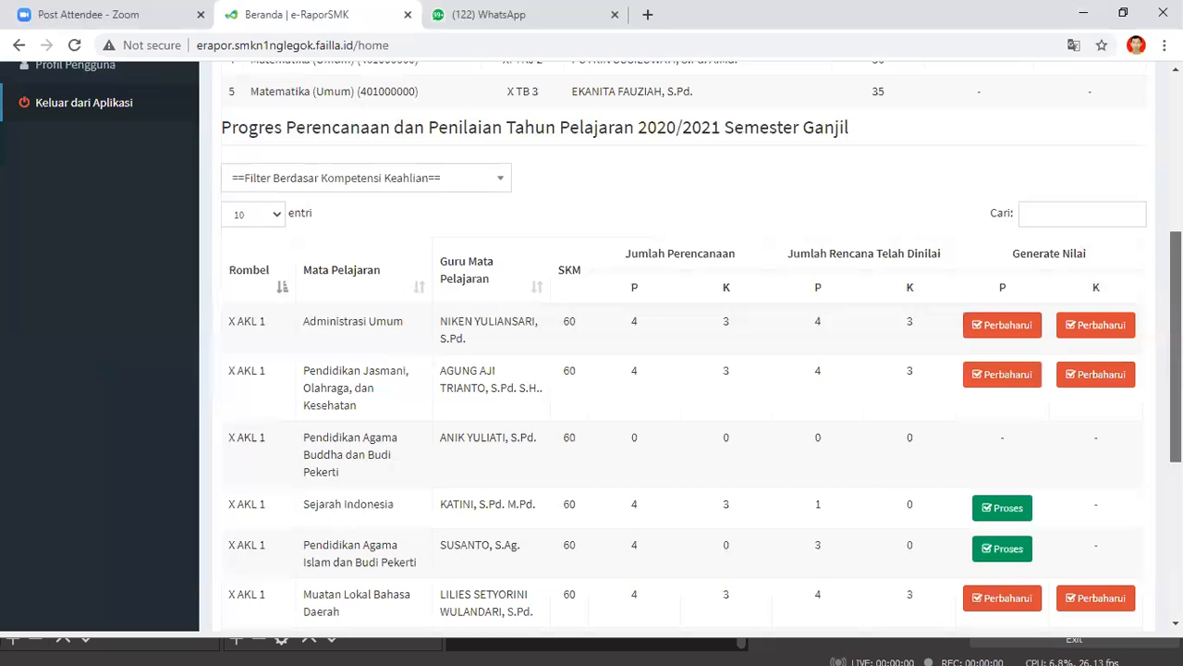
scroll(673, 346, down, 1)
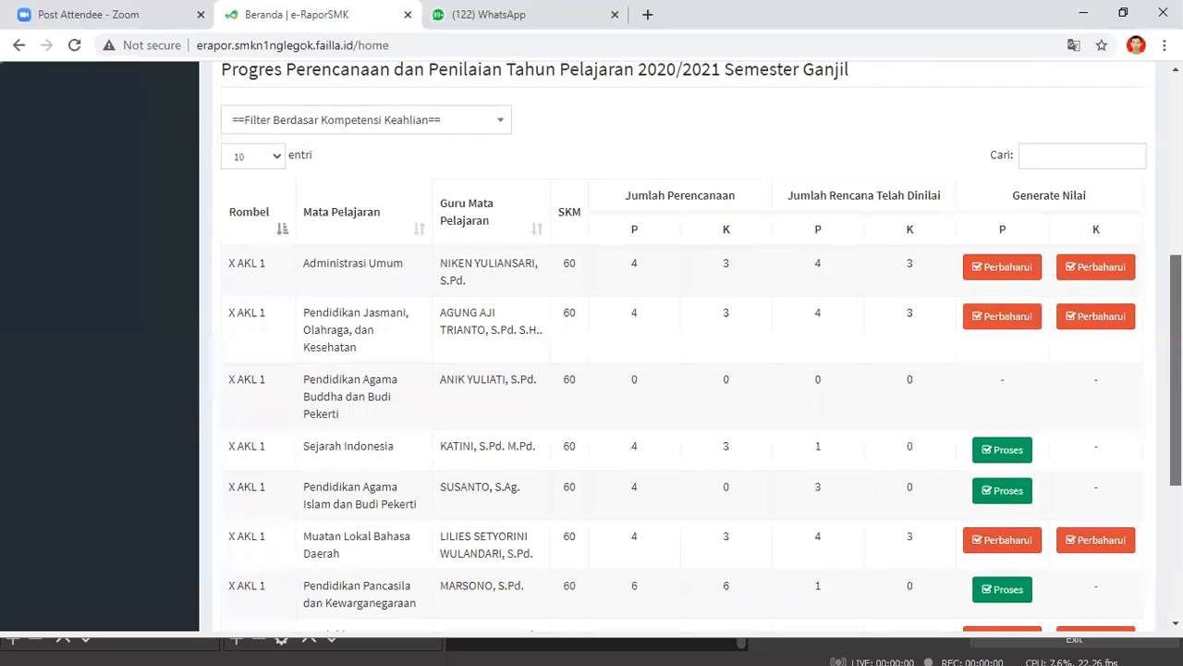
scroll(673, 347, down, 1)
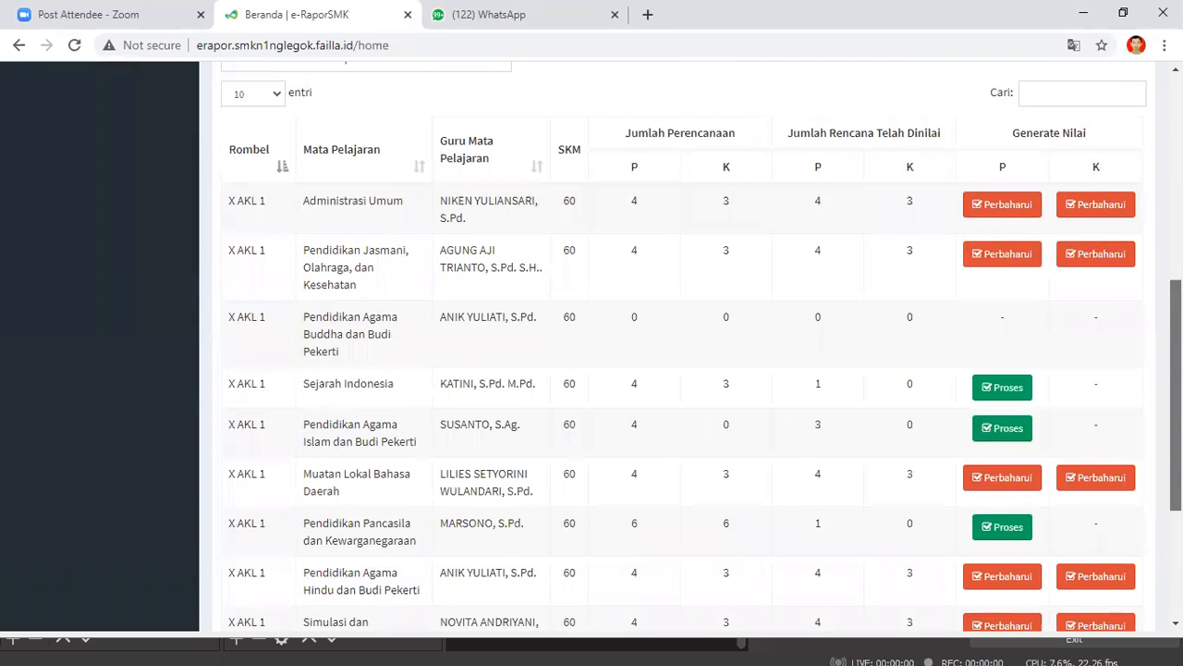
scroll(673, 347, down, 1)
scroll(530, 470, down, 1)
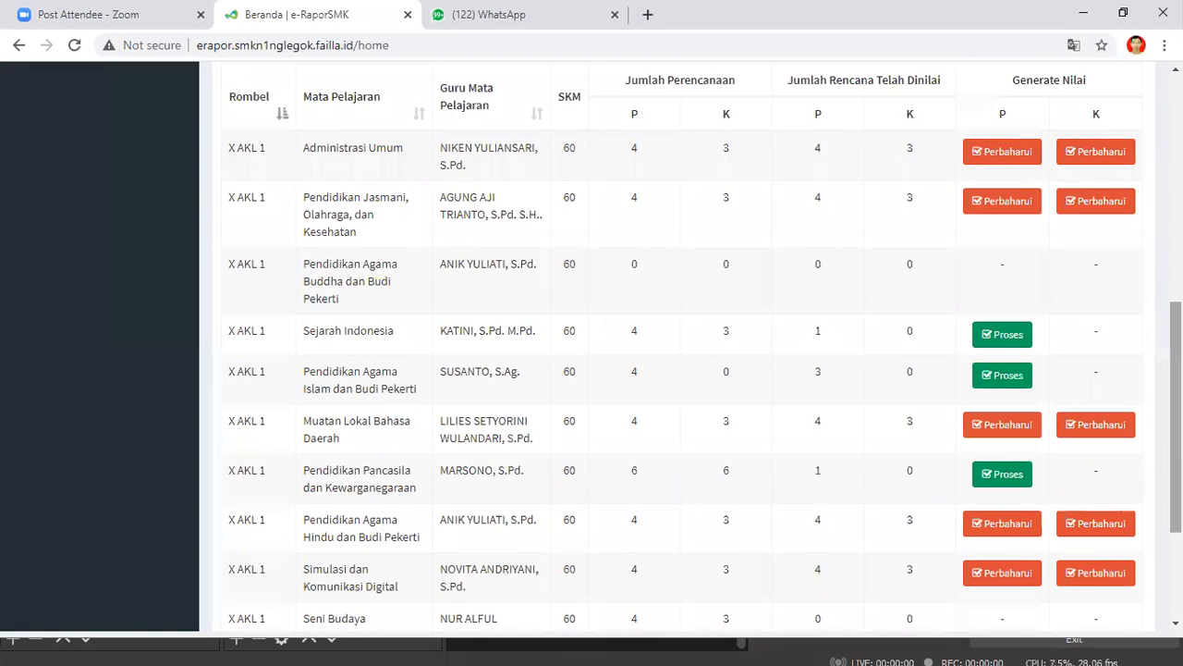
scroll(888, 173, up, 6)
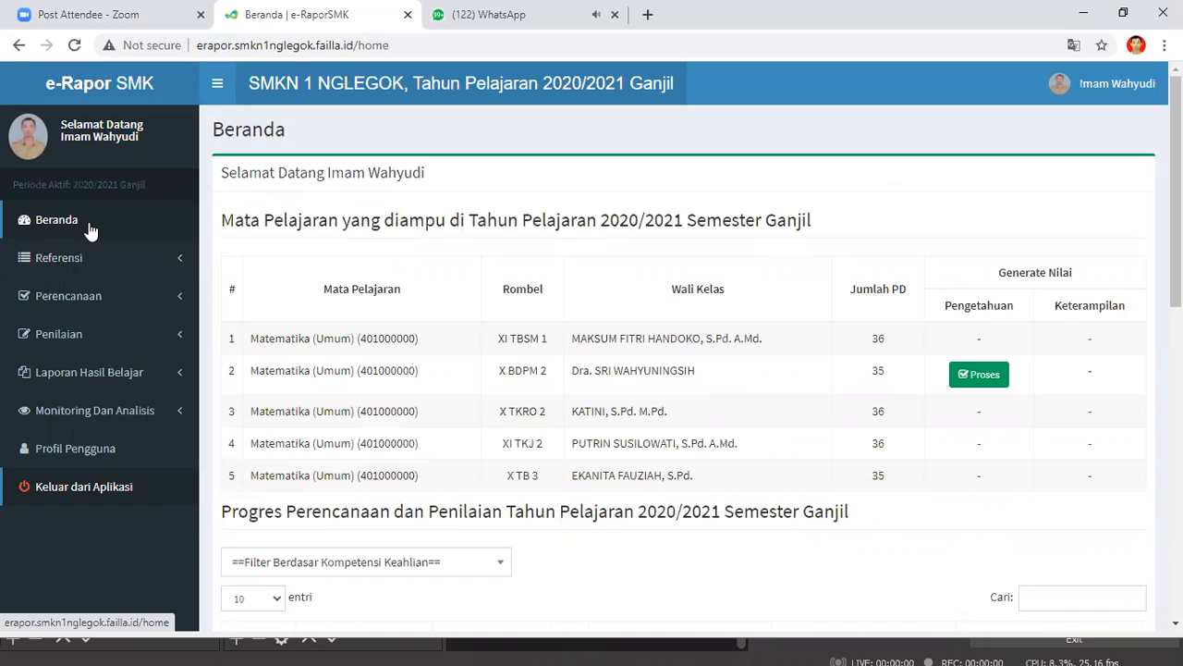
Open the Rasio Nilai Akhir page to review the Pengetahuan and Keterampilan ratios for Matematika (Umum).
click(67, 303)
click(102, 309)
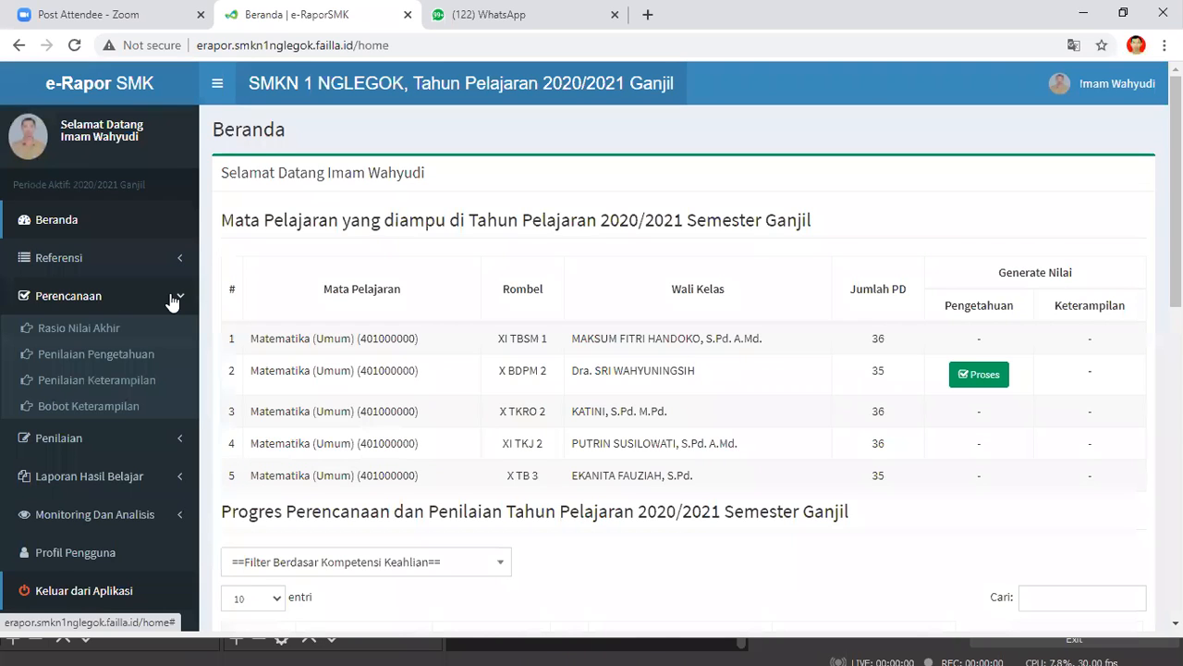
click(81, 328)
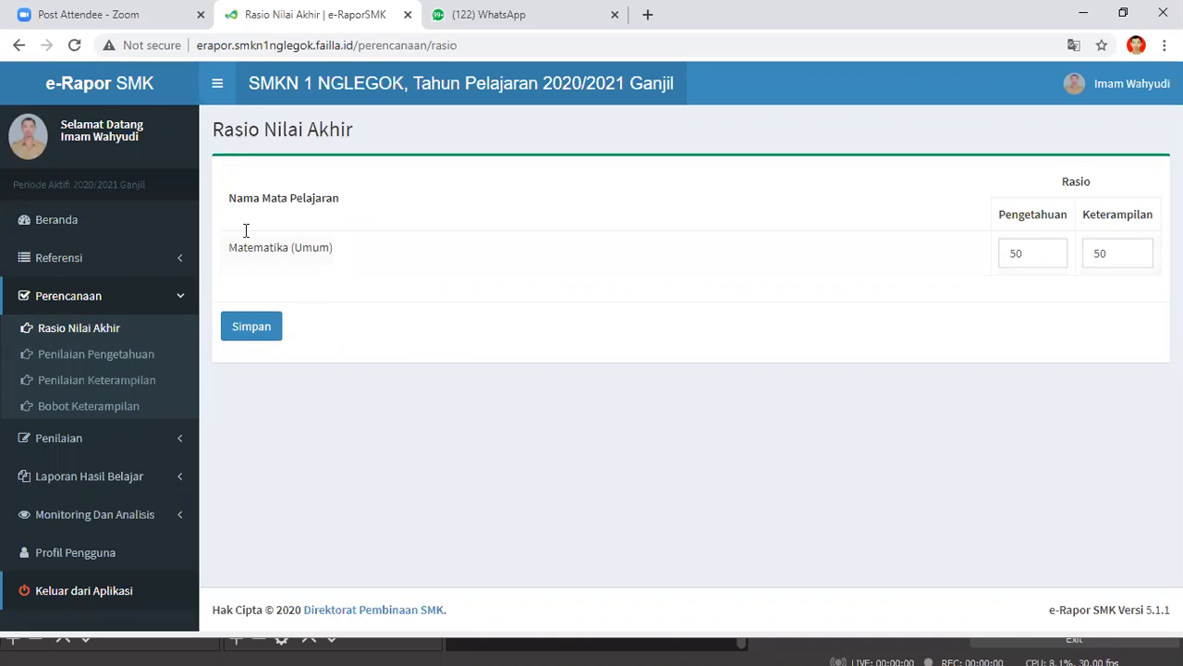
Open the Penilaian Pengetahuan planning list and look over its entries and the choices for entries per page.
click(90, 358)
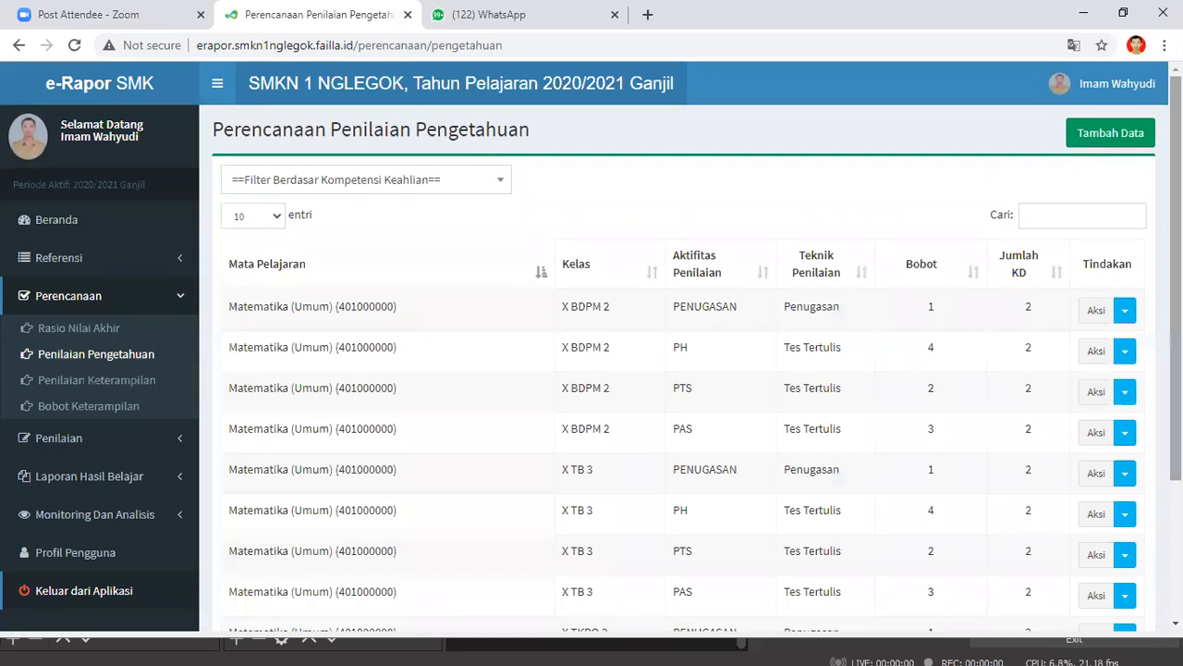
scroll(684, 370, down, 1)
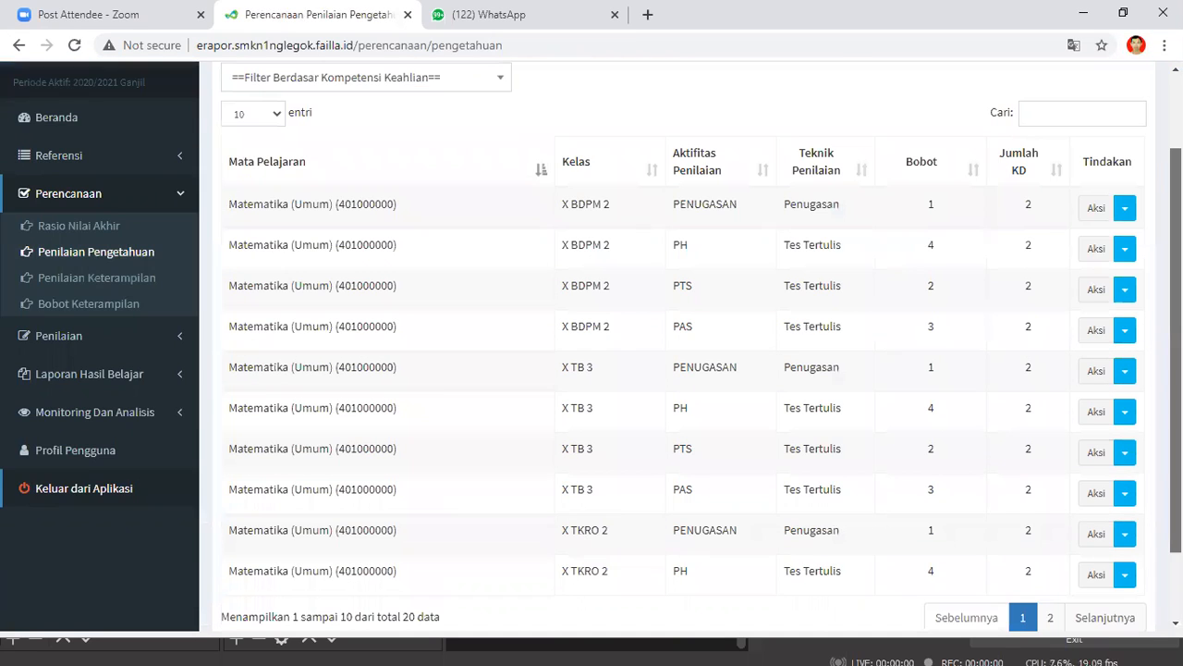
scroll(684, 369, up, 1)
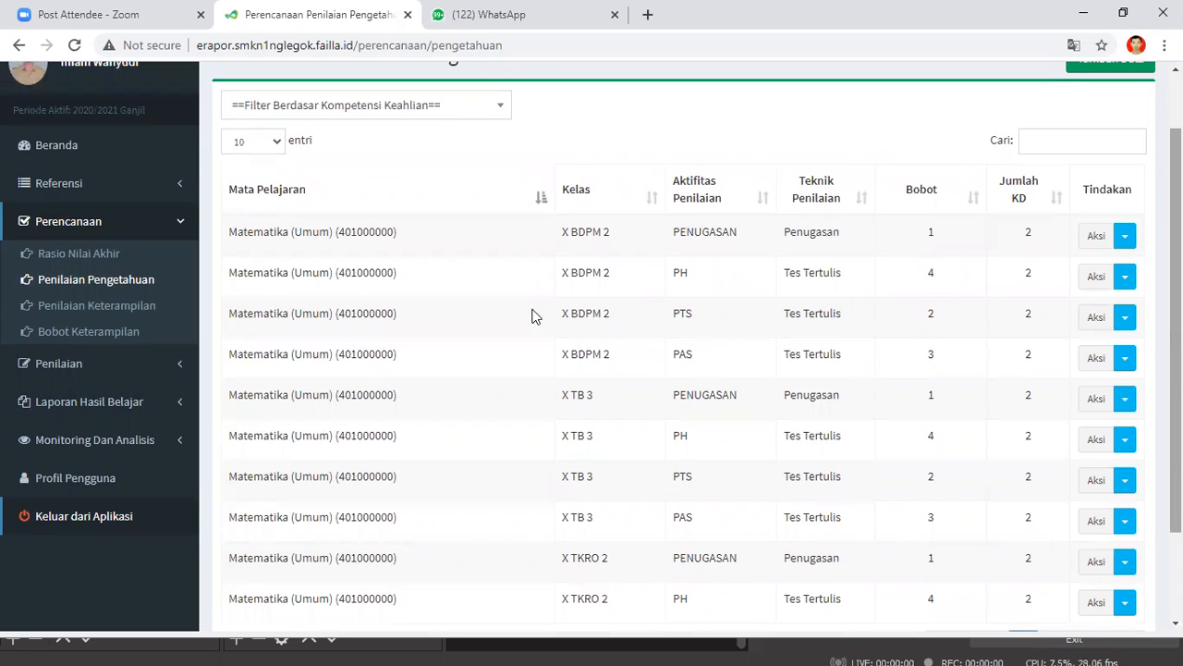
scroll(779, 209, up, 1)
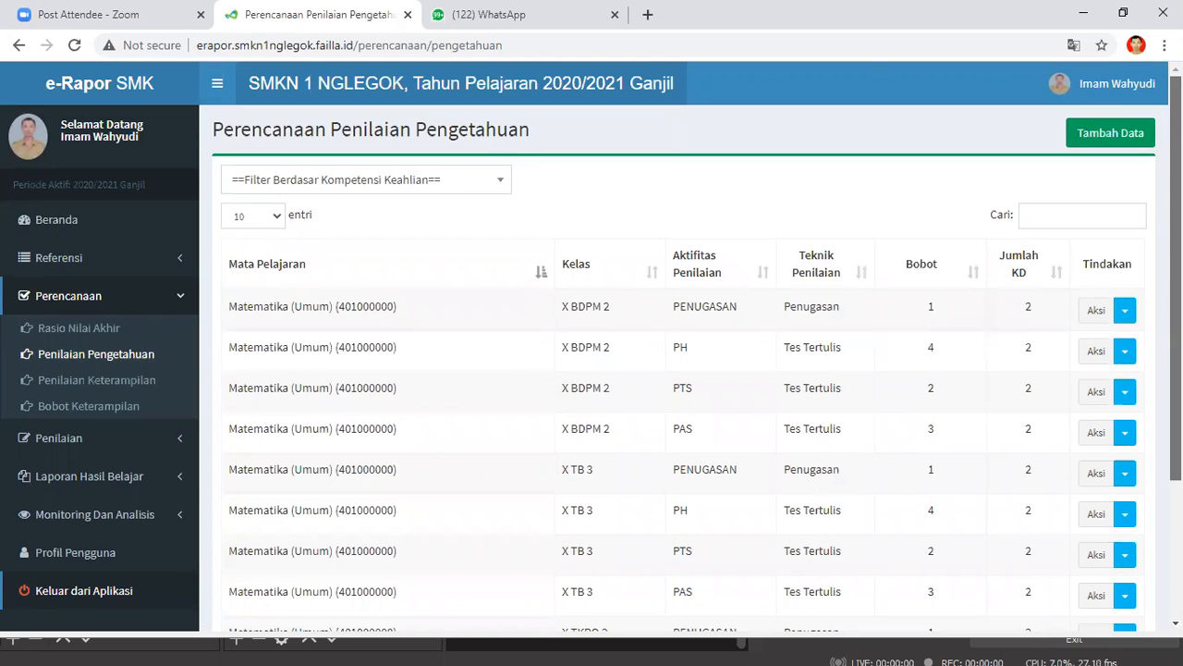
click(252, 215)
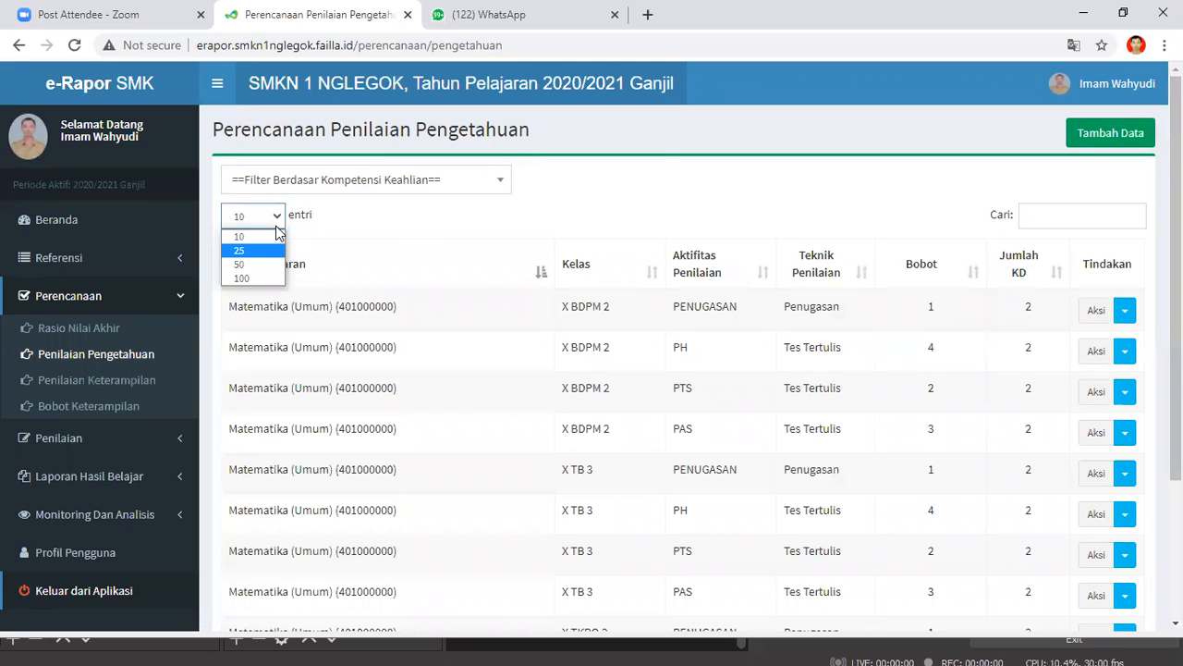
click(379, 205)
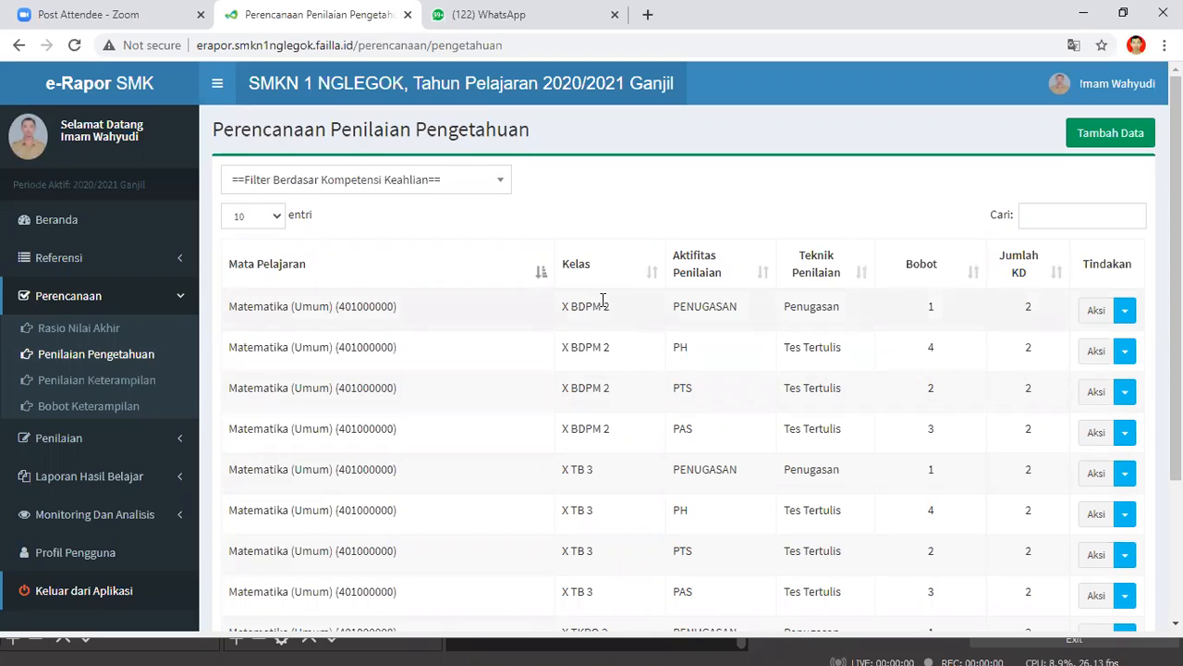
Sort the knowledge assessment plans by Kelas and review the listed activities, techniques and weights.
click(542, 274)
click(650, 281)
scroll(605, 350, down, 2)
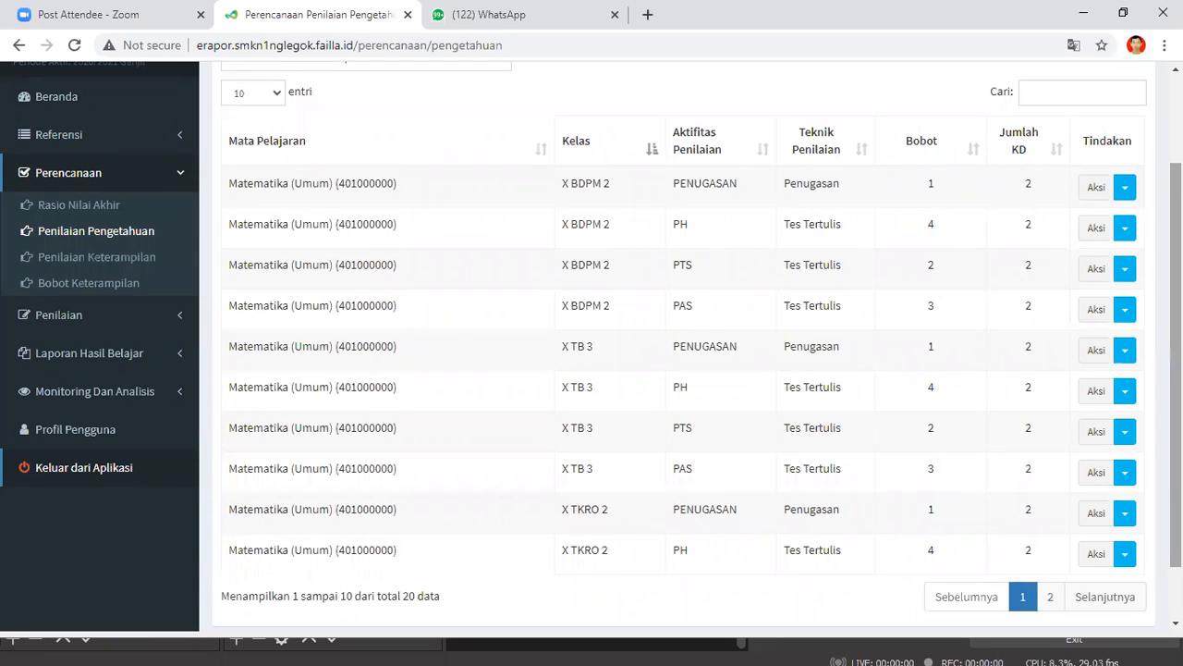
scroll(754, 245, up, 2)
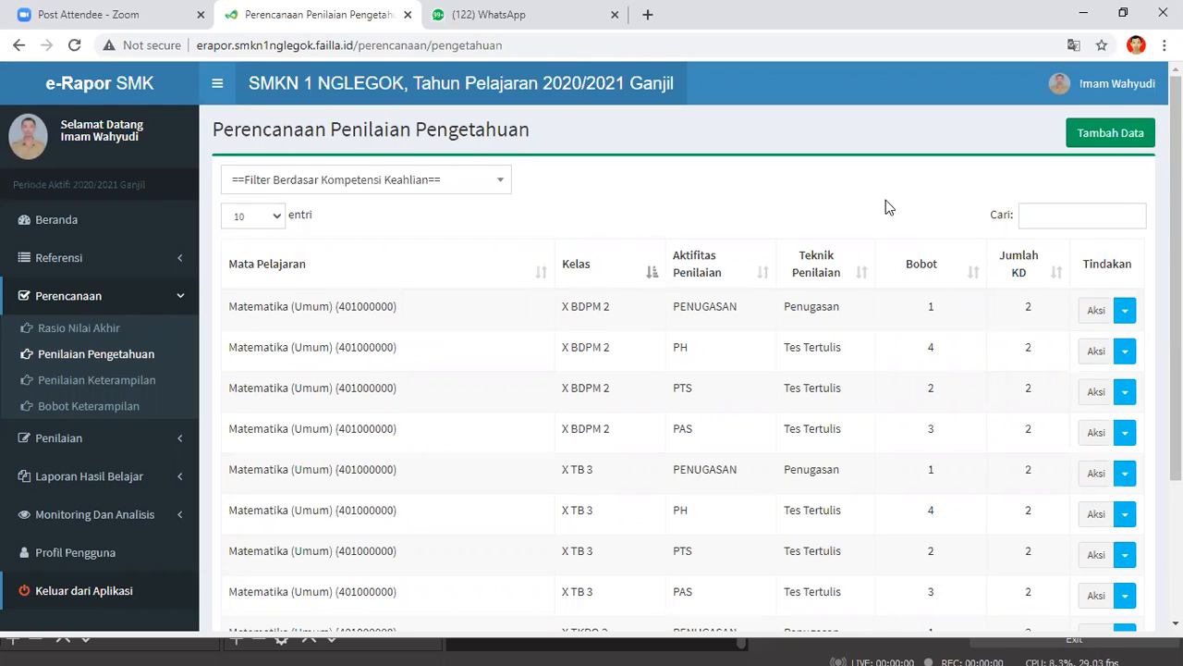
Start a new knowledge assessment plan for Kelas 11, Rombongan Belajar XI TKJ 2, with subject Matematika (Umum).
click(1092, 138)
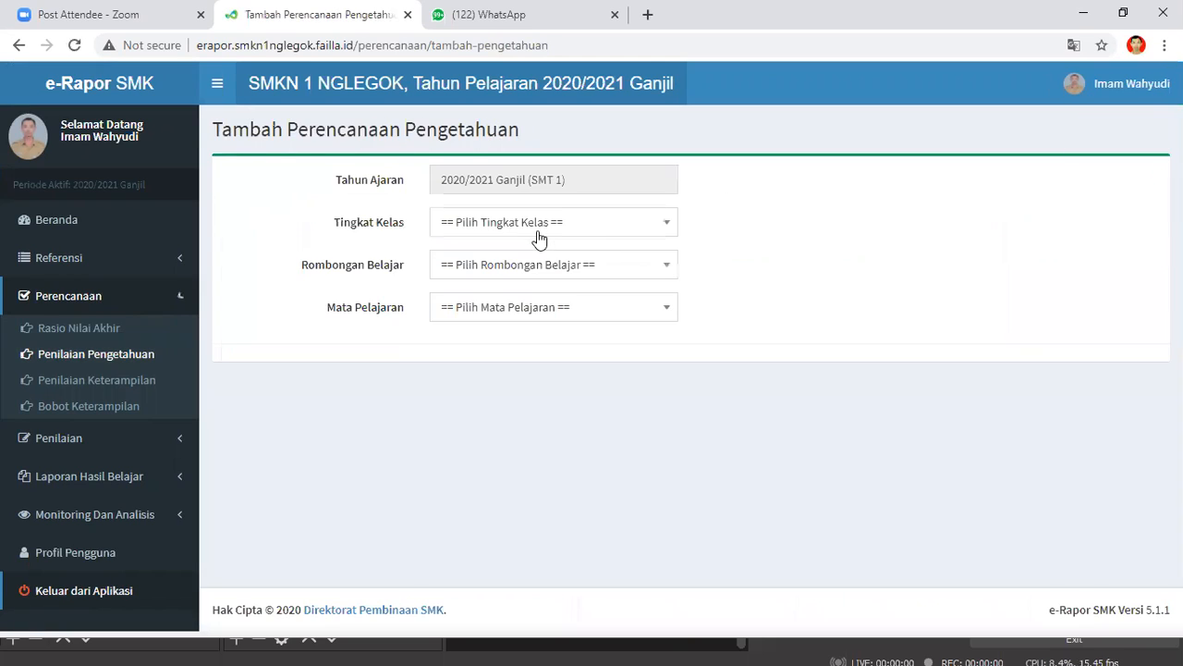
click(468, 231)
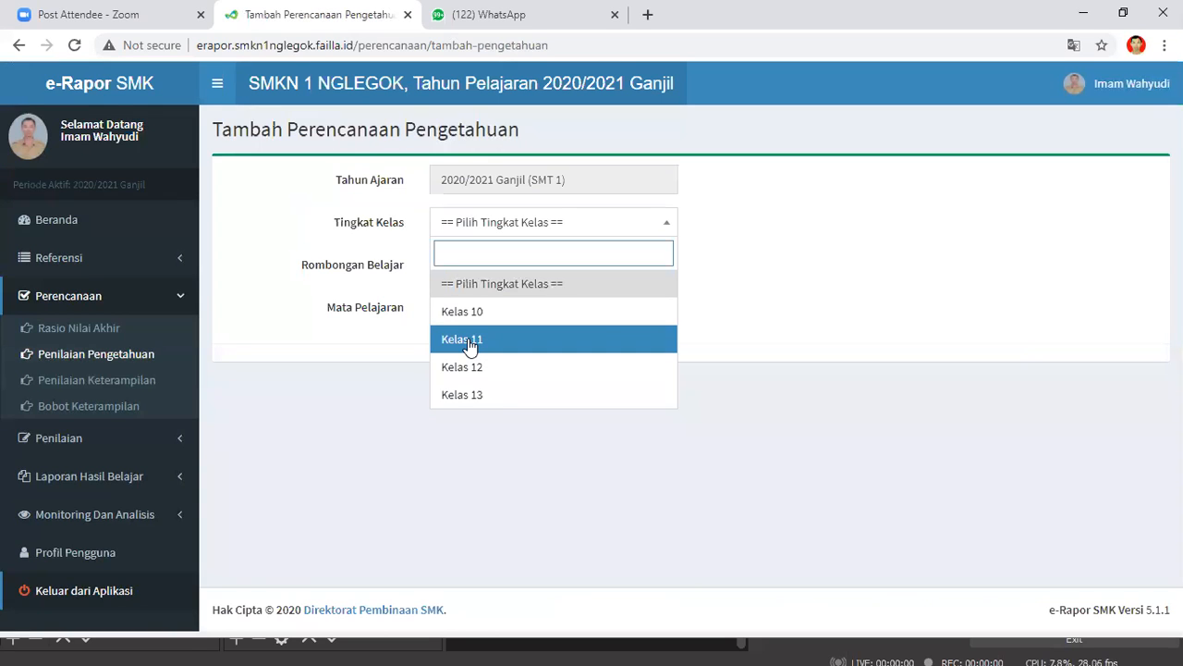
click(467, 340)
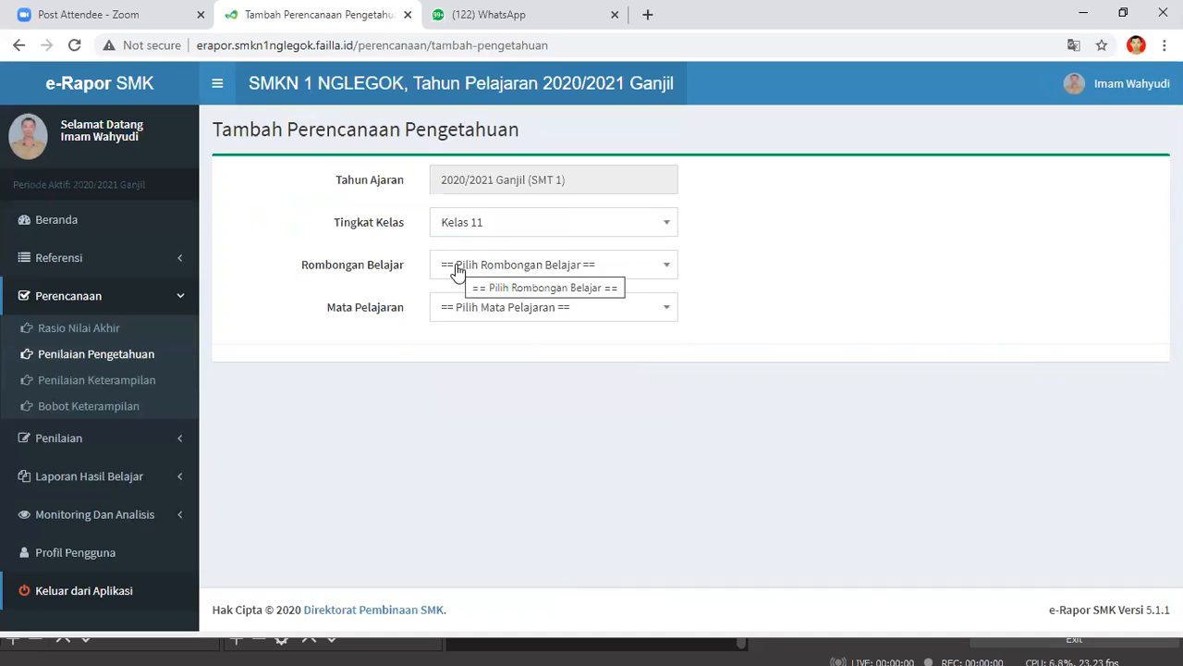
click(459, 265)
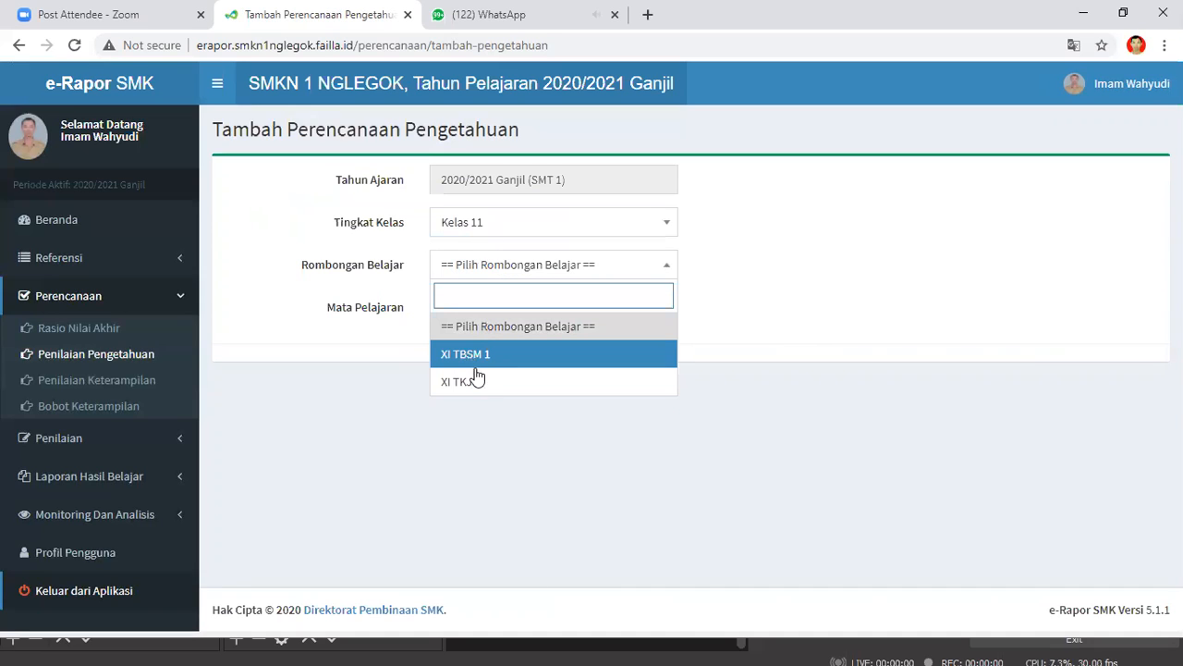
click(466, 383)
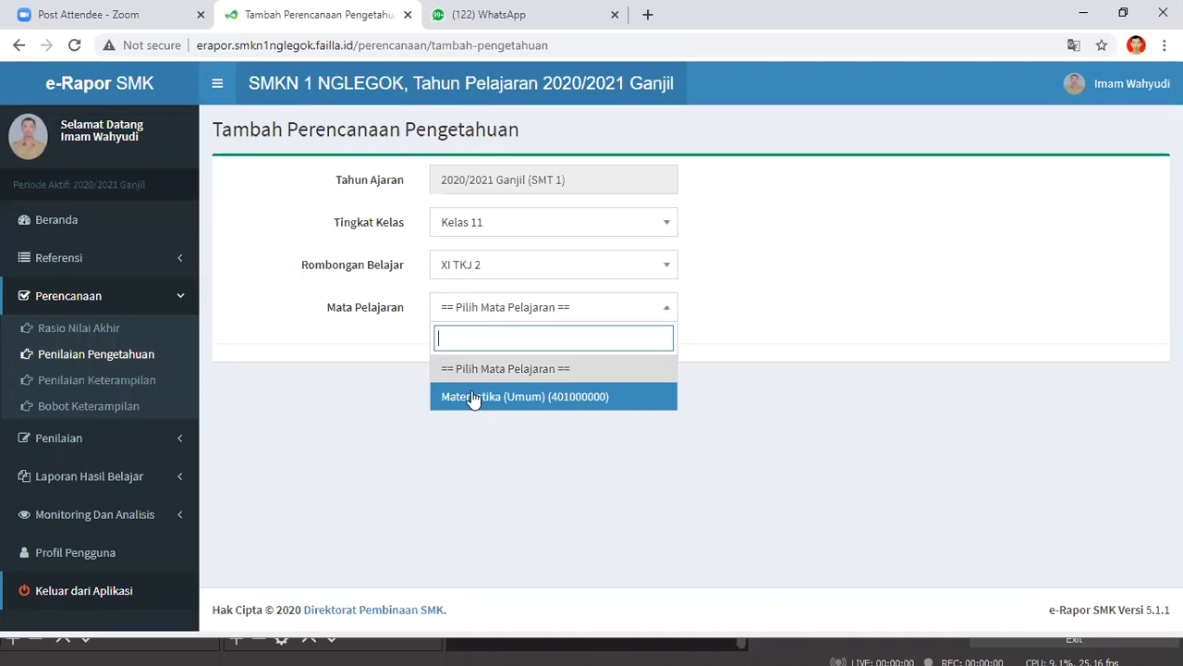
click(473, 394)
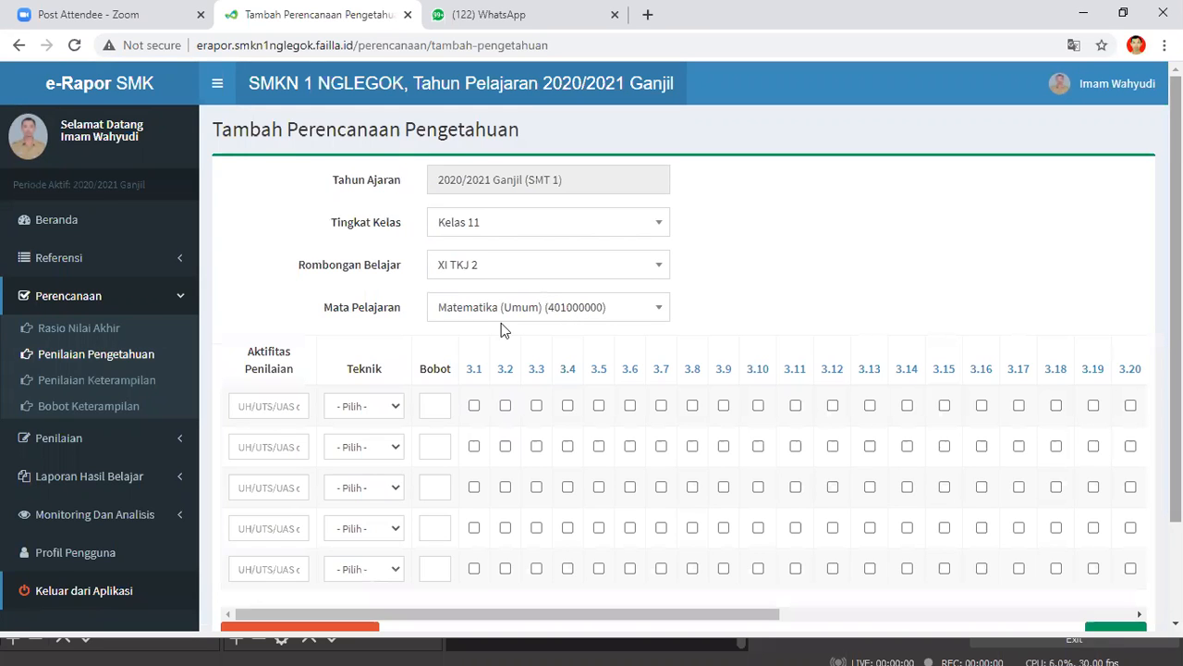
Return from the PDF guide, reload the knowledge plan form and choose Kelas 11, XI TKJ 2 and Matematika (Umum) again.
scroll(222, 348, down, 1)
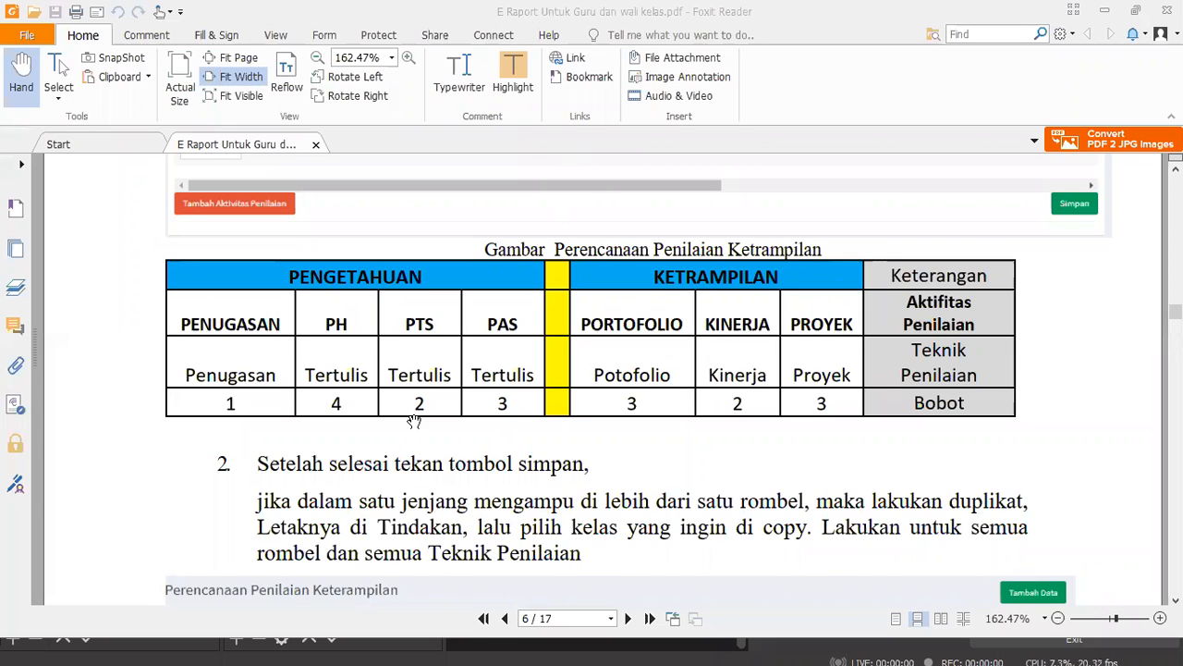
click(1106, 17)
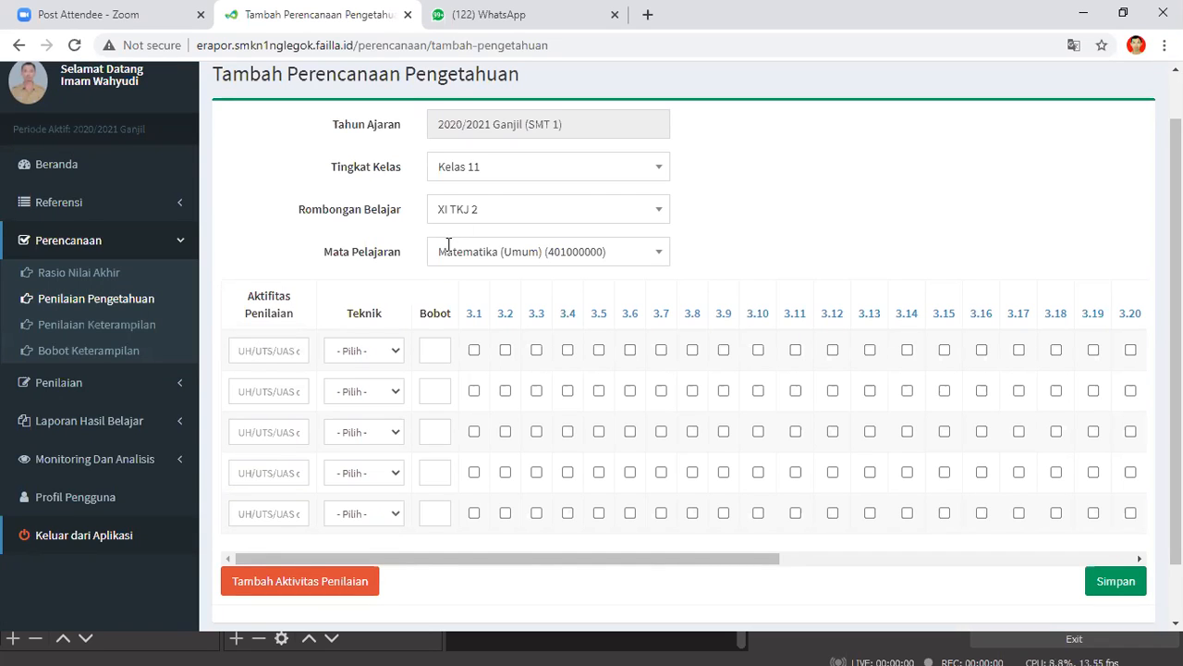
click(75, 47)
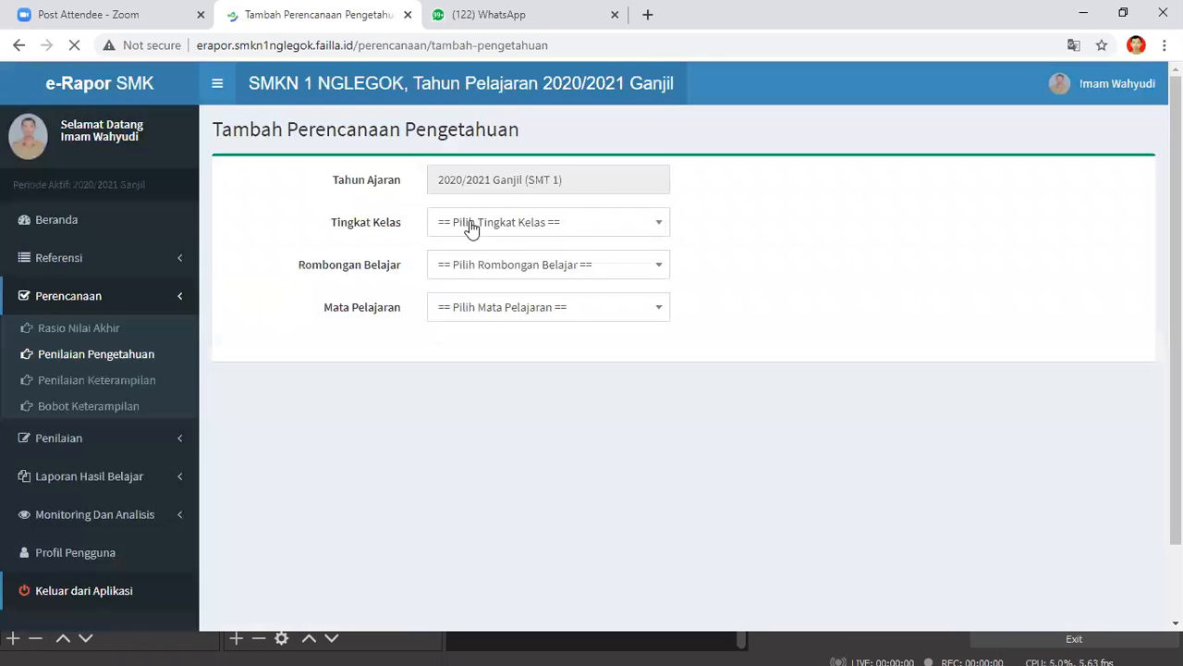
click(469, 227)
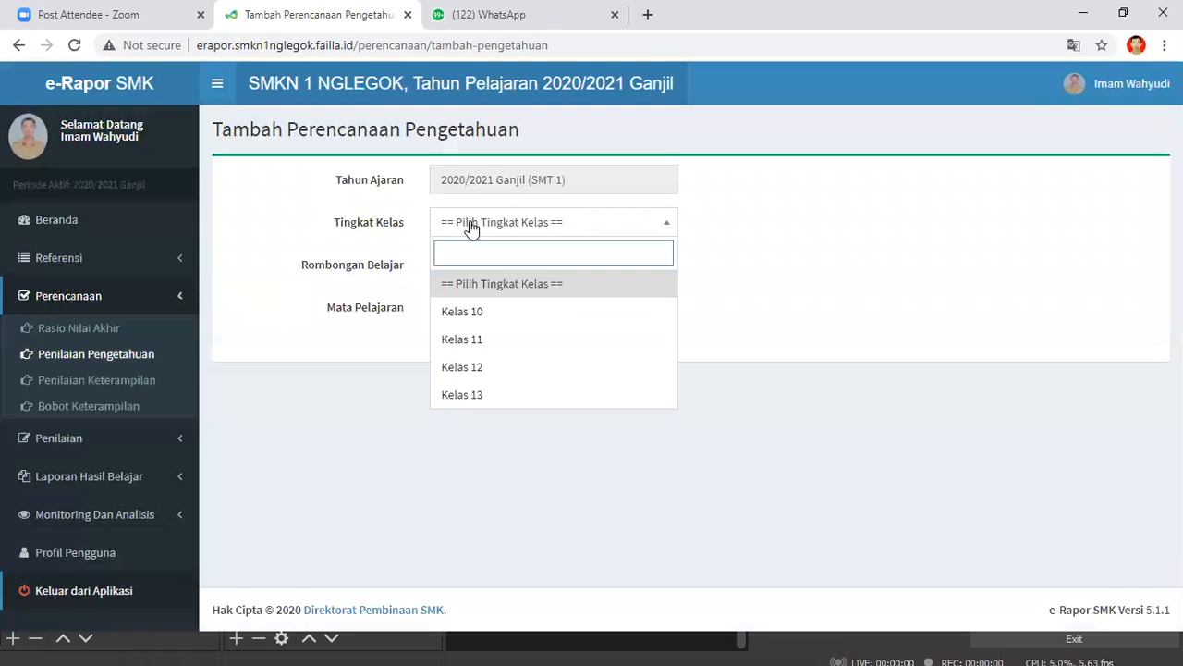
click(464, 342)
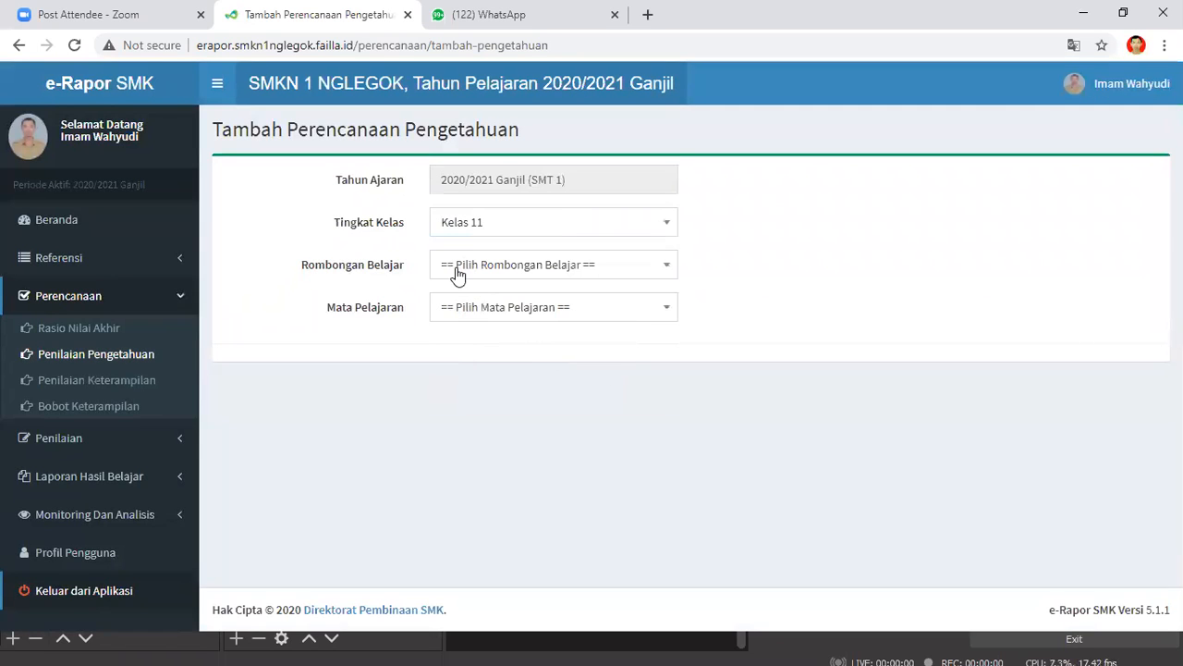
click(457, 268)
click(478, 381)
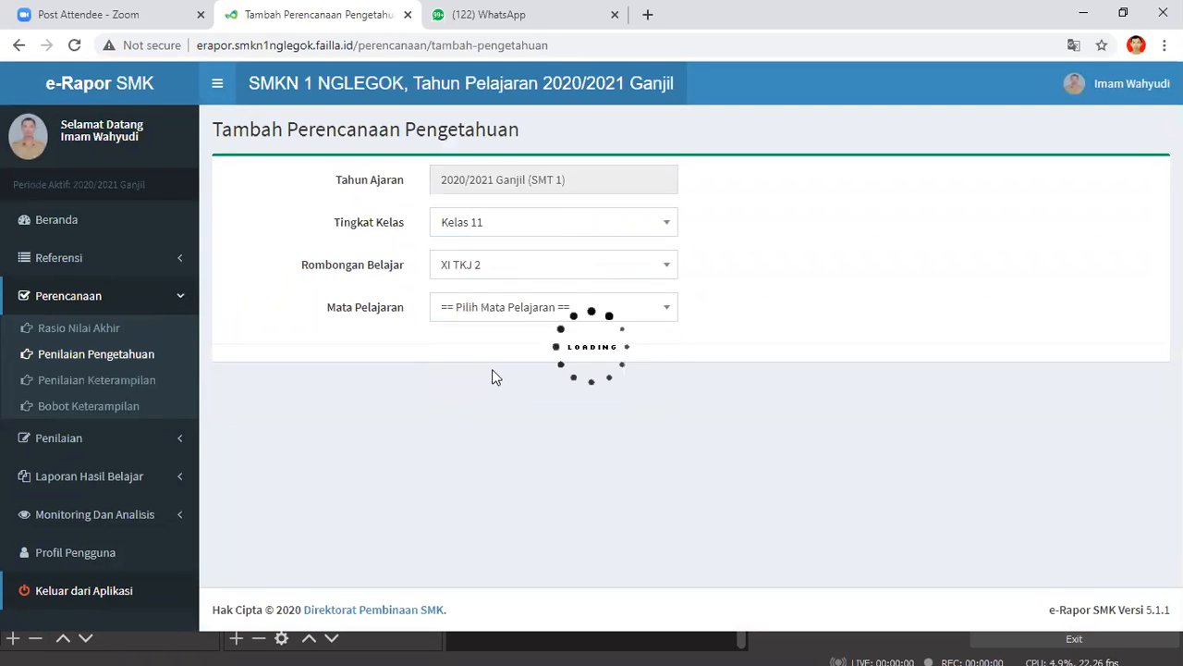
click(453, 312)
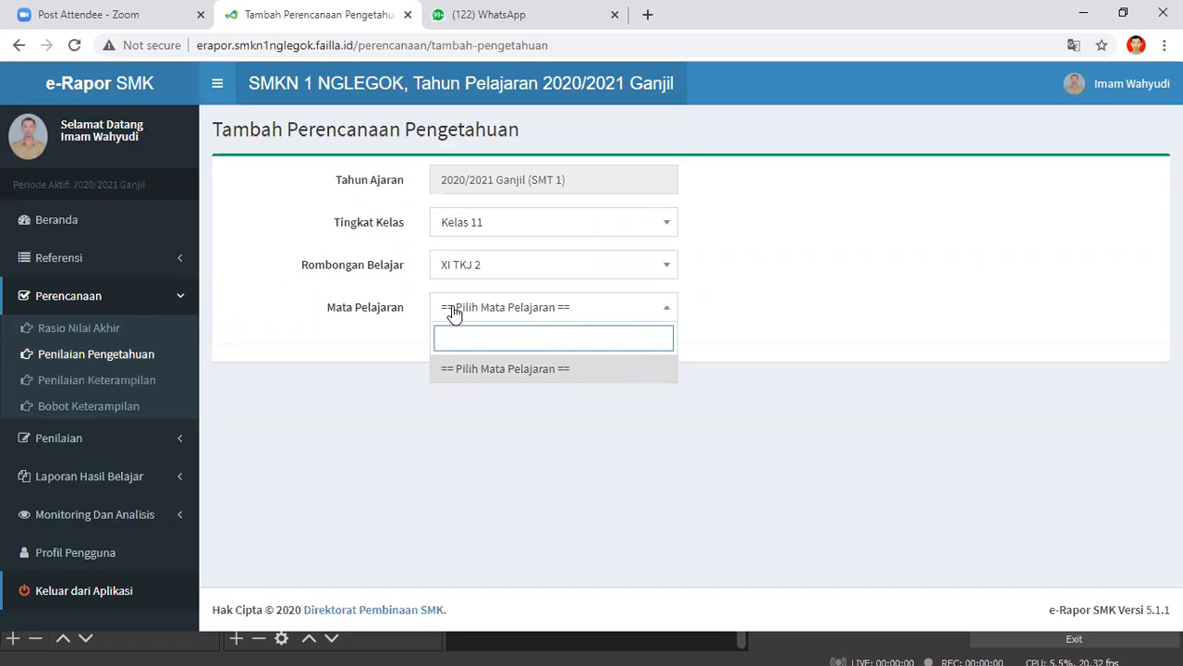
click(453, 312)
click(453, 312)
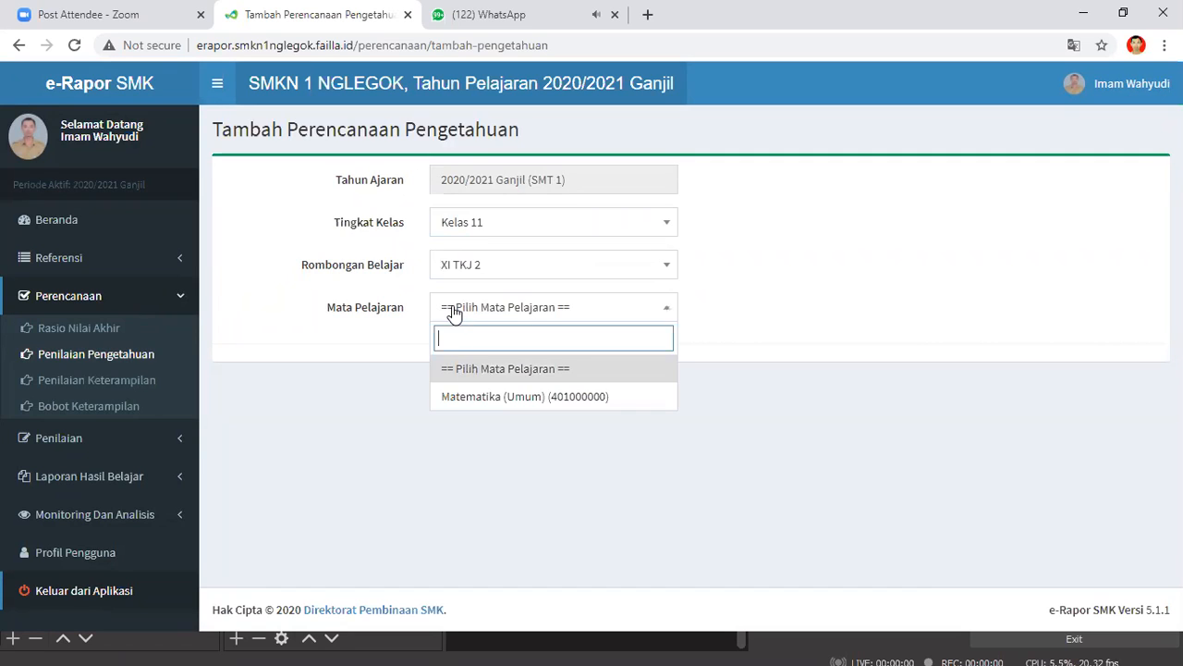
click(464, 395)
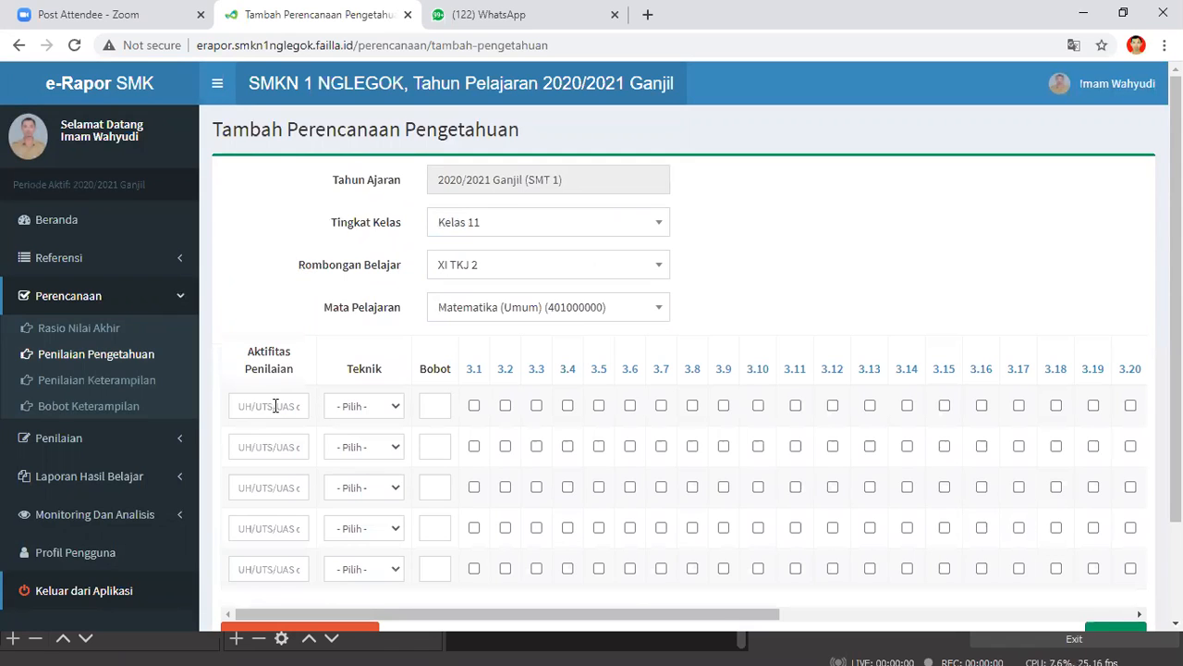
Fill the first four Aktifitas Penilaian rows with PENUGASAN, PH, PTS and PAS.
click(265, 405)
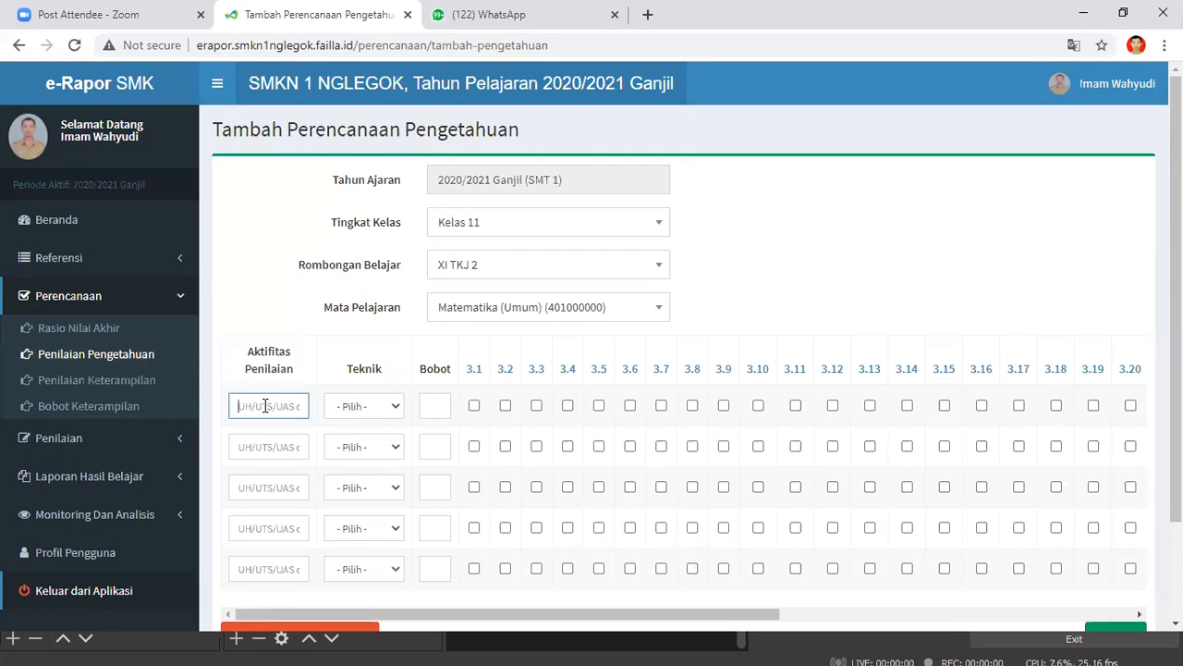
text(PENUGASAN)
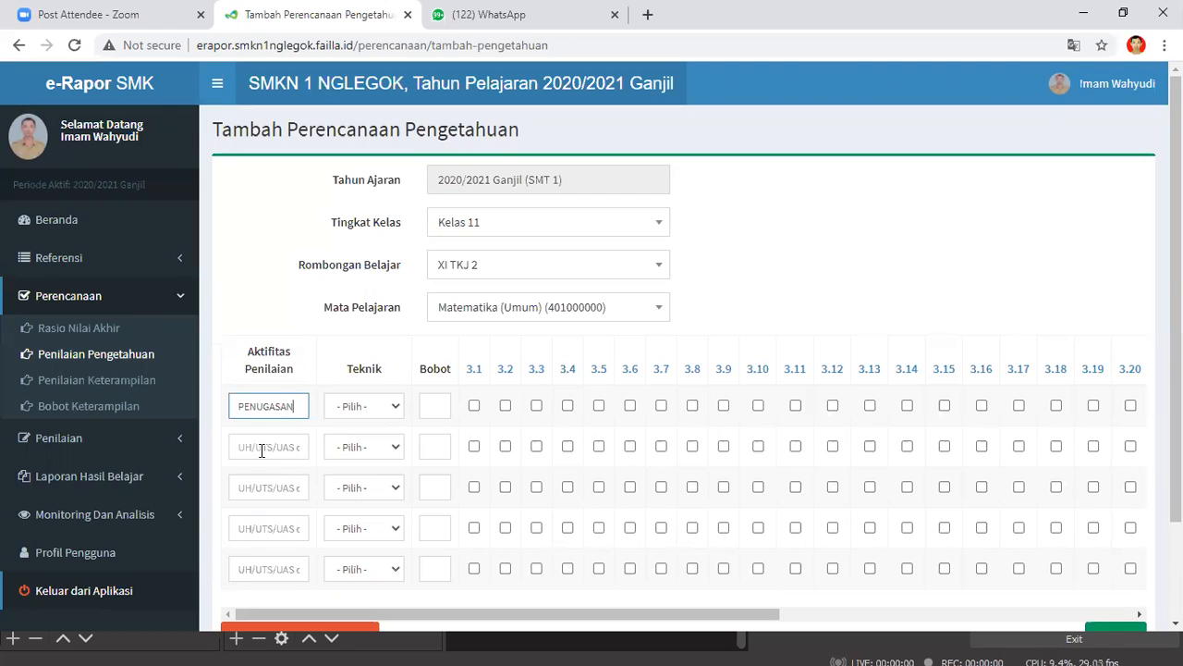
click(255, 451)
text(PH)
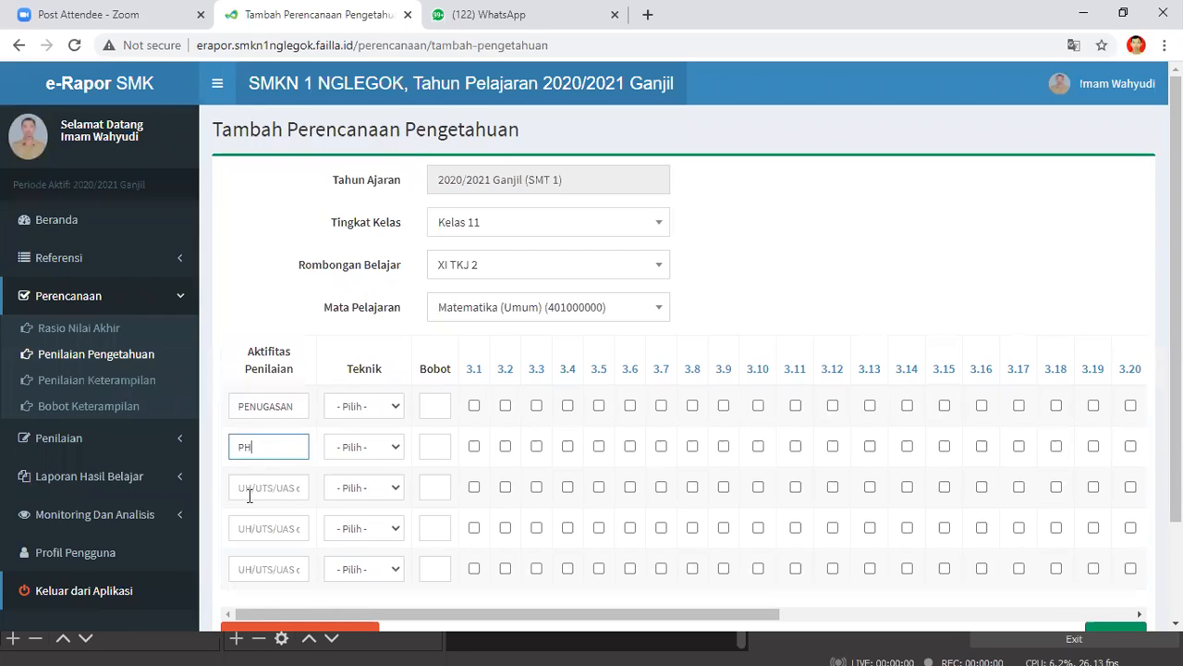
click(253, 488)
text(PTS)
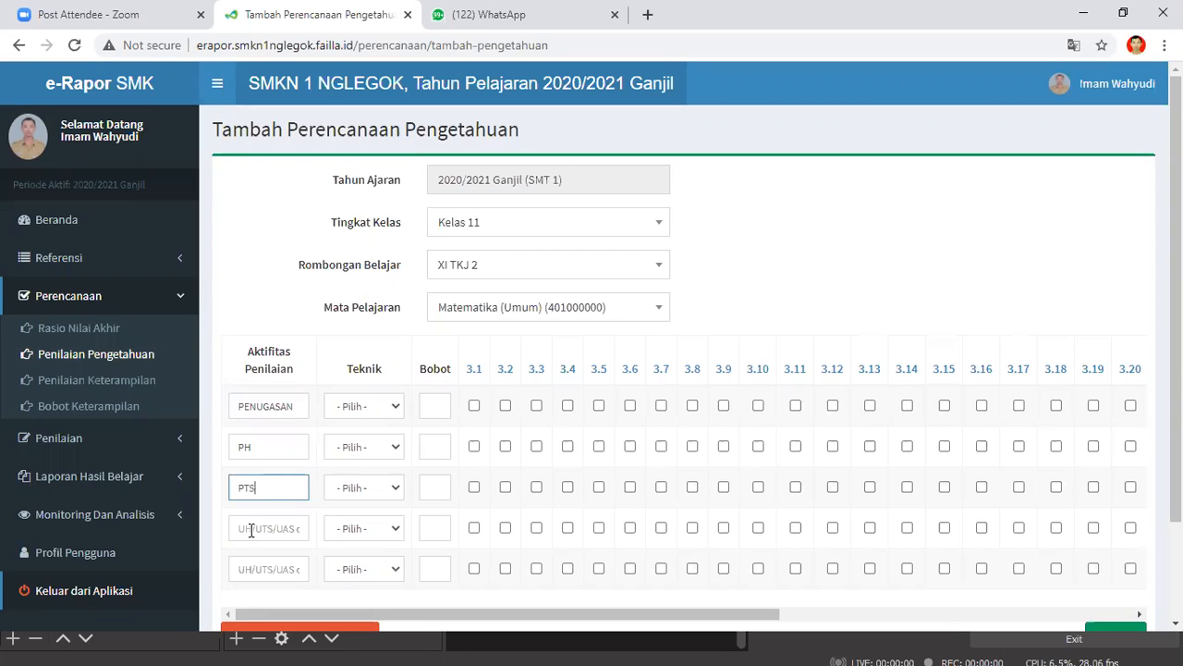
click(251, 529)
text(PAS)
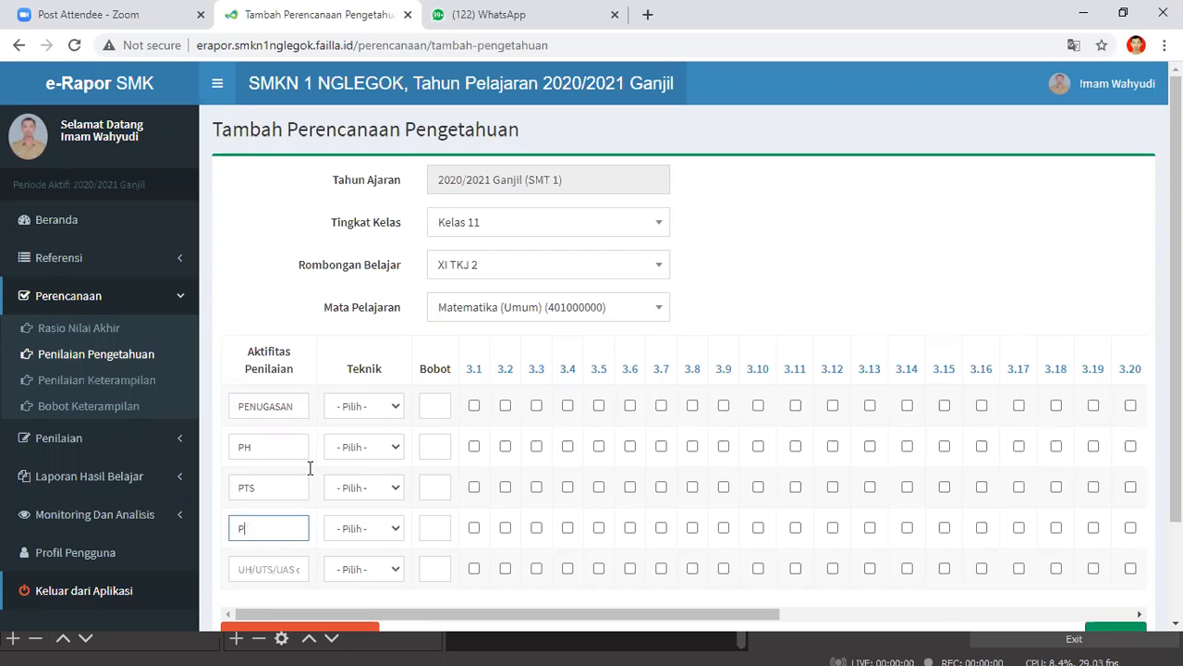
Set the Teknik to Penugasan for PENUGASAN and to Tes Tertulis for PH, PTS and PAS.
click(395, 407)
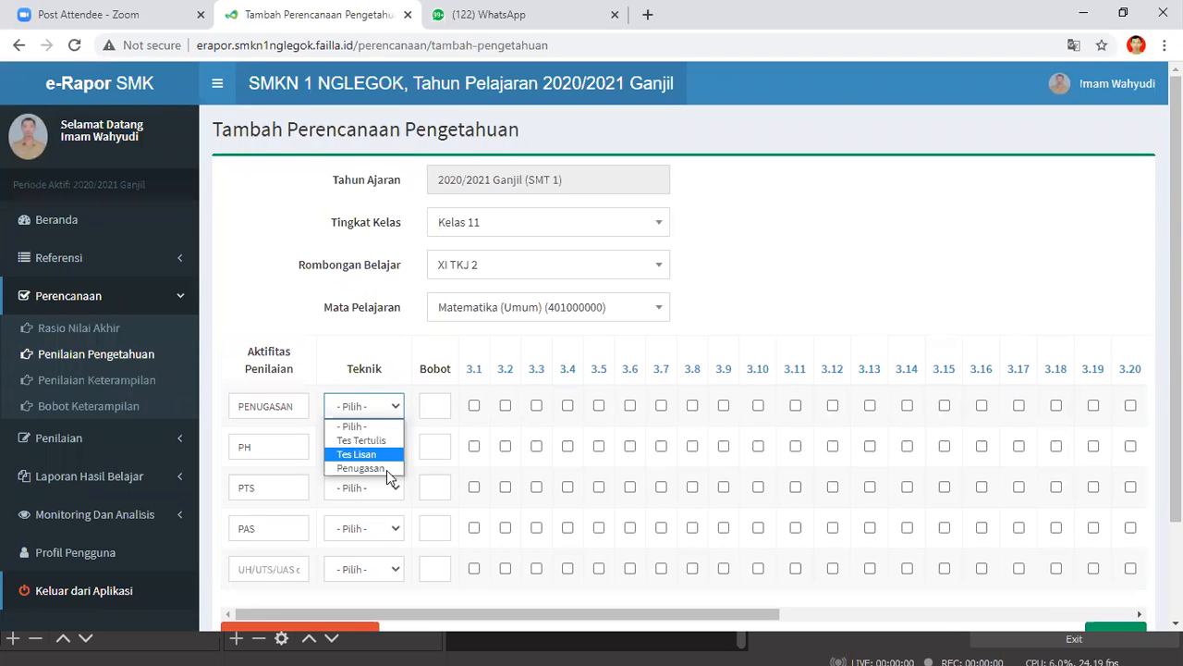
key(Return)
click(393, 447)
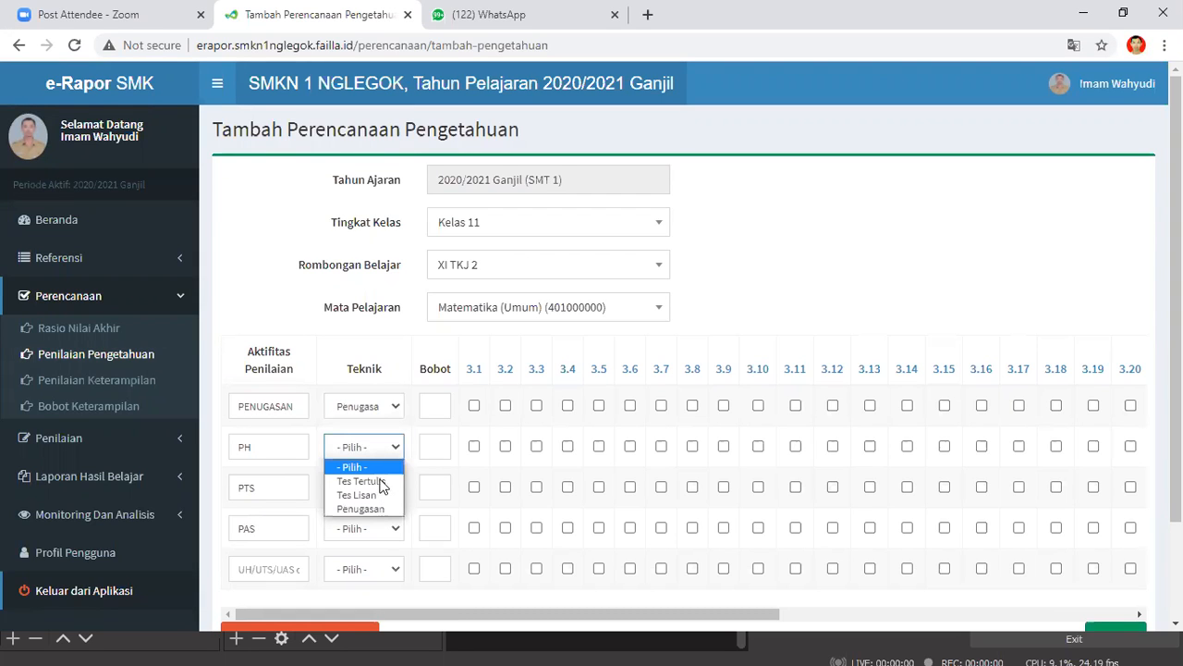
click(382, 482)
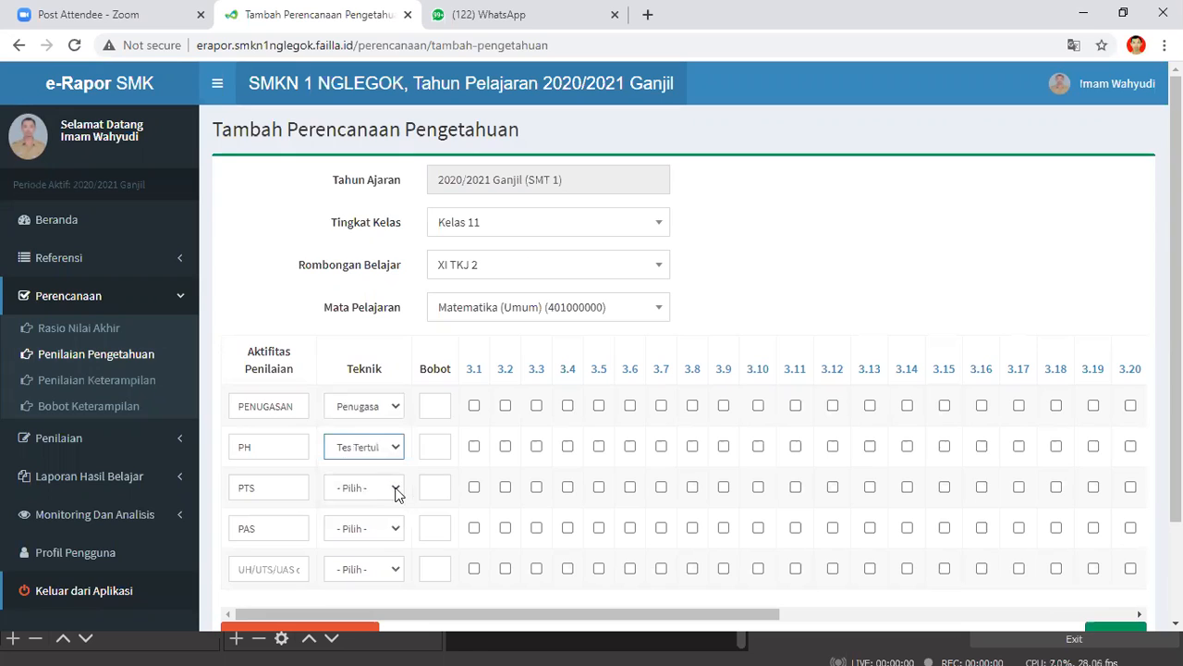
click(394, 490)
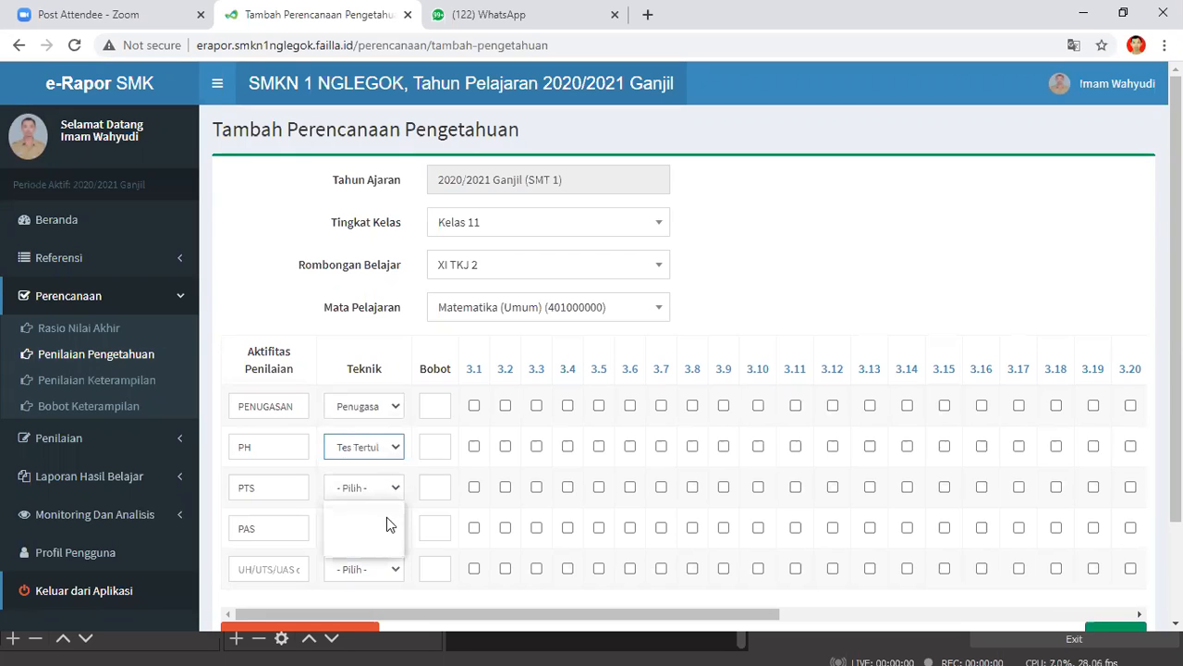
click(384, 524)
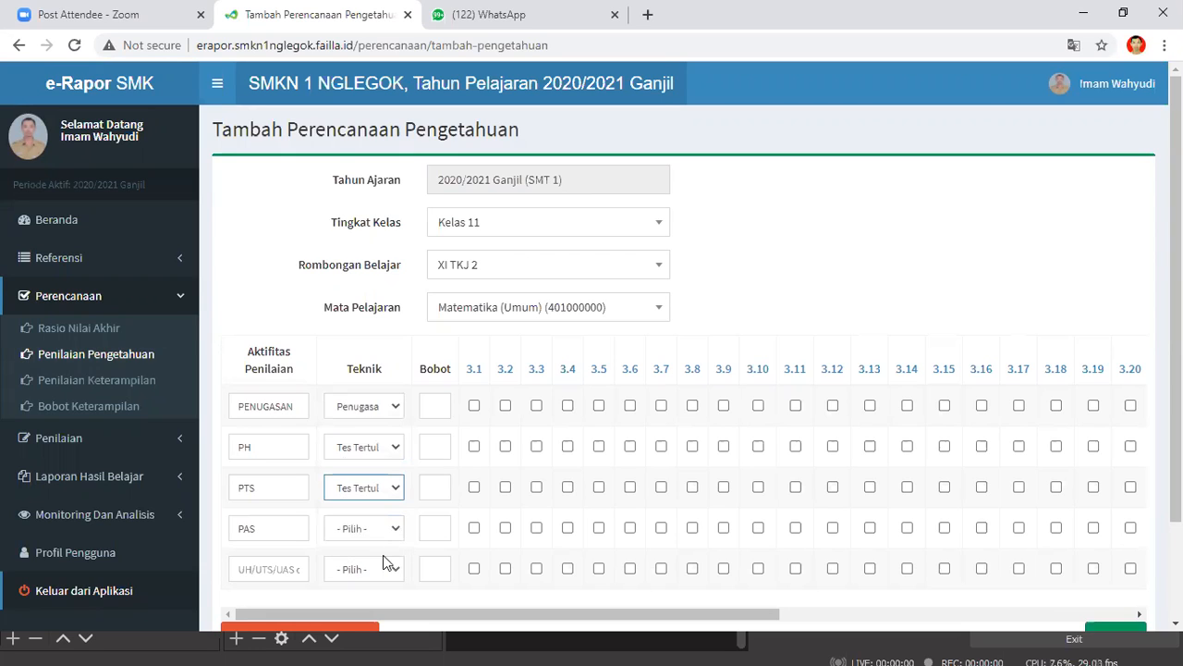
click(384, 528)
click(384, 563)
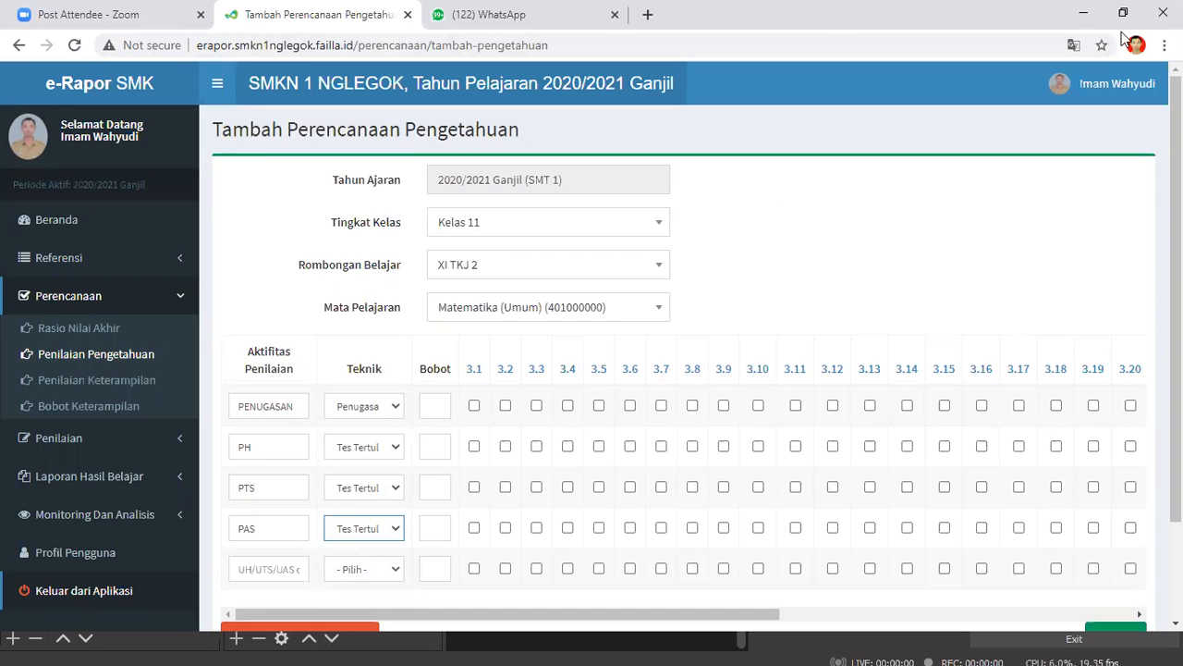
Switch to the PDF guide in Foxit Reader to check the assessment weights, and return to the plan form in Chrome.
click(1082, 20)
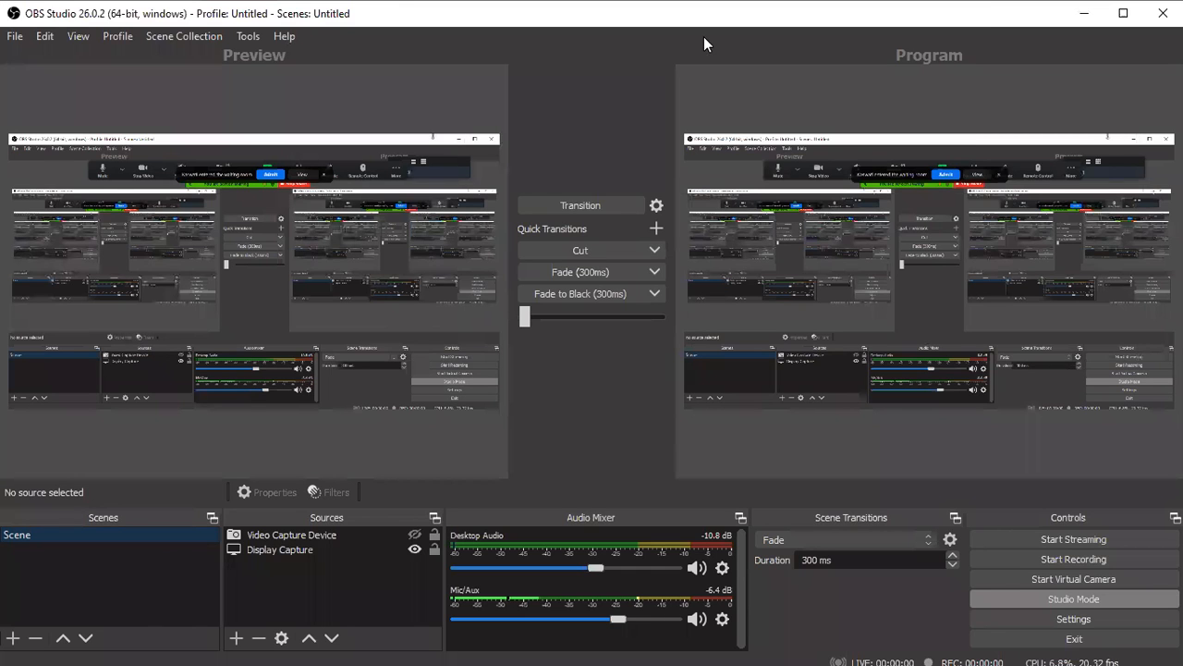
click(1086, 15)
click(275, 647)
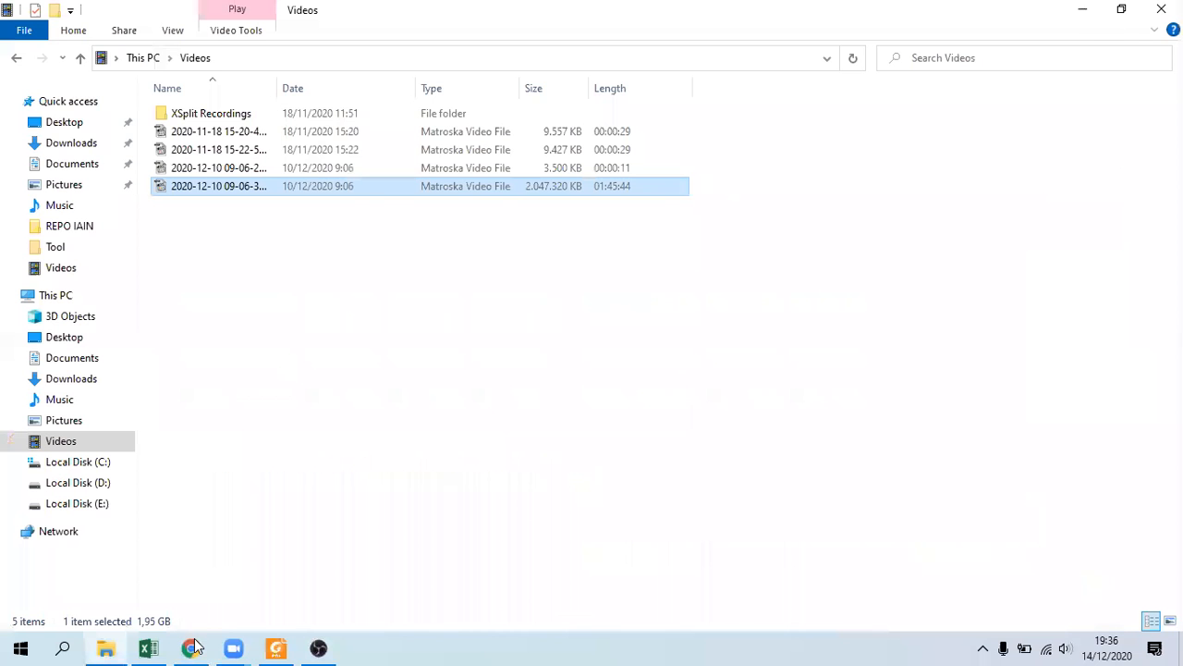
click(195, 647)
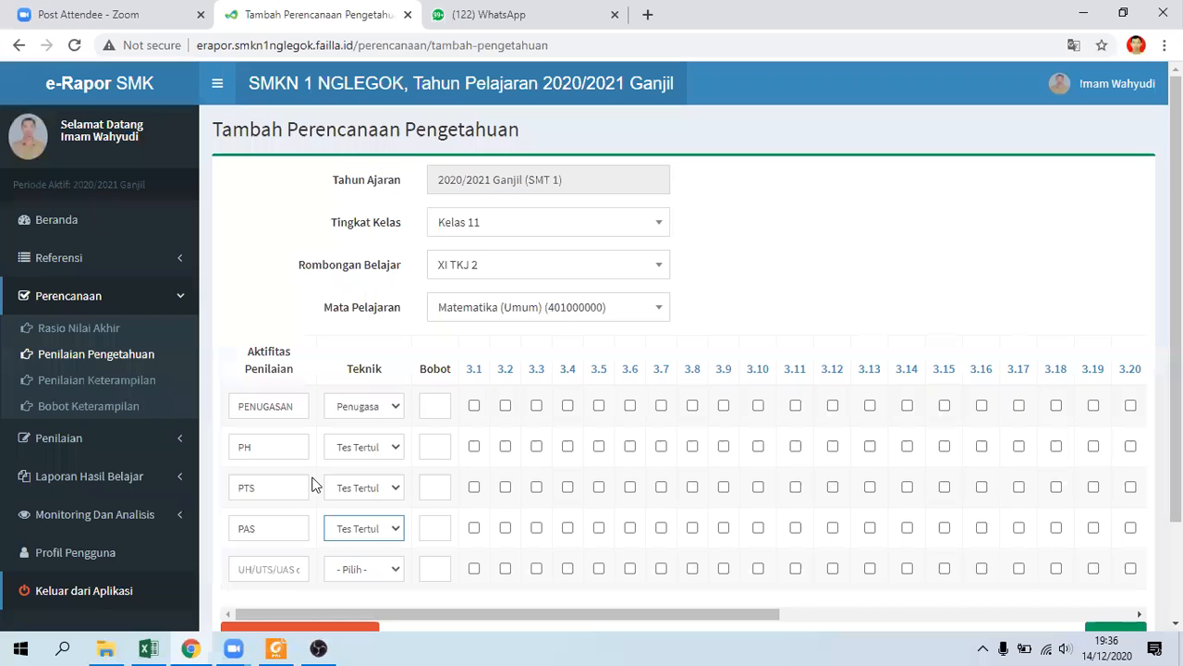
Enter the Bobot values: 1 for PENUGASAN, 4 for PH, 2 for PTS and 3 for PAS.
click(433, 402)
text(1)
click(436, 448)
text(4)
click(442, 488)
text(2)
click(440, 527)
text(3)
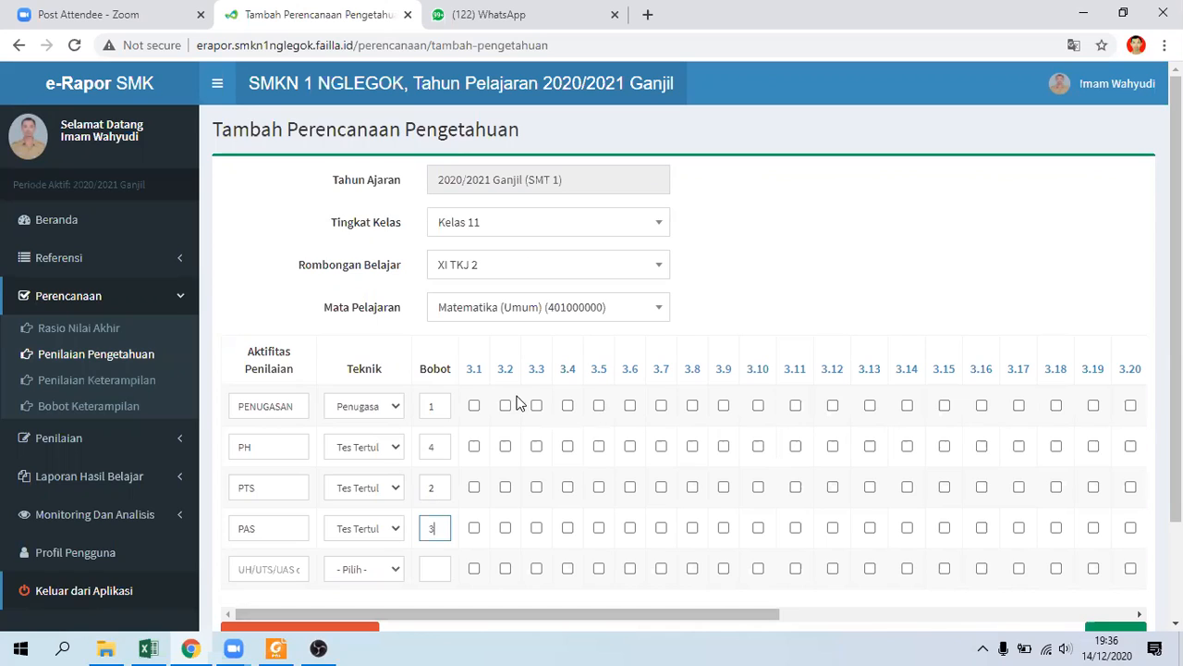
Read the descriptions of the first competency codes and look across all competency columns up to Keterangan.
mouse_move(506, 378)
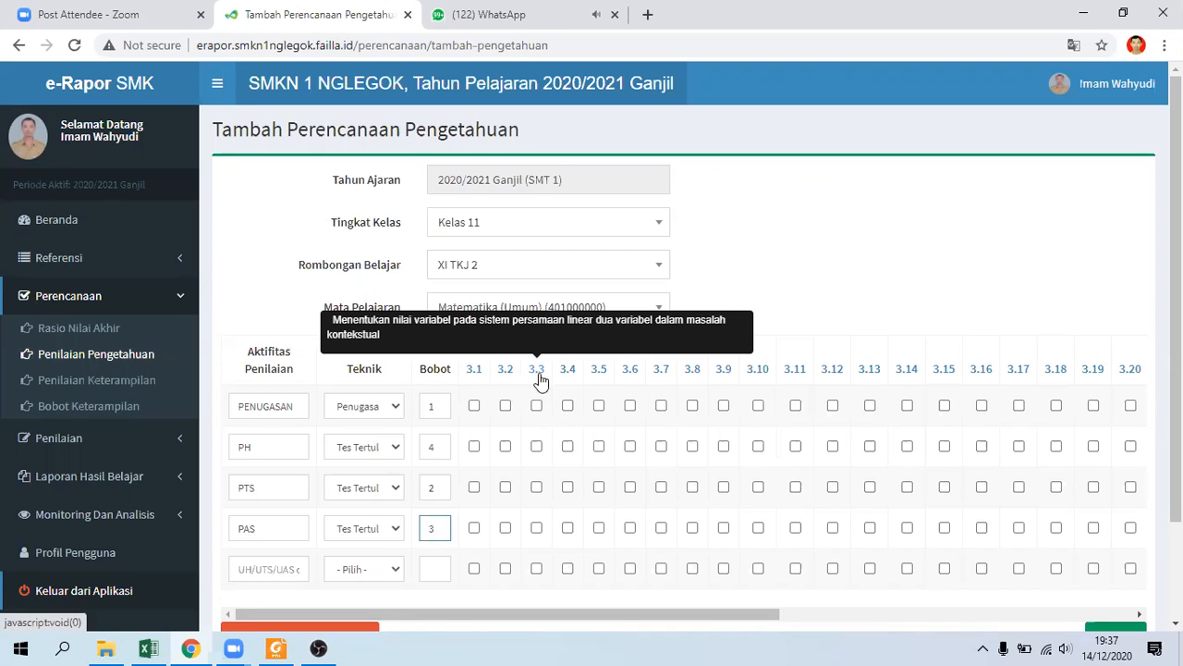
mouse_move(570, 376)
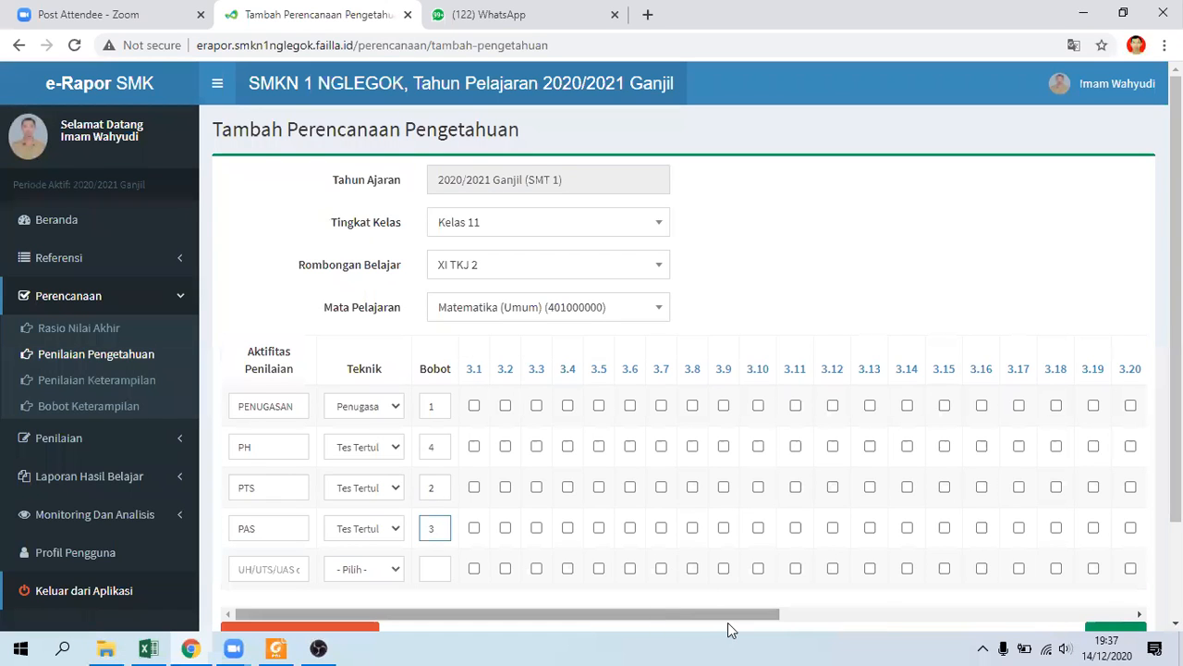
scroll(728, 622, right, 3)
click(774, 618)
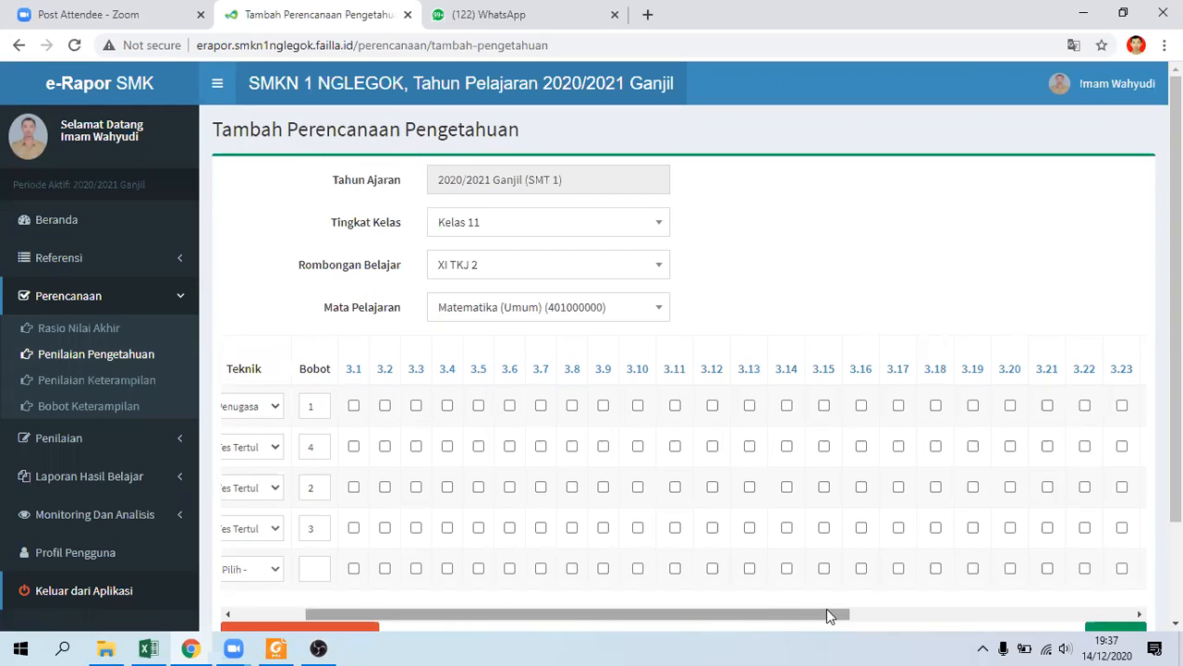
scroll(826, 608, right, 2)
drag(890, 614, 1098, 618)
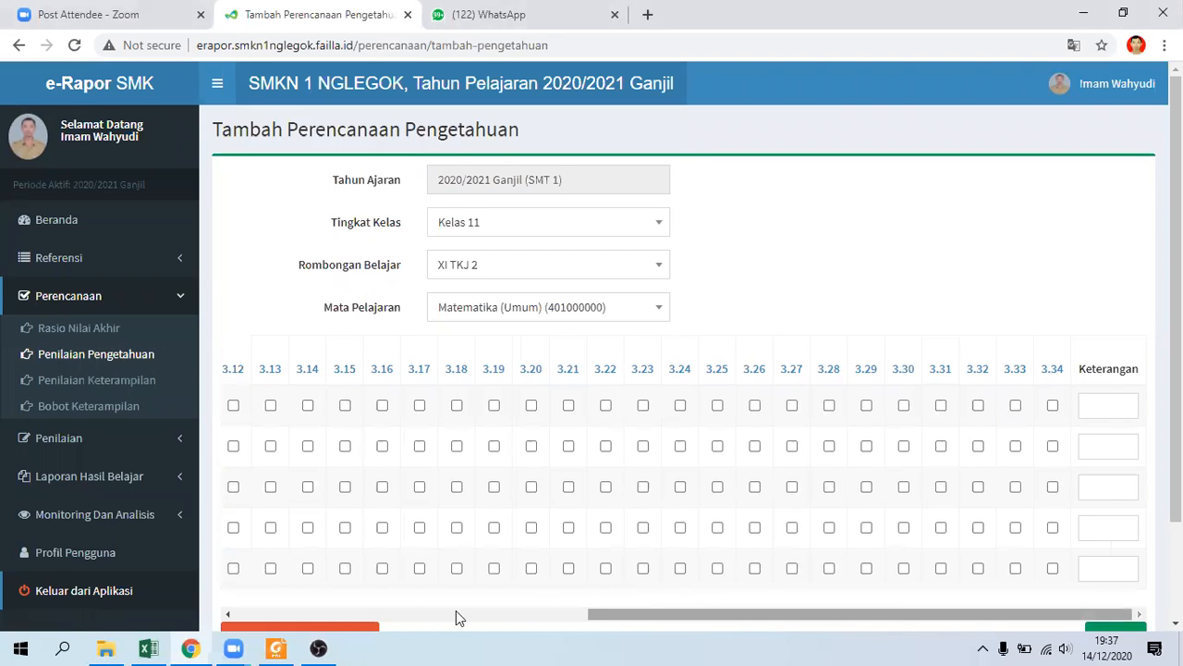
scroll(388, 611, left, 3)
scroll(285, 618, left, 2)
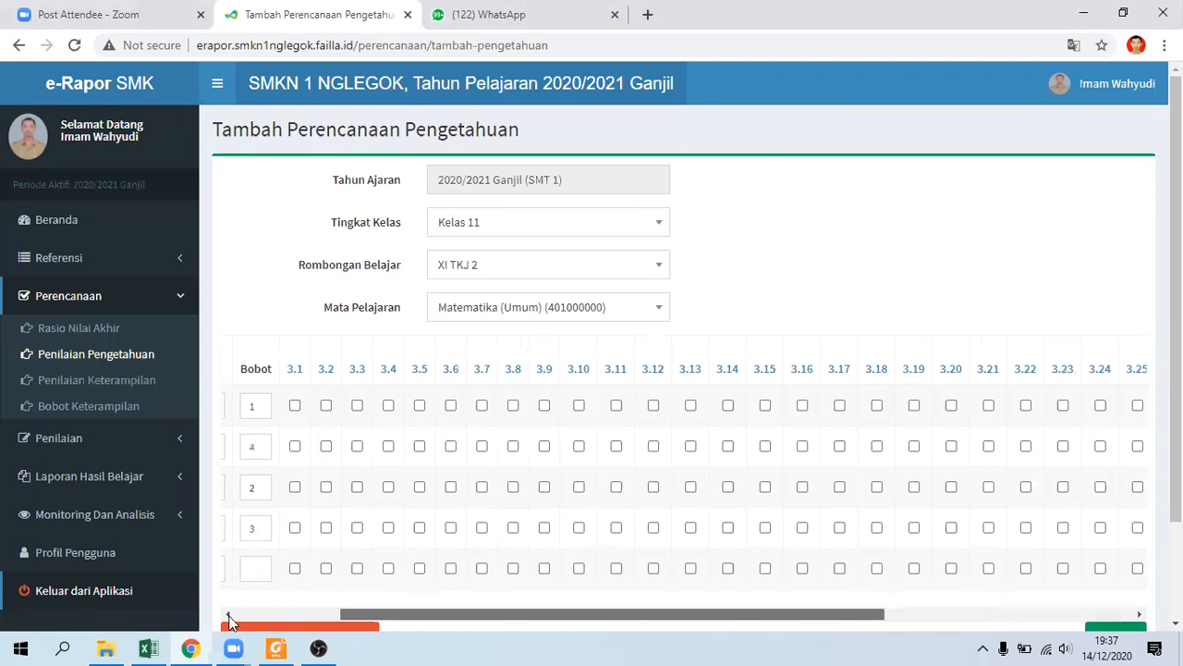
scroll(228, 614, left, 2)
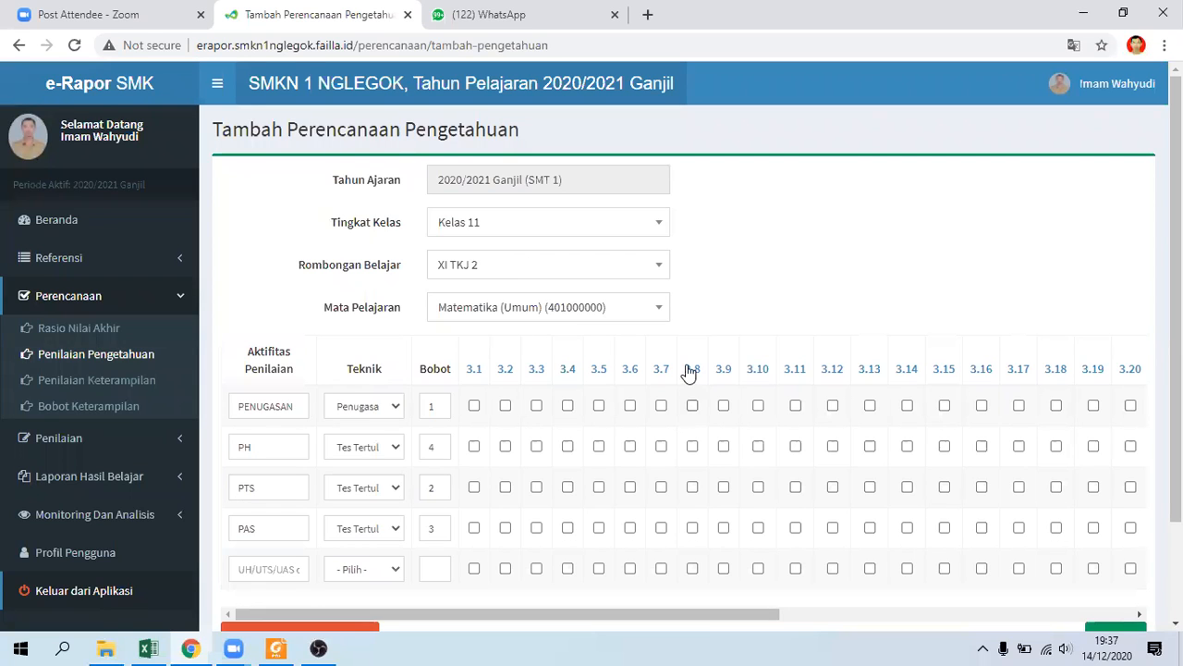
Assign competencies 3.9 and 3.10 to PENUGASAN, 3.11 and 3.12 to PH, 3.13 and 3.14 to PTS, and 3.11 and 3.14 to PAS.
mouse_move(689, 373)
click(795, 447)
click(833, 447)
click(871, 487)
click(907, 487)
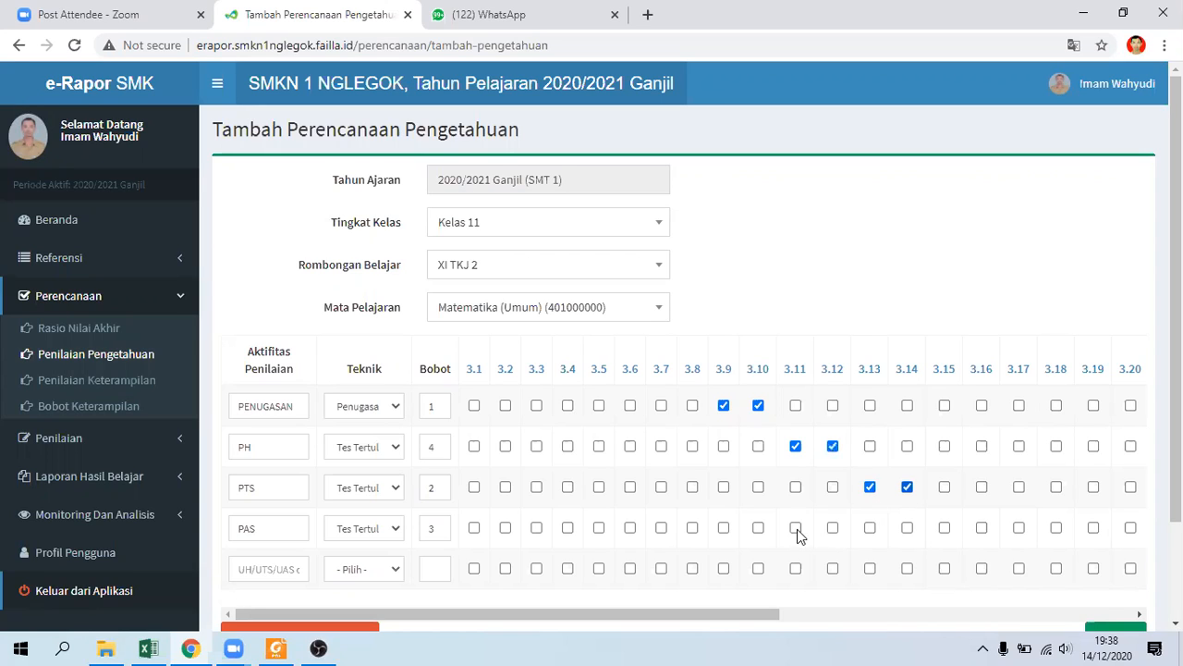
click(797, 528)
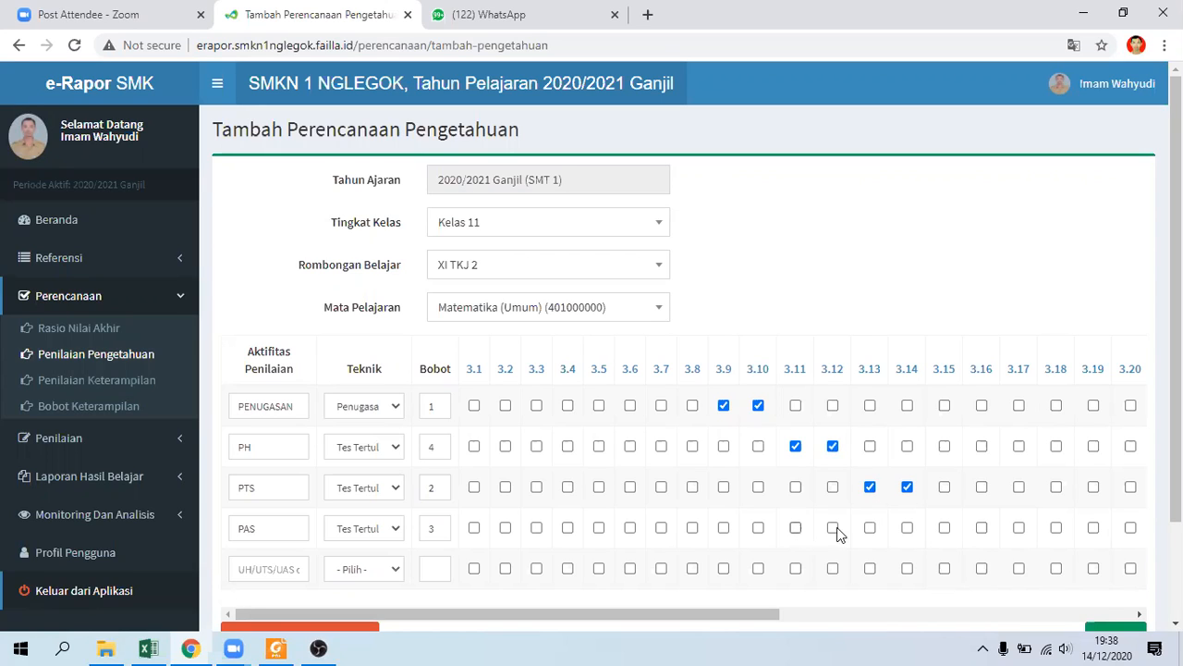
click(907, 528)
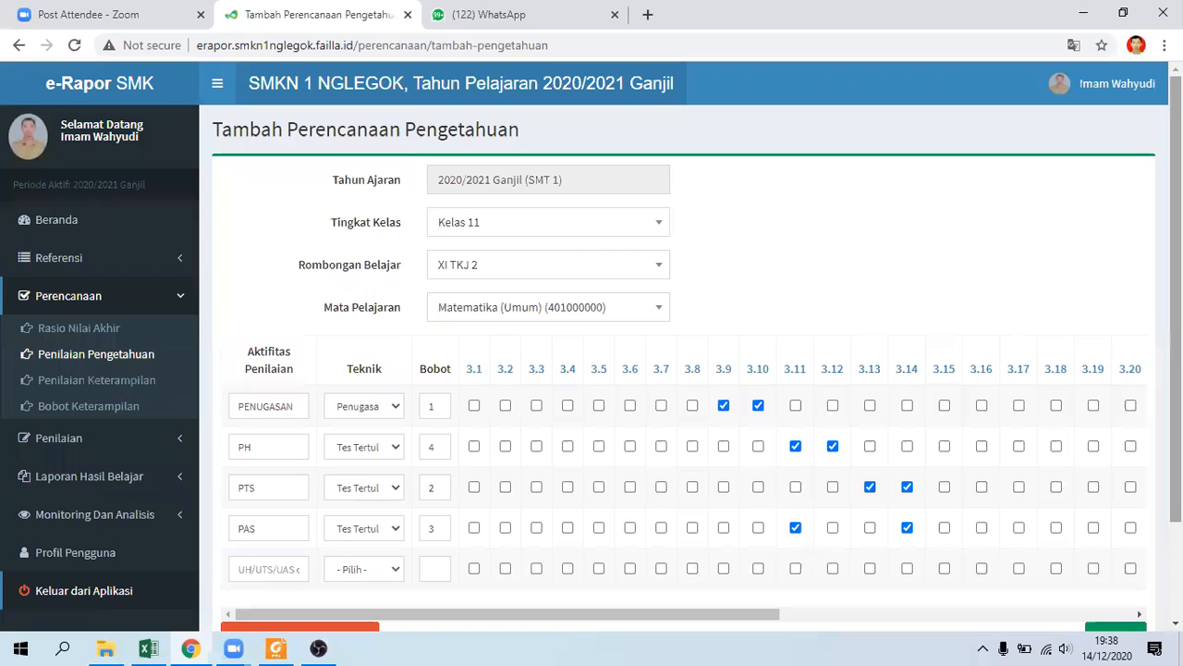
Enter 3 again as the Bobot of PAS and save the knowledge assessment plan.
scroll(771, 454, down, 1)
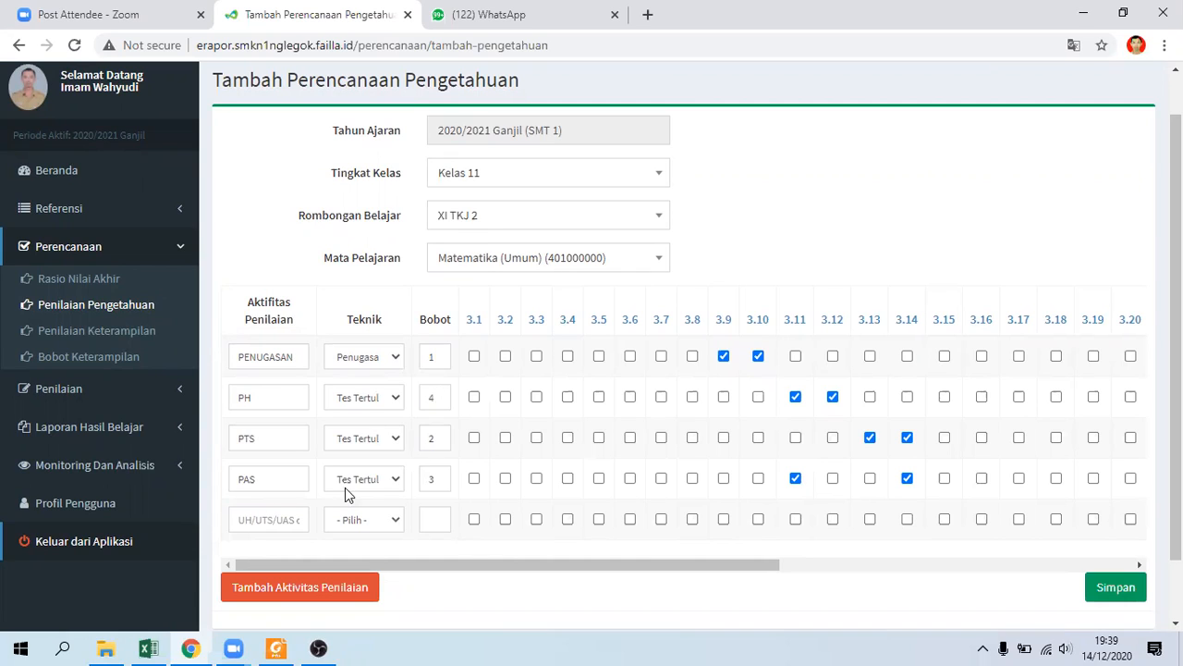
click(429, 479)
text(3)
click(1106, 597)
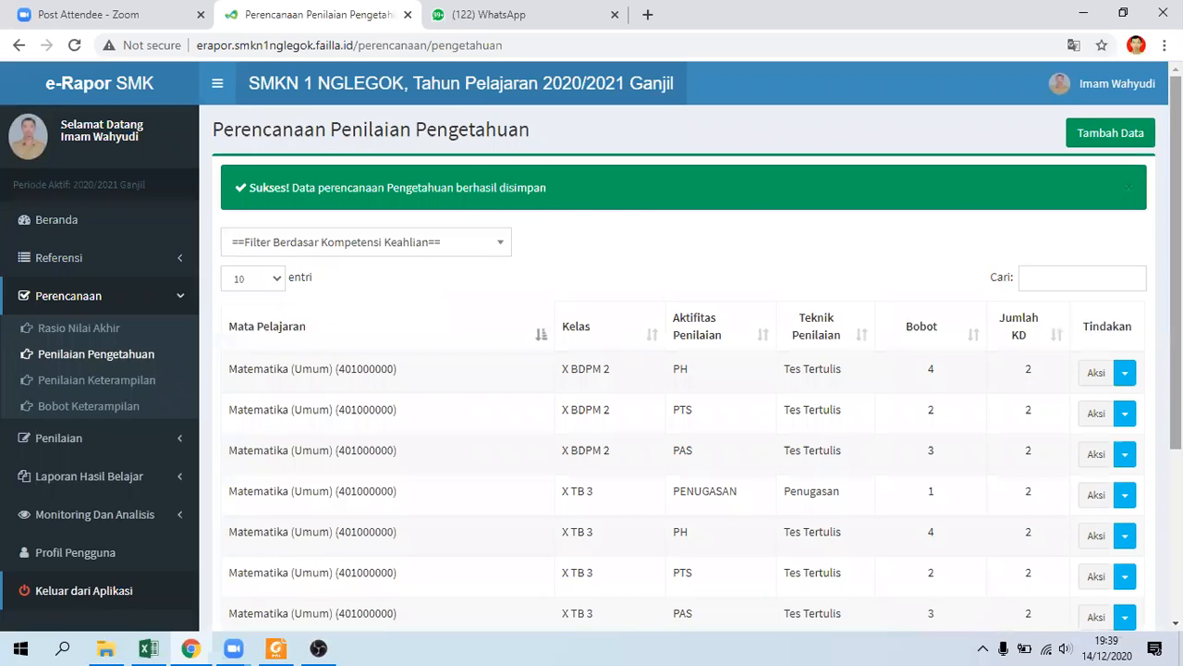
Show 100 entries in the knowledge assessment plan list and look through it to the XI TKJ 2 rows at the end.
scroll(684, 370, down, 3)
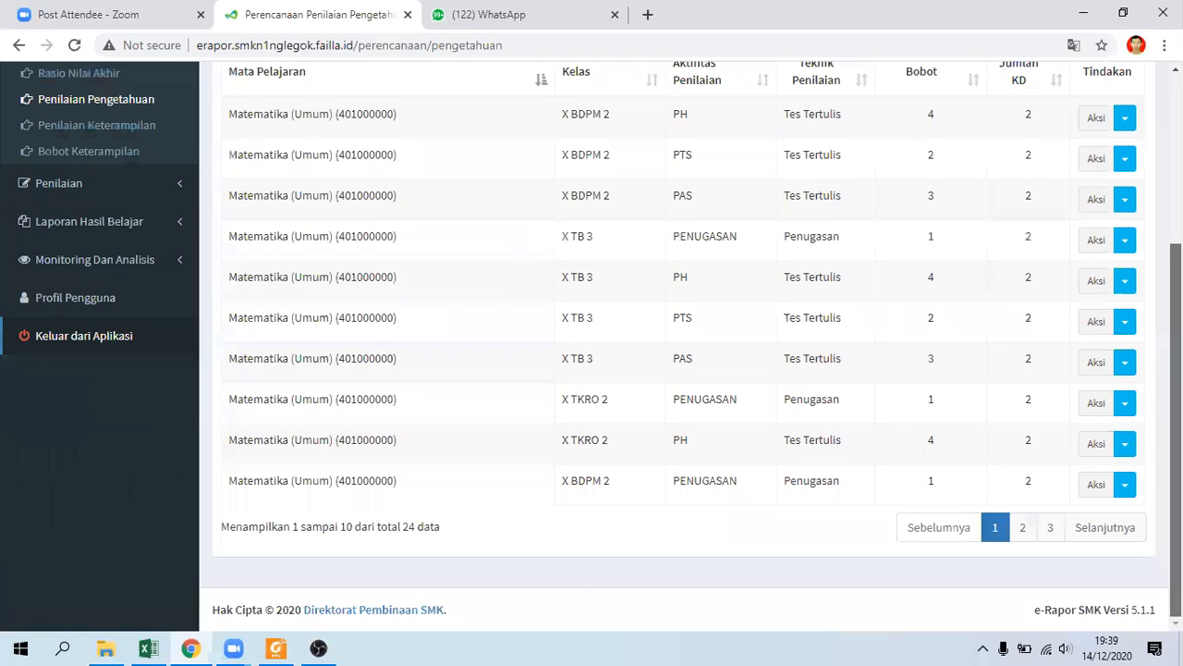
scroll(716, 162, up, 3)
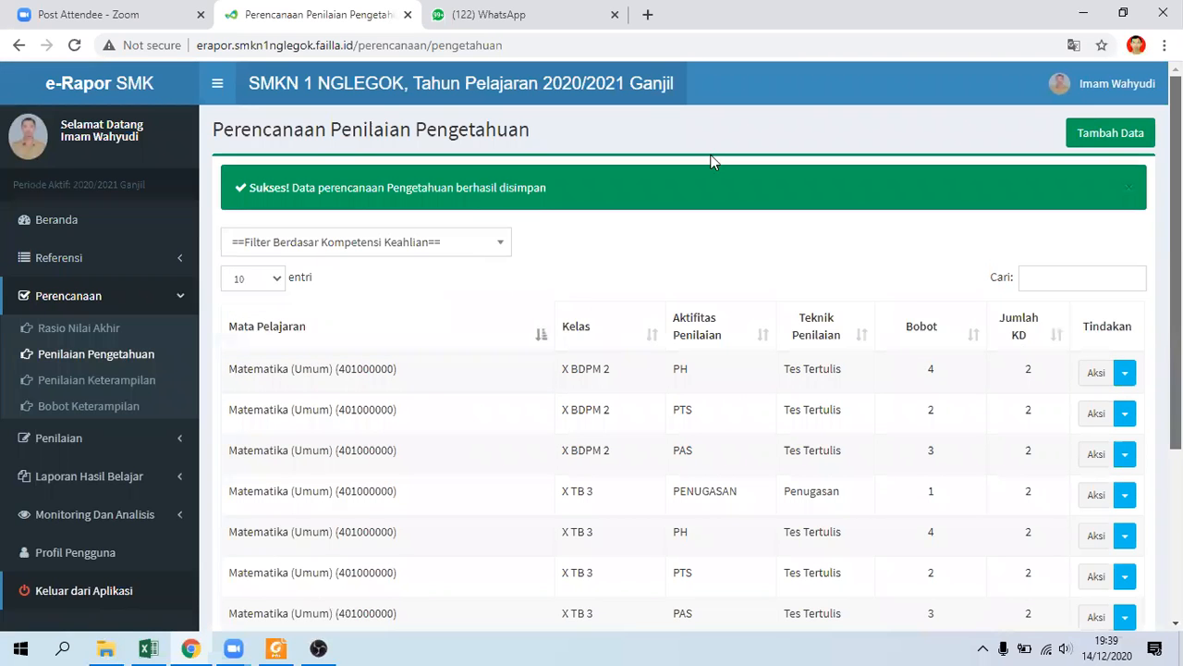
click(275, 281)
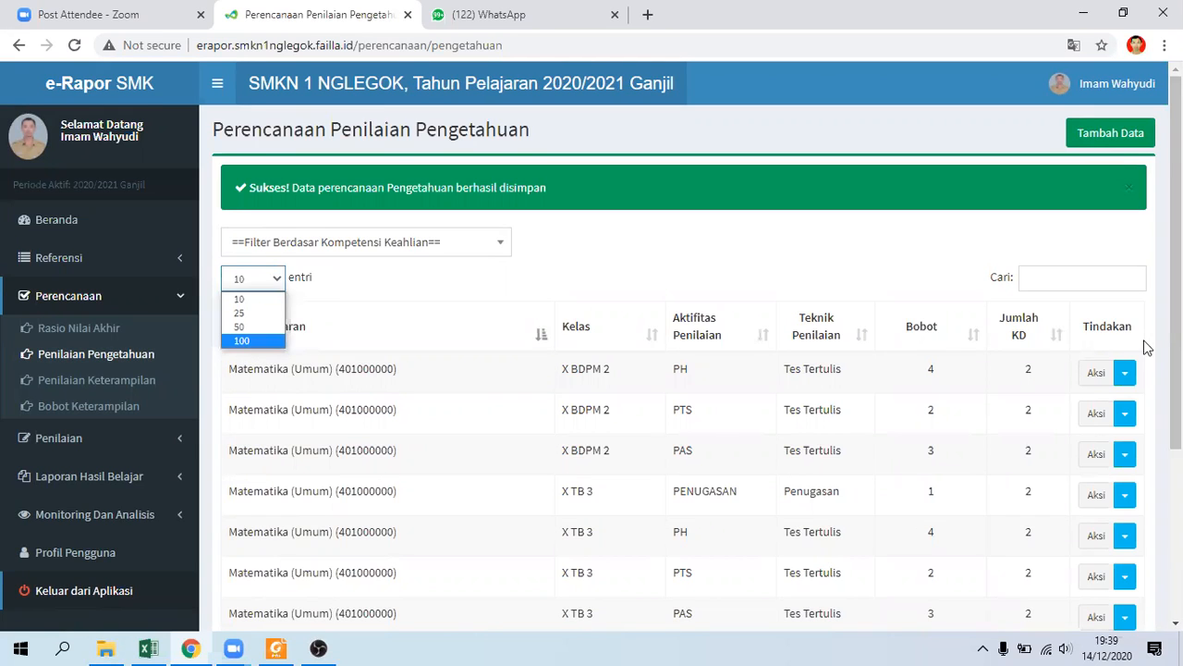
click(243, 341)
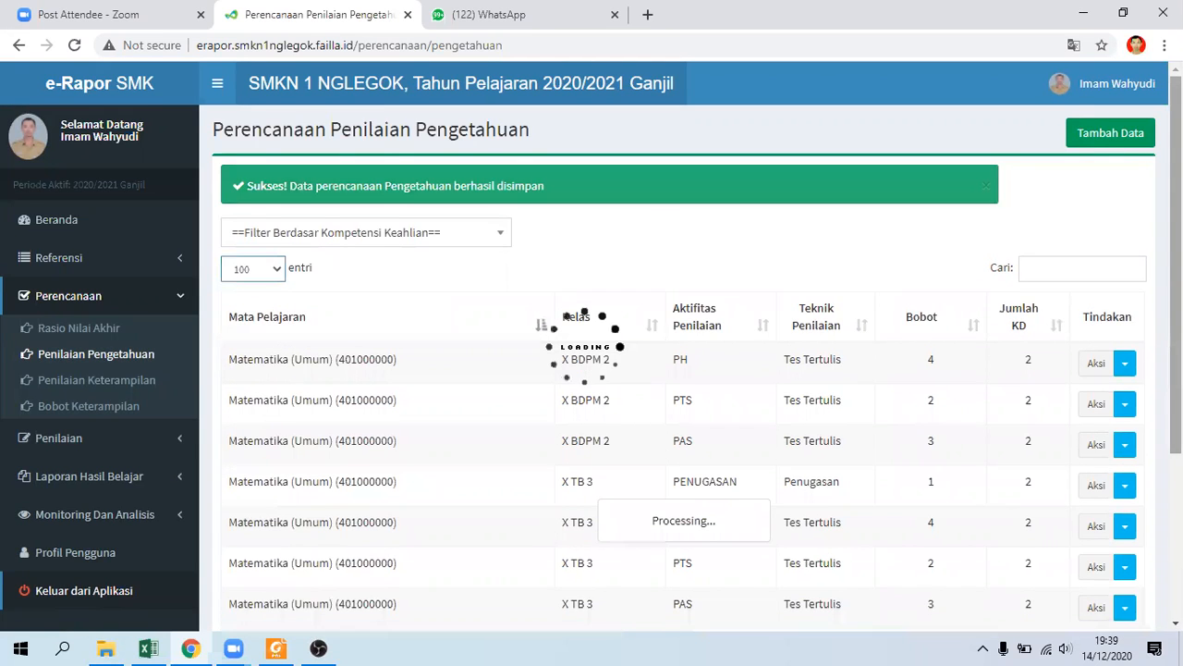
scroll(684, 370, down, 3)
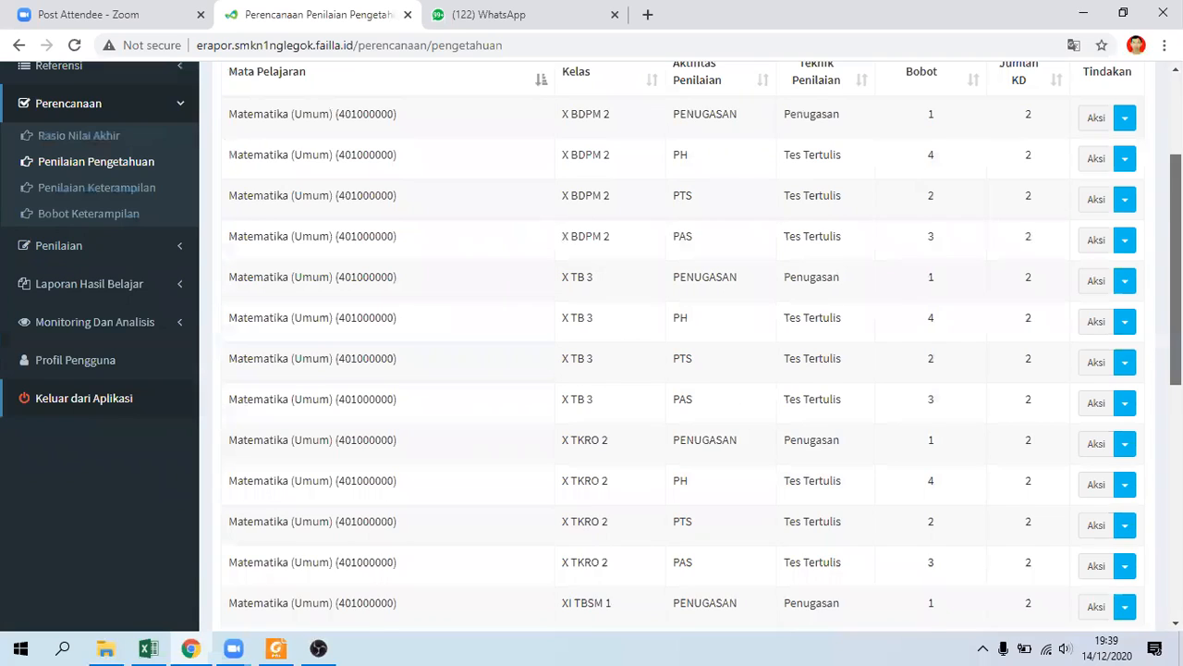
scroll(684, 346, down, 1)
scroll(684, 347, down, 3)
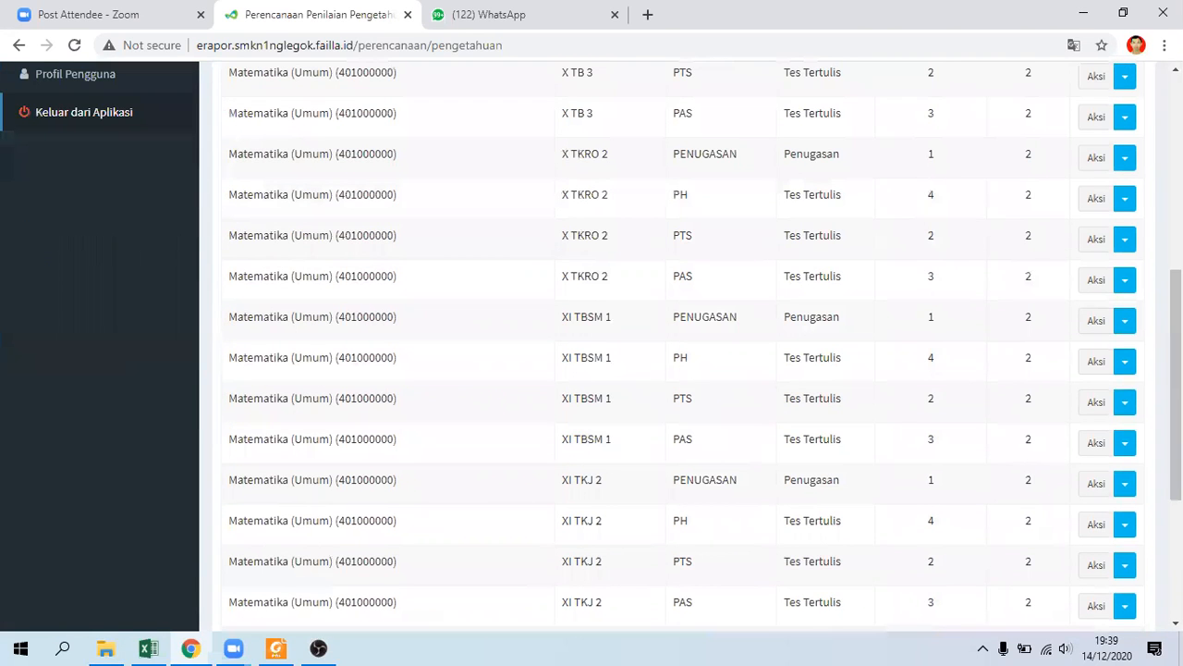
scroll(561, 409, down, 3)
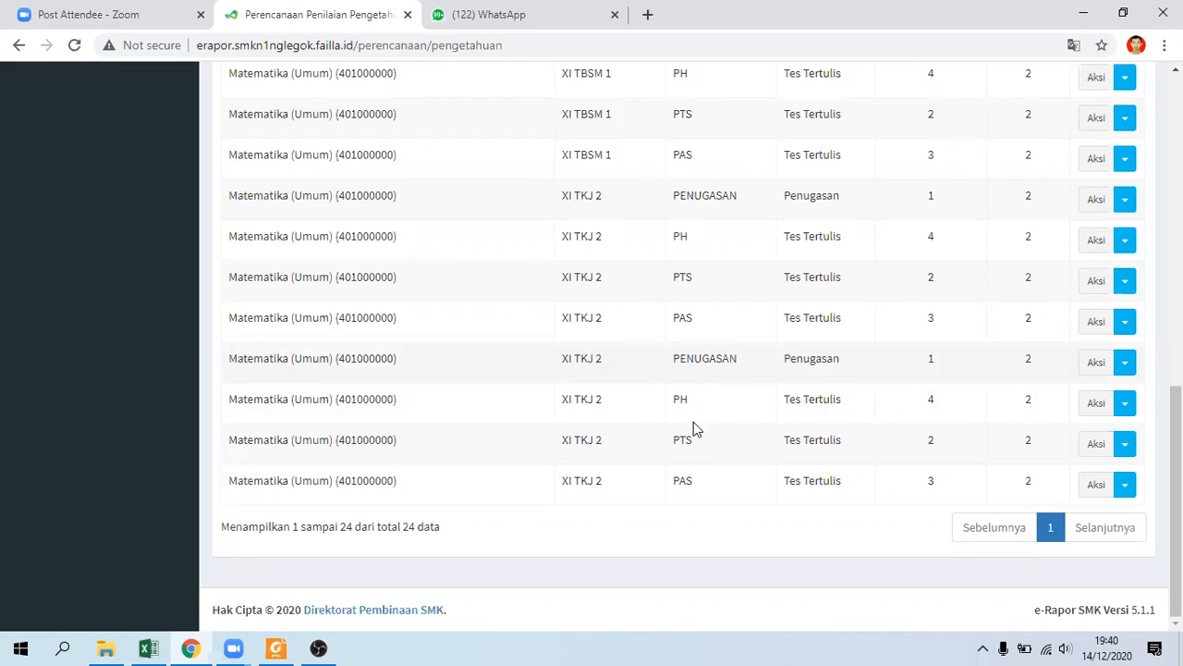
Open the duplication form for the second XI TKJ 2 PENUGASAN plan, view the available Rombongan Belajar options, and close it without saving.
click(1125, 364)
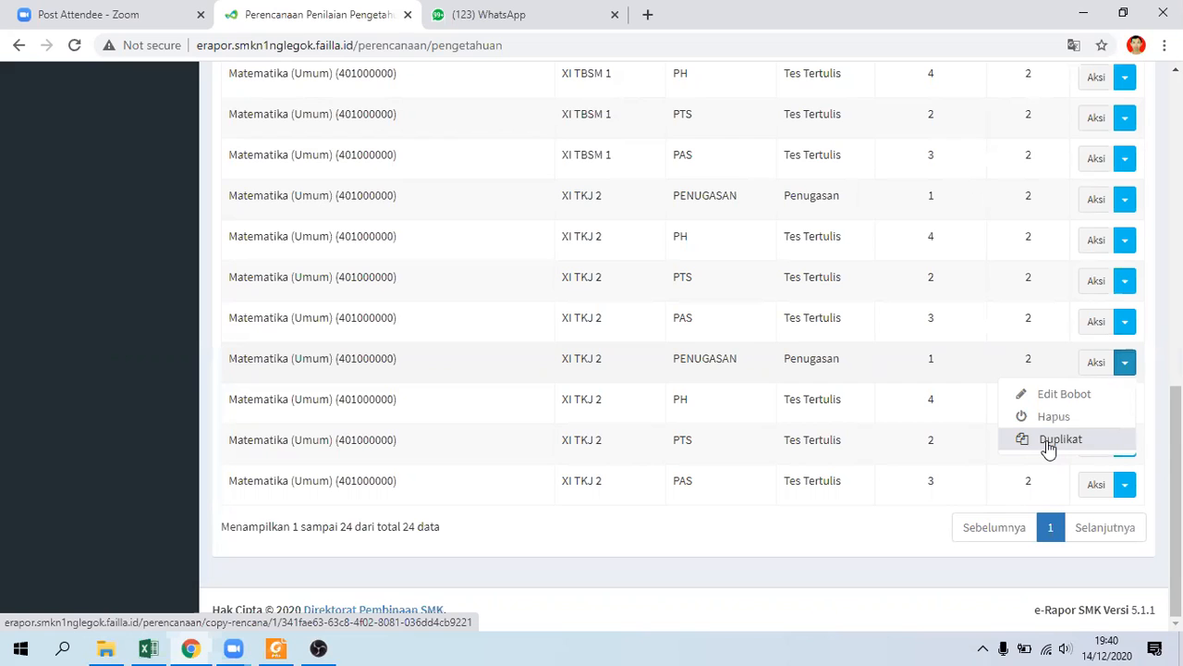
click(1049, 441)
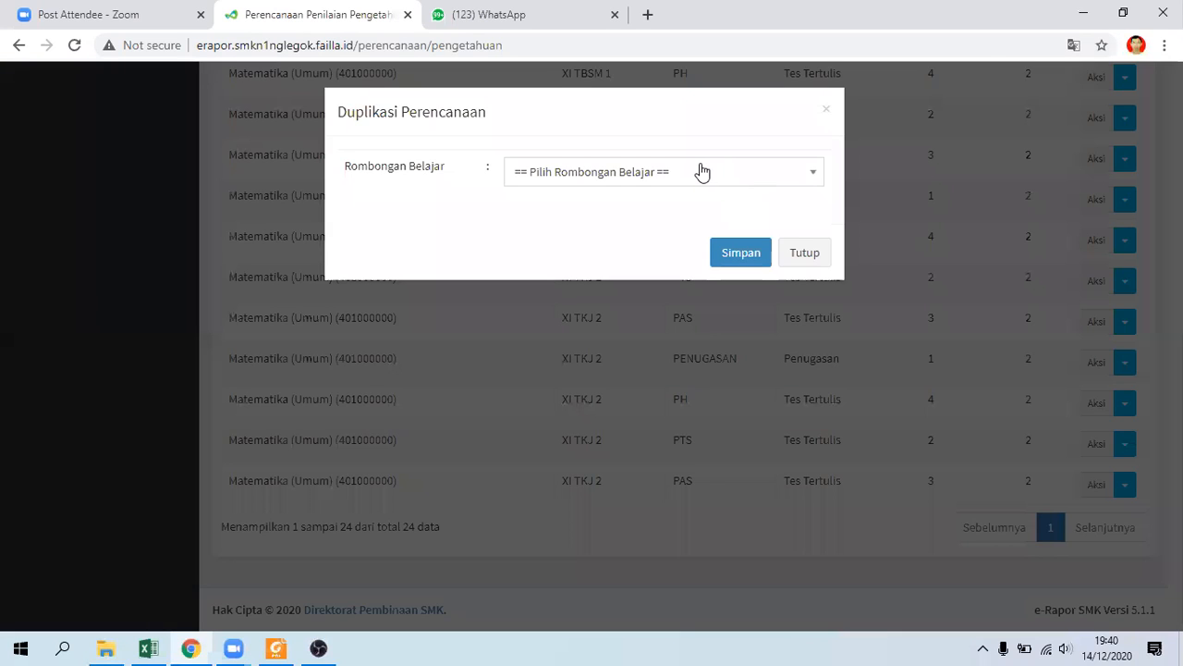
click(703, 173)
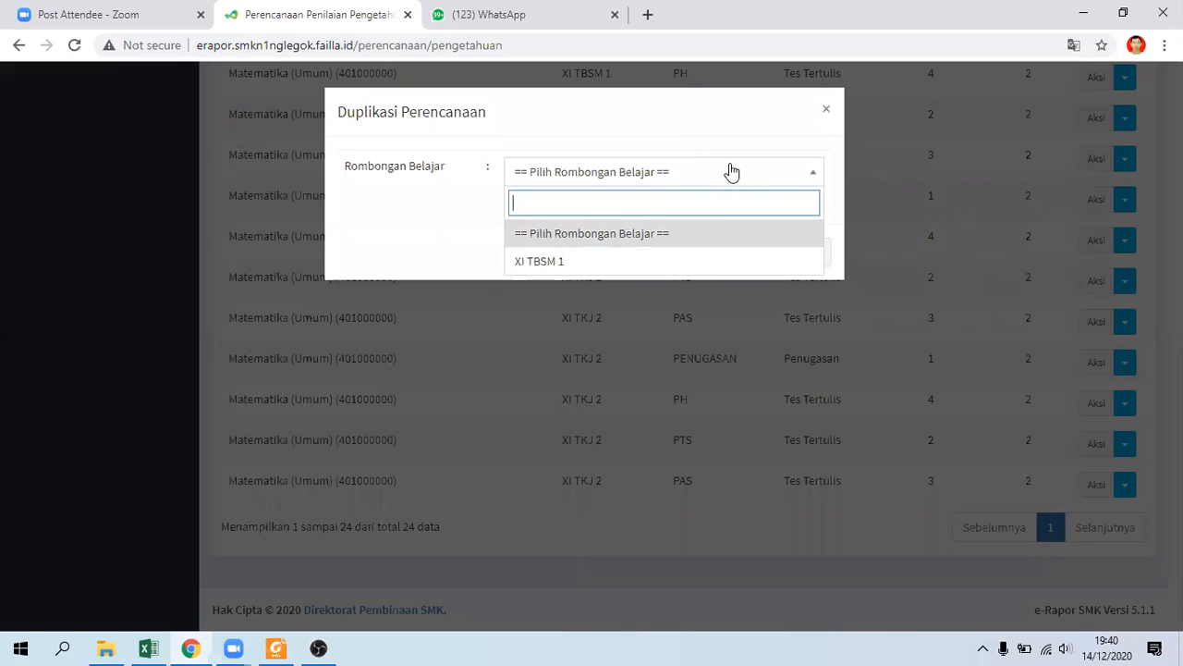
click(774, 326)
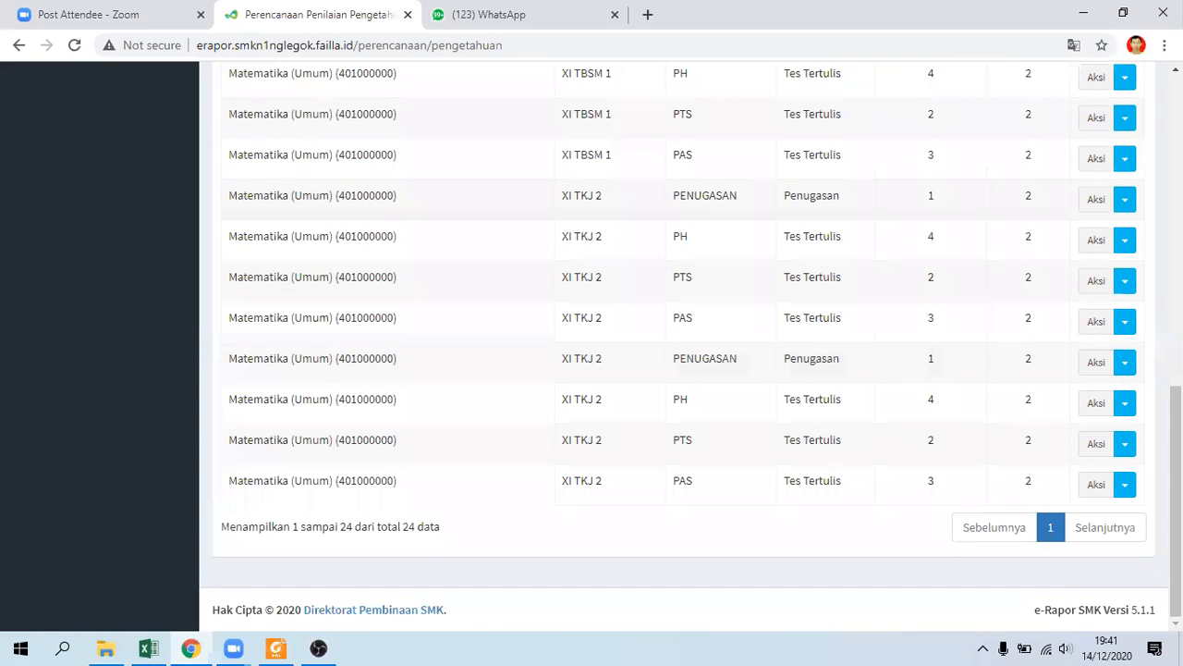
Switch to the teacher guide PDF in Foxit Reader and read the Pengetahuan and Ketrampilan weight table.
drag(1177, 500, 1178, 190)
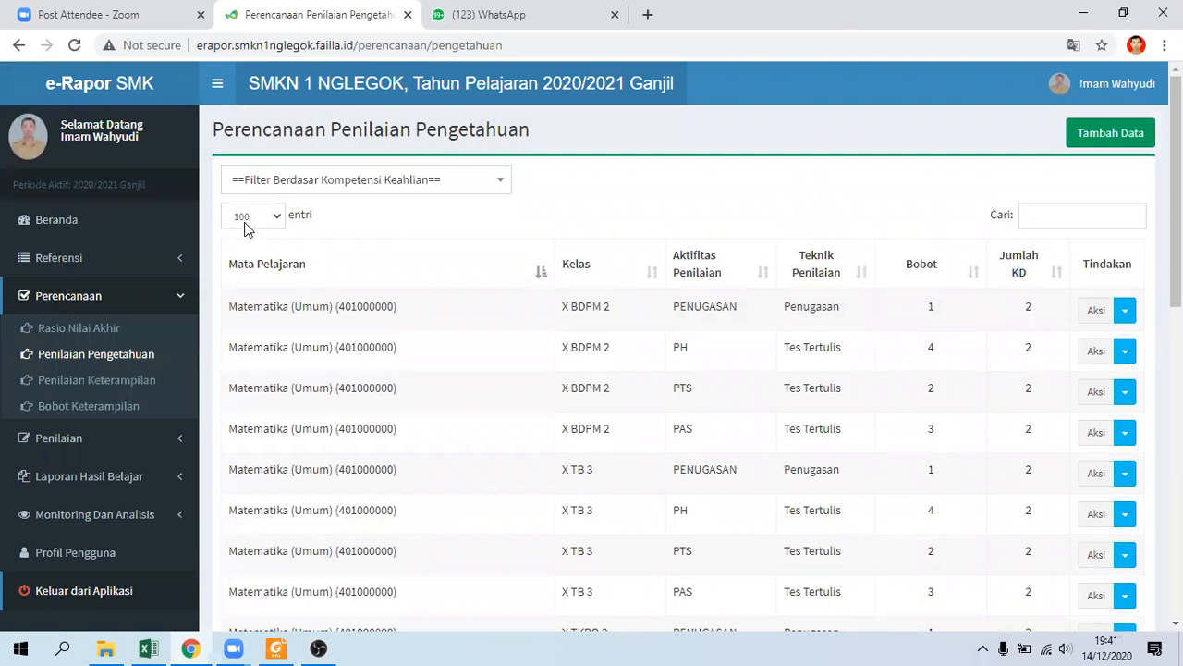
click(278, 644)
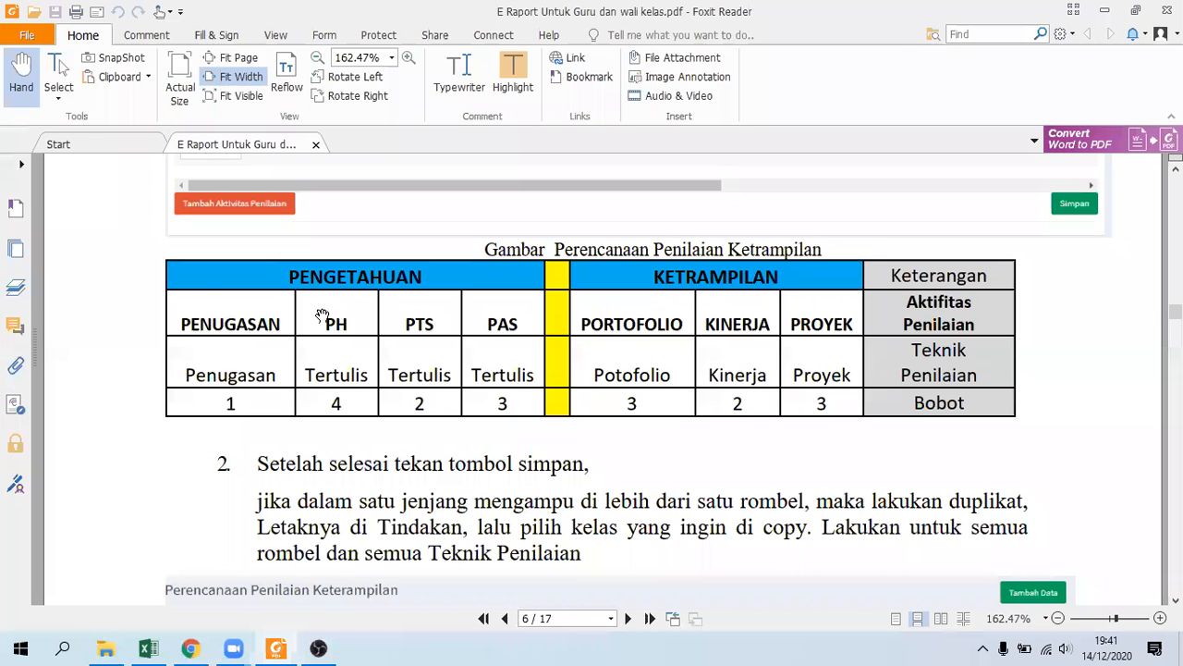
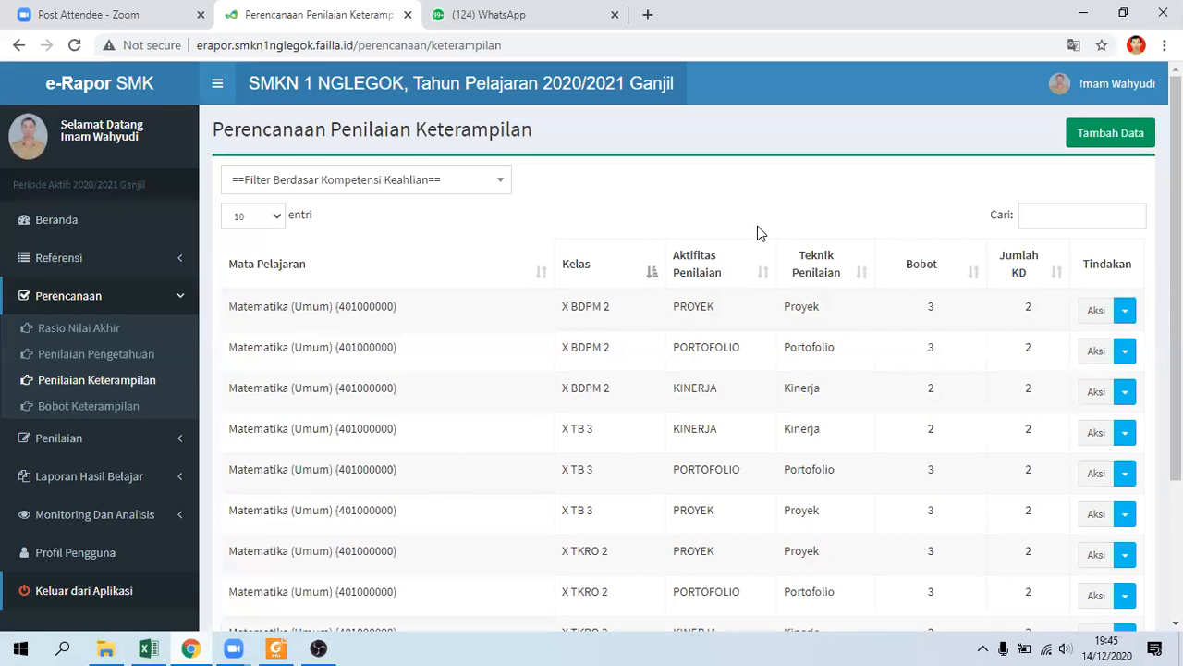
Start a new skills assessment plan for Kelas 11, XI TKJ 2, Matematika (Umum), with Portofolio as the Teknik Penilaian.
click(1088, 139)
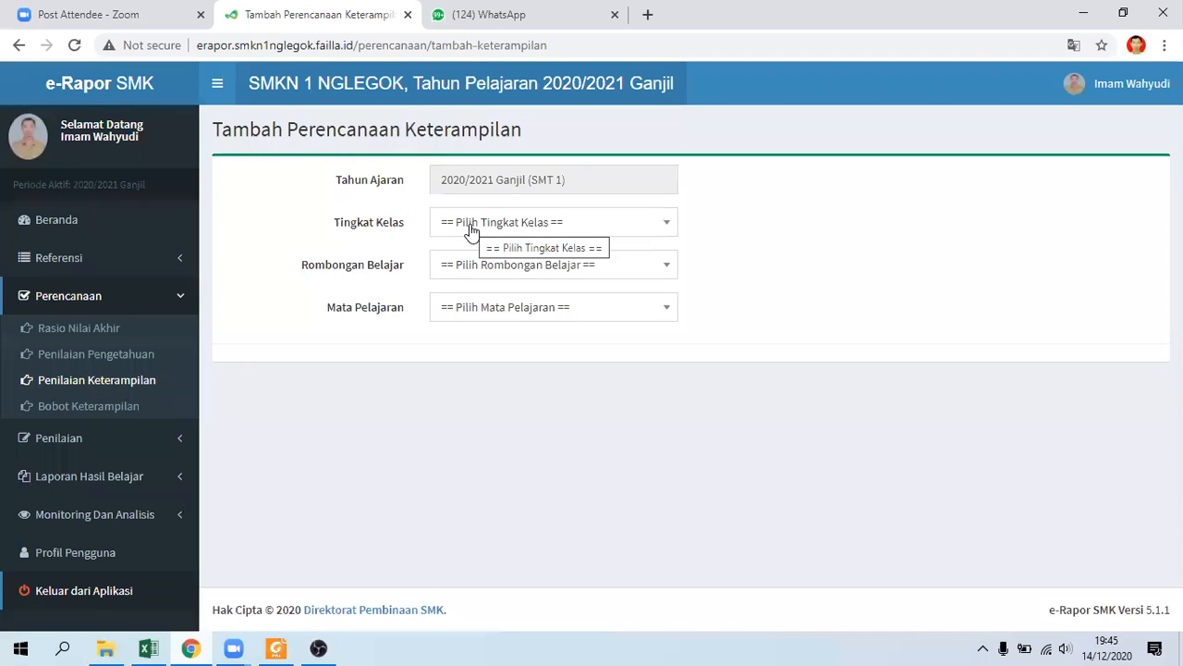
click(470, 231)
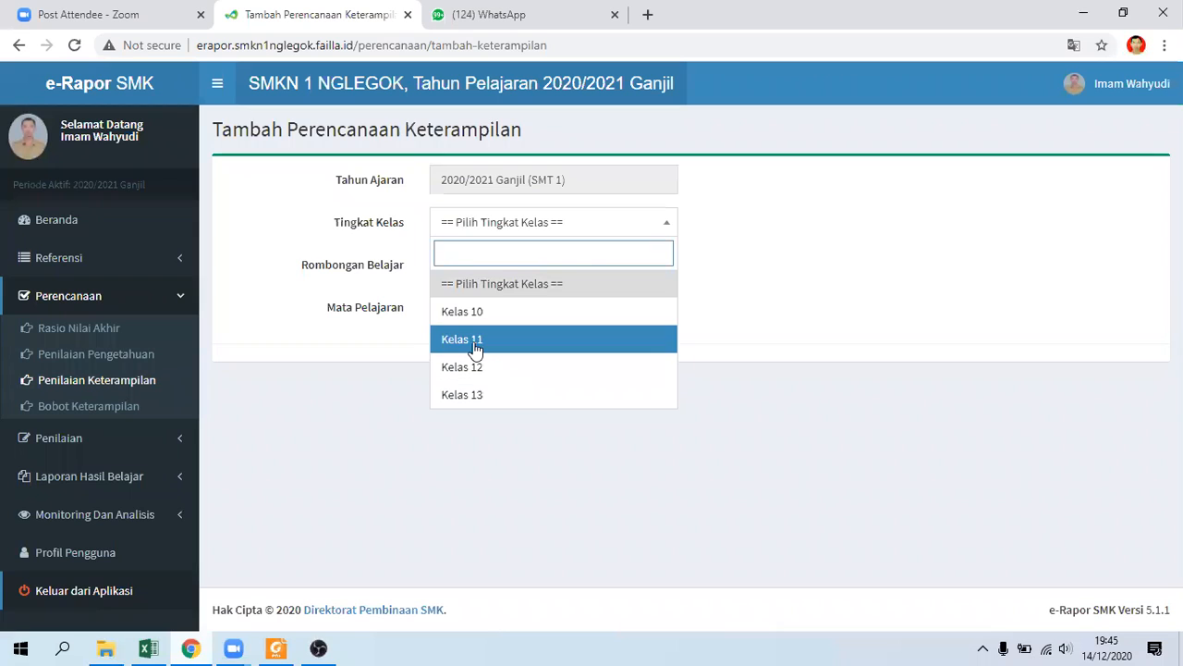
click(475, 346)
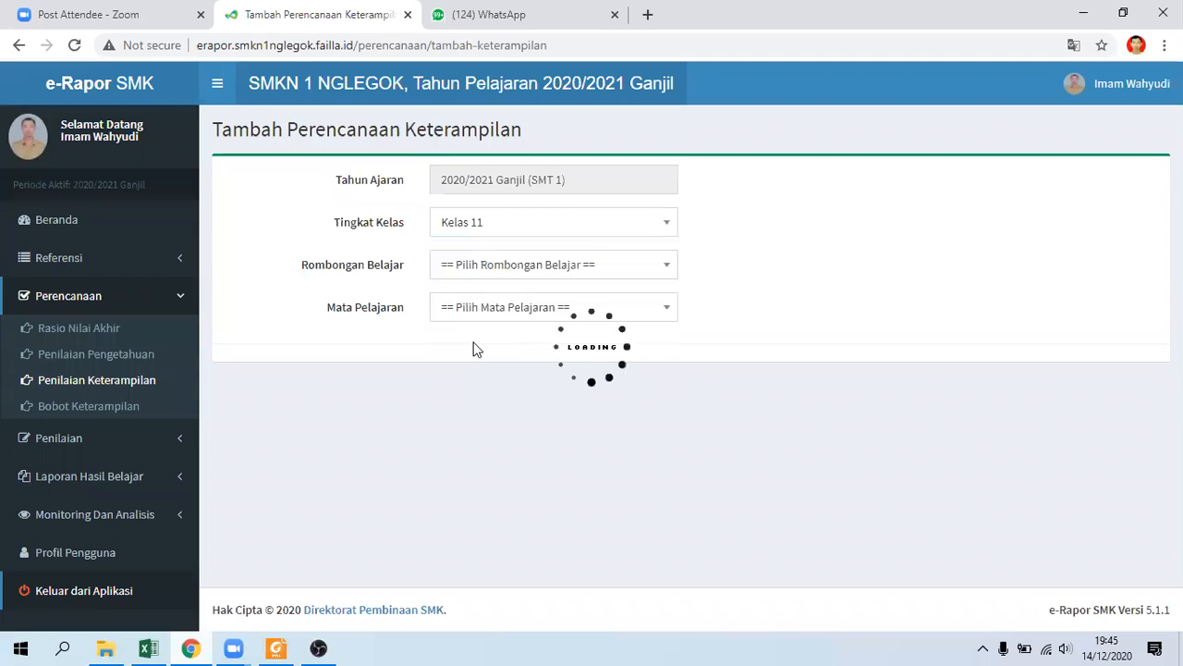
click(459, 269)
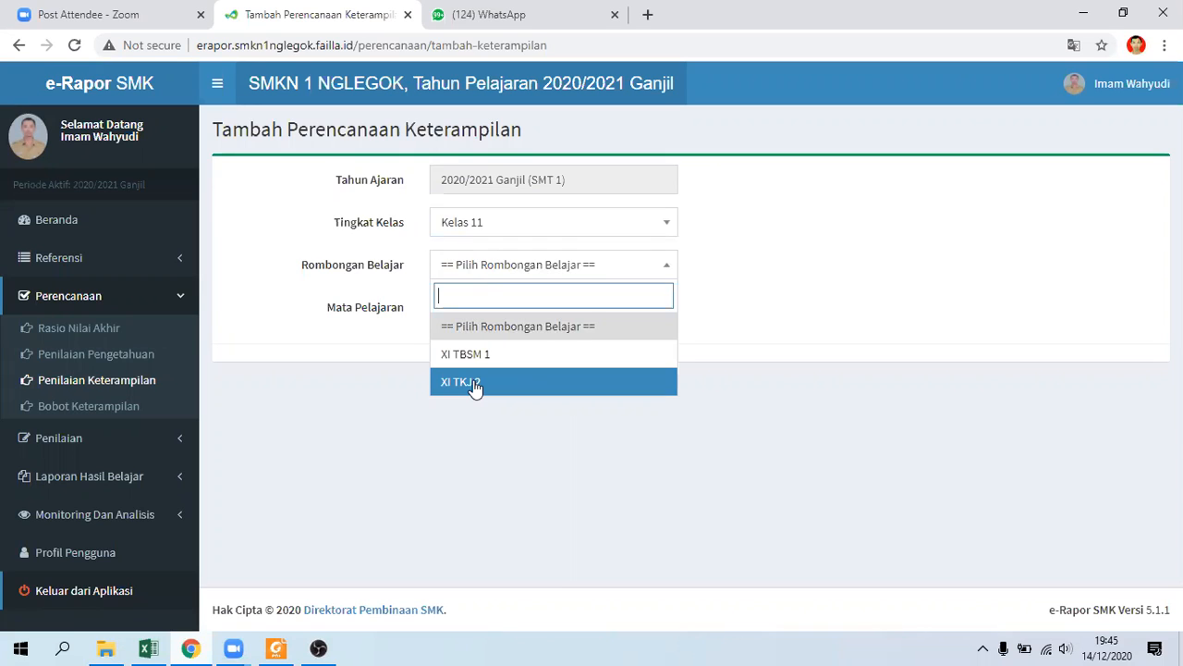
click(473, 381)
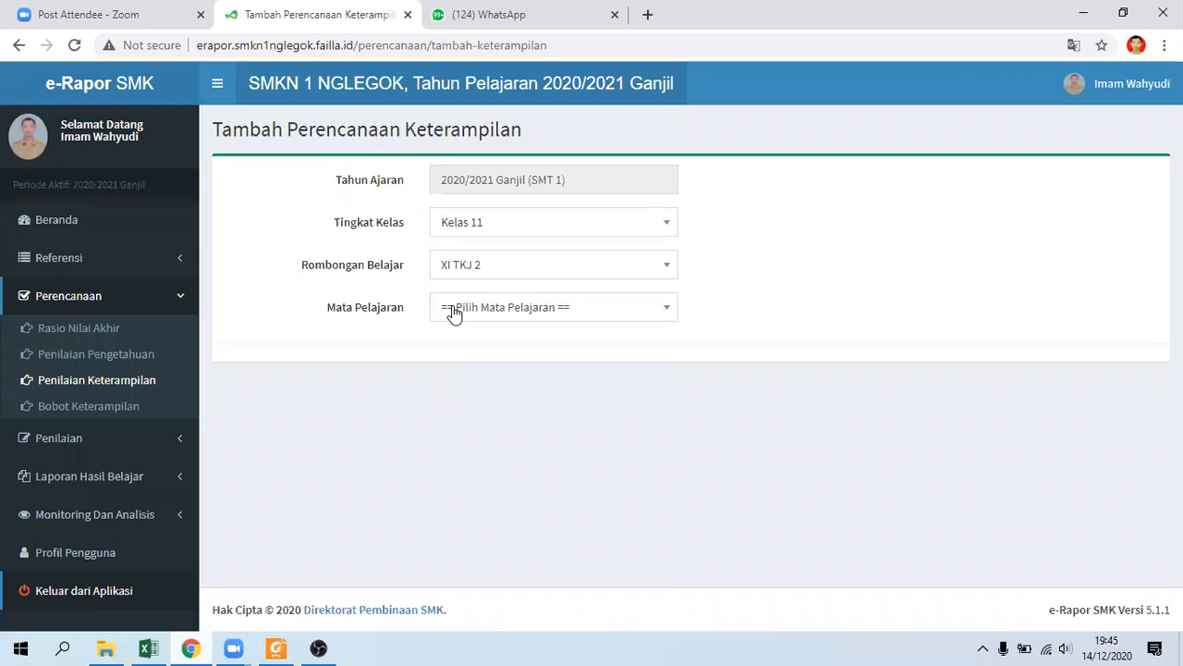
click(454, 313)
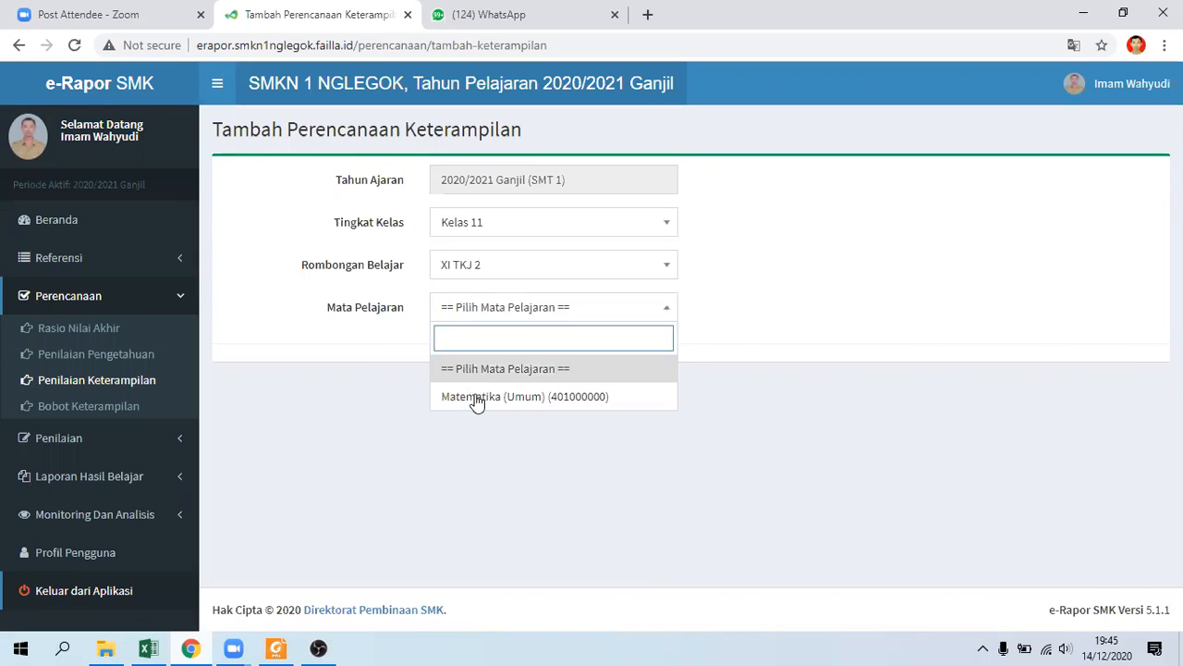
click(476, 398)
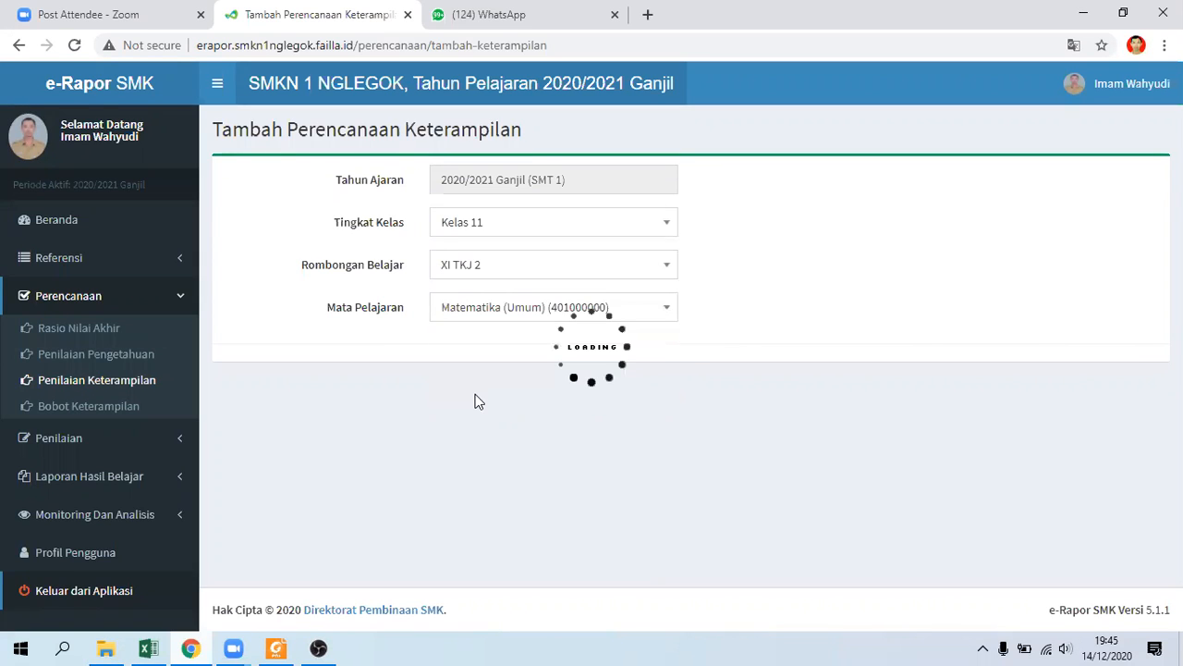
click(456, 350)
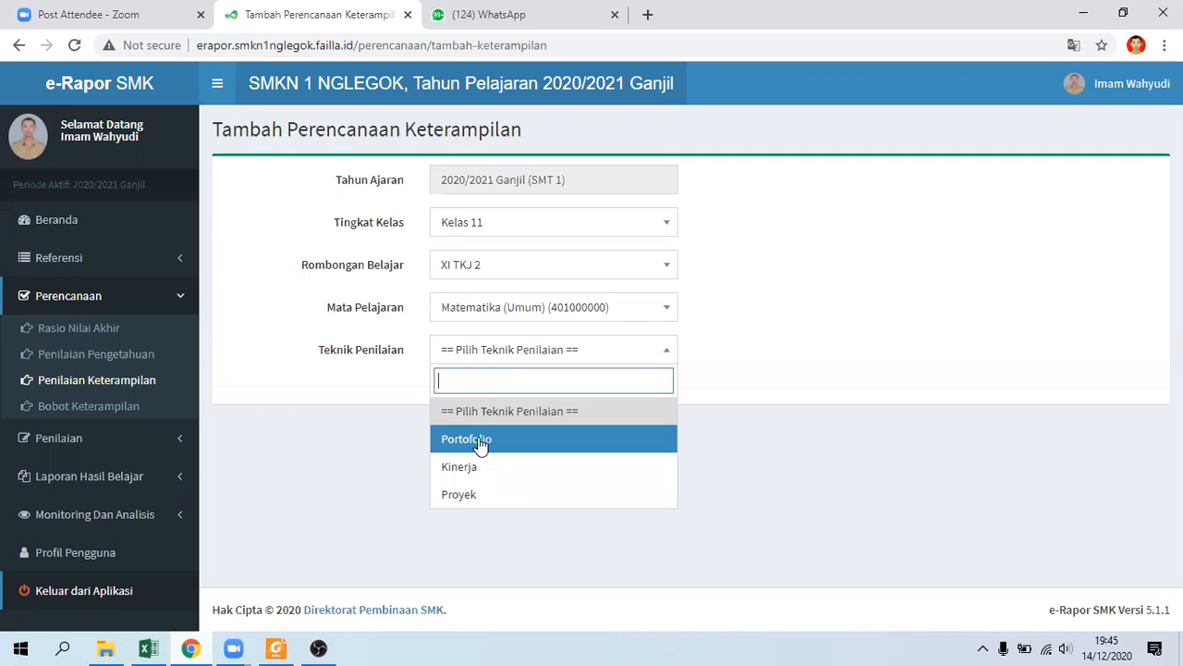
click(480, 443)
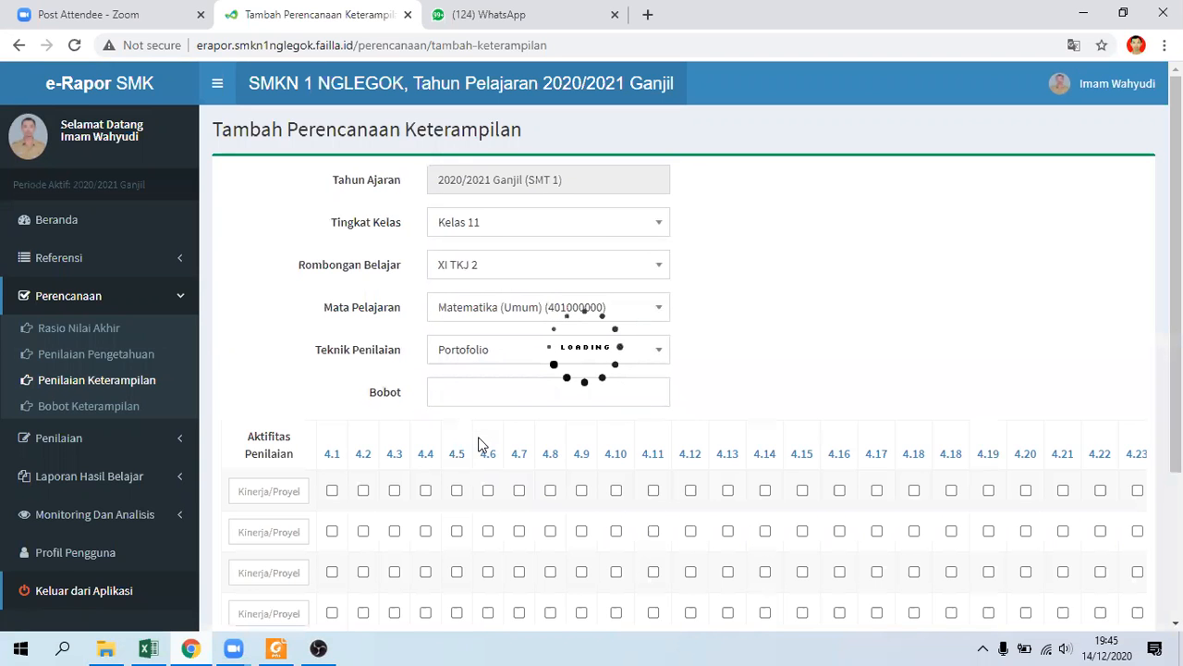
Check the Portofolio weight in the Foxit Reader guide and set the plan's Bobot to 3 in e-Rapor.
click(275, 647)
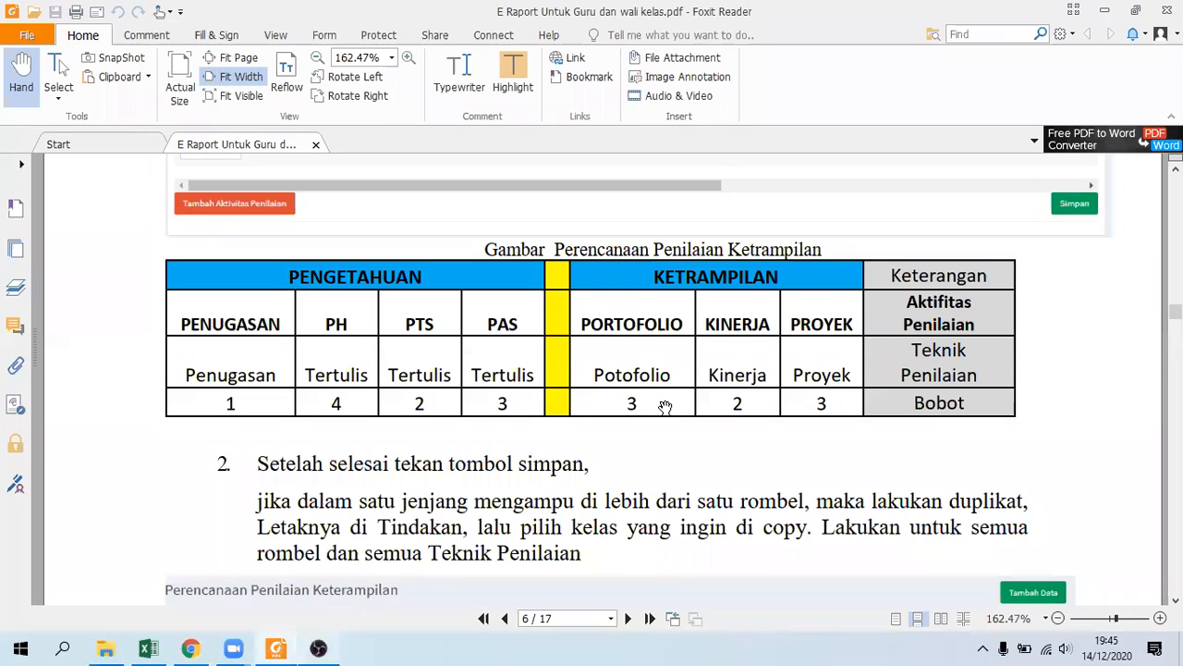
click(191, 648)
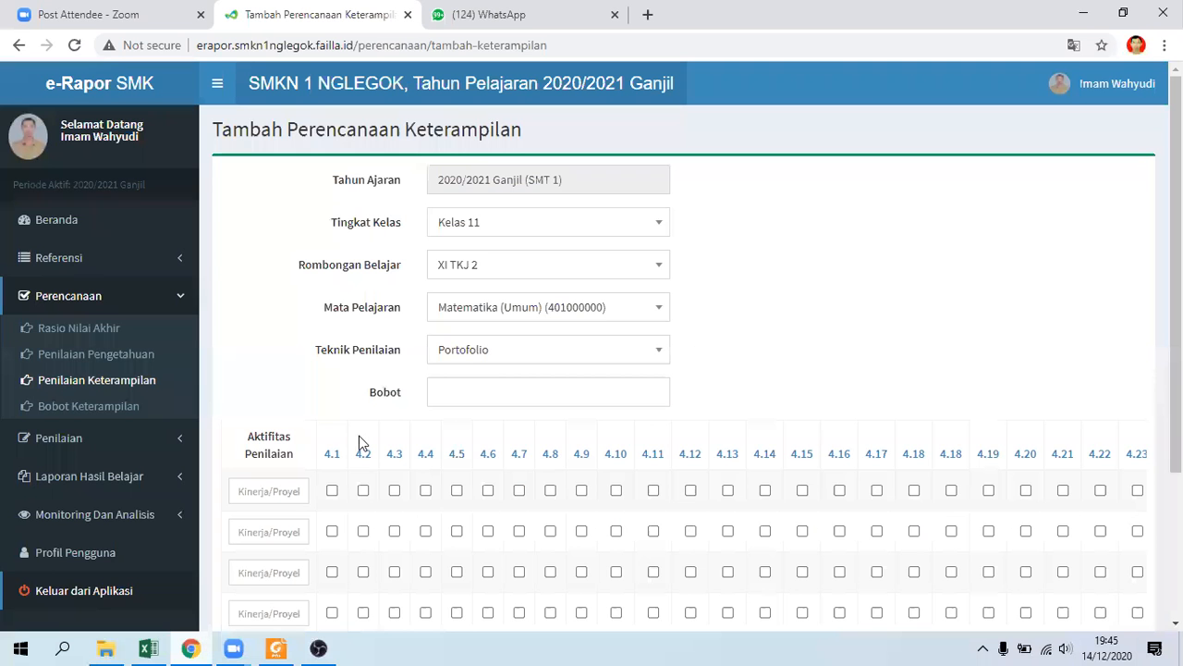
click(452, 390)
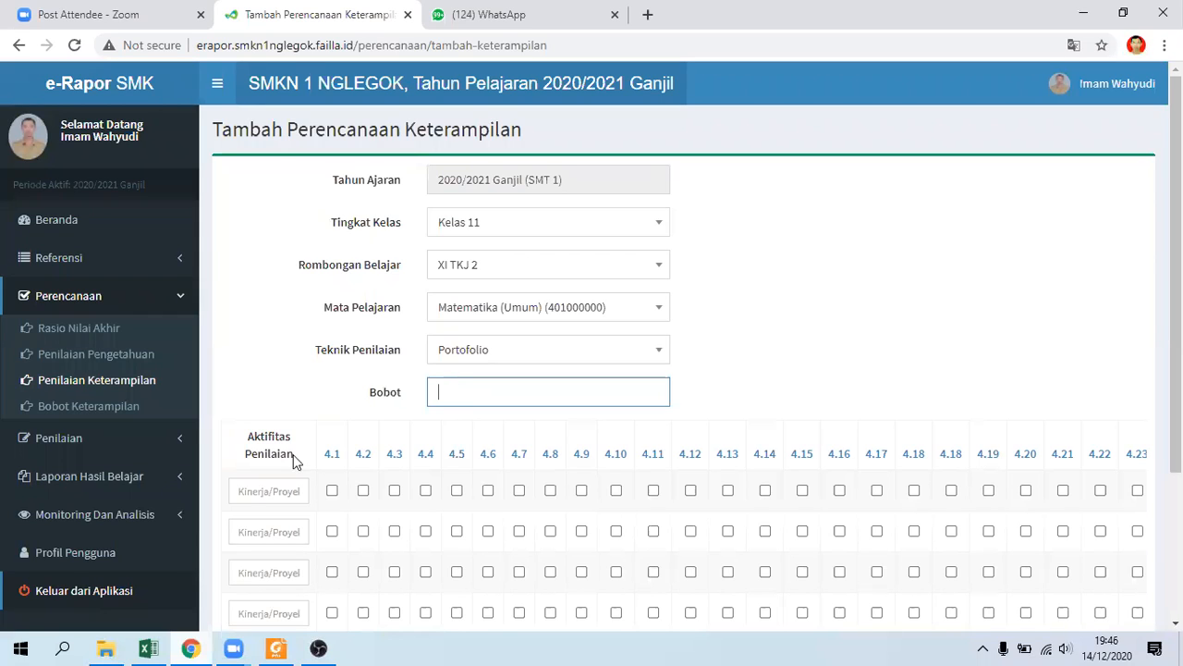
text(3)
Name the first assessment activity POTOFOLIO and assign competencies 4.11 and 4.12 to it.
click(252, 493)
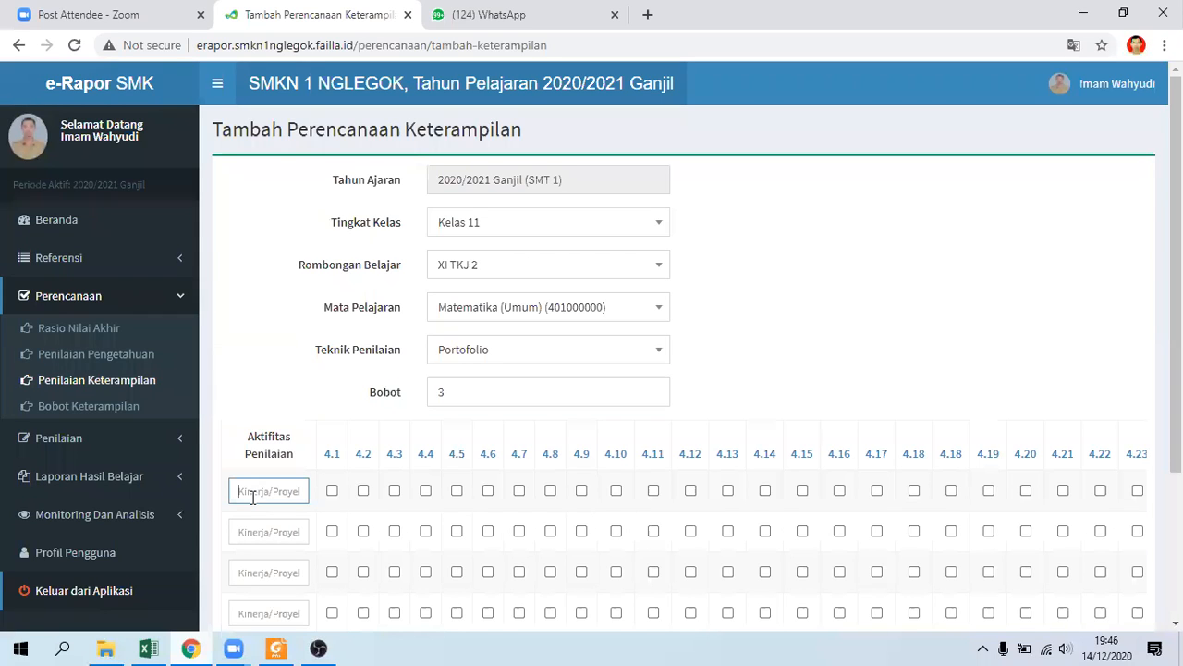
text(Po)
text(RTOFO)
text(LIO)
mouse_move(577, 459)
mouse_move(616, 463)
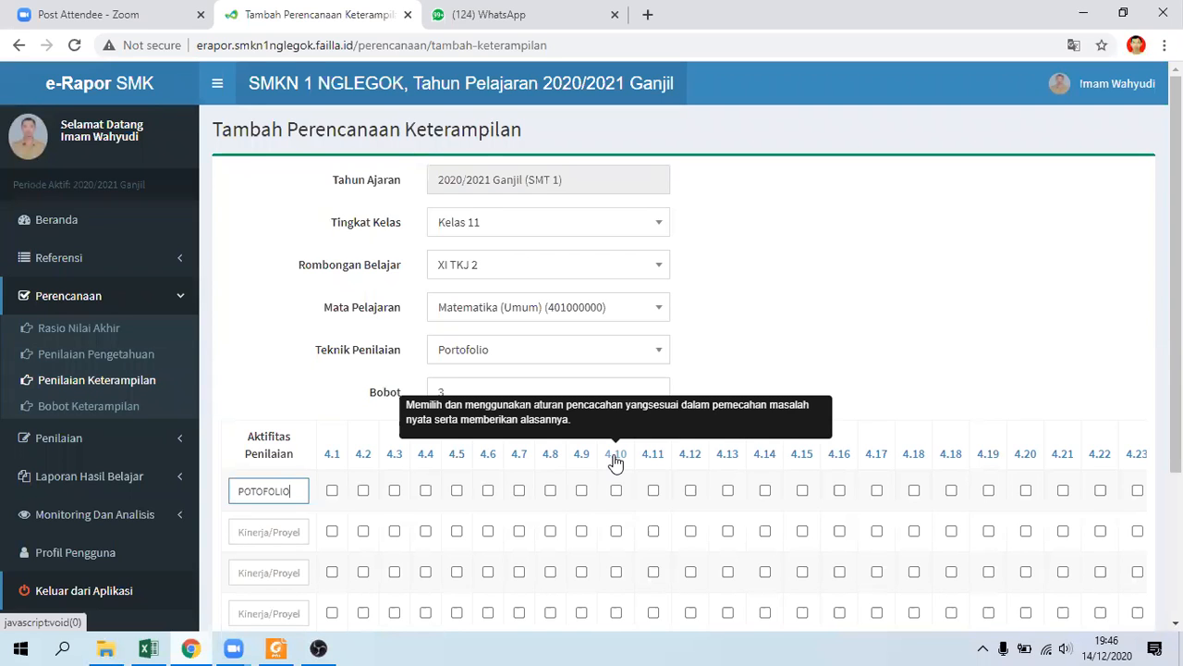
click(666, 493)
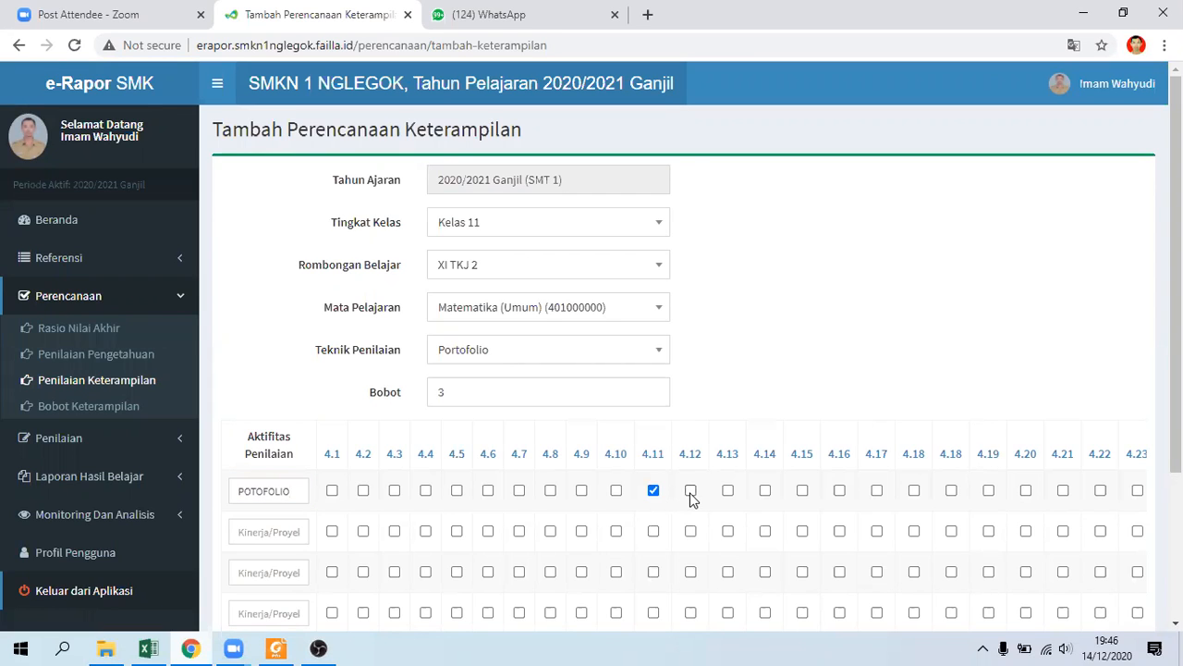
click(692, 497)
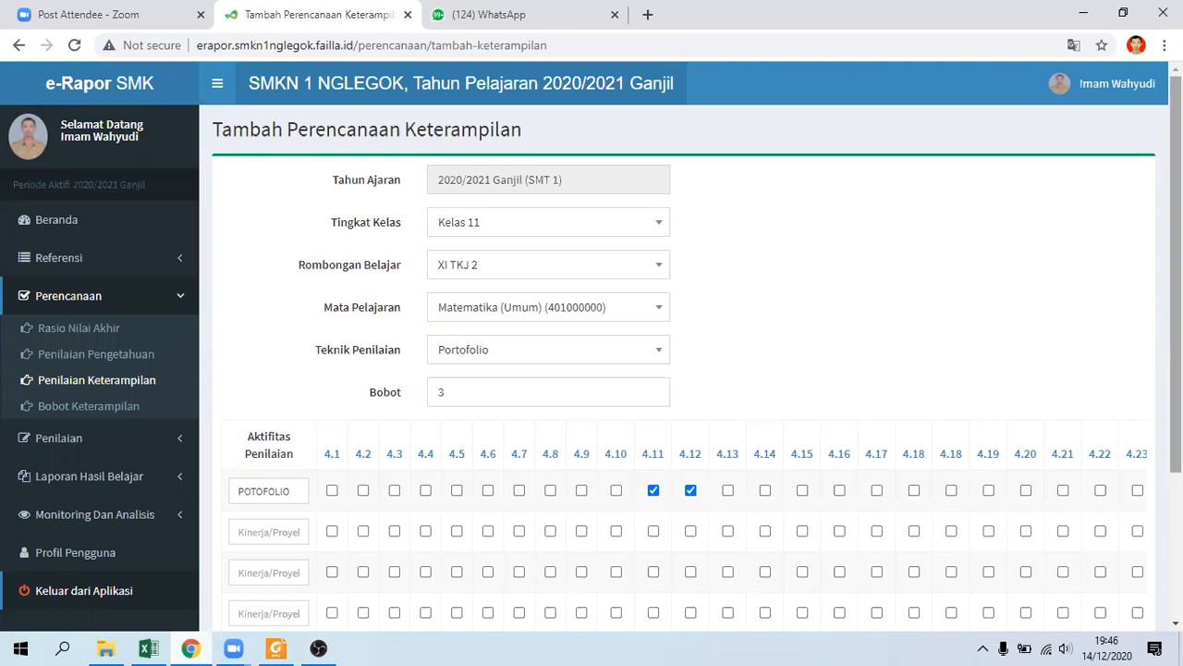
Look across the remaining competency columns of the skills plan up to 4.27 and return to the first column.
drag(1175, 277, 1175, 350)
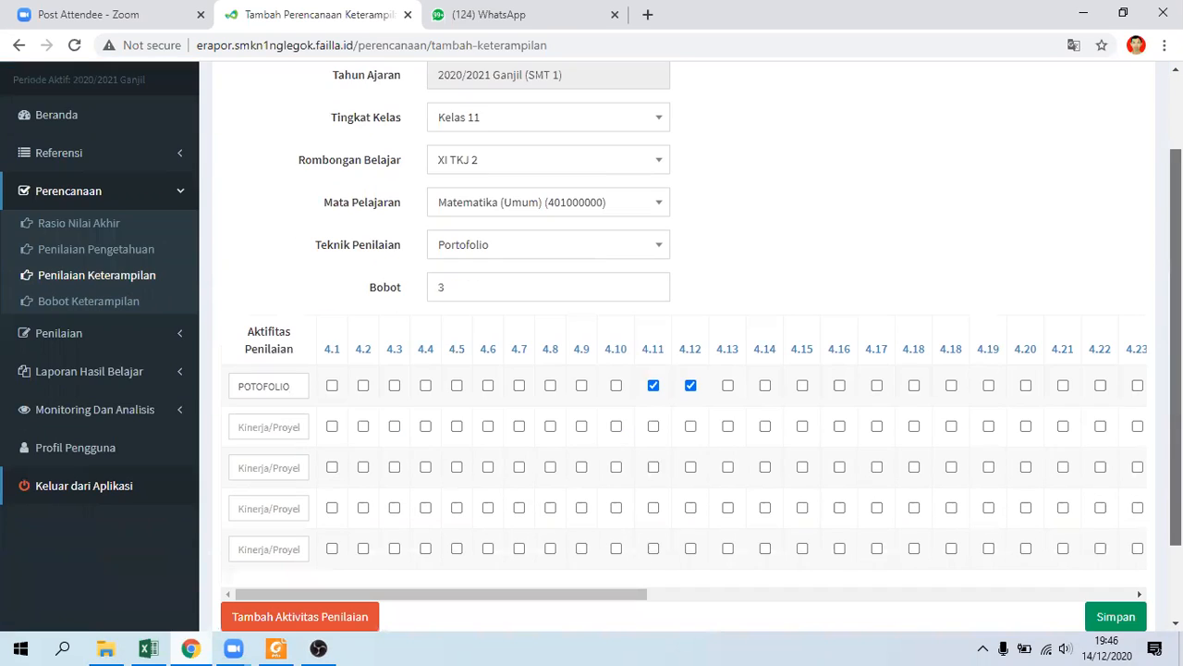
drag(548, 597, 609, 158)
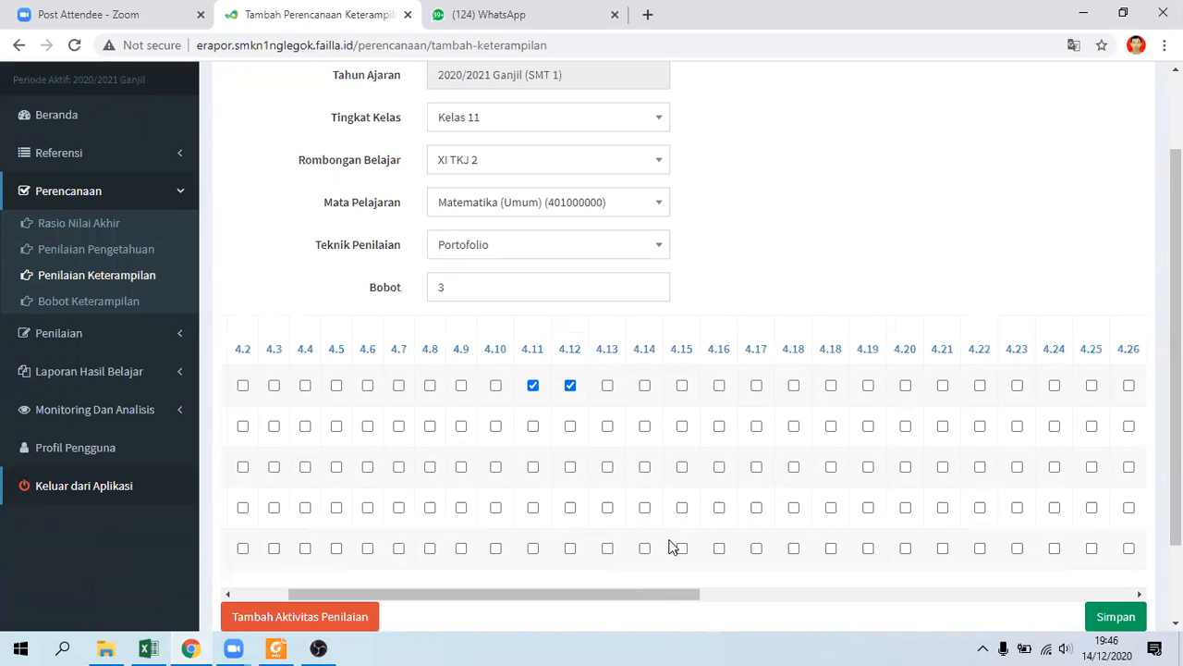
drag(678, 598, 704, 597)
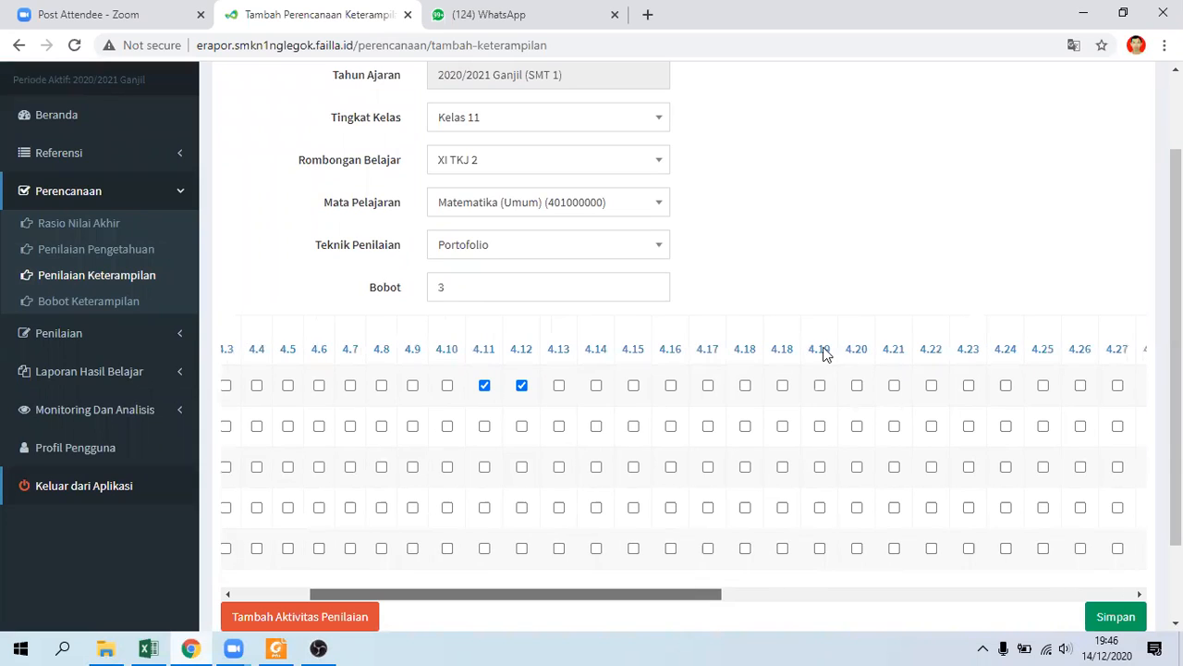
mouse_move(806, 355)
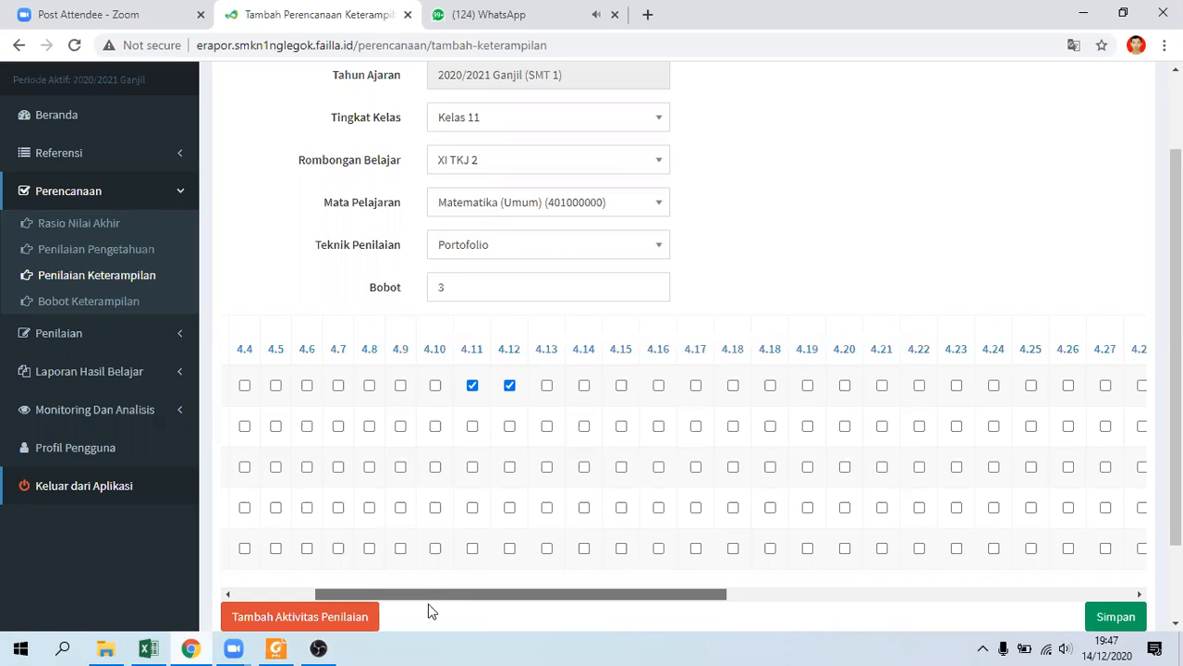
scroll(555, 388, left, 2)
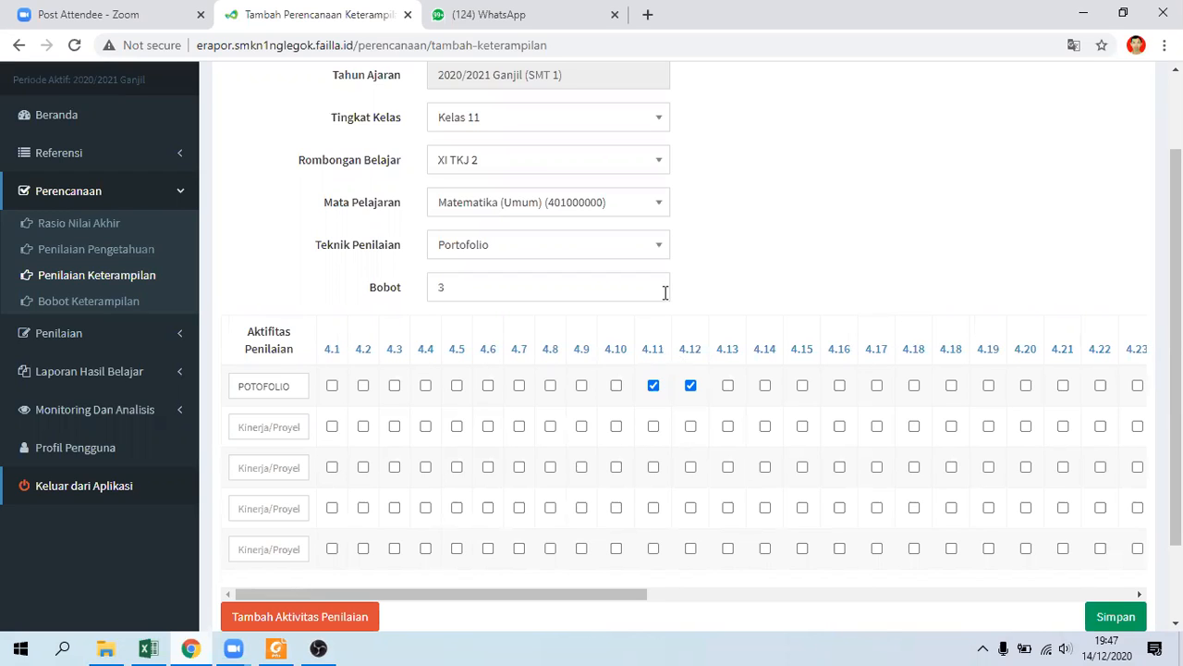
Read the competency description for 4.9 and save the XI TKJ 2 Portofolio skills plan.
mouse_move(581, 355)
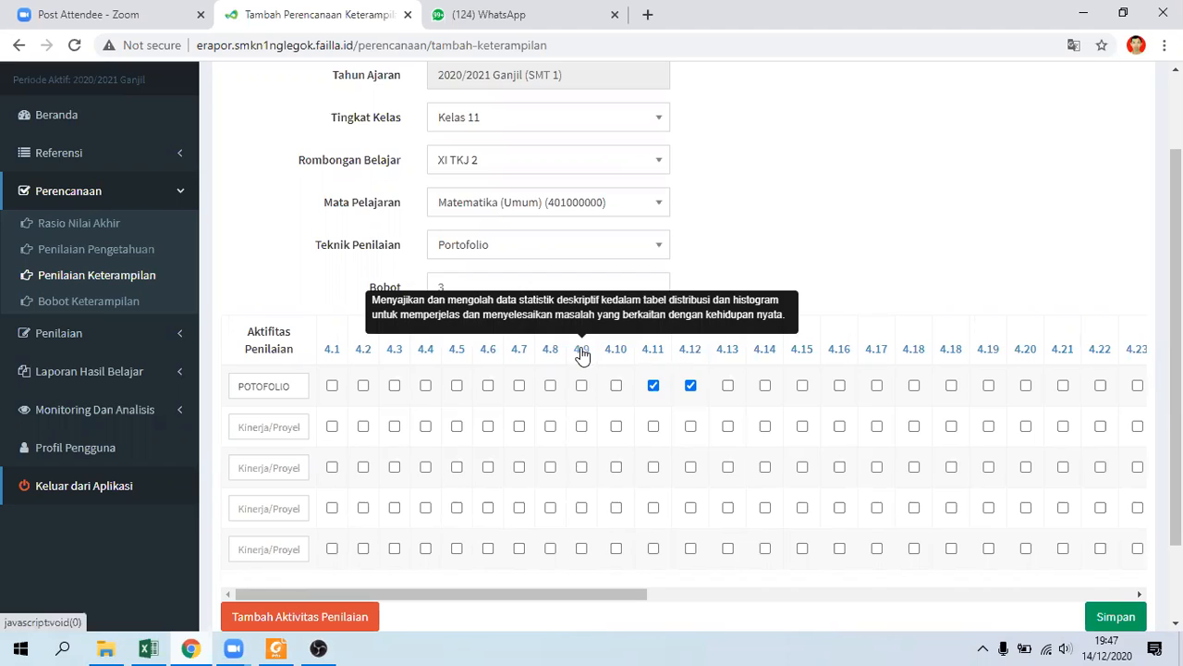
mouse_move(360, 362)
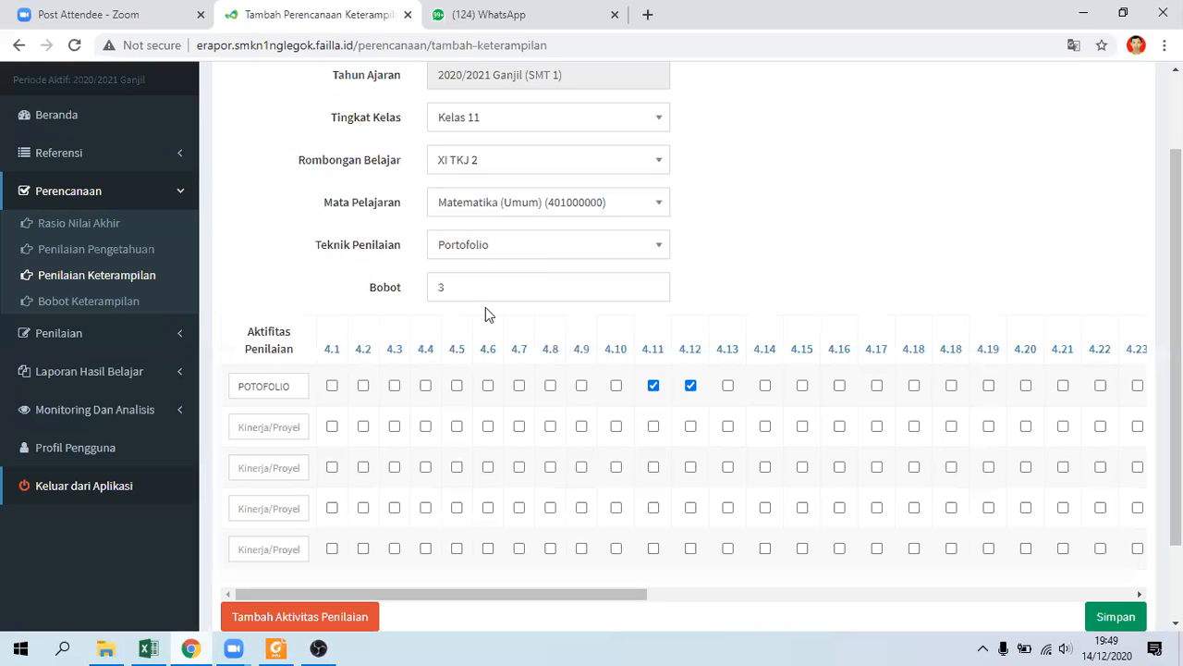
click(1102, 624)
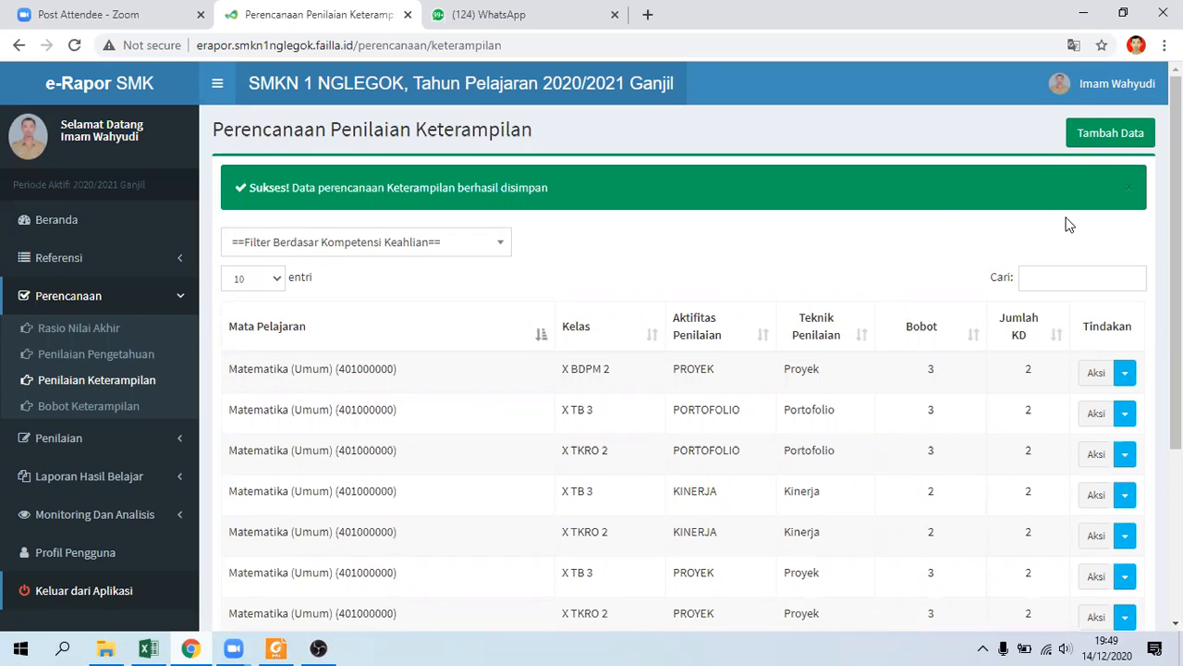
Show 100 entries in the skills plan list and open the actions available for the XI TKJ 2 POTOFOLIO plan.
click(278, 214)
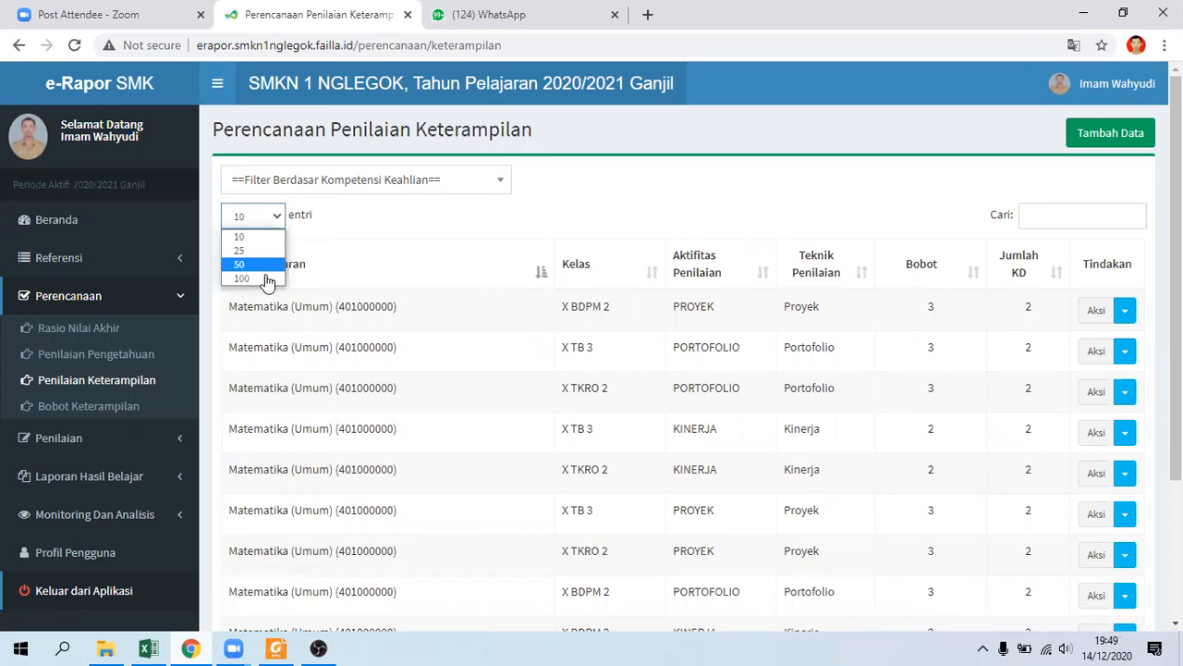
click(272, 277)
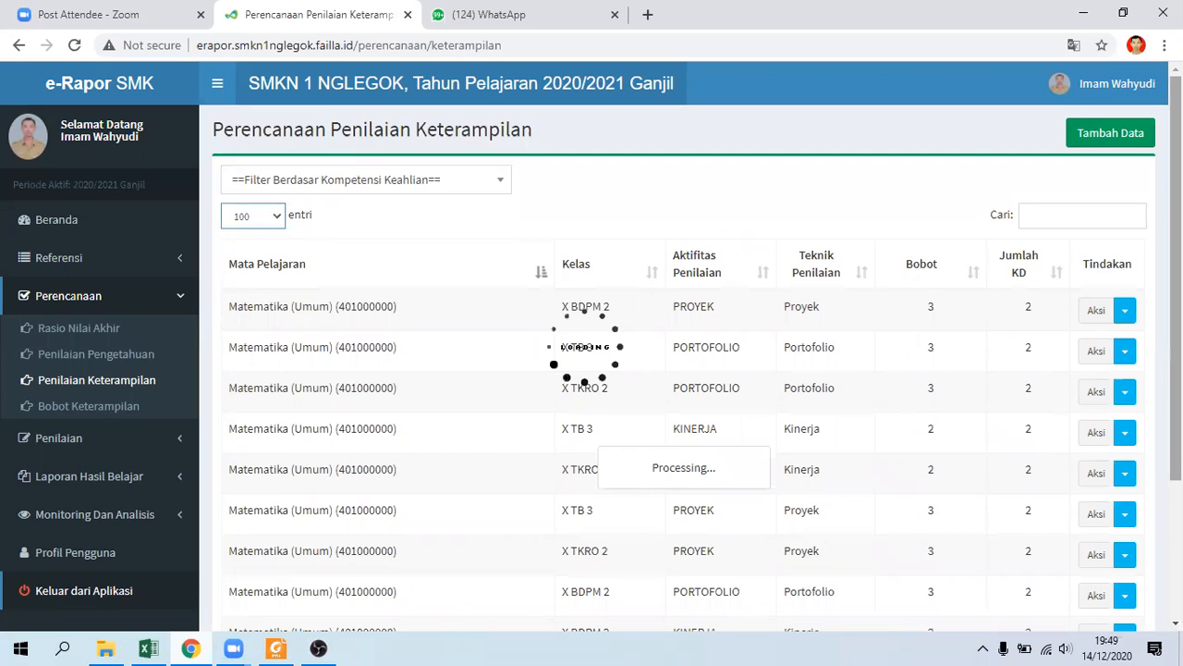
scroll(1070, 421, down, 5)
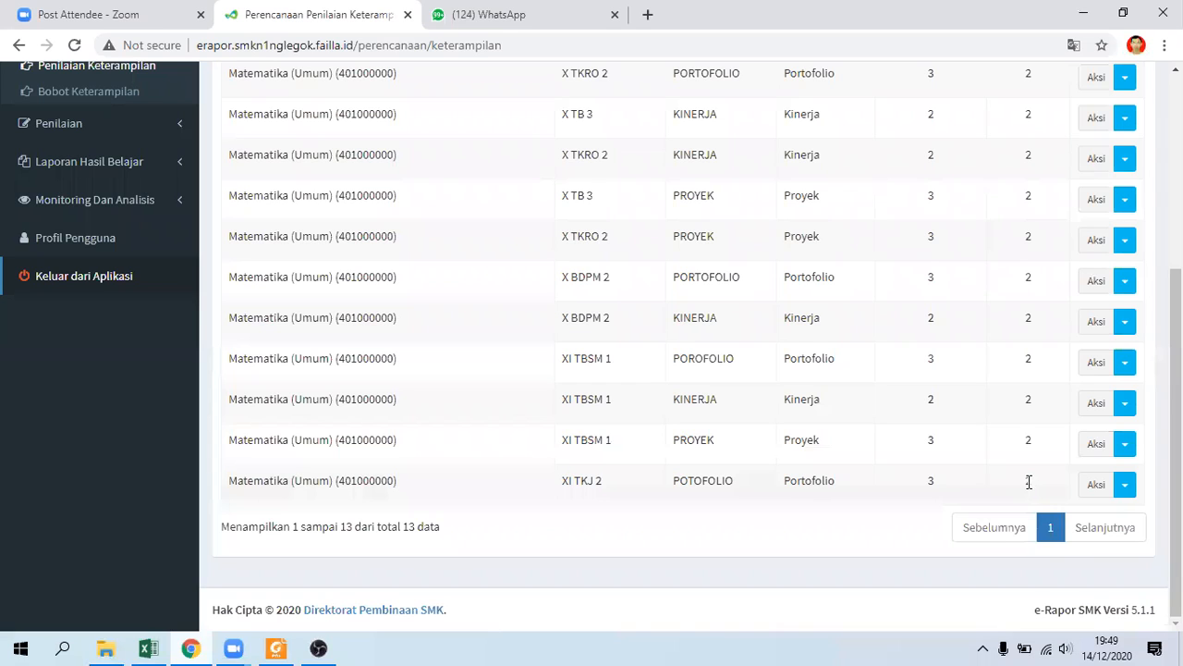
click(1125, 488)
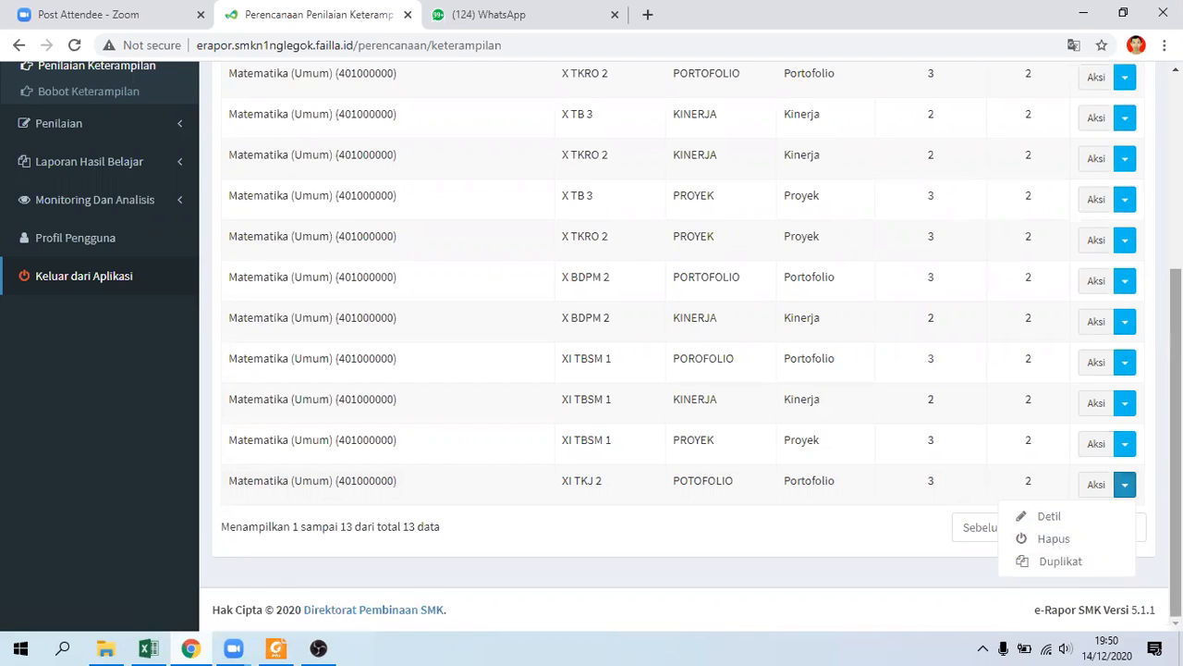
Start adding another skills assessment plan and consult the assessment table in the Foxit Reader guide before returning to e-Rapor.
scroll(591, 345, up, 1)
scroll(591, 346, up, 2)
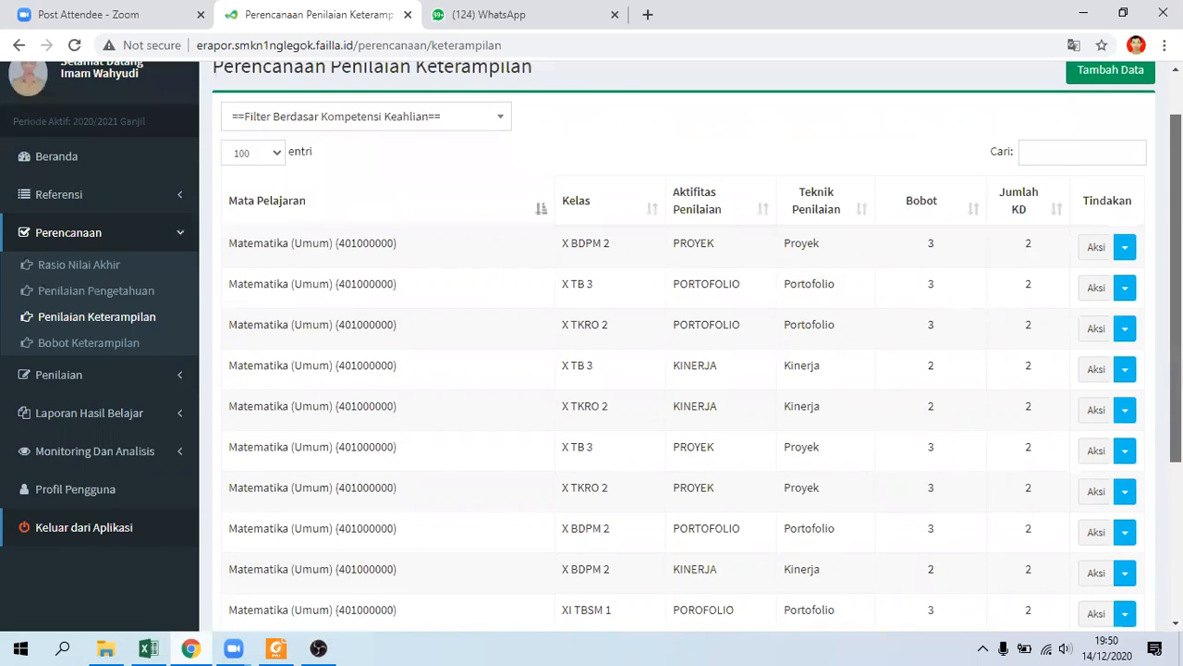
scroll(946, 231, up, 1)
click(1088, 141)
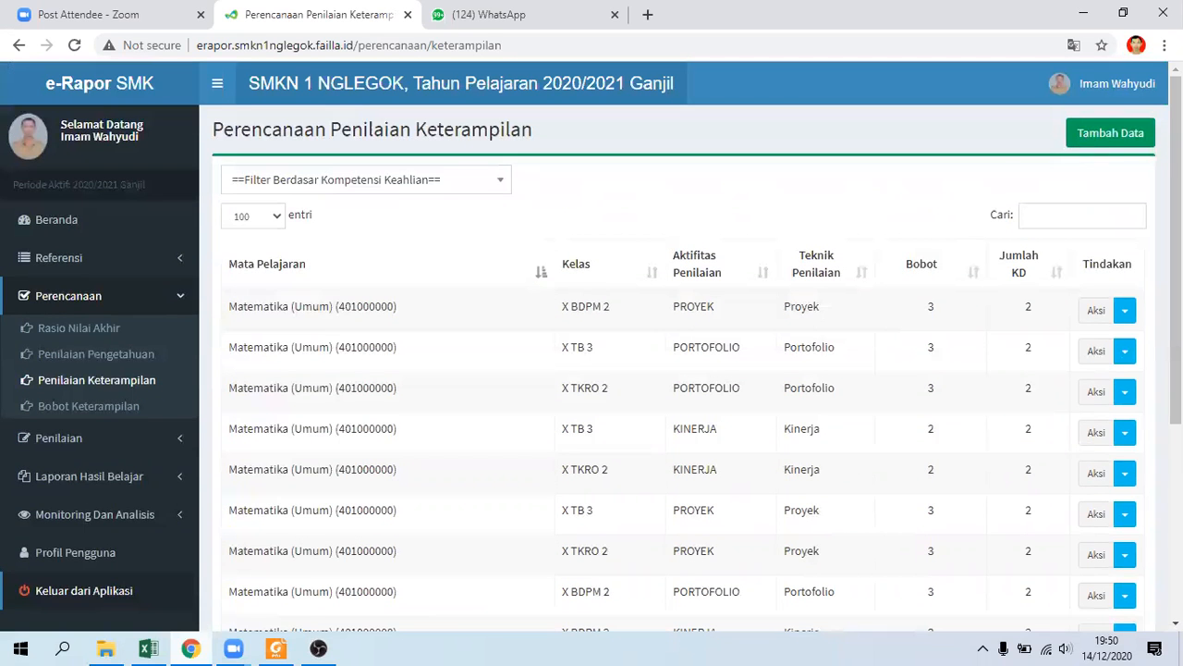
scroll(591, 346, down, 4)
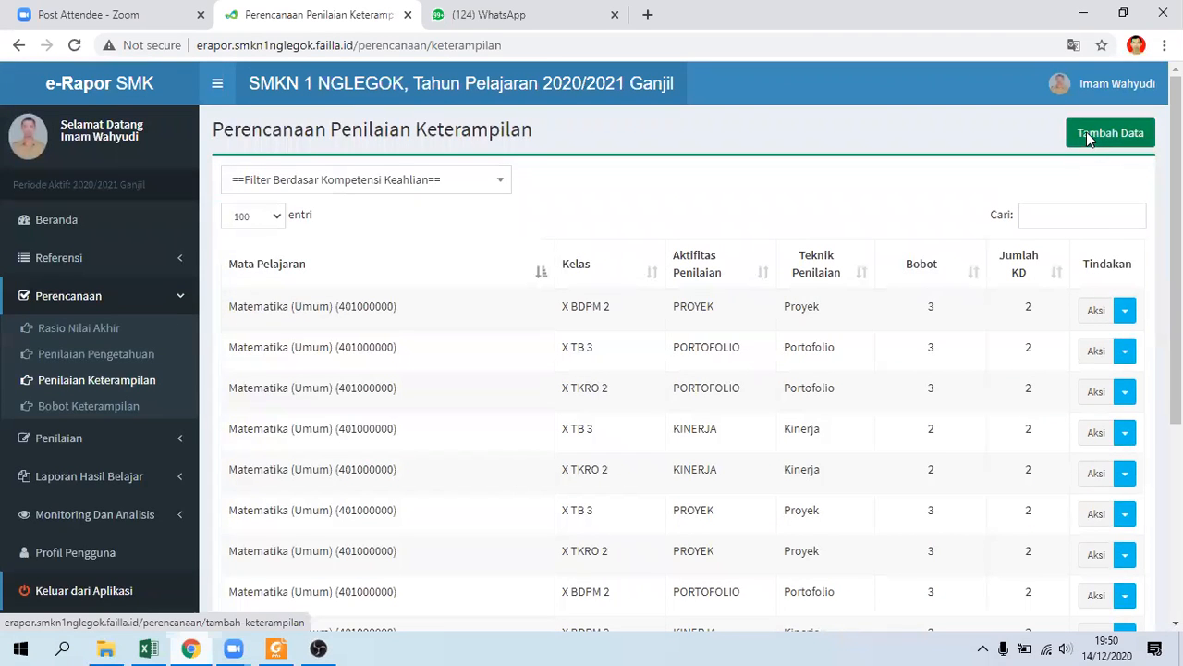
click(1086, 132)
click(275, 647)
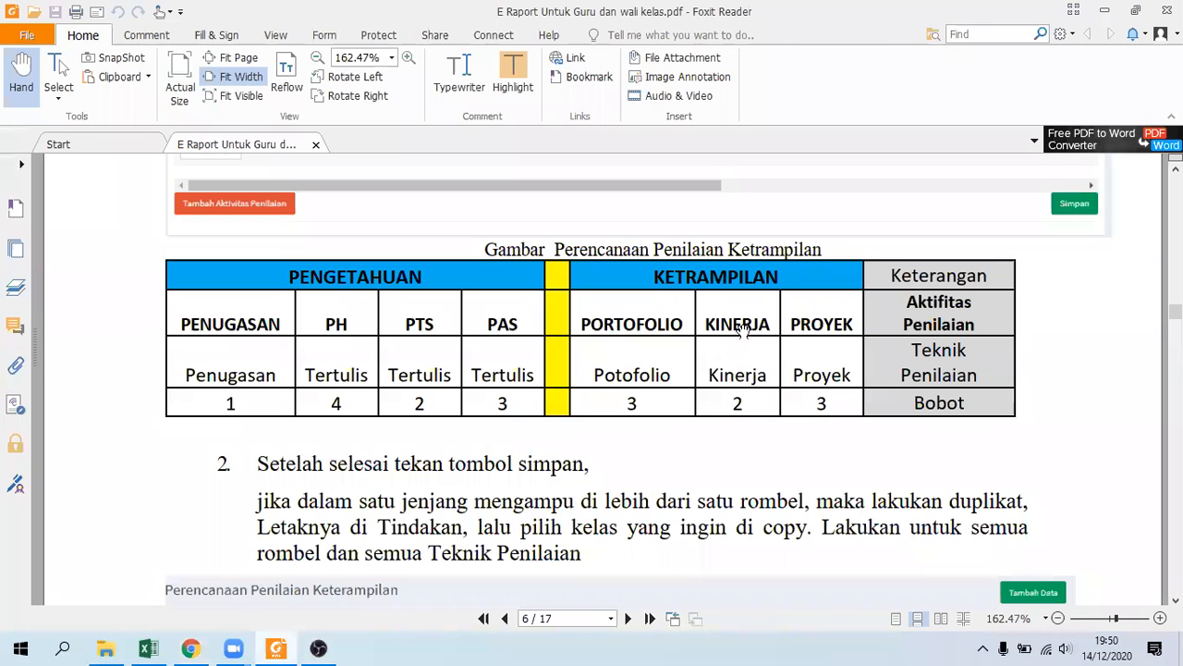
click(191, 648)
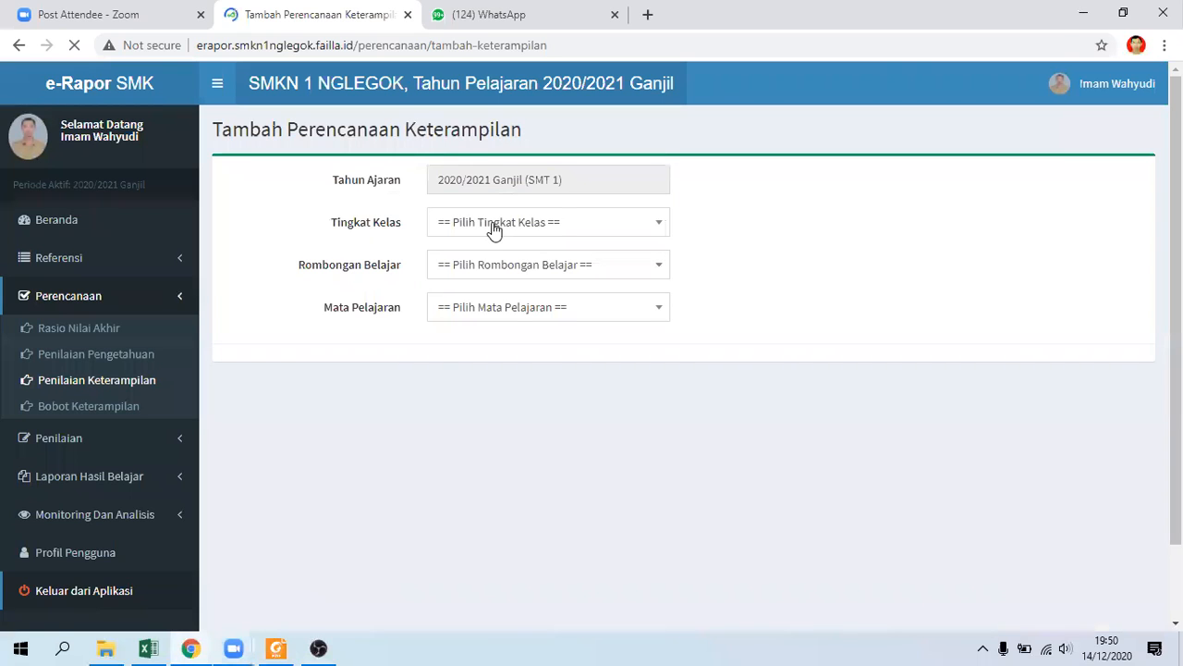
Try to set up the plan for Kelas 11, XI TKJ 2, Matematika (Umum), with Kinerja as the Teknik Penilaian.
click(494, 231)
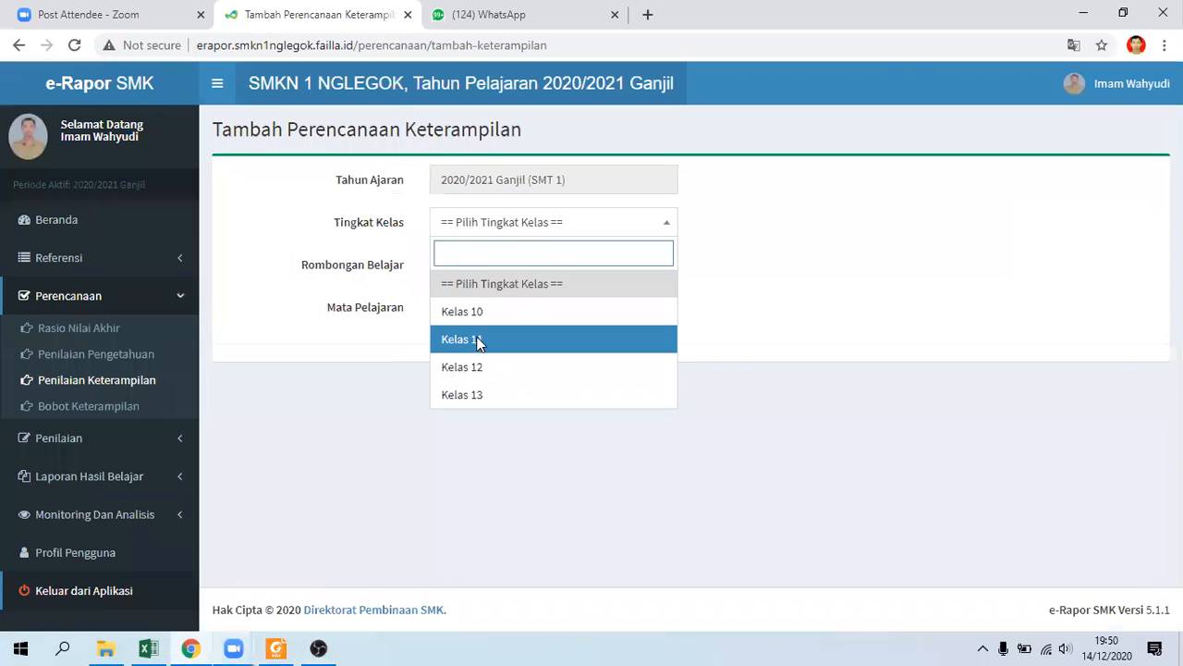
click(477, 340)
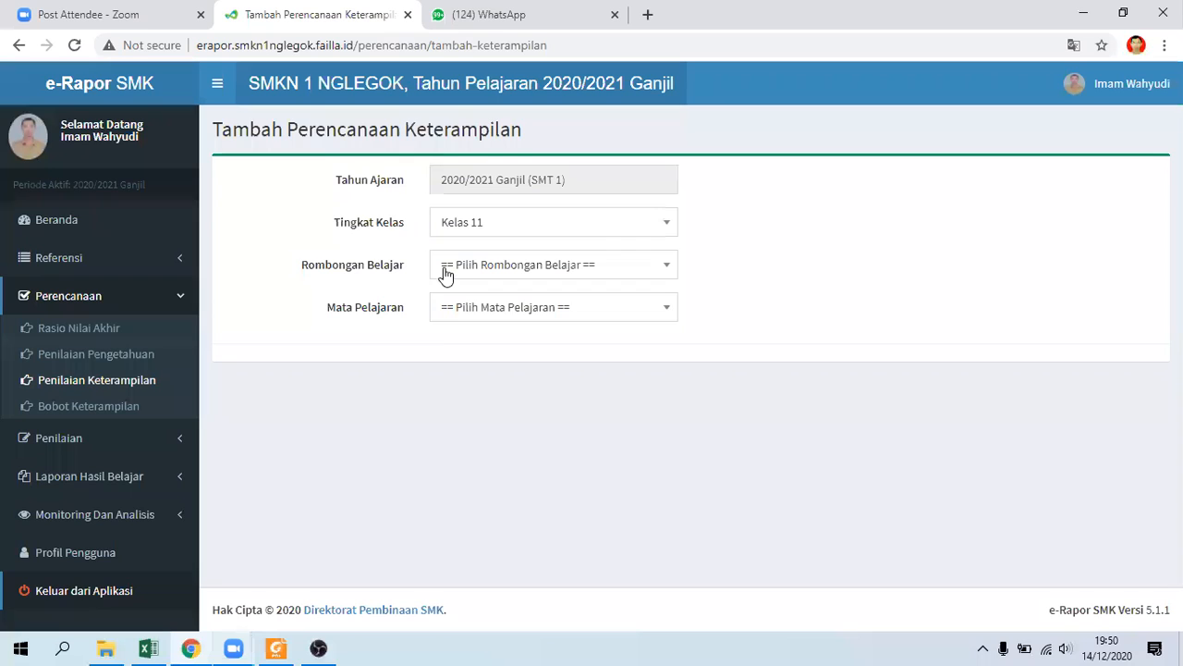
click(446, 271)
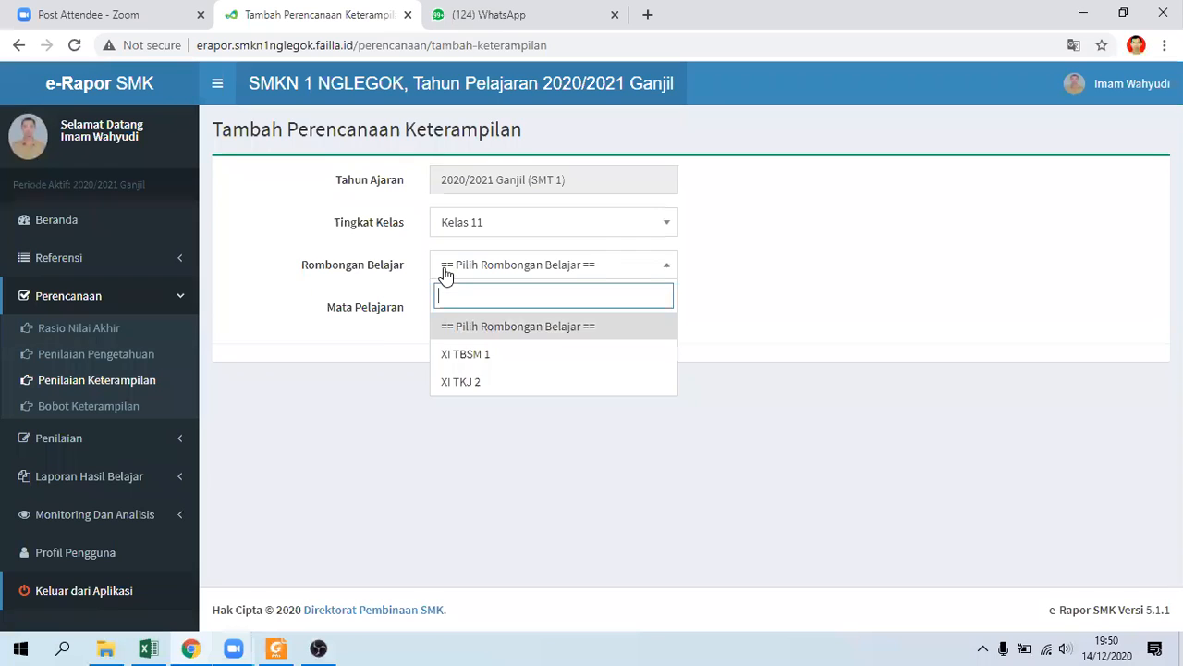
click(462, 382)
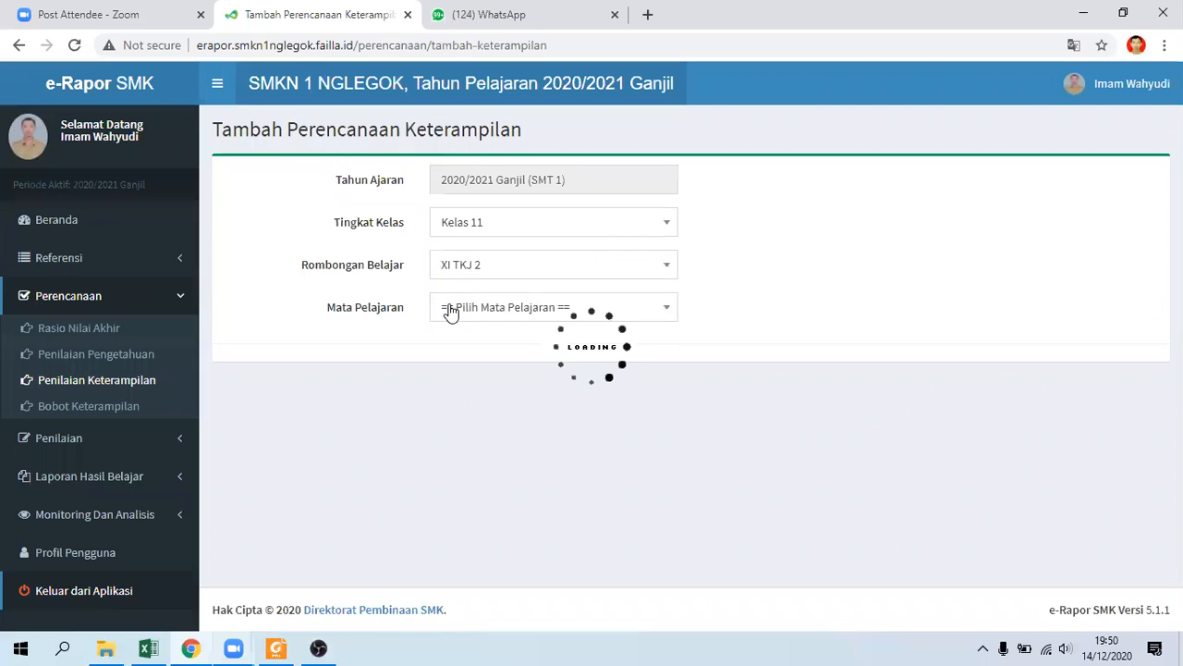
click(451, 313)
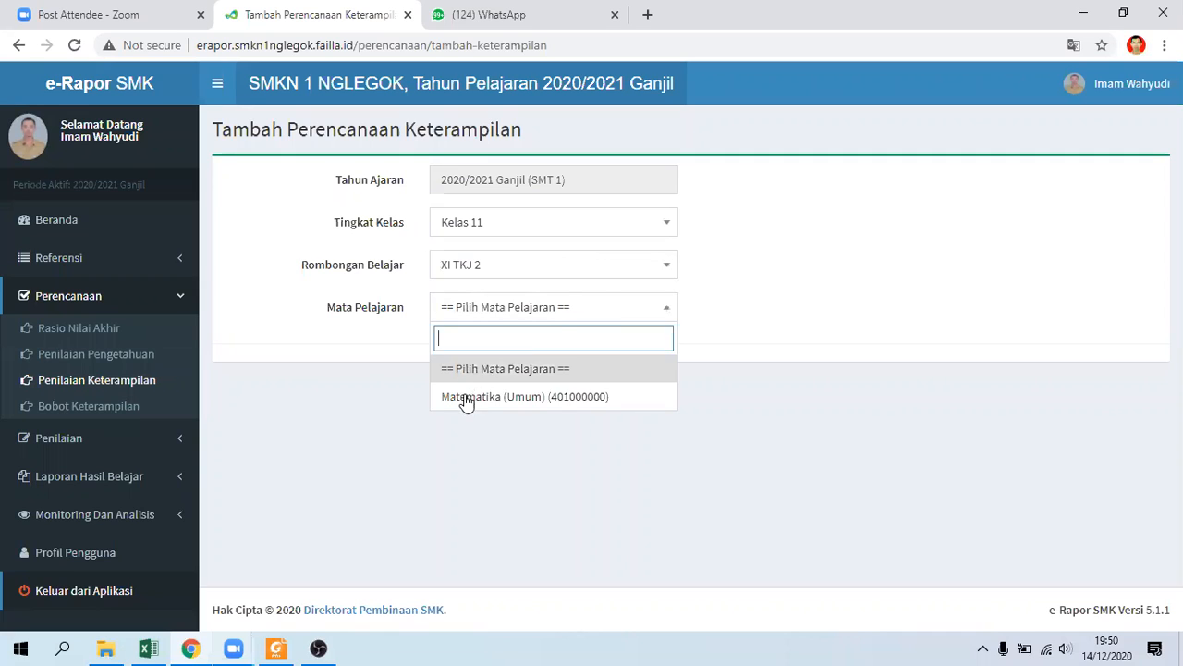
click(467, 398)
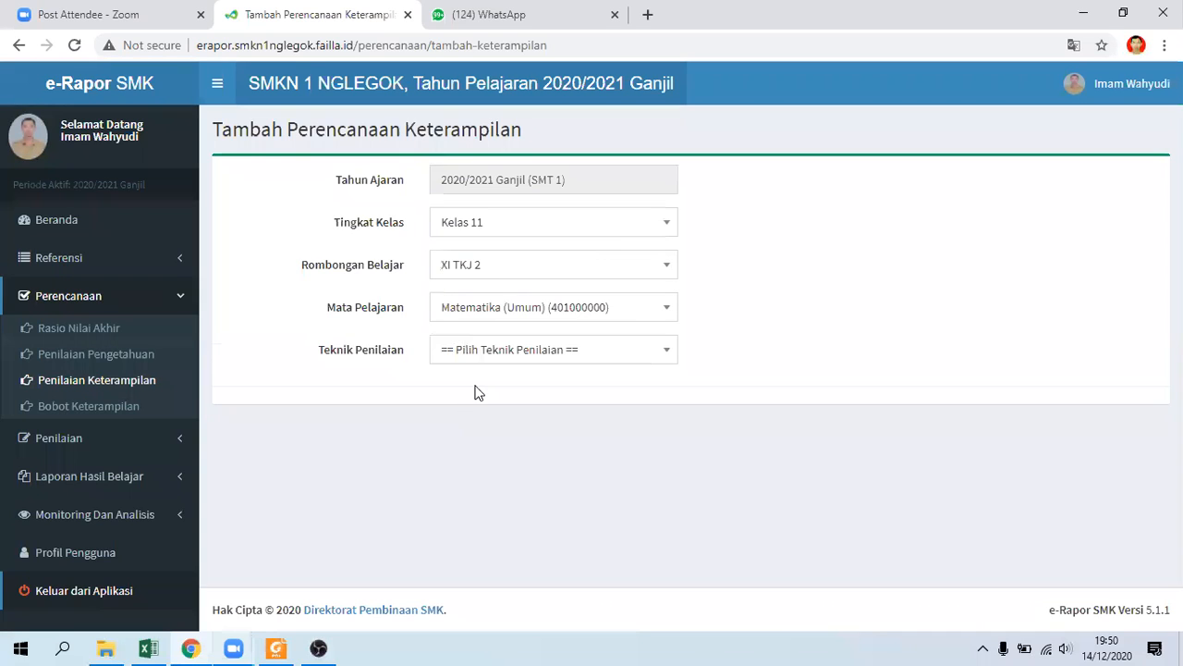
click(467, 355)
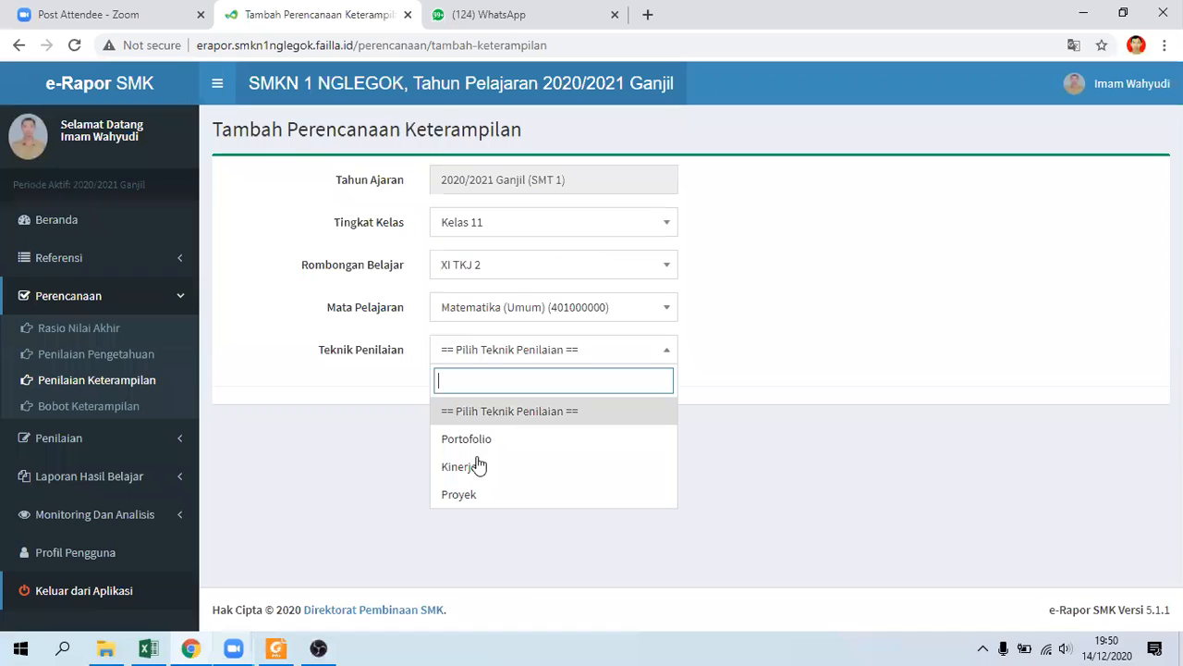
click(478, 473)
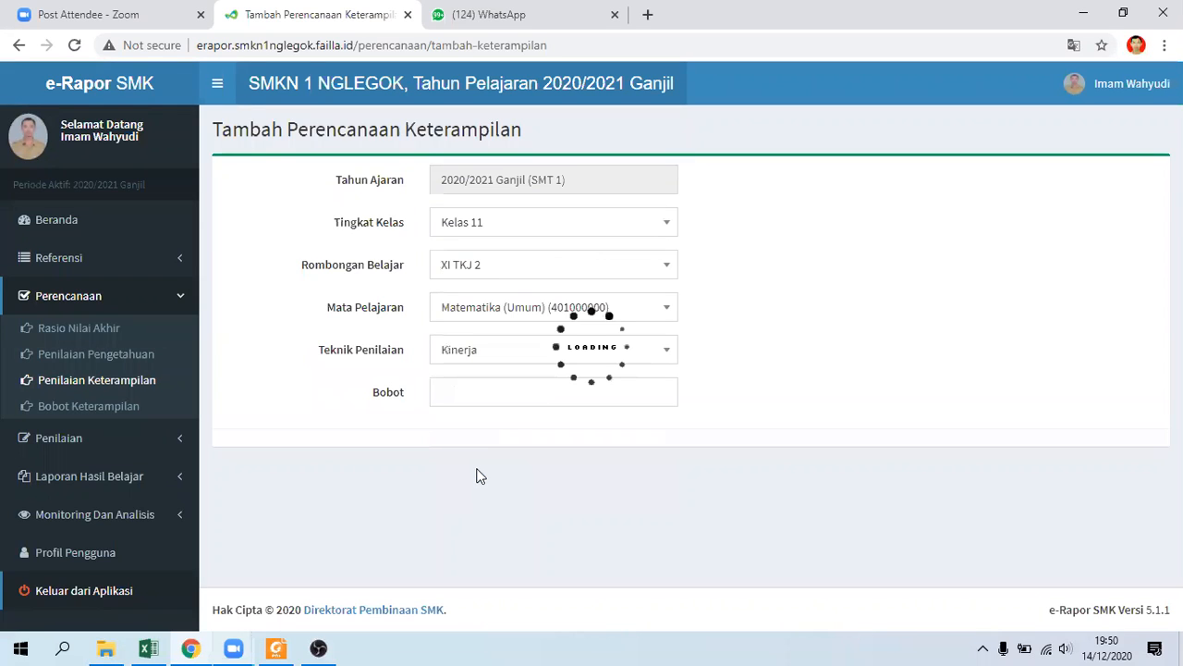
Check the Kinerja weight in the Foxit Reader guide and try to load the activity table with Bobot 2 in e-Rapor.
click(275, 647)
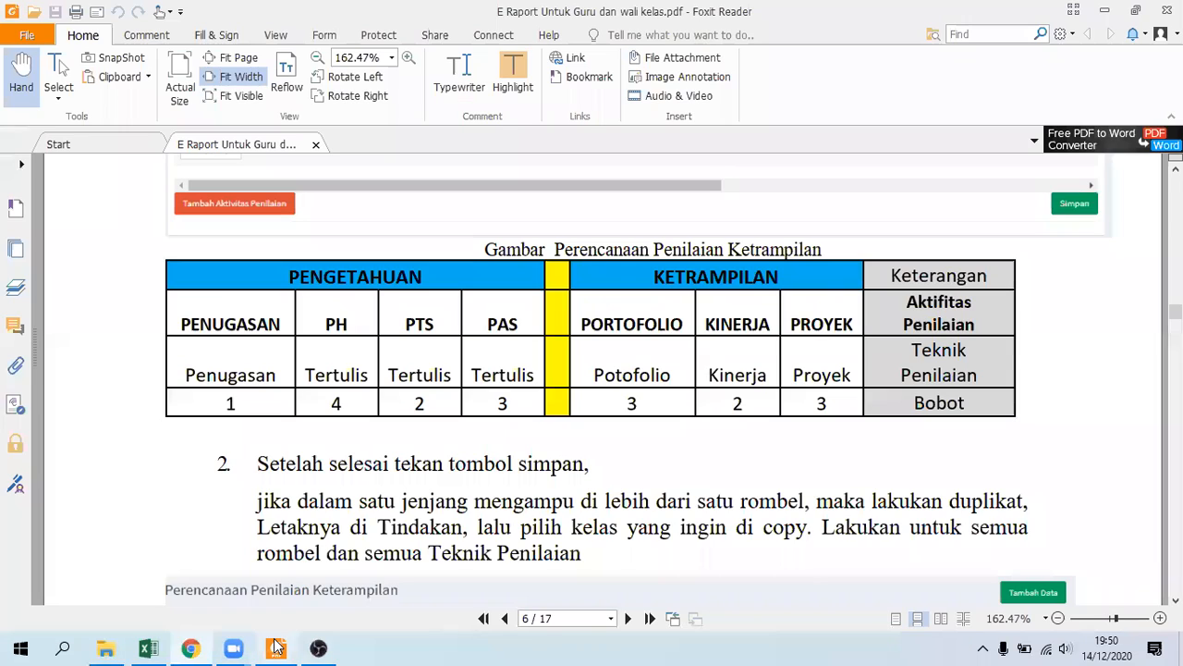
mouse_move(233, 647)
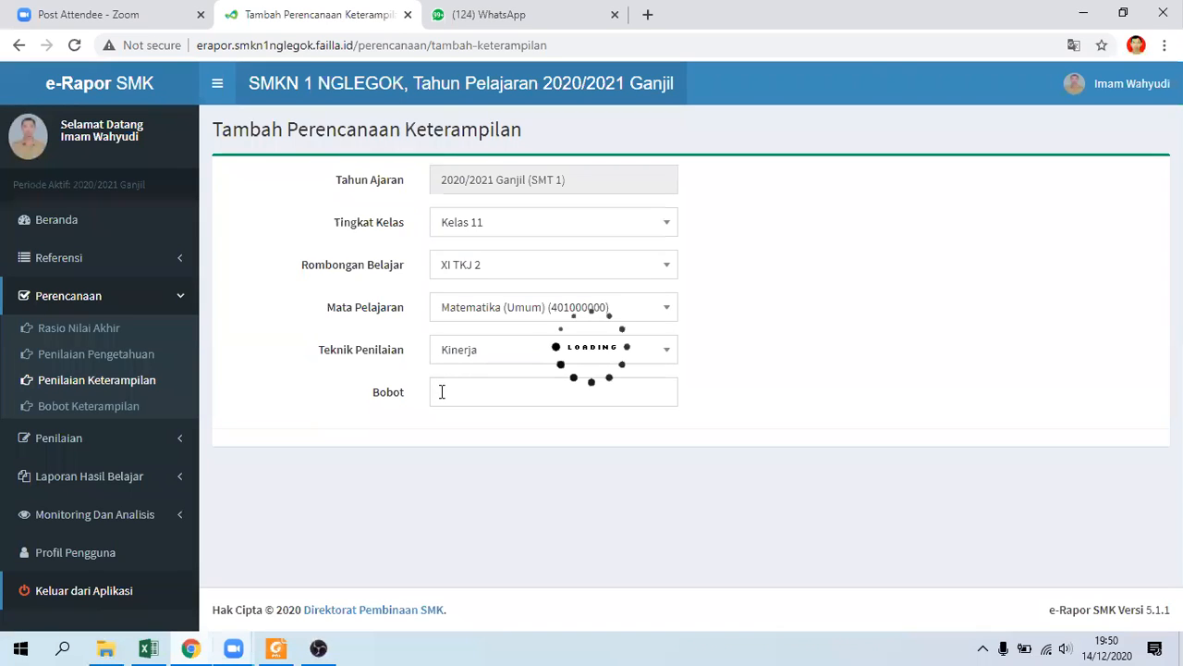
click(442, 391)
text(2)
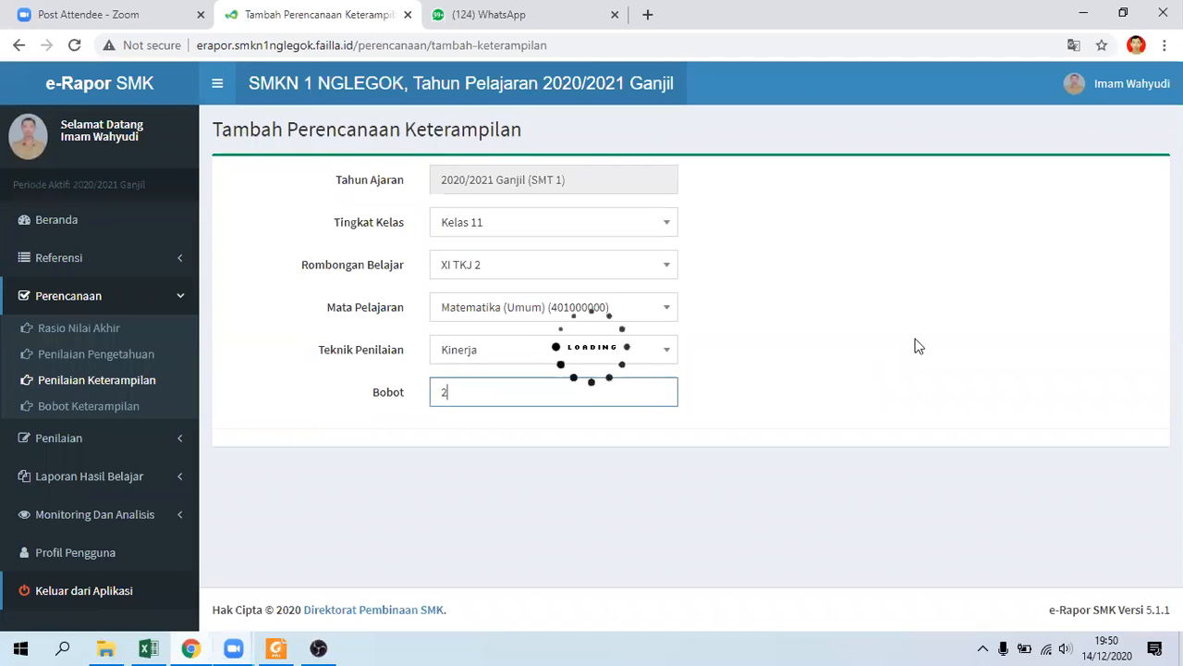
click(918, 346)
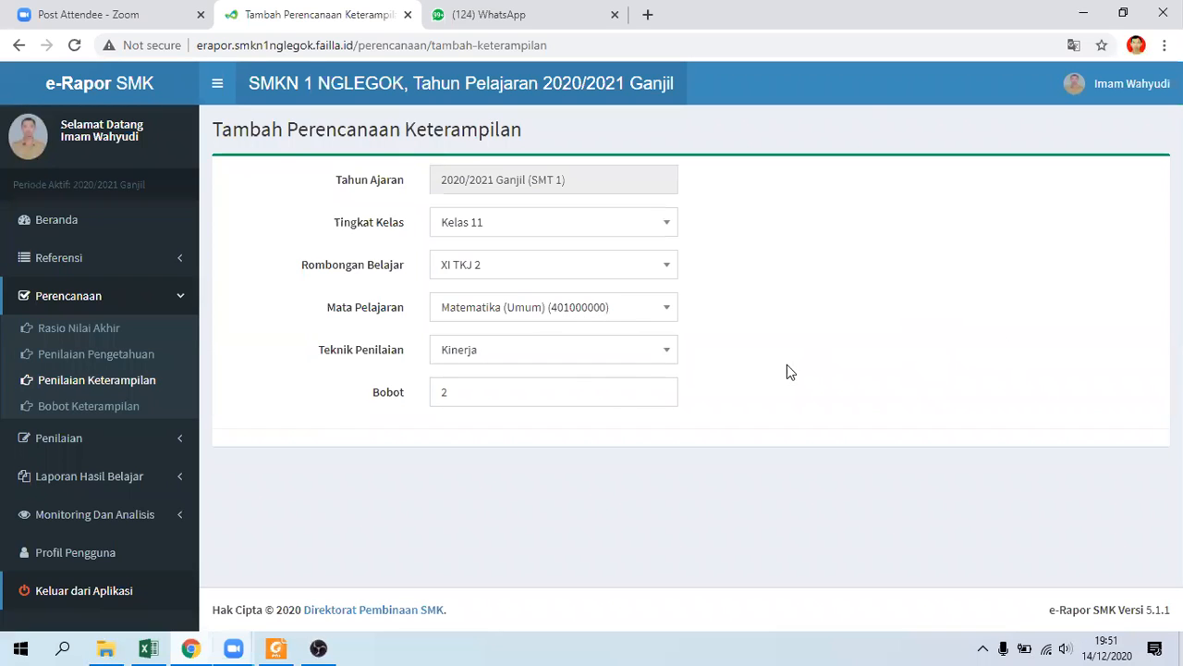
click(469, 398)
key(BackSpace)
text(2)
click(944, 271)
Reload the skills plan form and choose Kelas 11, XI TKJ 2, Matematika (Umum), and Kinerja as the Teknik Penilaian.
click(74, 53)
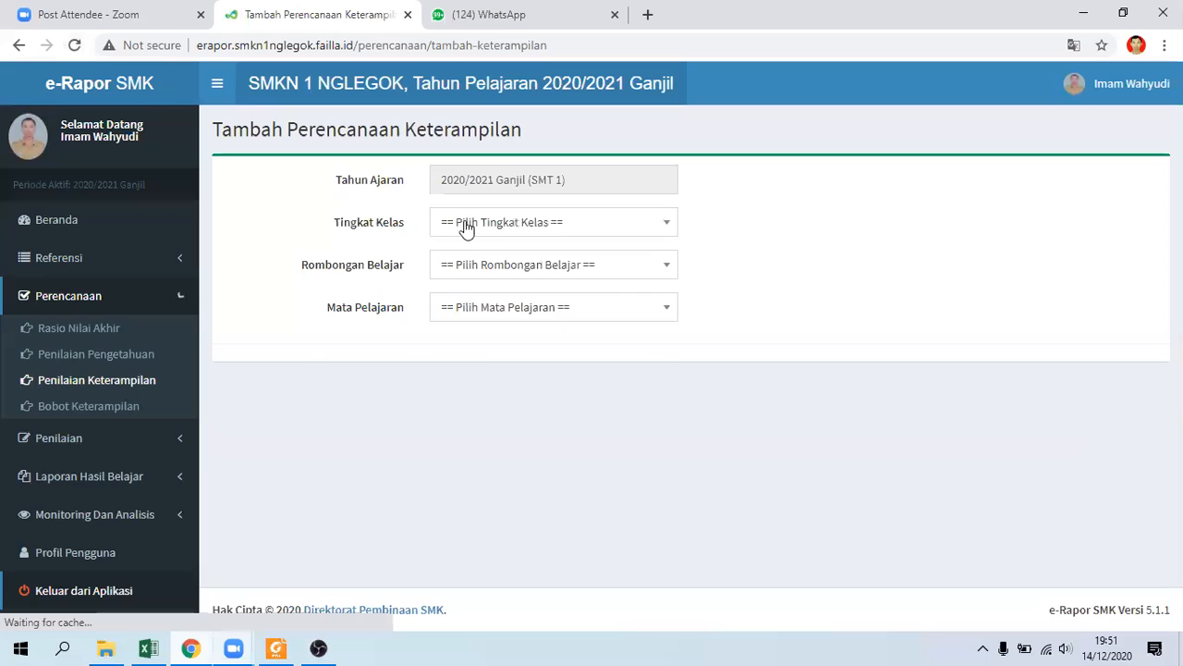
click(468, 227)
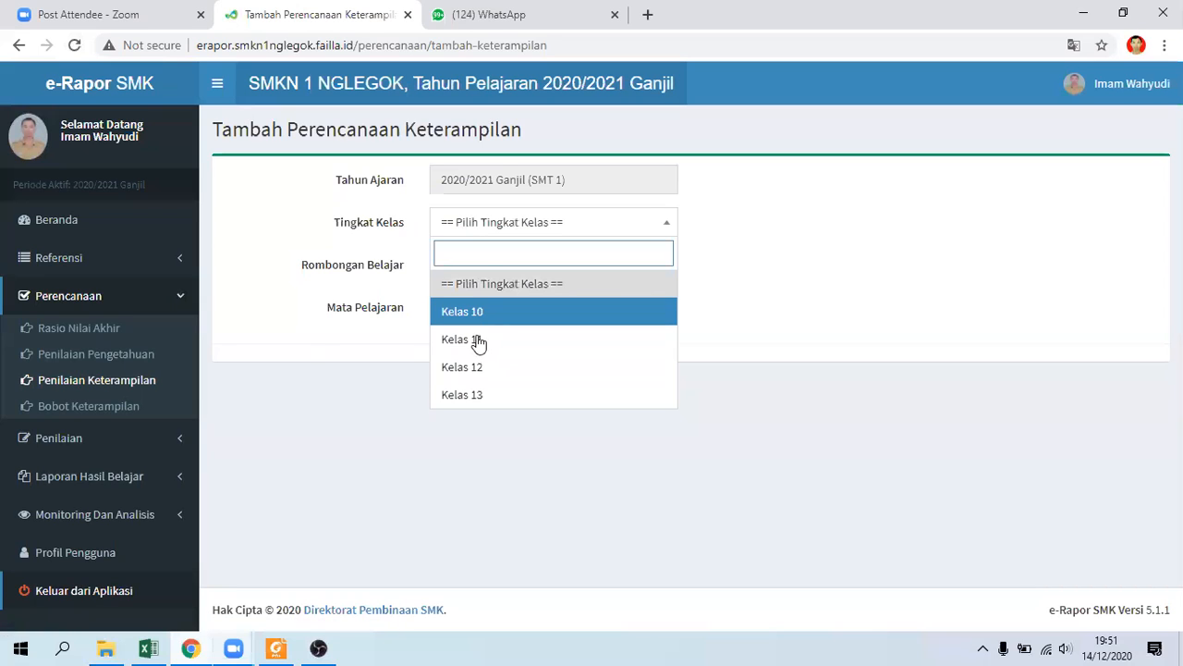
click(480, 340)
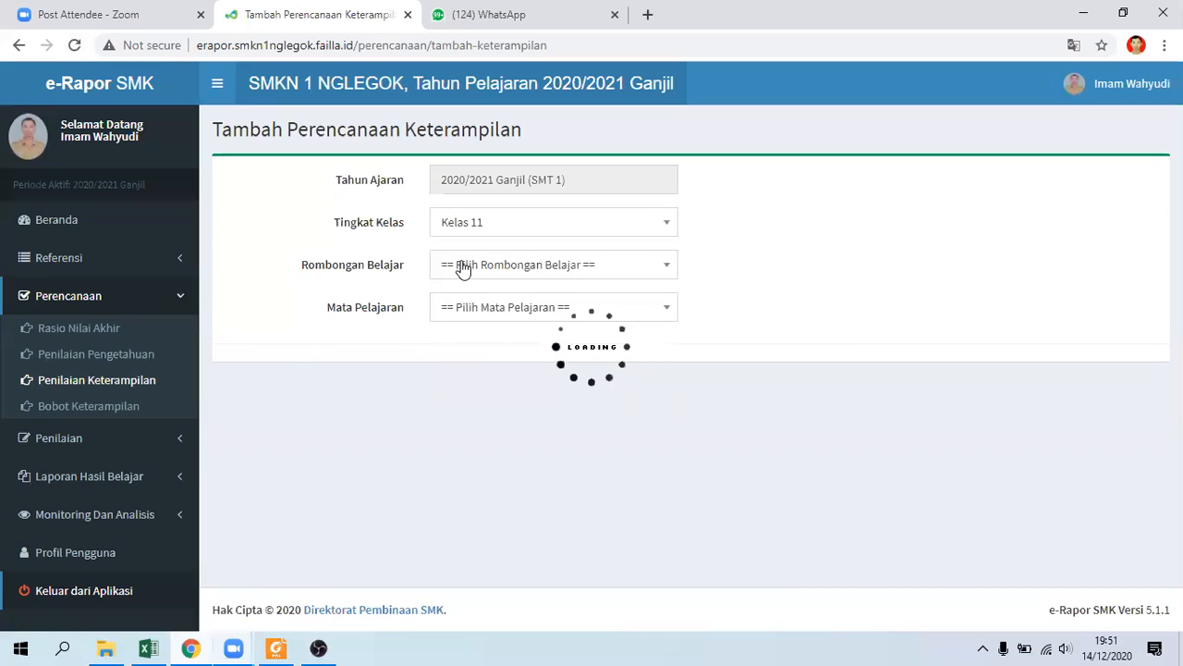
click(462, 268)
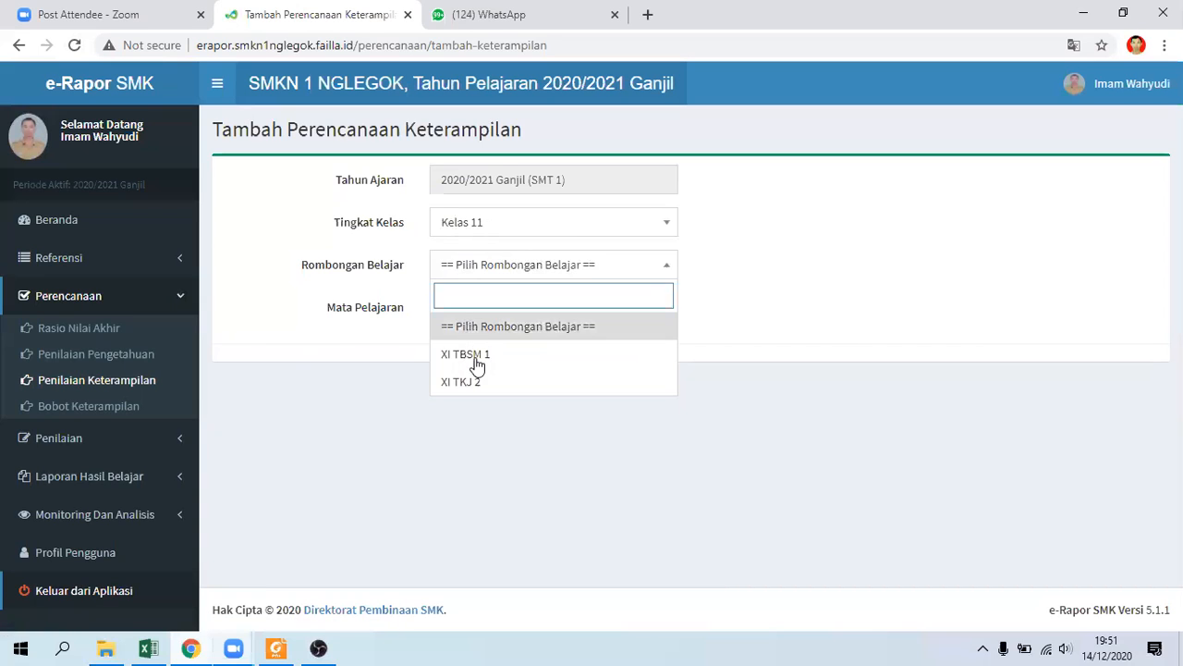
key(Return)
click(461, 314)
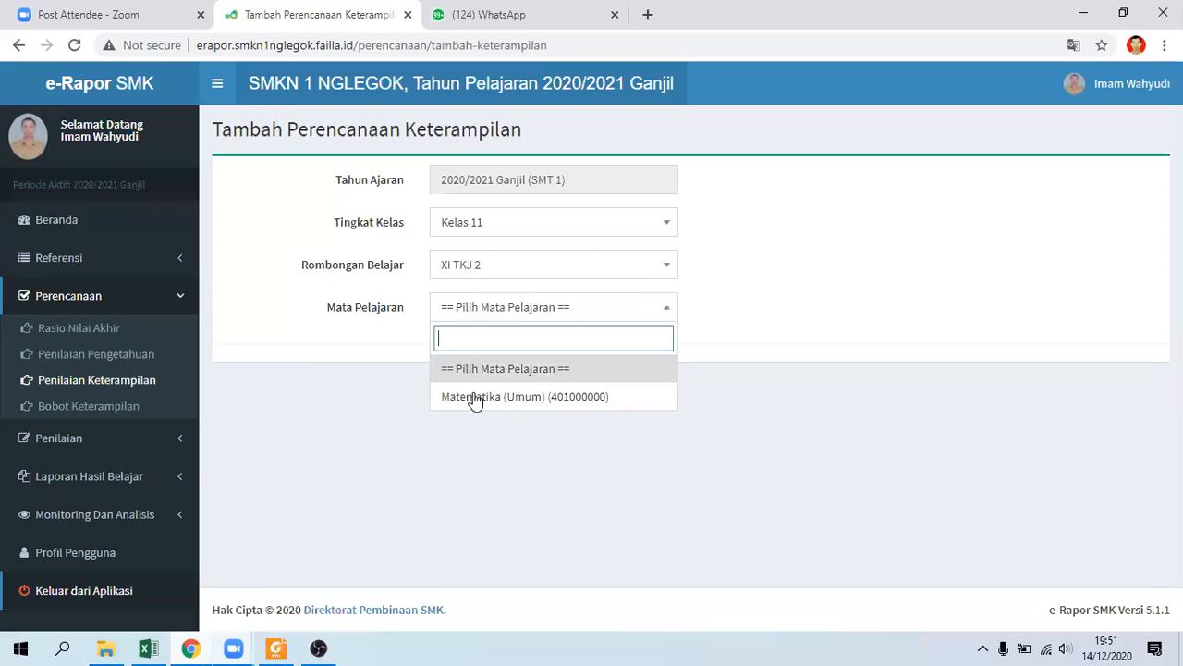
click(474, 394)
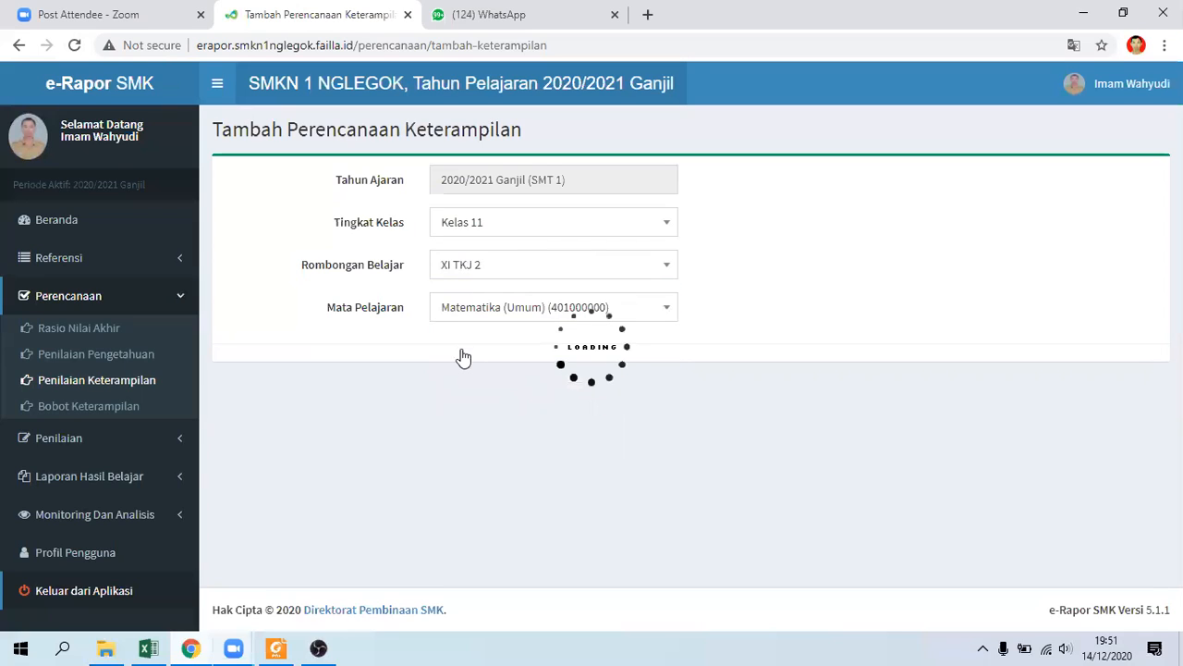
click(462, 358)
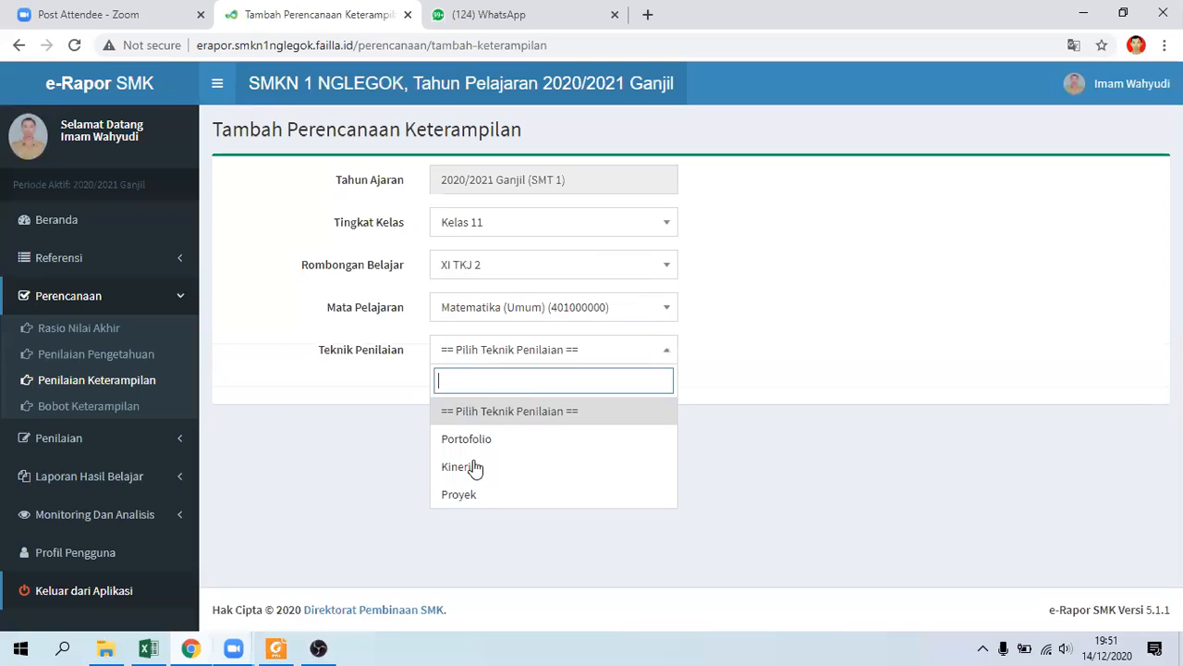
click(474, 467)
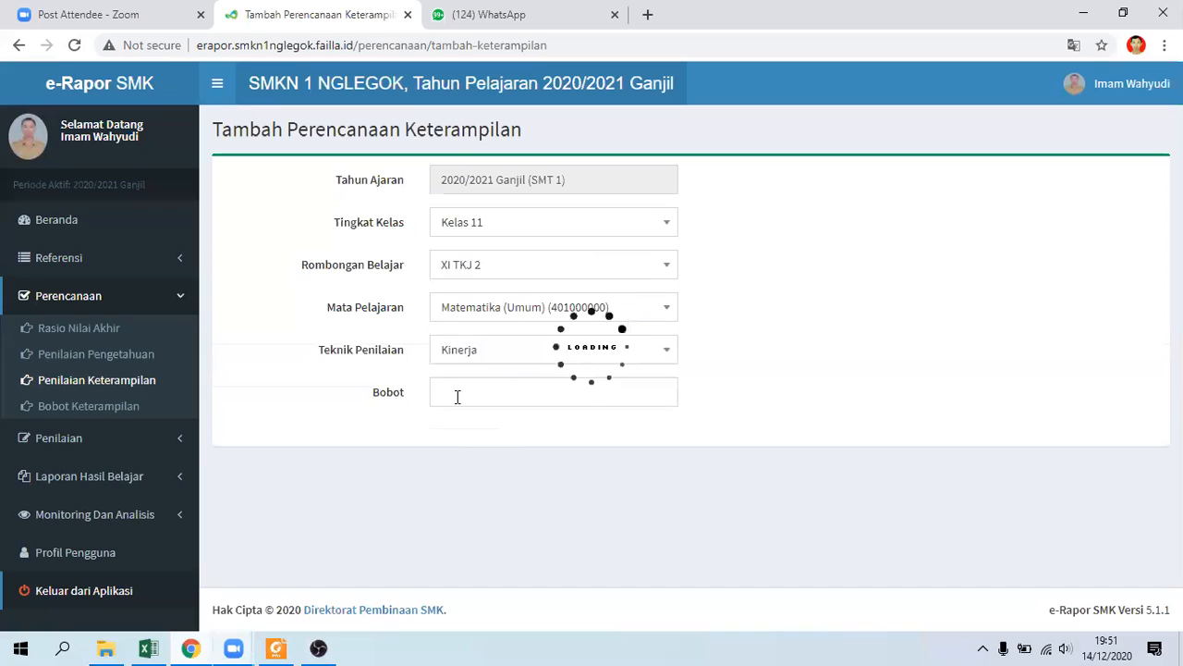
Check the Kinerja weight in the Foxit Reader guide, set Bobot to 2 in e-Rapor, and name the first activity KINRJA.
click(456, 396)
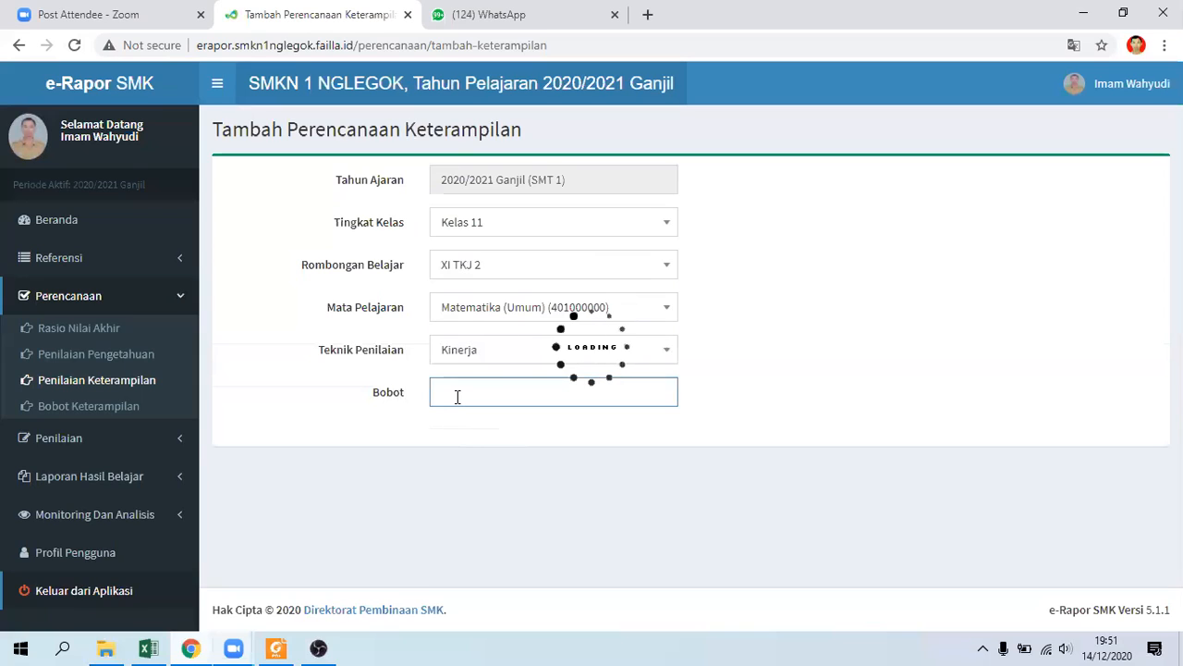
click(282, 647)
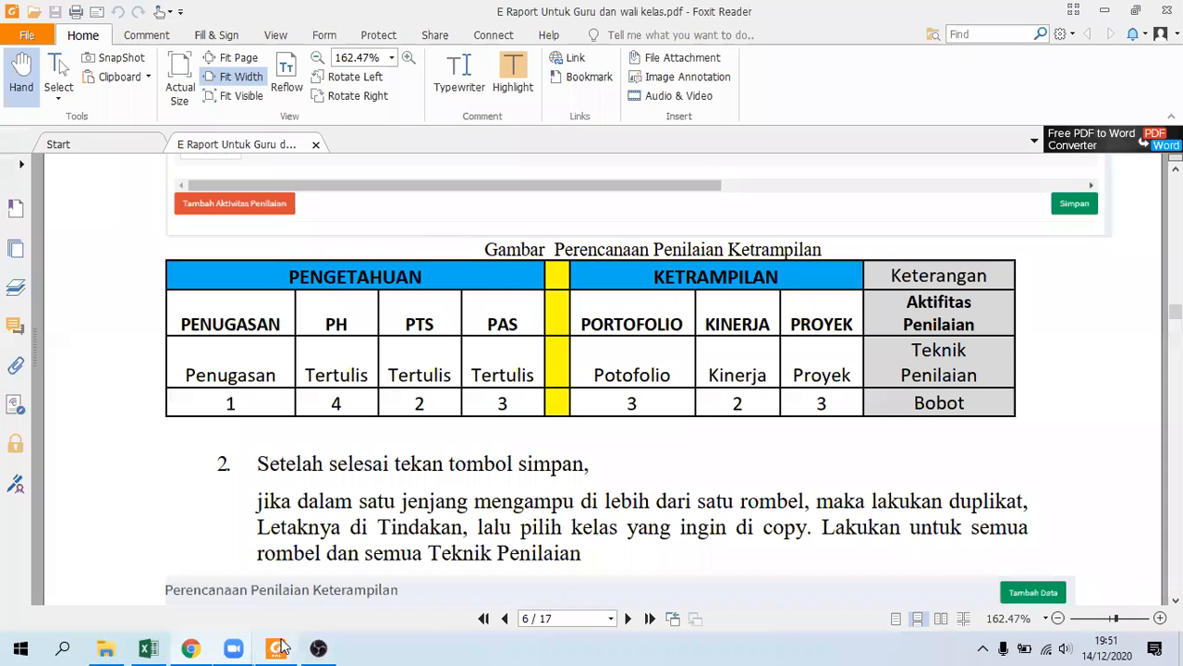
click(282, 648)
text(2)
click(275, 487)
text(KiNRJA)
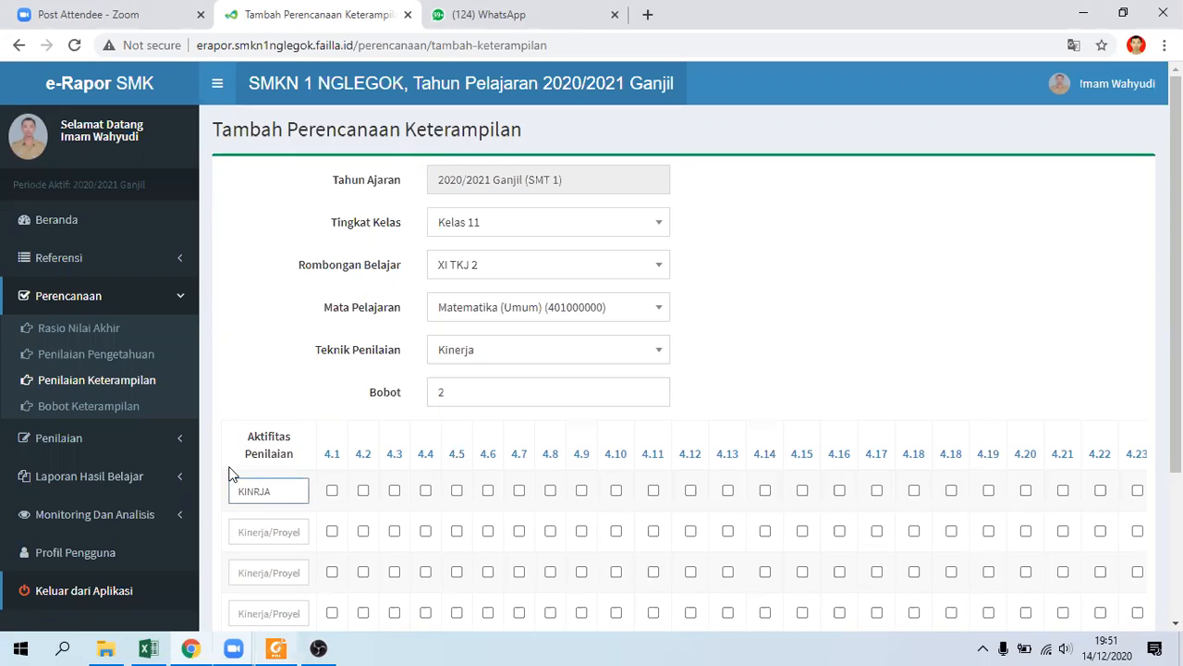
Correct the first activity name to KINERJA and assign competencies 4.12 and 4.13 to it.
key(Left)
key(Left)
key(Left)
text(E)
mouse_move(617, 468)
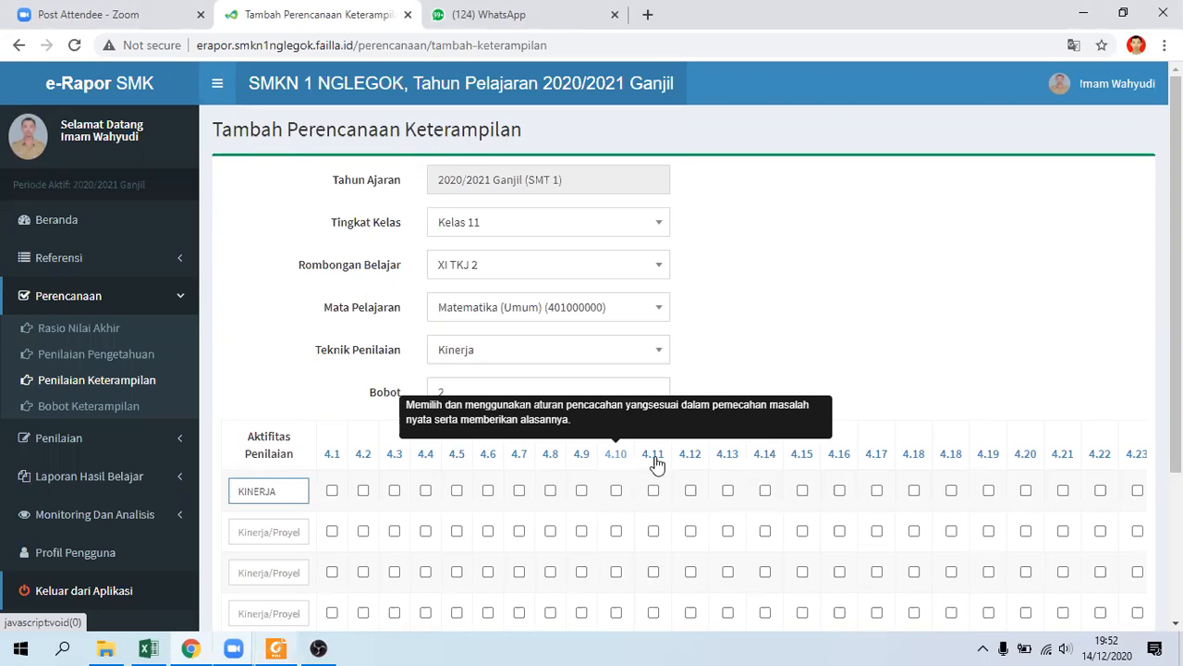
mouse_move(656, 464)
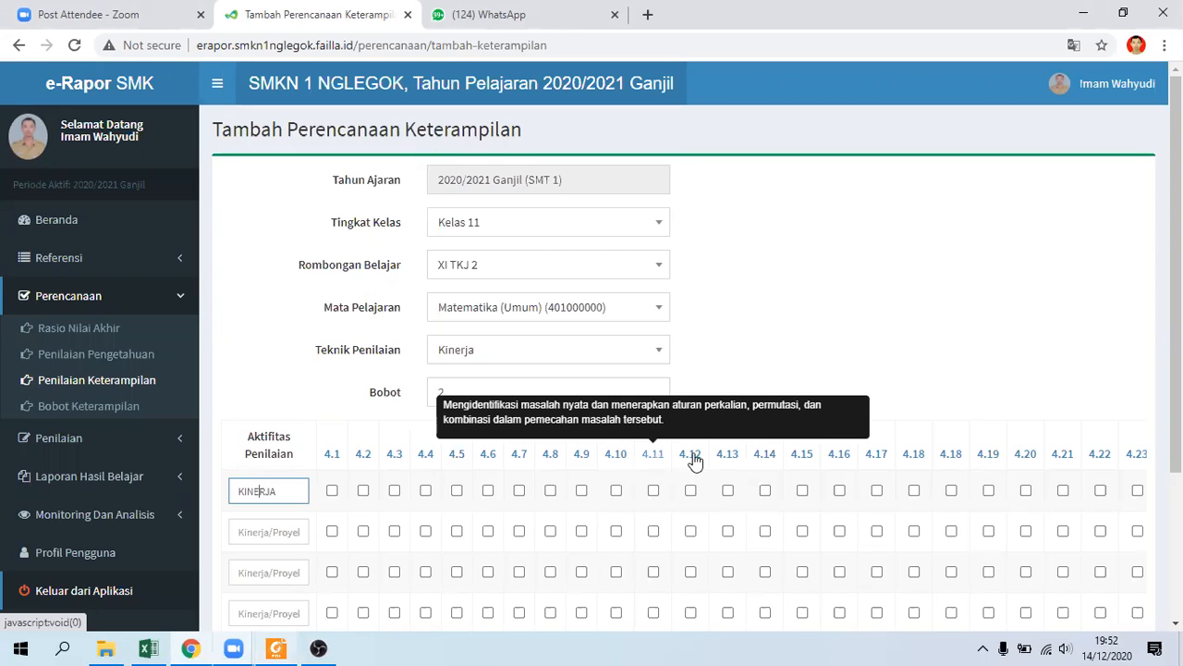
click(691, 490)
click(728, 494)
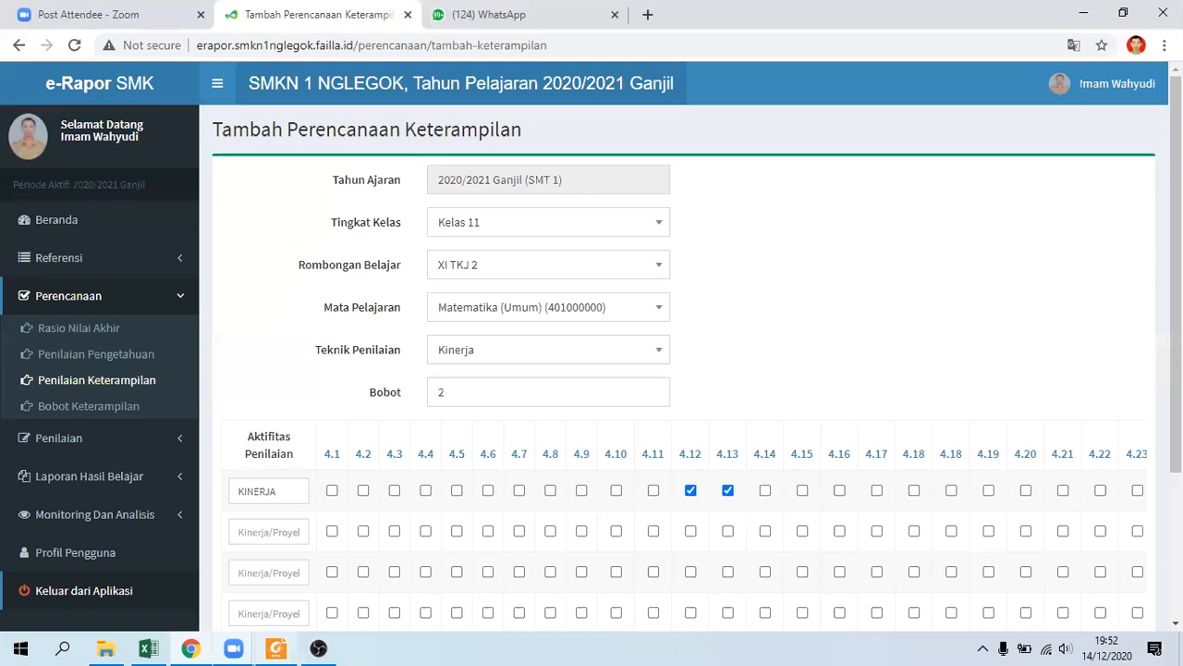
Look over the remaining competency columns up to Keterangan and save the Kinerja skills plan.
scroll(1017, 416, down, 2)
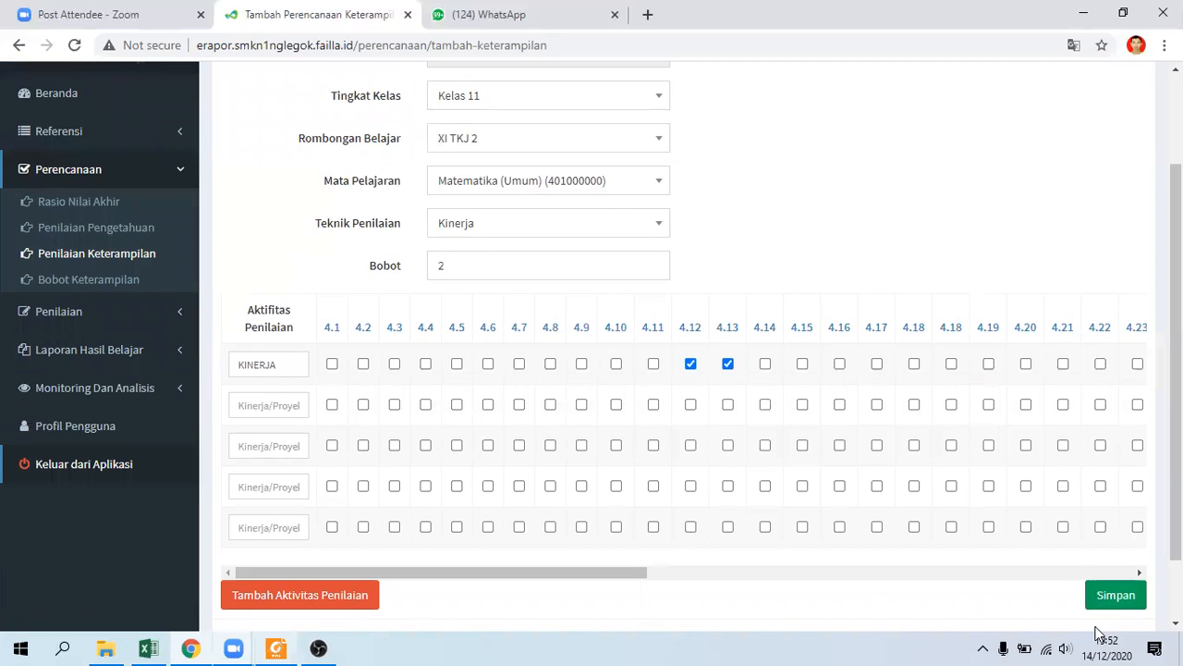
drag(620, 571, 1179, 590)
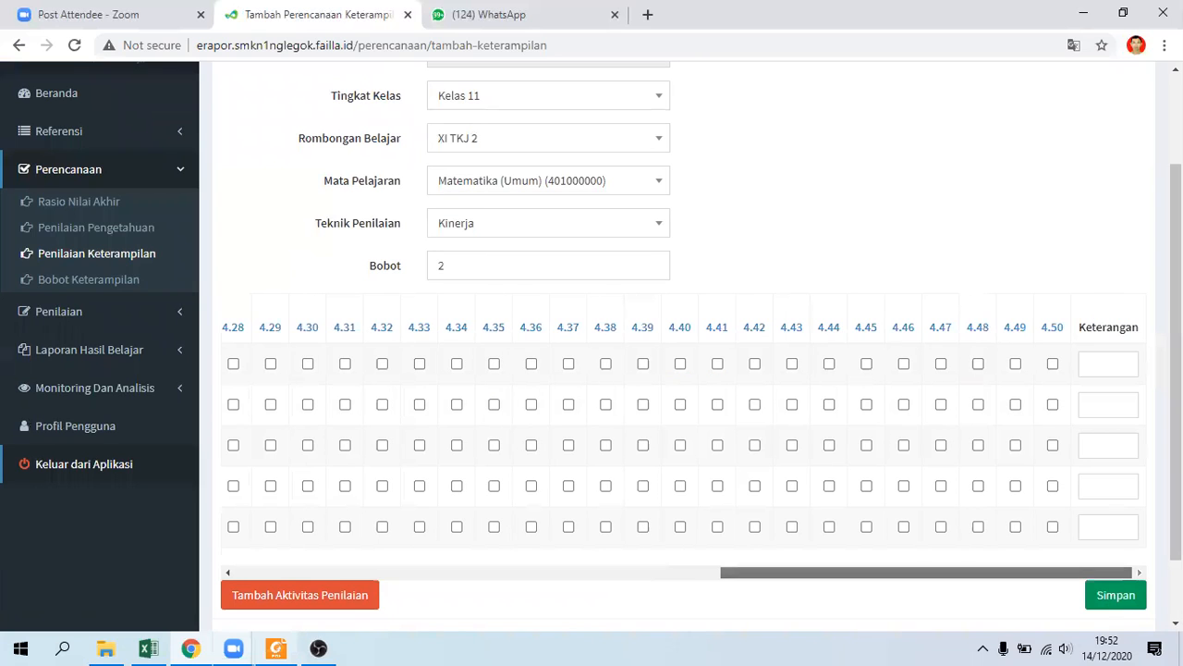
drag(961, 583, 773, 585)
drag(548, 585, 1109, 576)
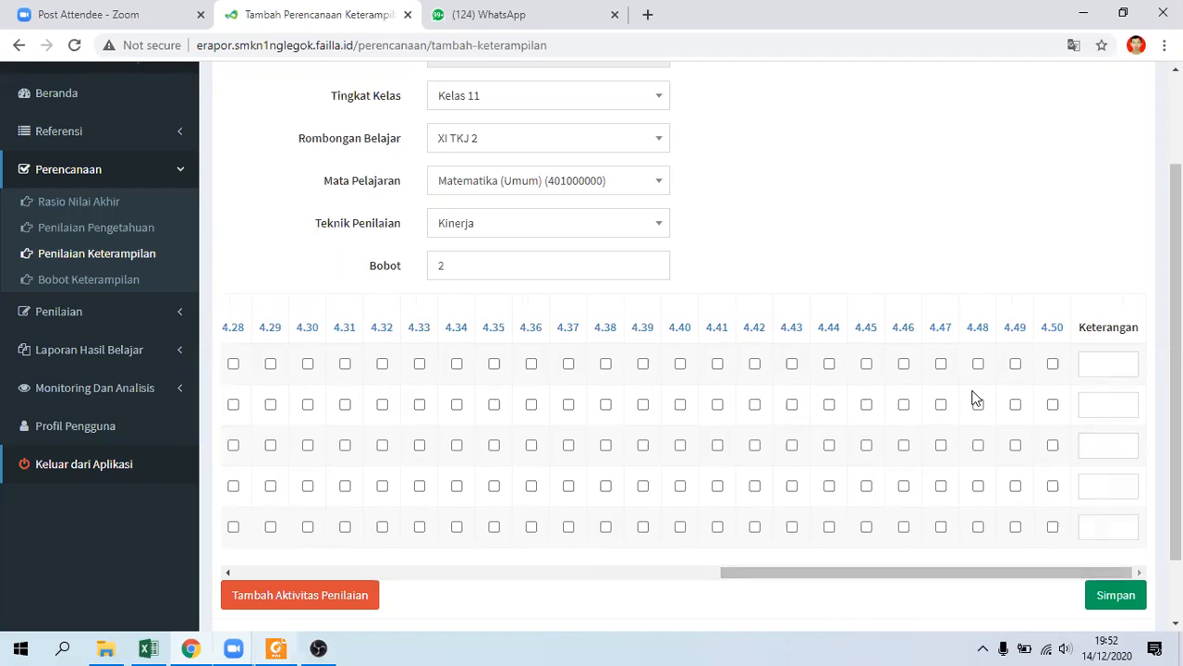
drag(962, 573, 467, 575)
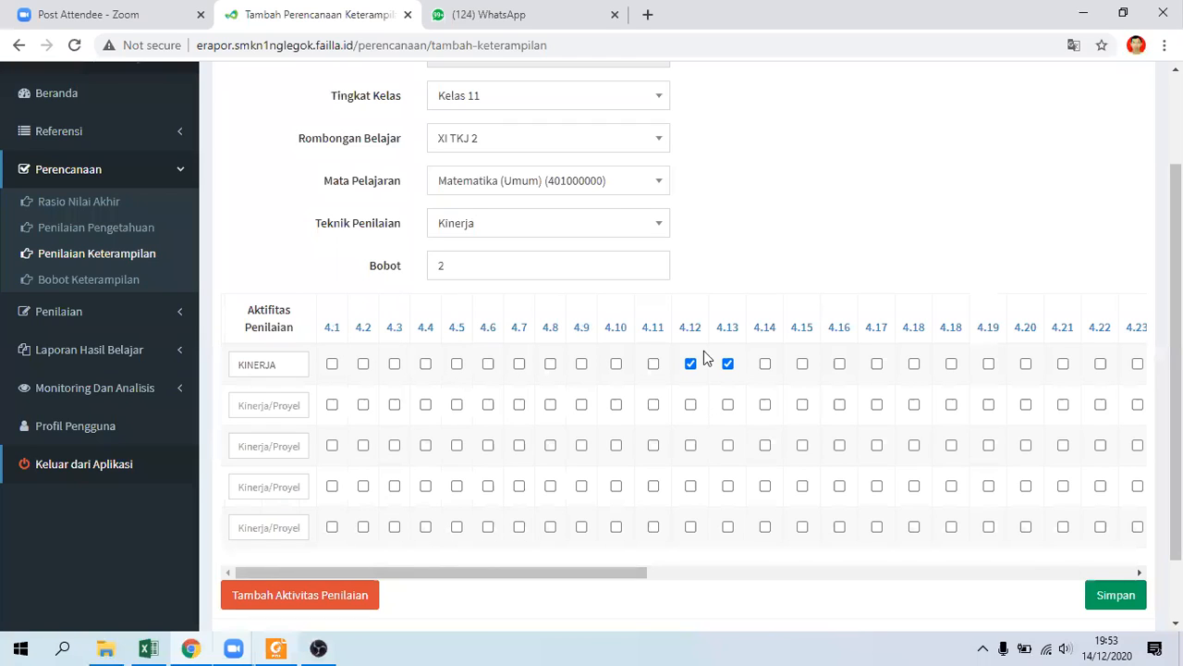
click(1114, 596)
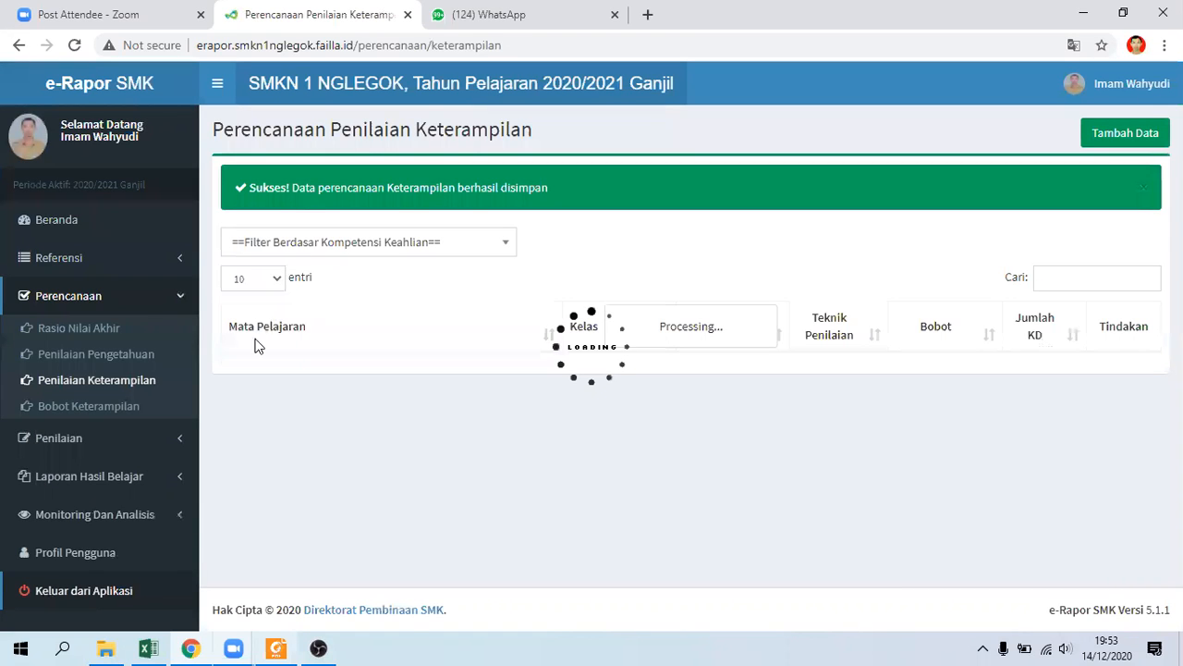
Show 100 entries in the skills plan list and review it alongside the weight table in the Foxit Reader guide.
click(254, 278)
click(258, 344)
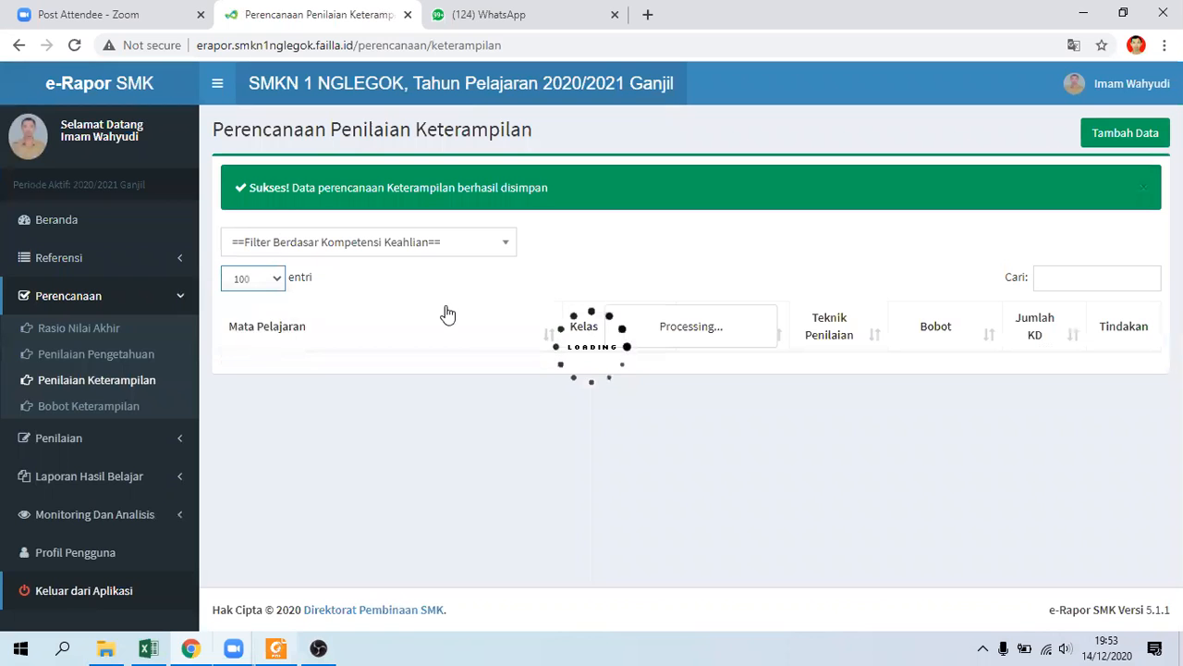
click(274, 647)
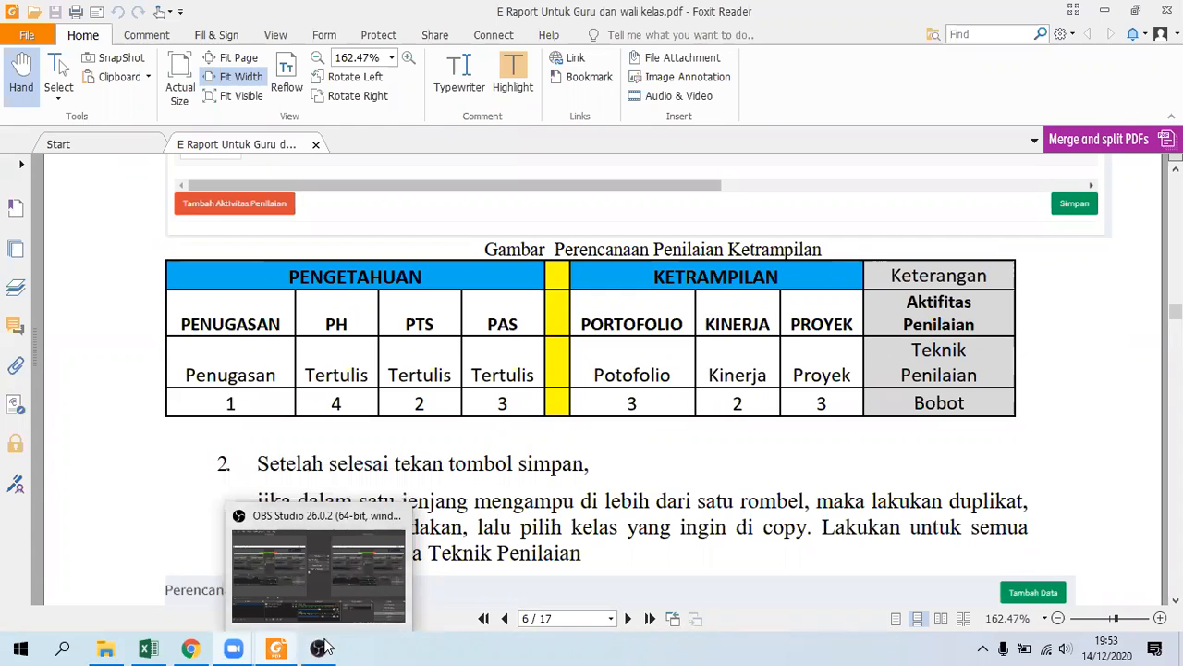
click(285, 647)
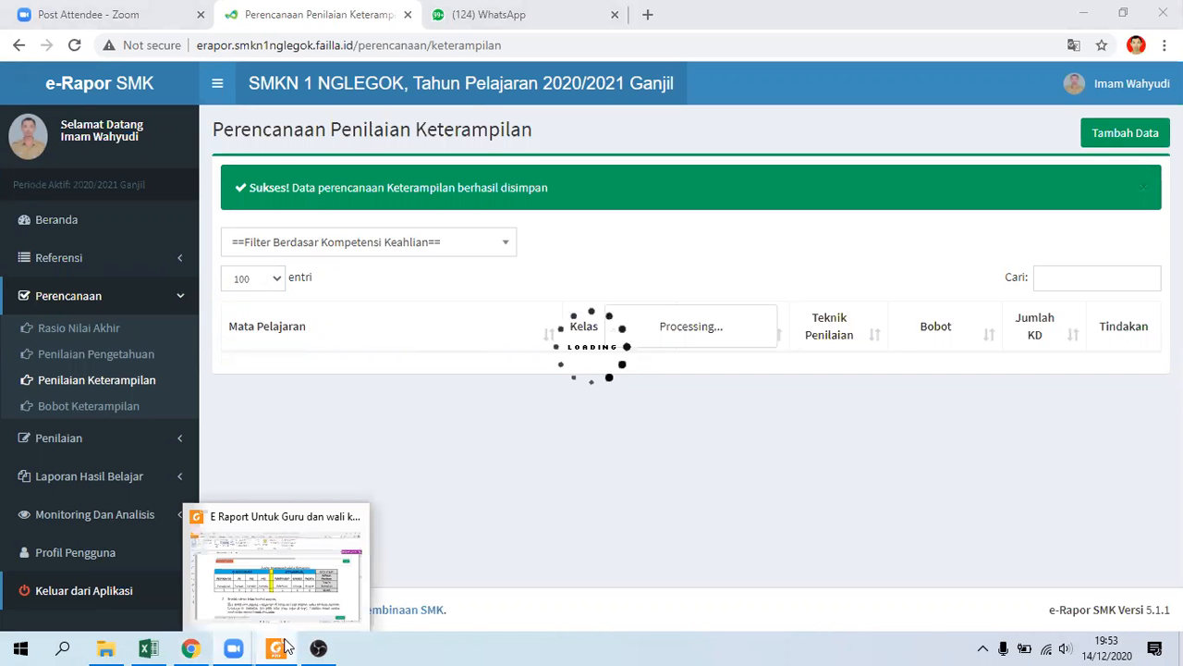
click(285, 647)
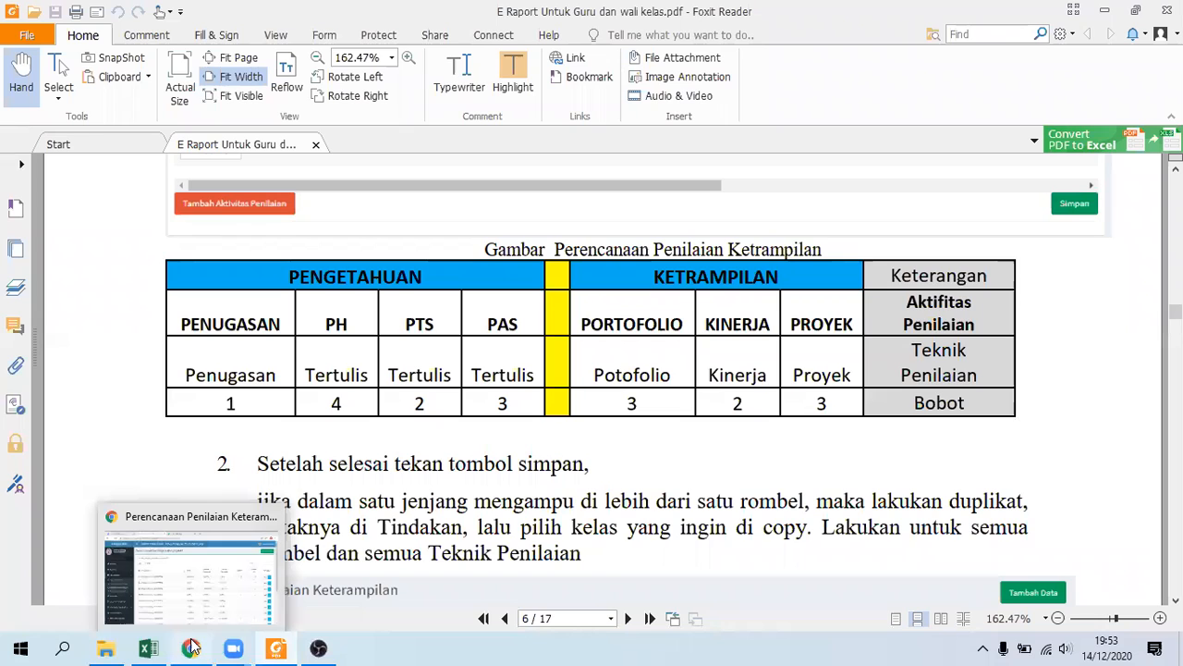
click(211, 552)
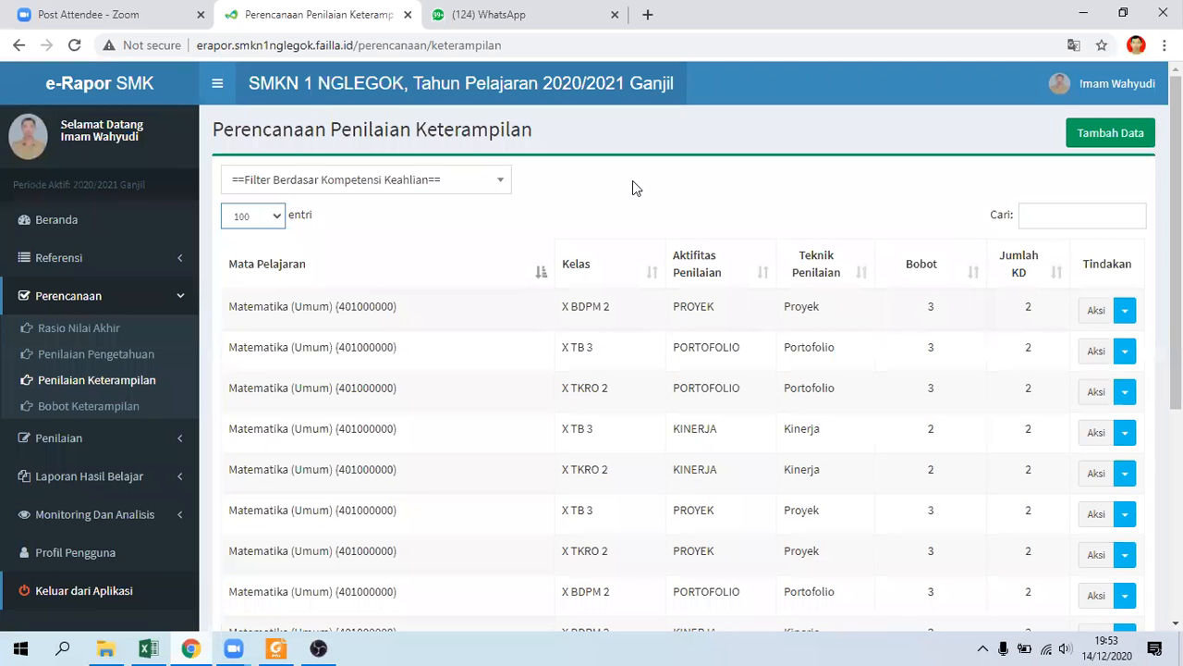
scroll(990, 515, down, 5)
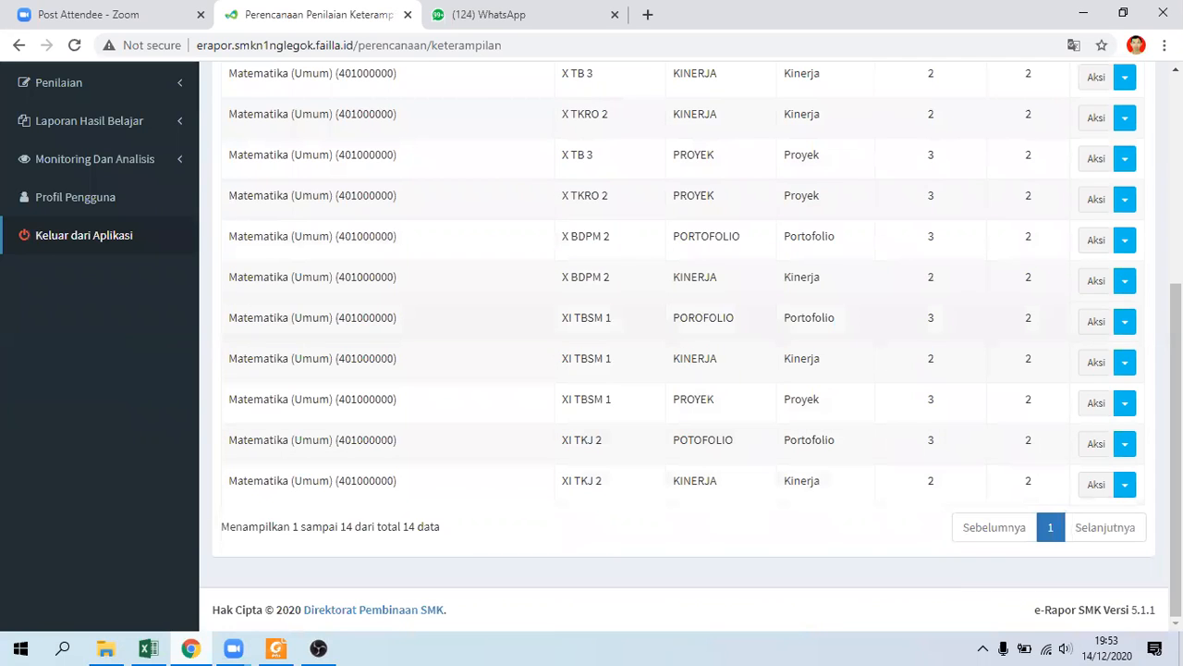
scroll(684, 351, up, 5)
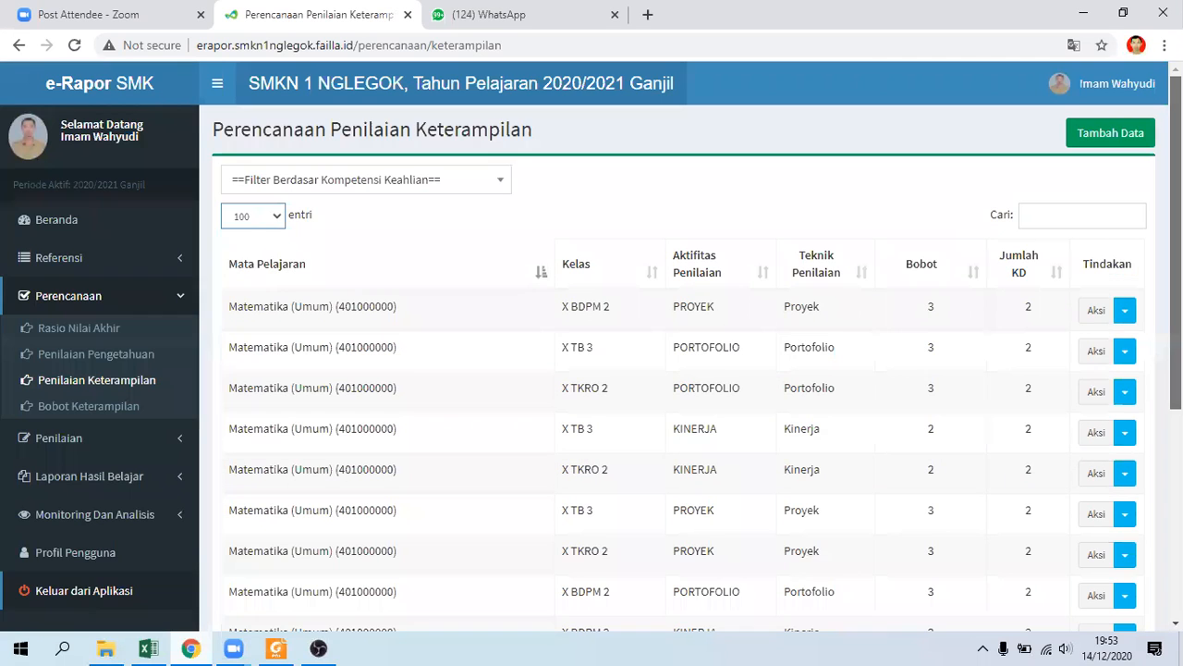
Add a new skills plan for Kelas 11, XI TKJ 2, Matematika (Umum), with Proyek as the Teknik Penilaian.
click(1094, 139)
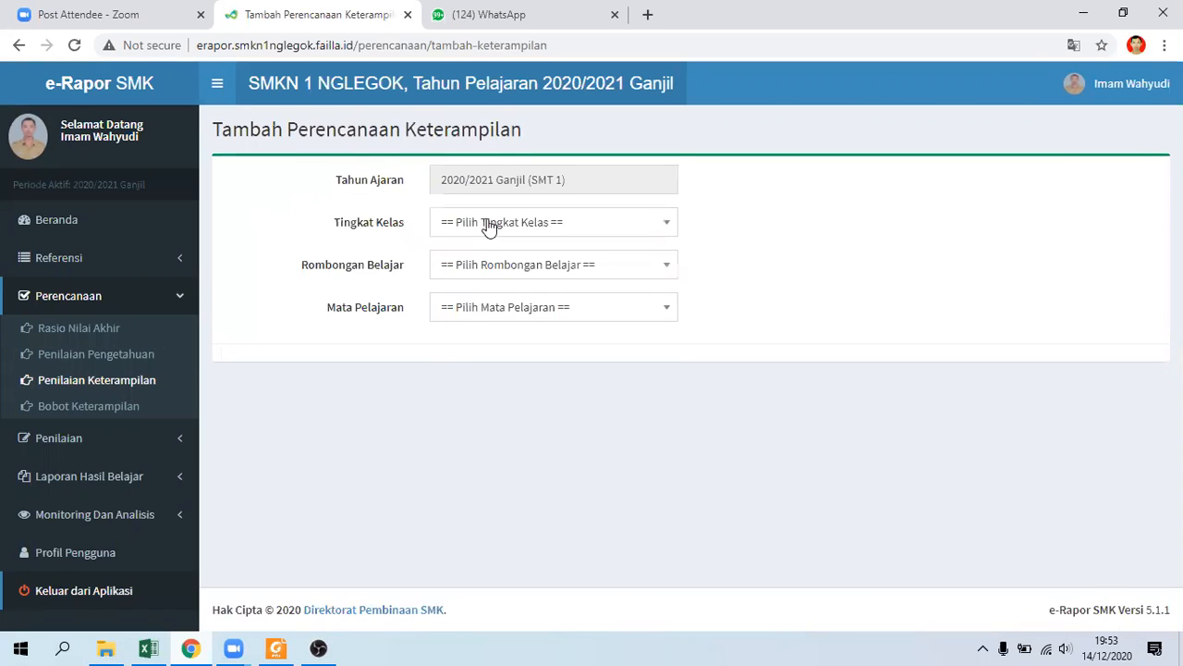
click(486, 226)
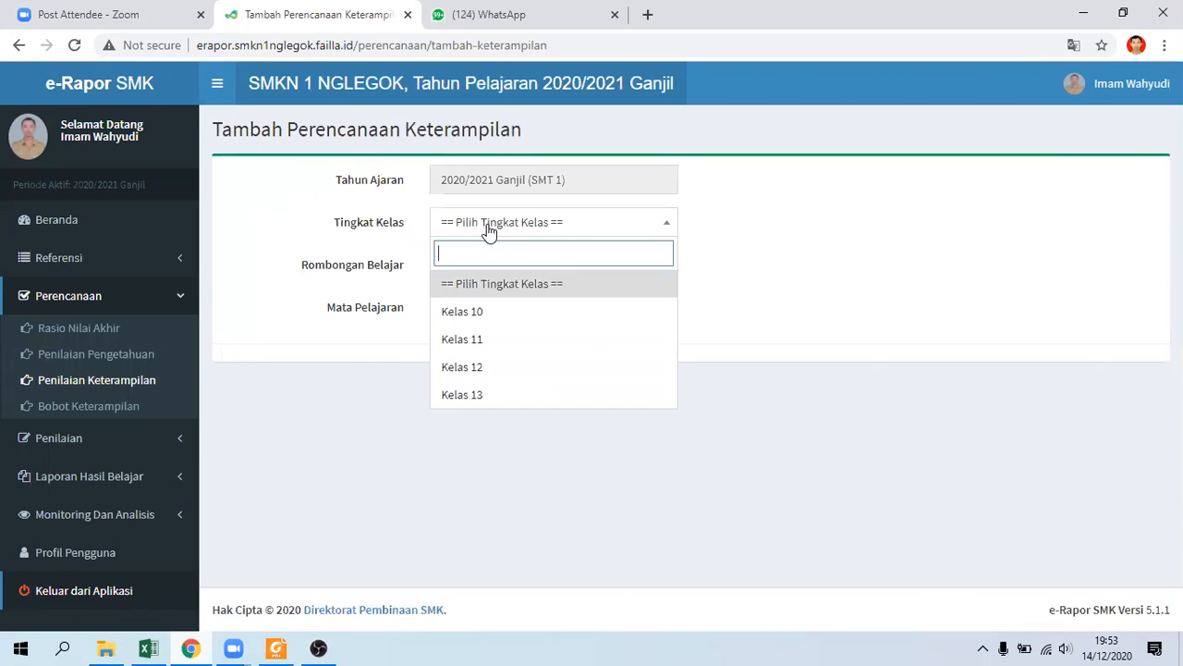
click(462, 331)
click(445, 270)
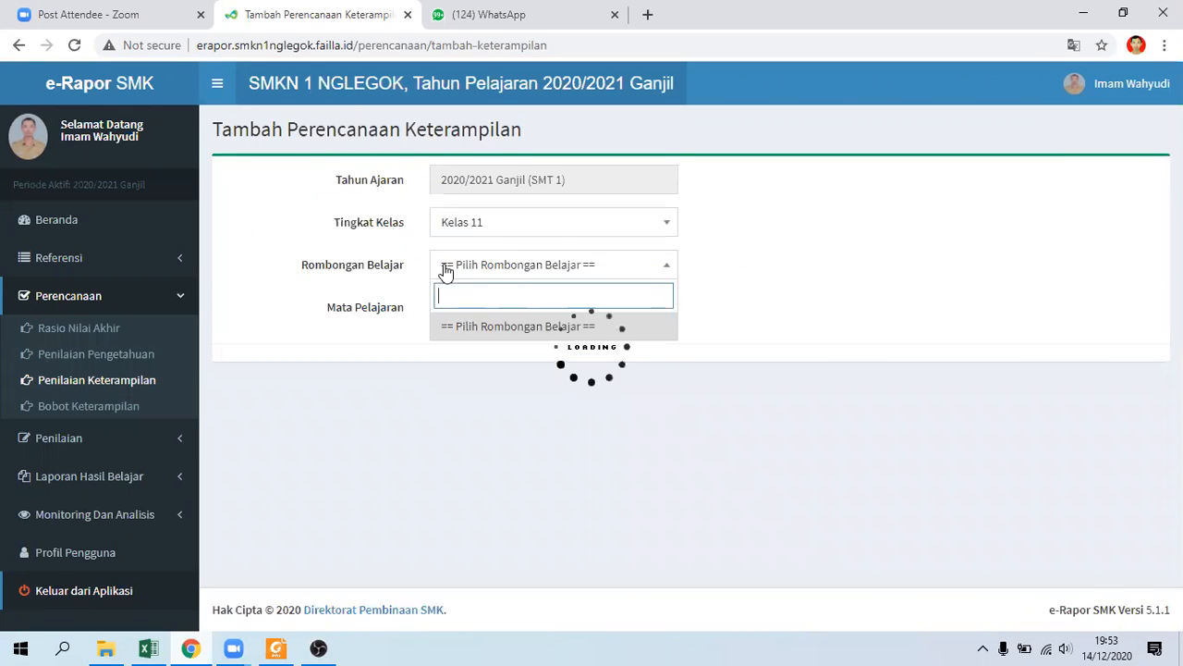
click(446, 272)
click(446, 270)
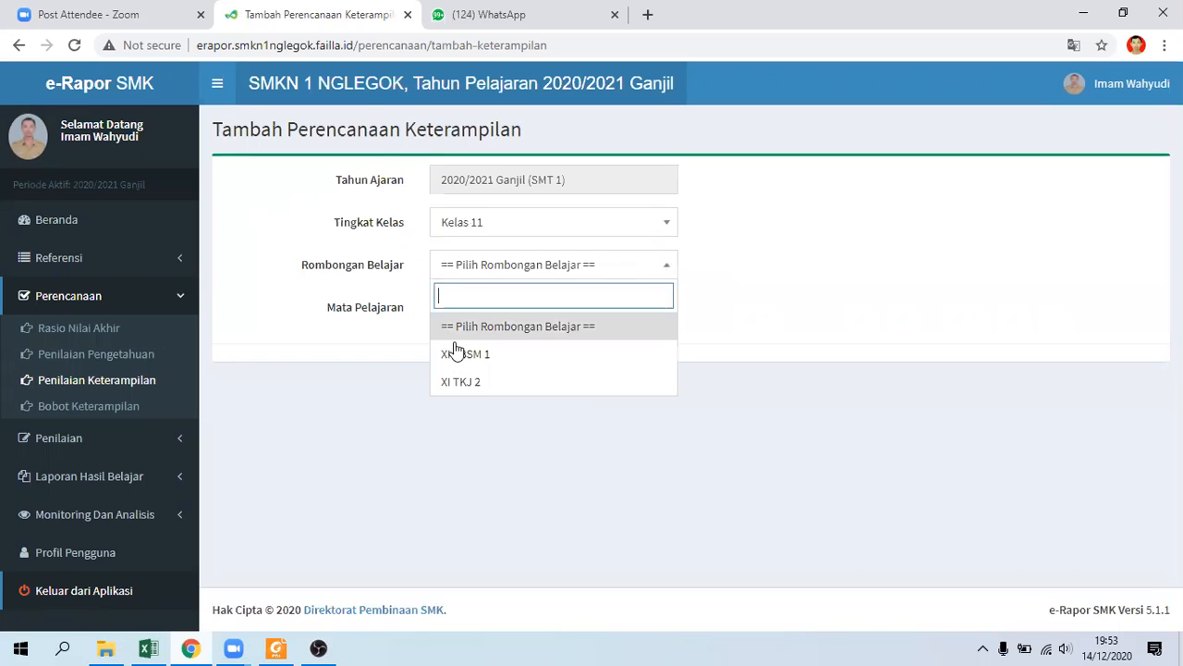
key(Return)
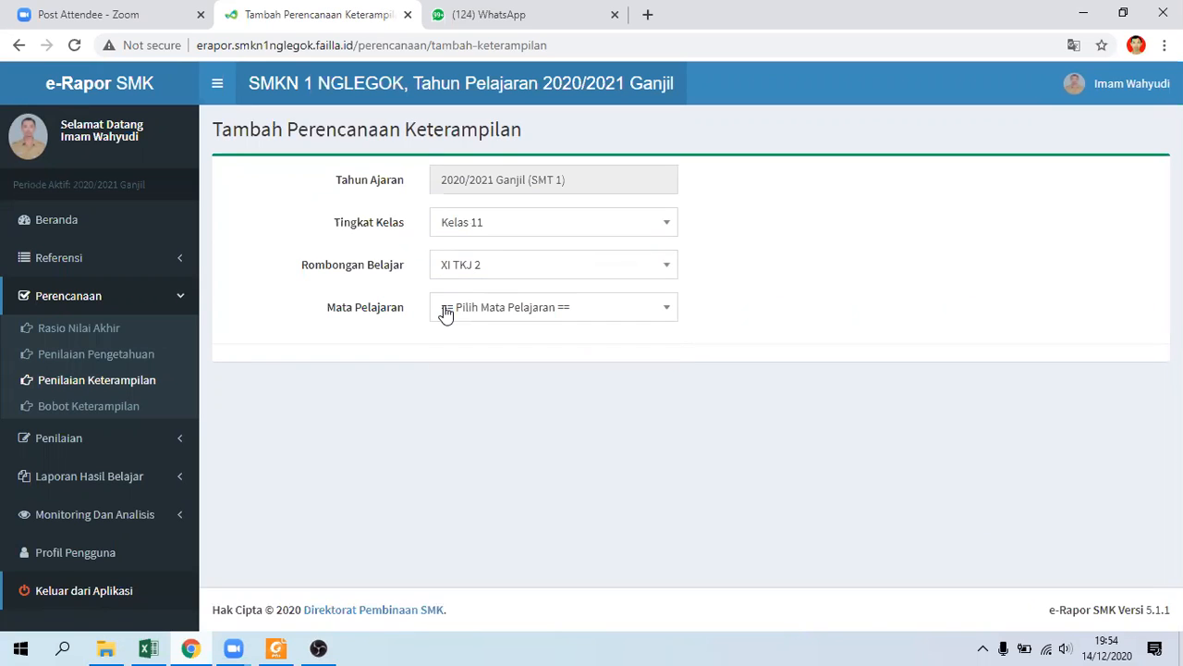
click(446, 312)
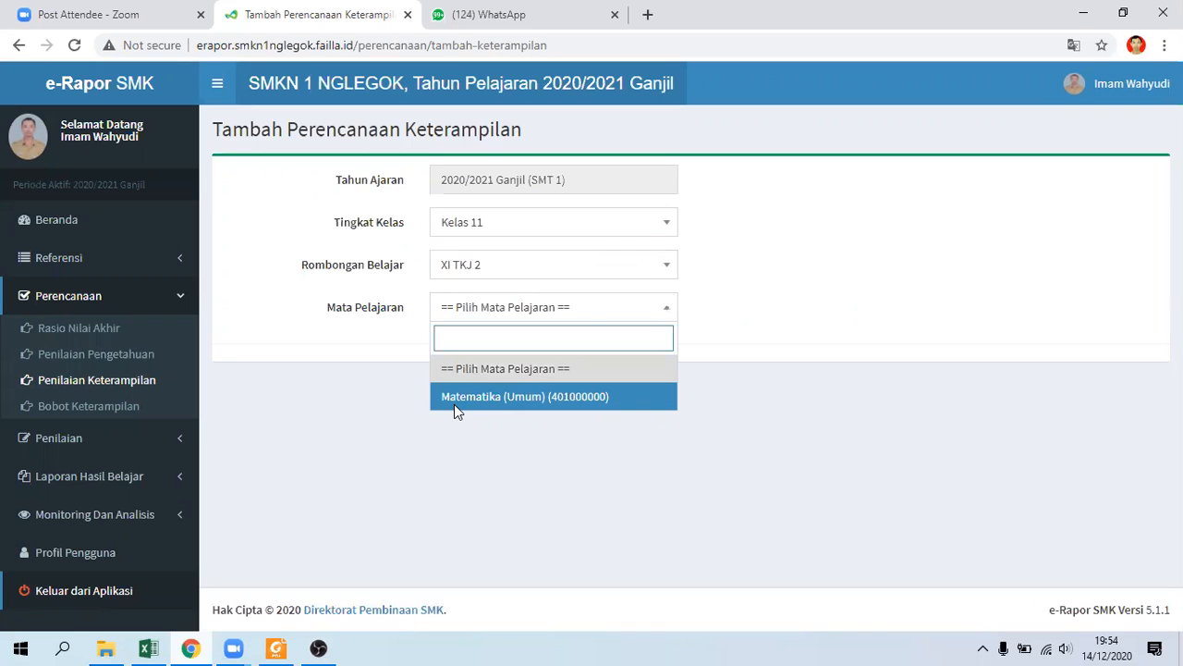
click(454, 404)
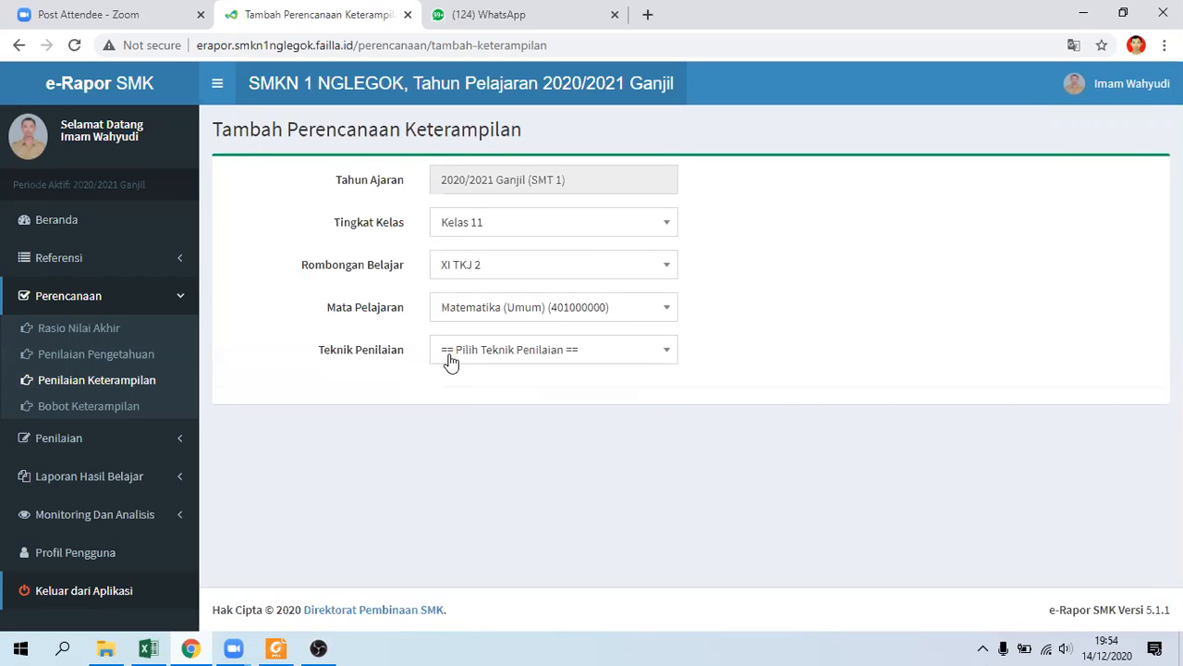
click(451, 358)
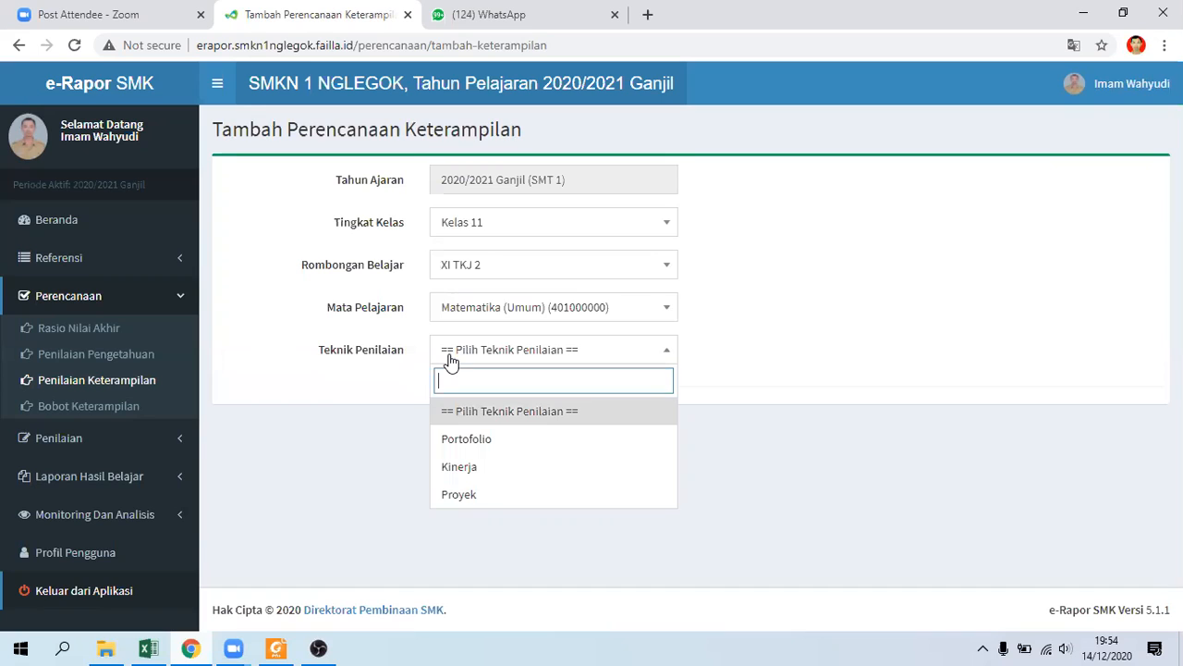
click(471, 496)
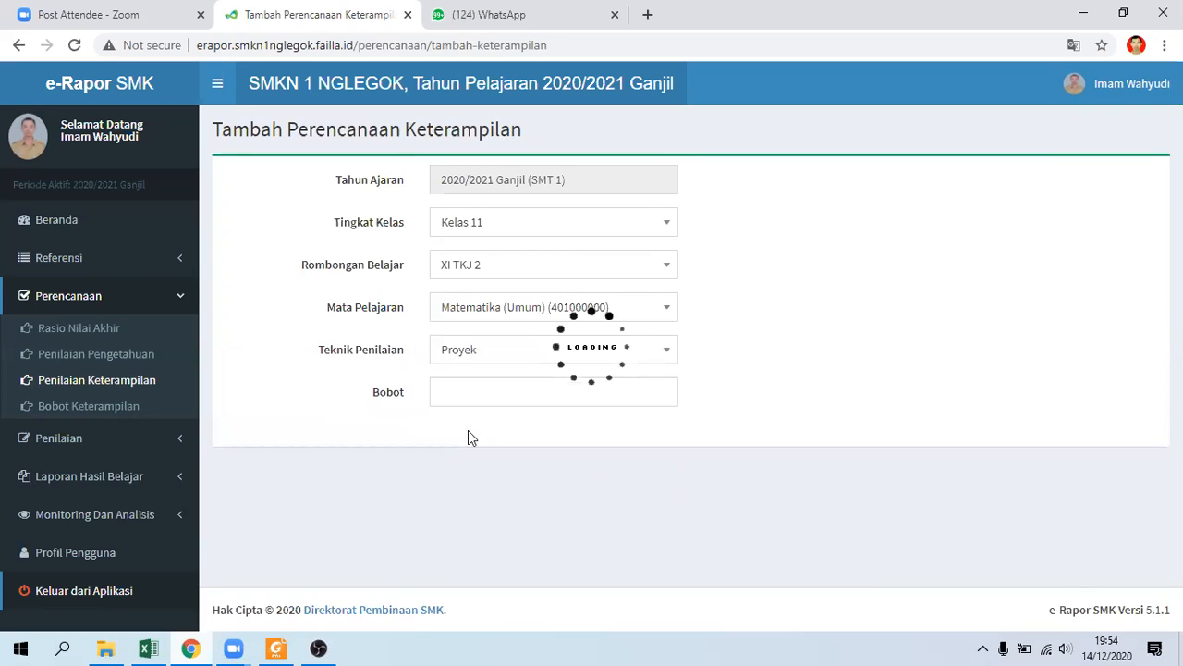
Check the Proyek weight in the Foxit Reader guide and set Bobot to 3 in e-Rapor.
click(277, 647)
click(282, 646)
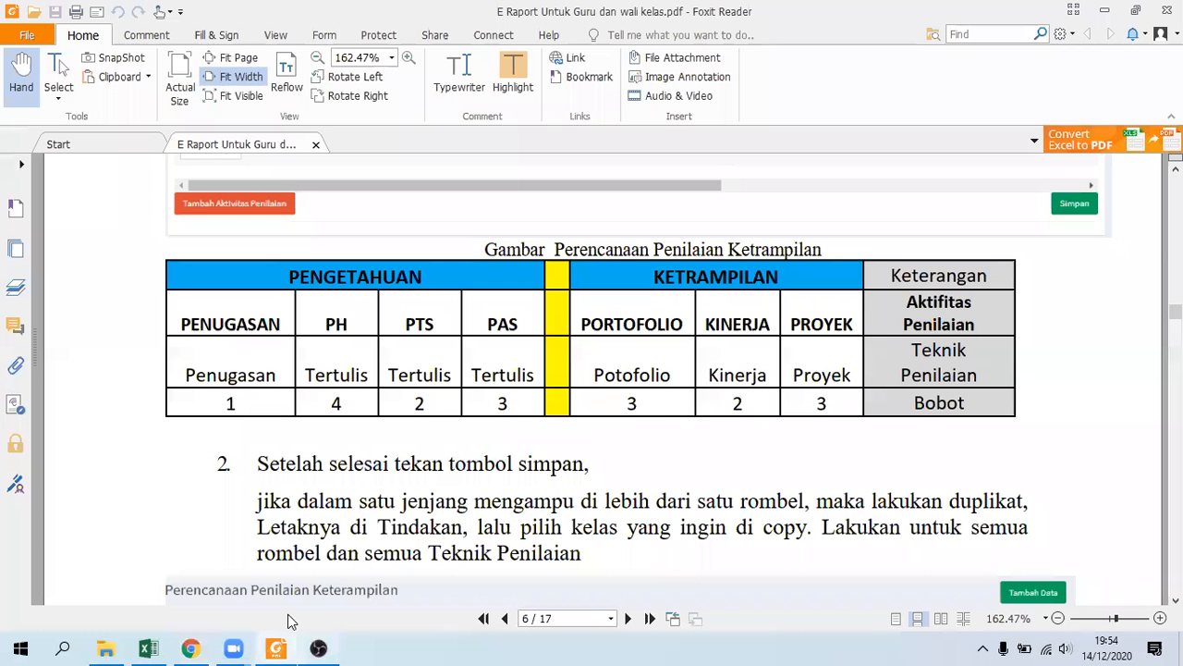
click(191, 647)
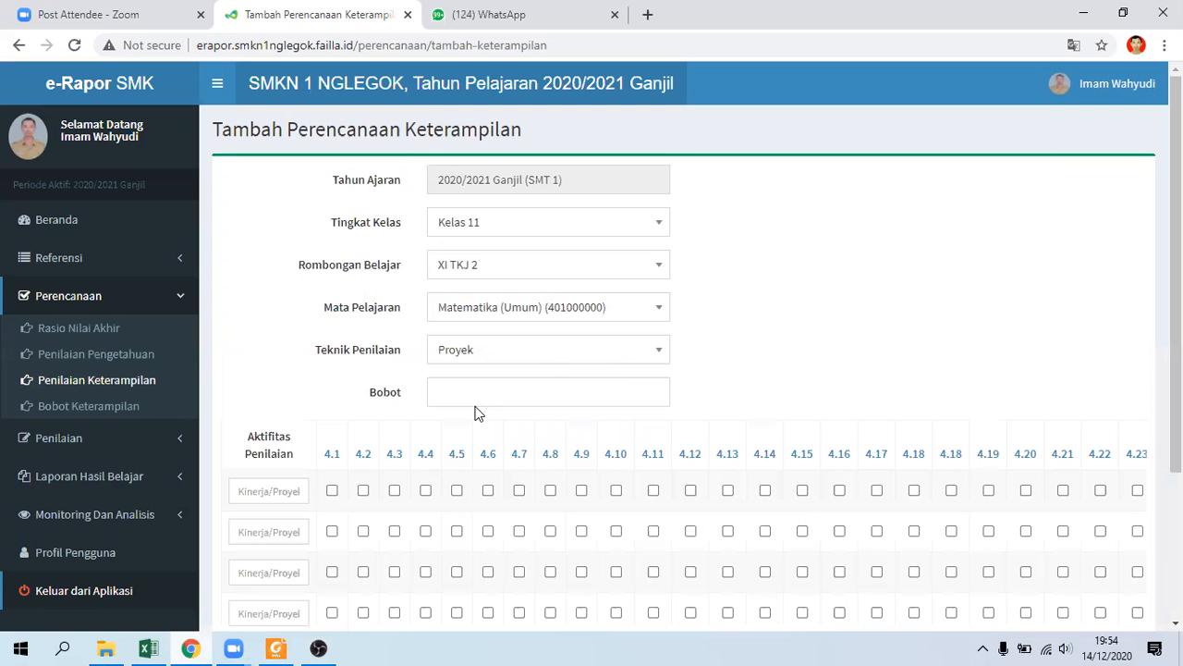
click(453, 392)
text(3)
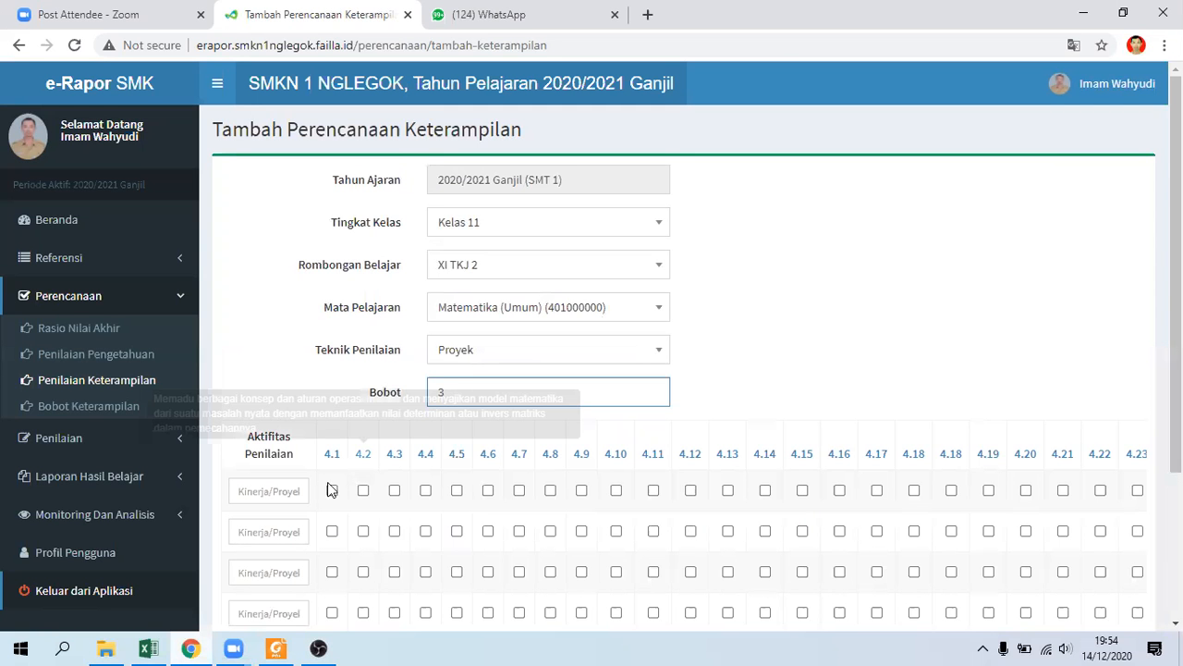
Name the first activity PROYEK and assign competencies 4.13 and 4.11 to it.
click(272, 492)
text(PRO)
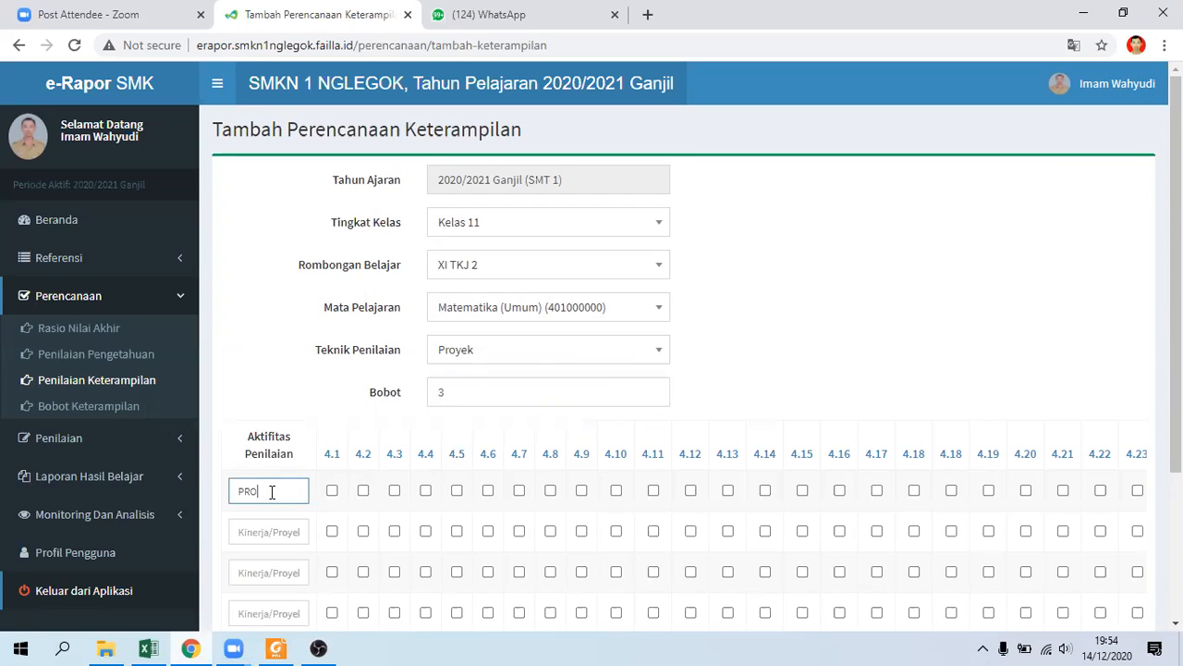
text(YEK)
click(729, 491)
click(654, 491)
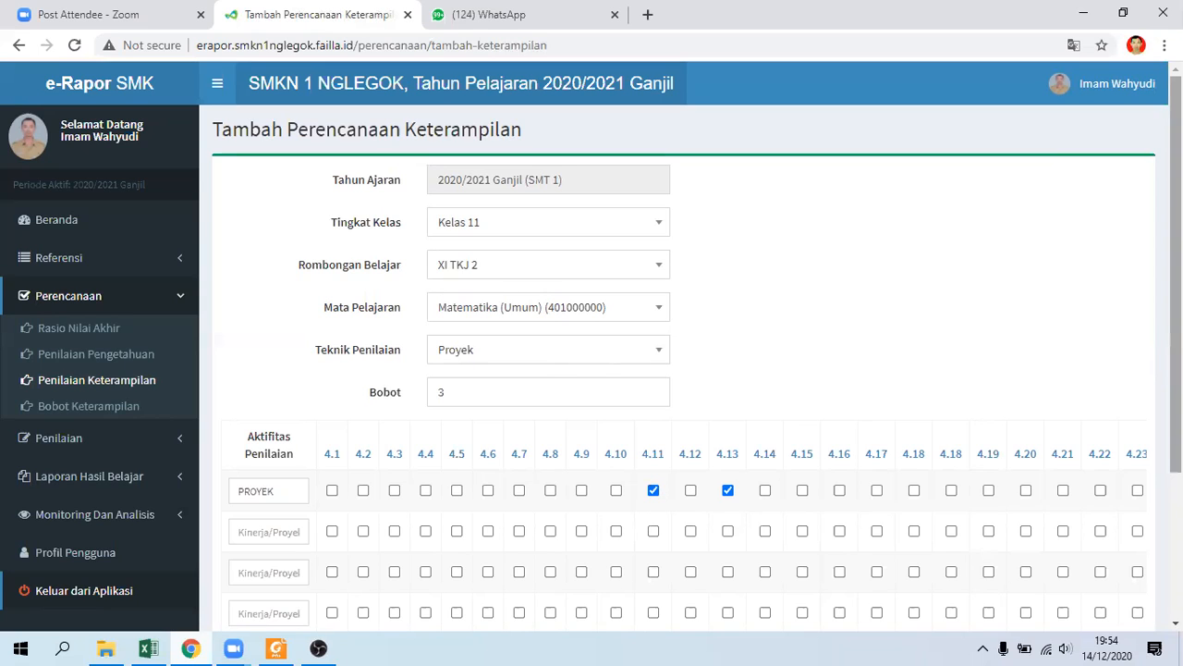
Read the description of competency 4.13 and save the Proyek skills plan.
scroll(735, 395, down, 1)
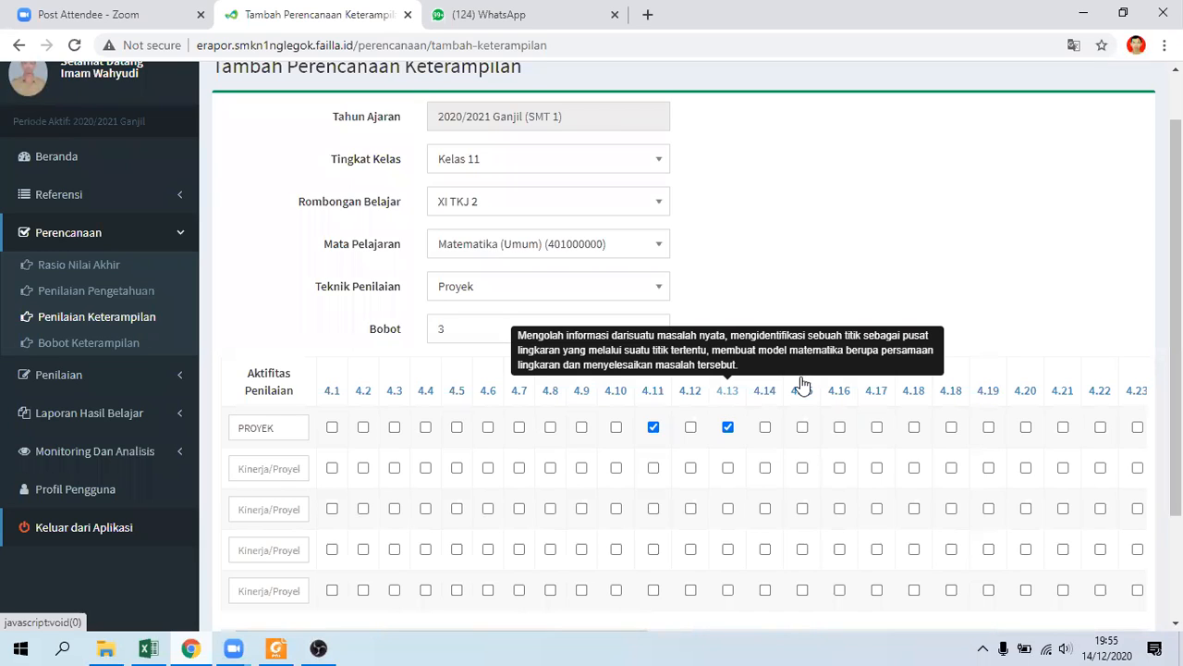
scroll(1133, 415, down, 3)
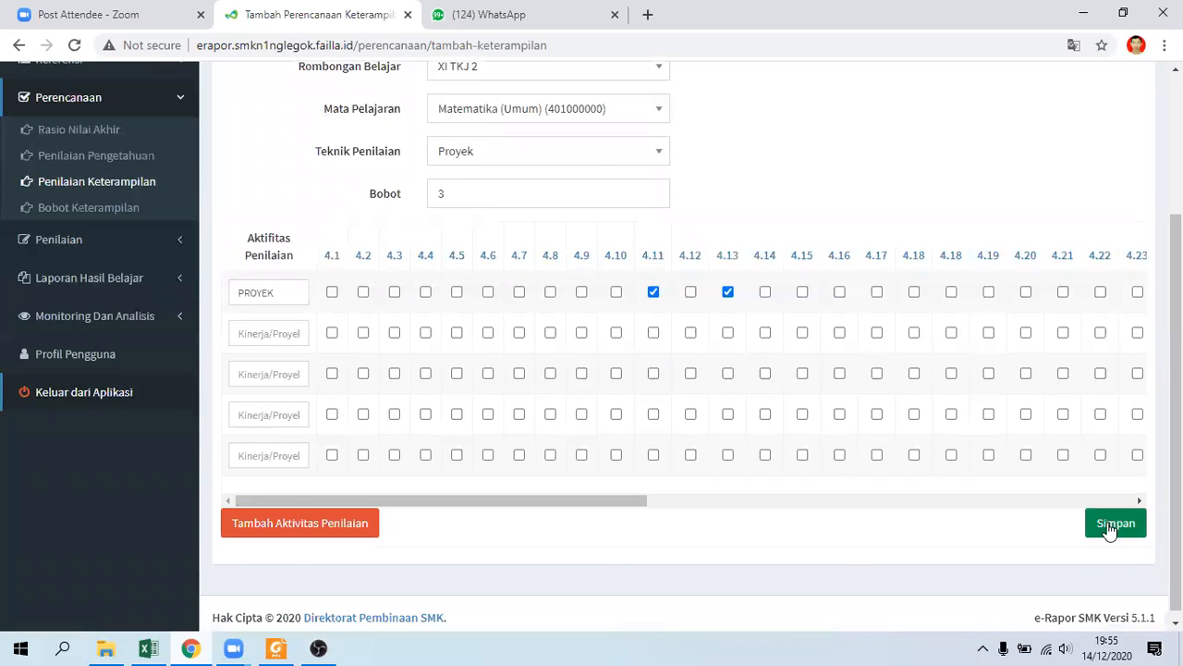
click(1112, 525)
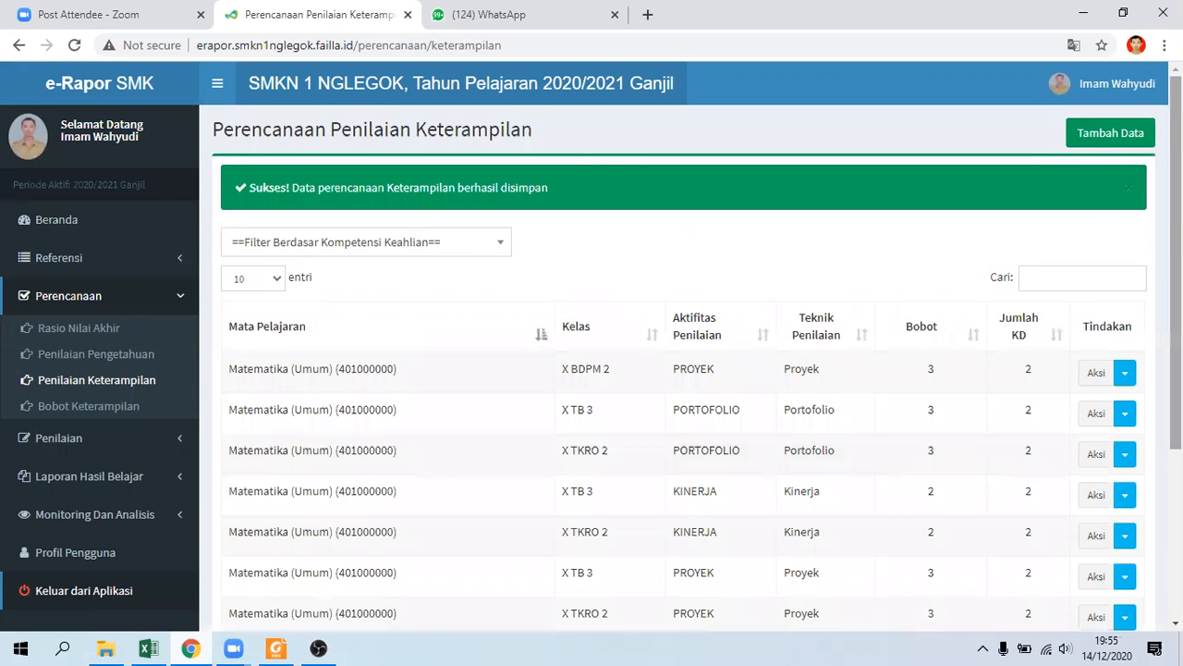
Look over the skills assessment plan list and set it to show 100 entries.
scroll(642, 253, down, 3)
scroll(311, 201, up, 2)
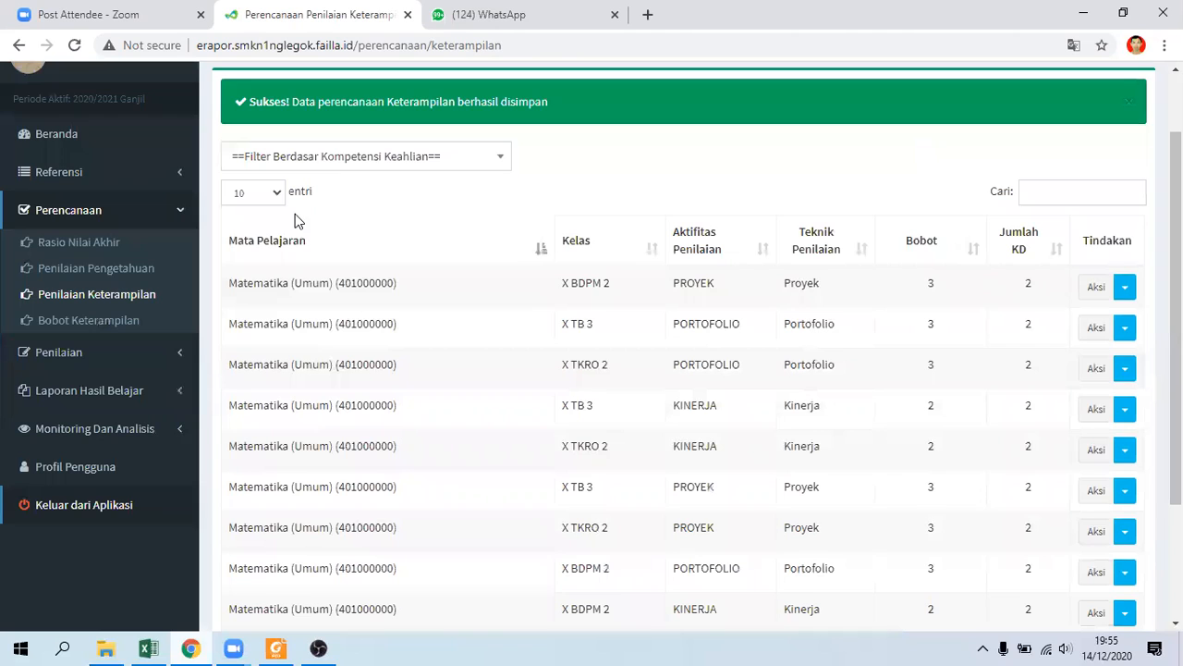
click(276, 194)
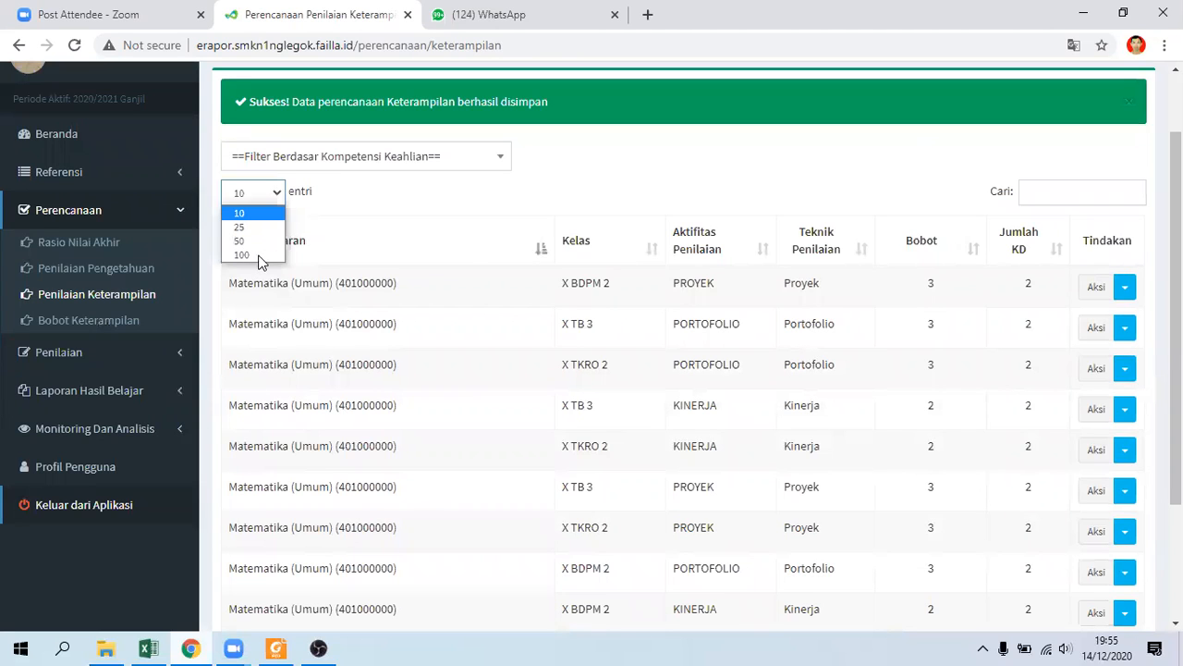
click(241, 255)
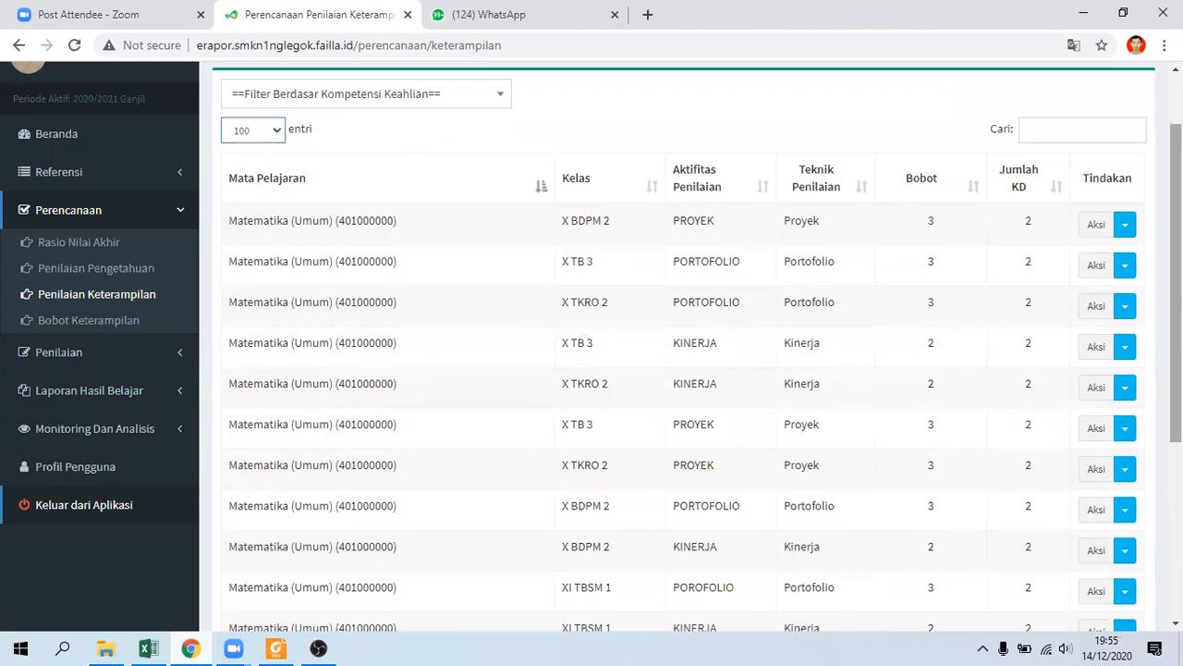
Check the XI TKJ 2 entries in the skills plan list and the actions available for its Portofolio plan.
scroll(684, 351, down, 4)
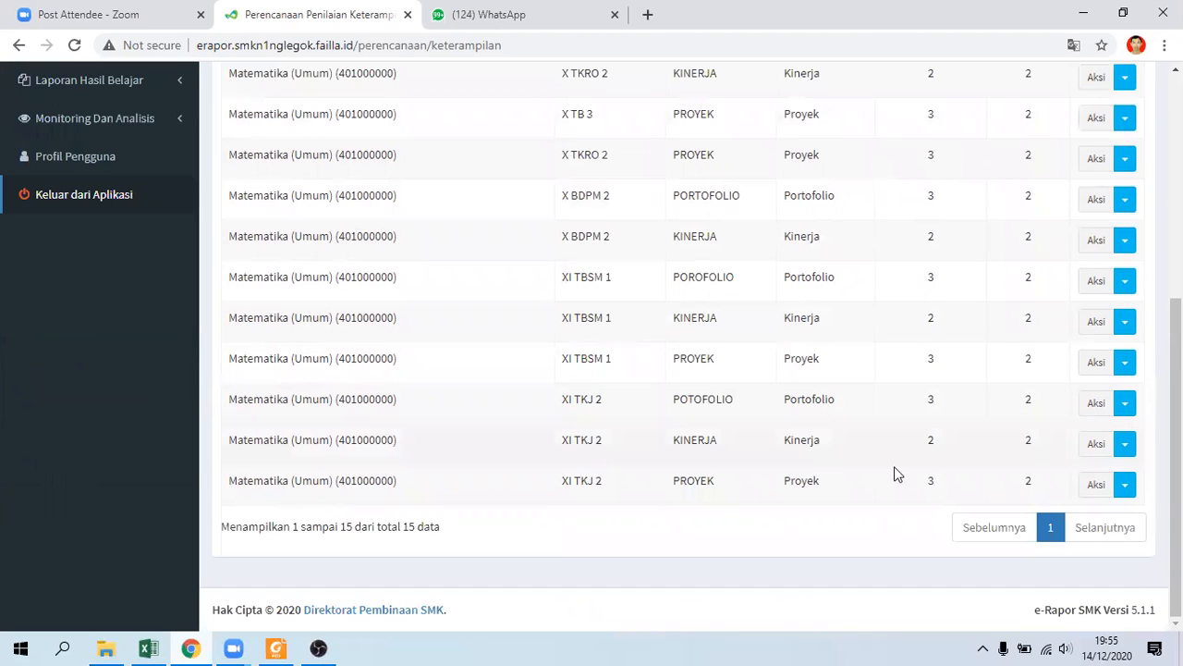
click(1125, 406)
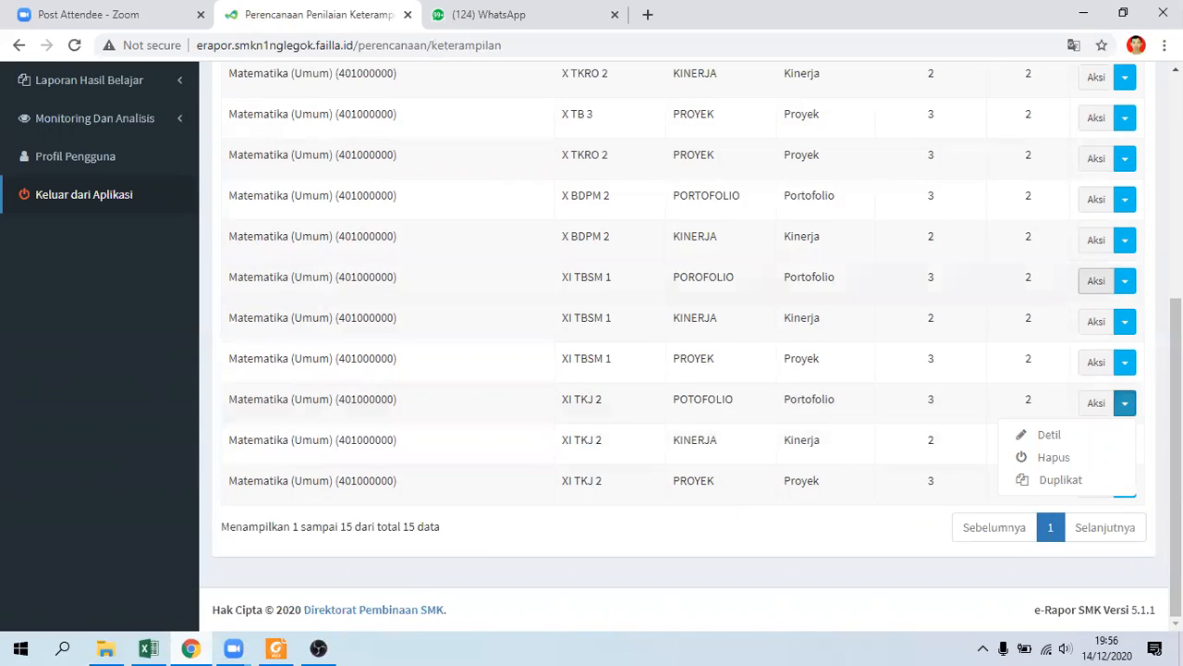
drag(1175, 322, 1145, 7)
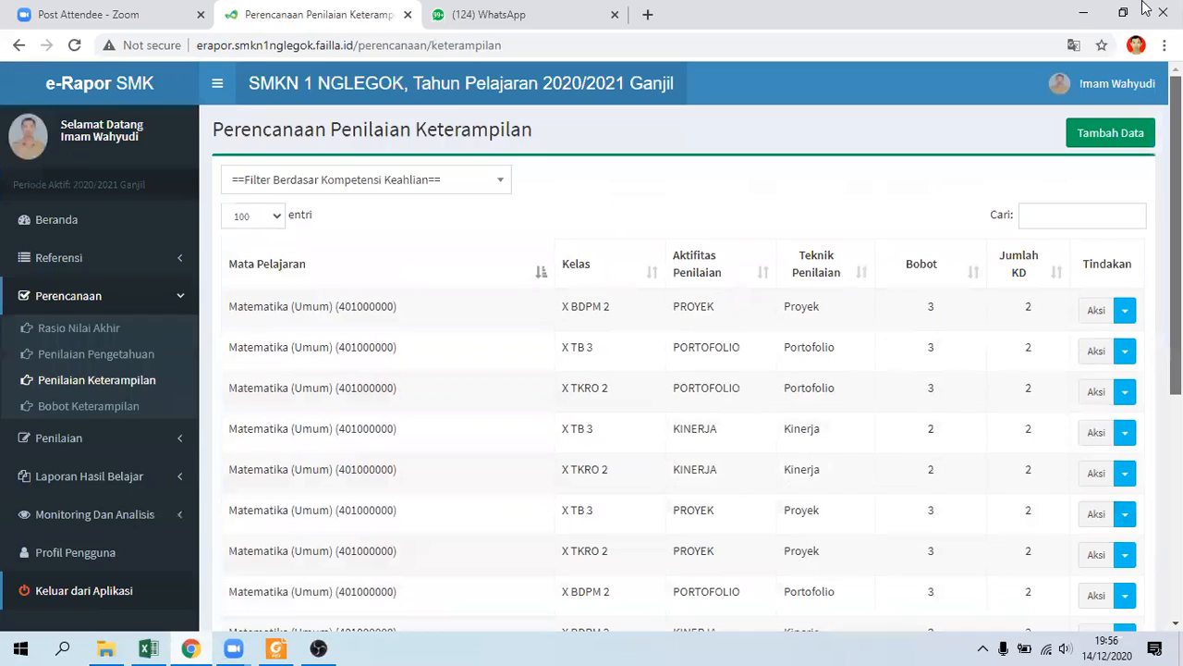
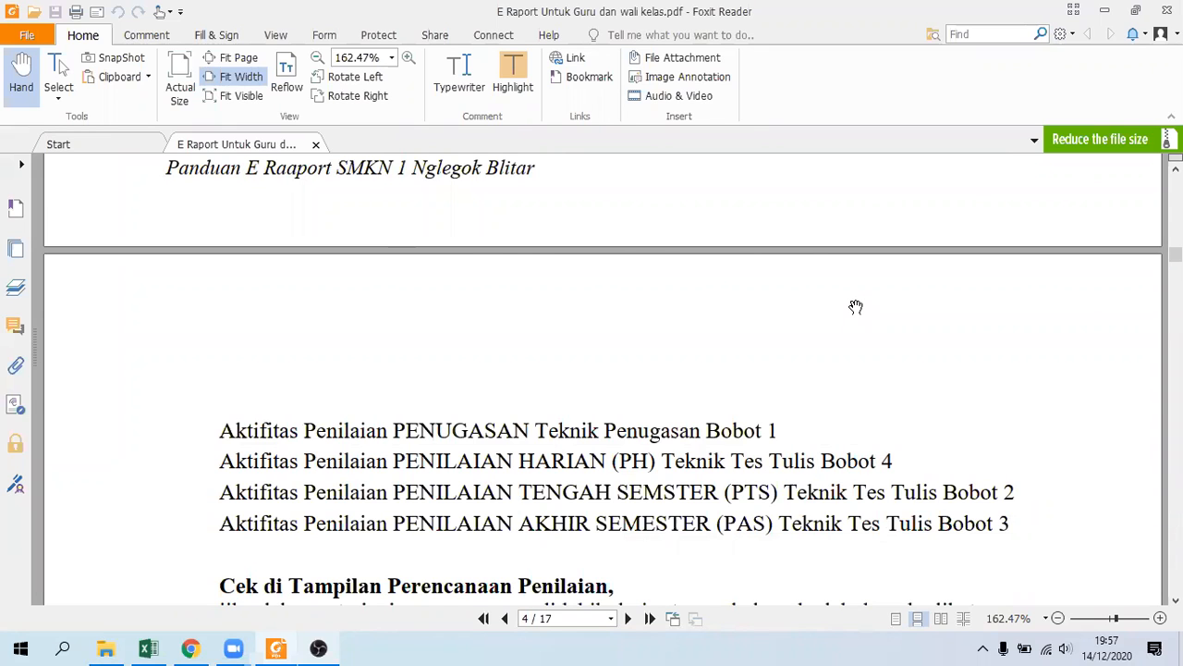
Review the knowledge plan example on page 3 of the guide and the duplication instructions on page 4.
scroll(856, 307, up, 3)
scroll(856, 307, up, 4)
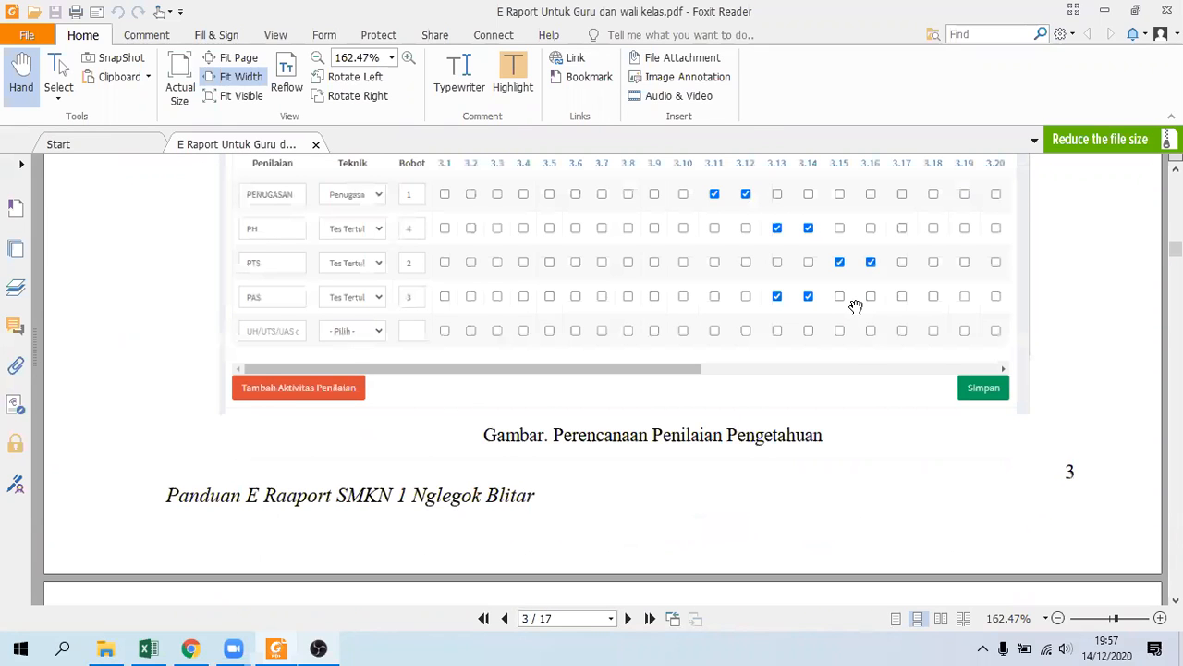
scroll(856, 307, down, 1)
scroll(856, 307, down, 10)
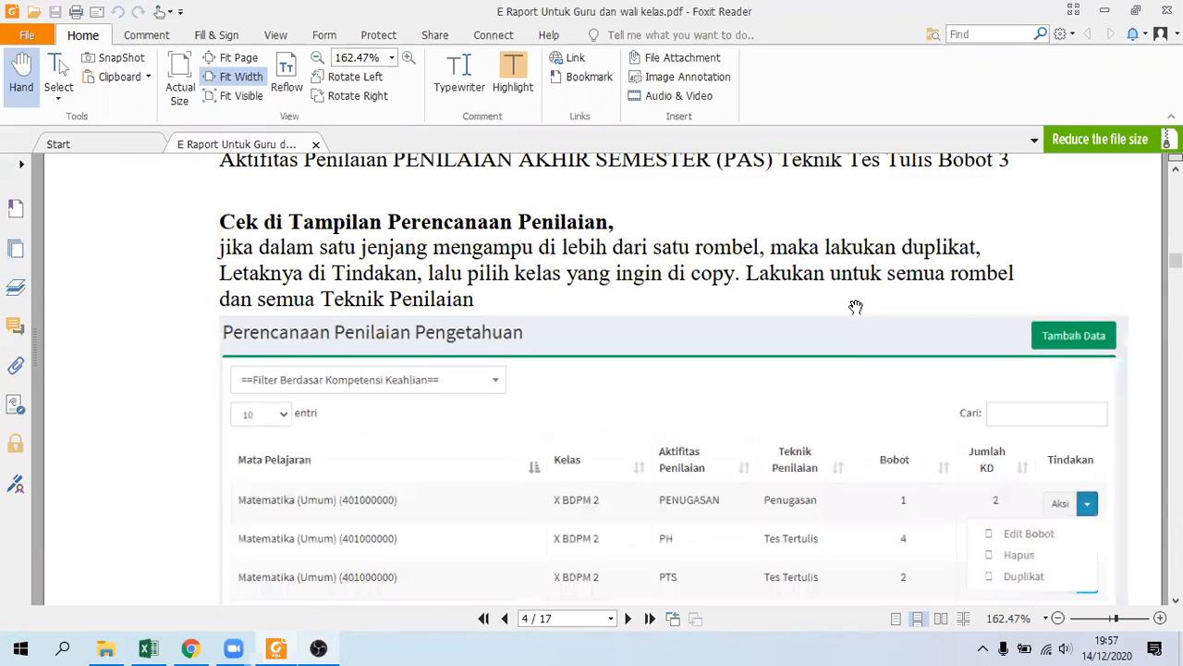
scroll(856, 307, down, 1)
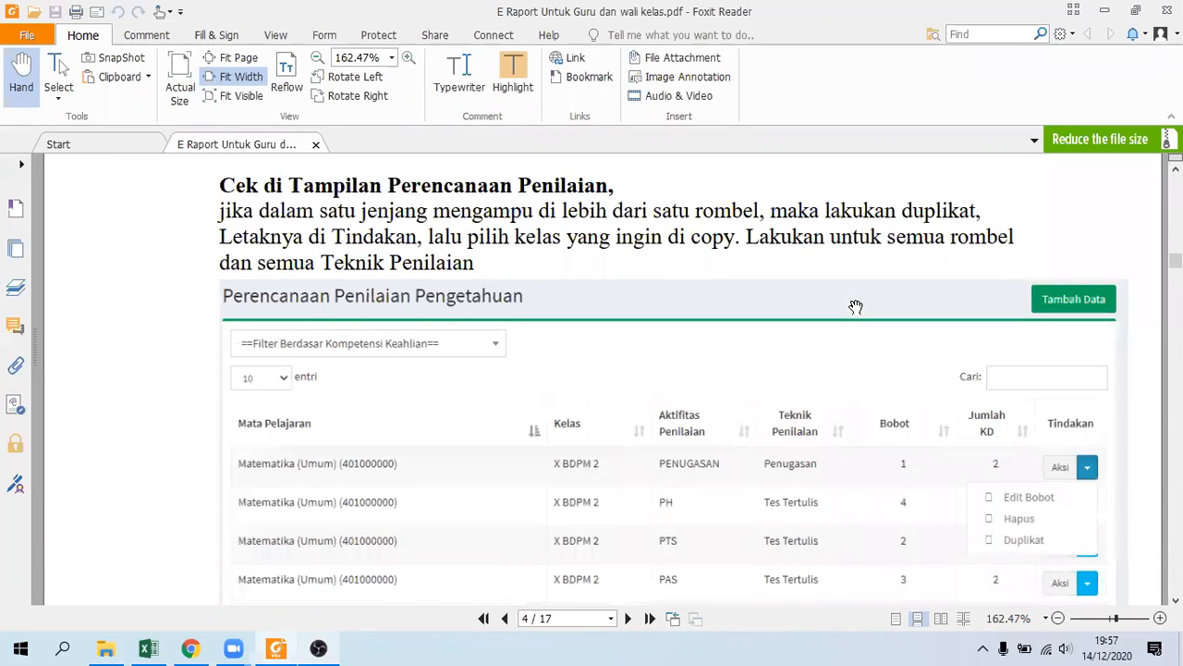
scroll(856, 307, down, 2)
scroll(856, 307, up, 2)
scroll(856, 307, up, 1)
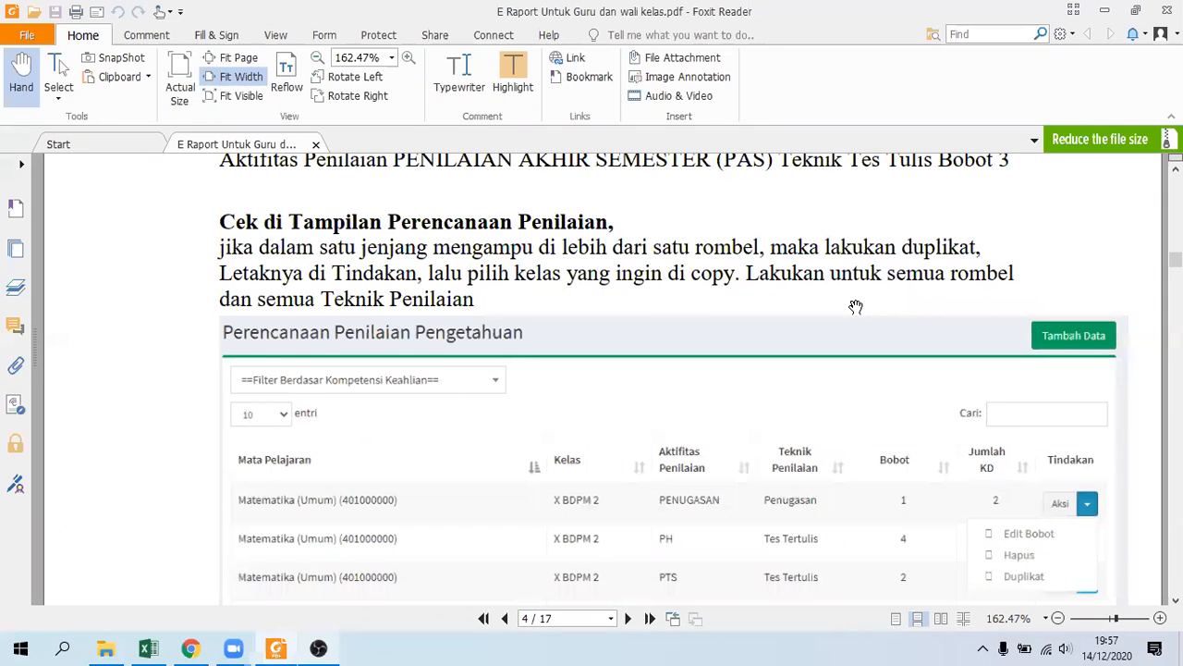
scroll(856, 307, down, 1)
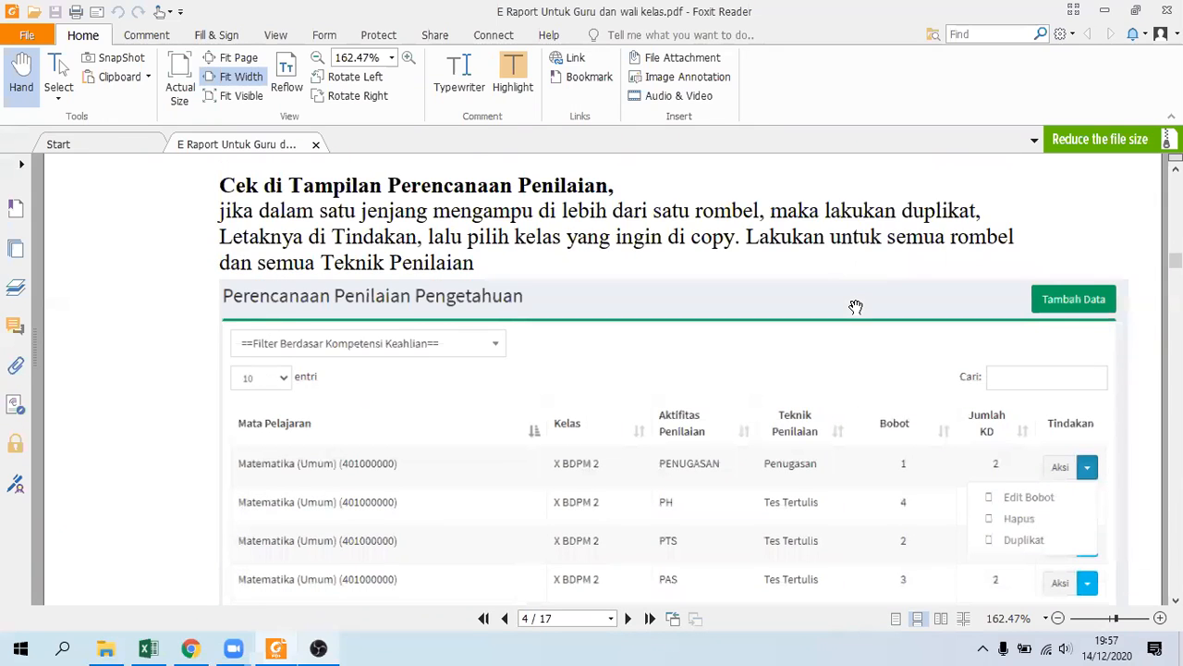
Examine the guide's Duplikat action example and its instruction to check the knowledge assessment plans for all classes.
scroll(856, 307, down, 3)
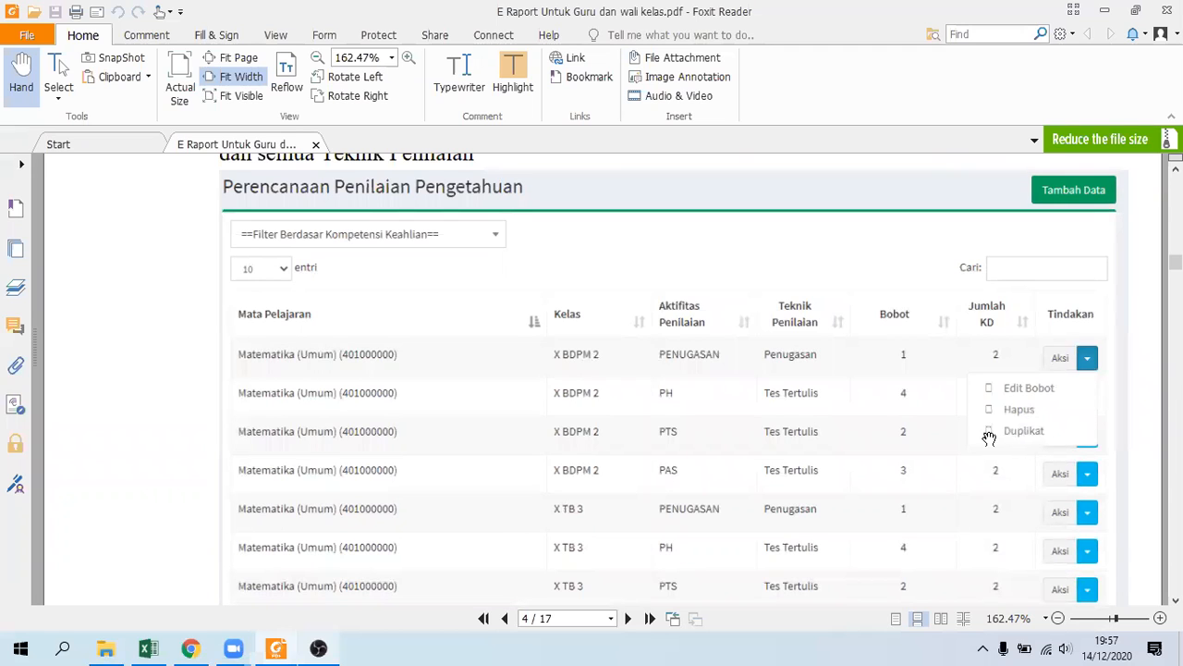
scroll(989, 438, down, 3)
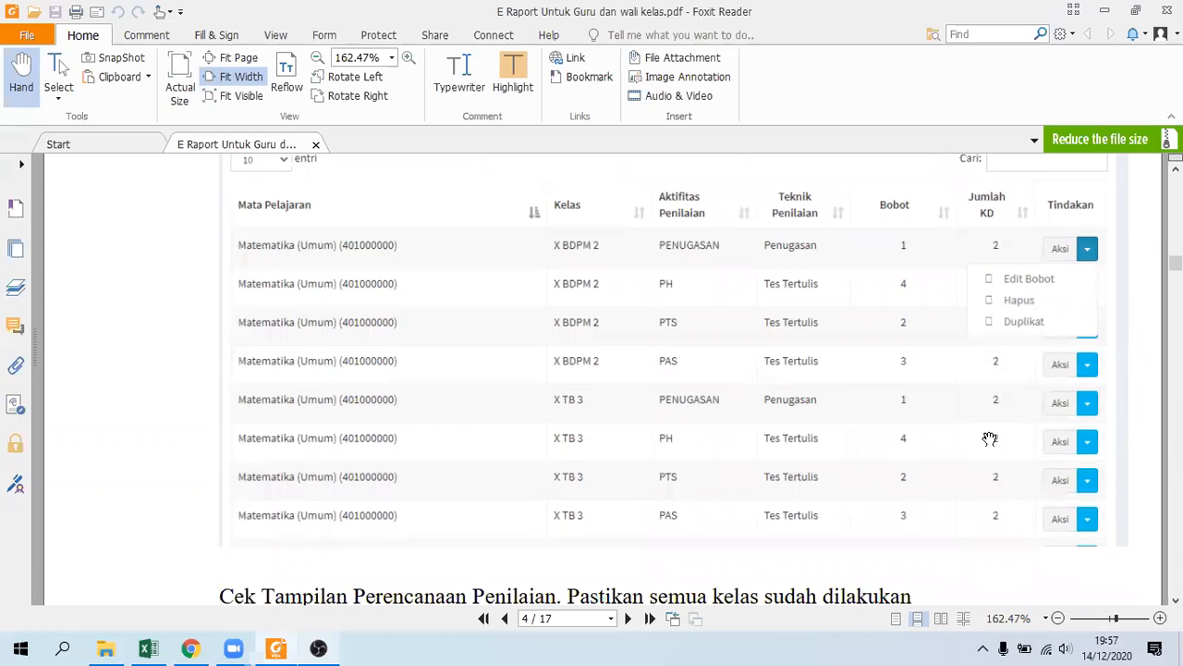
scroll(989, 438, down, 1)
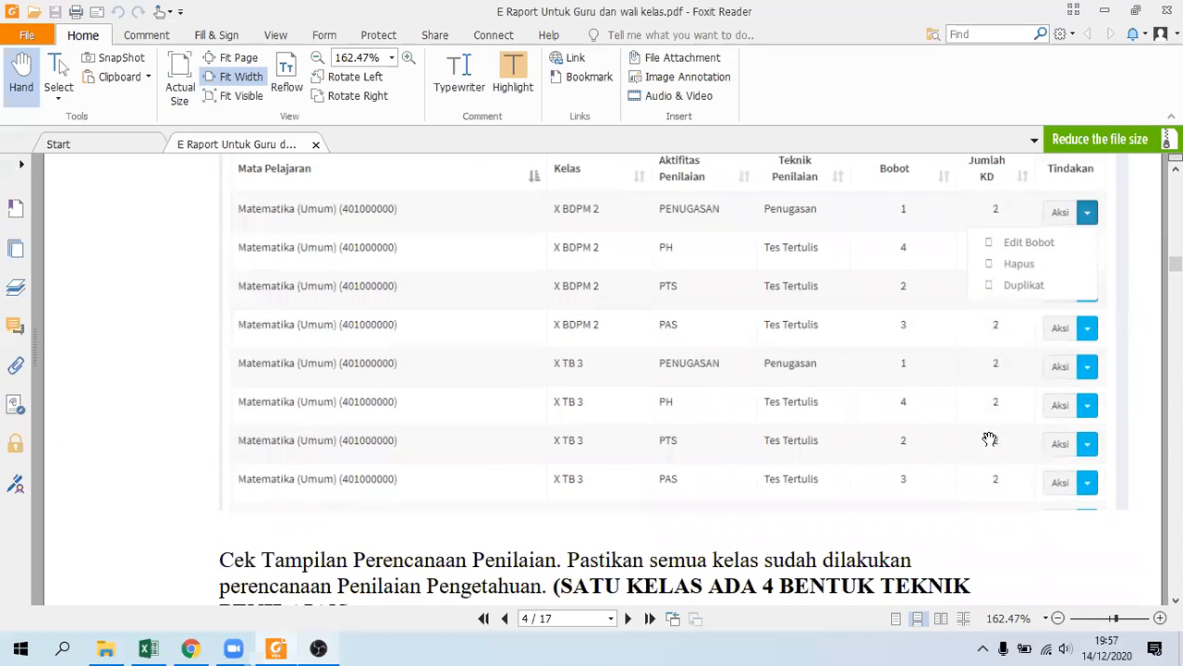
scroll(989, 438, down, 1)
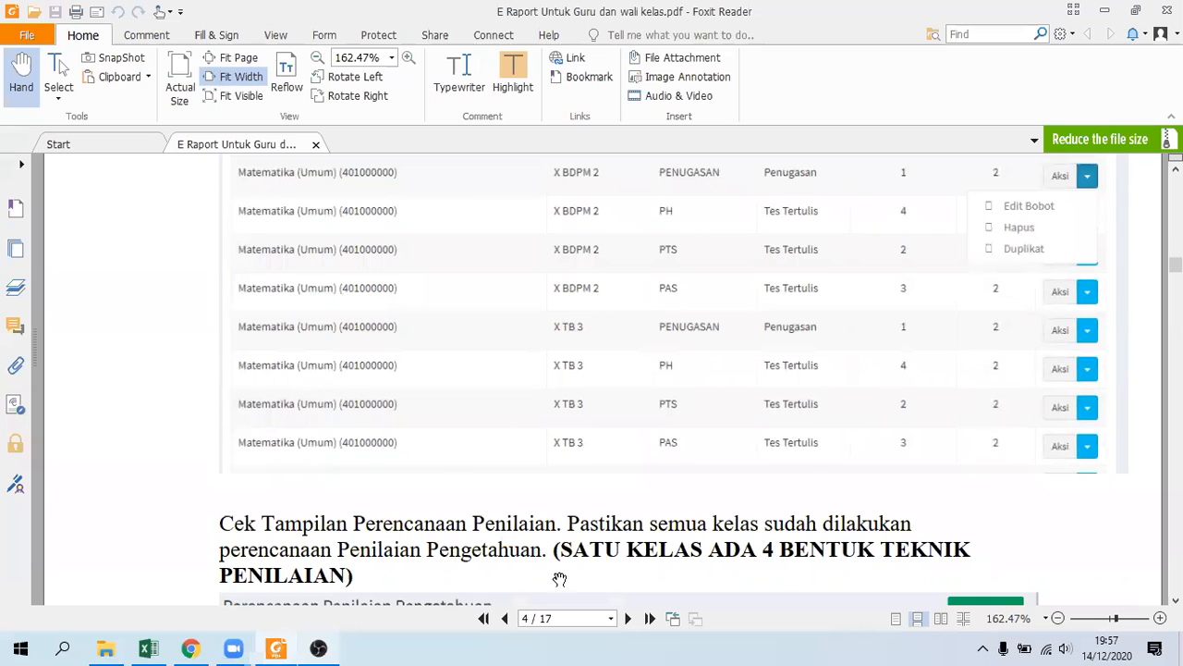
scroll(453, 481, down, 3)
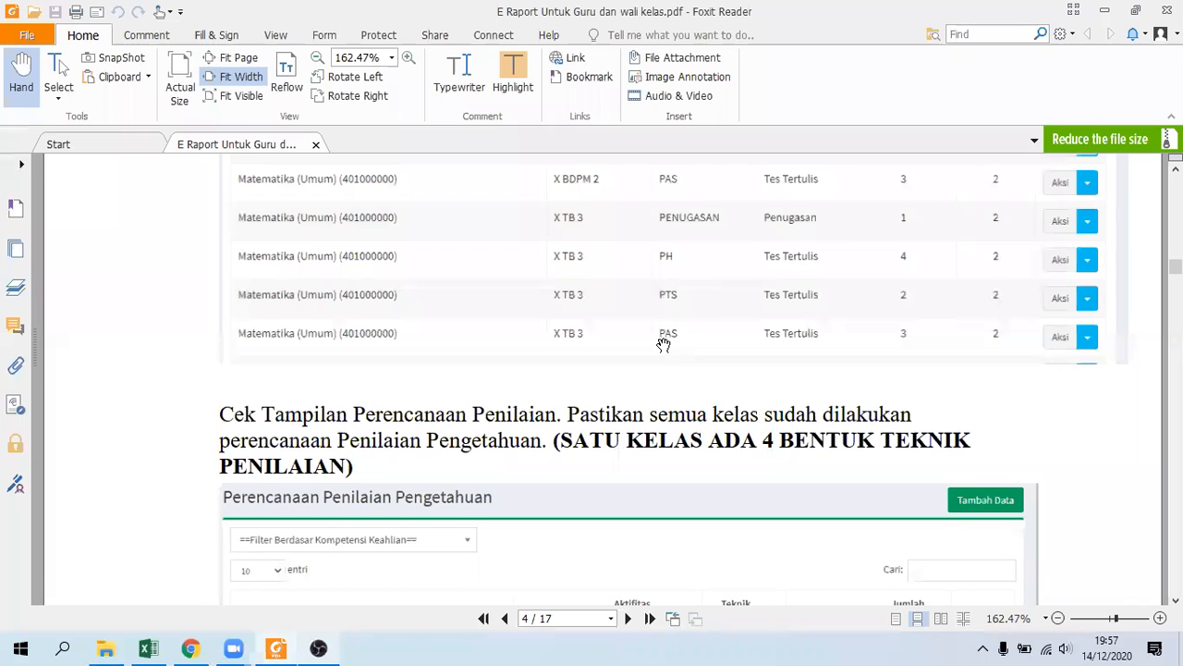
scroll(664, 345, down, 1)
scroll(664, 345, down, 3)
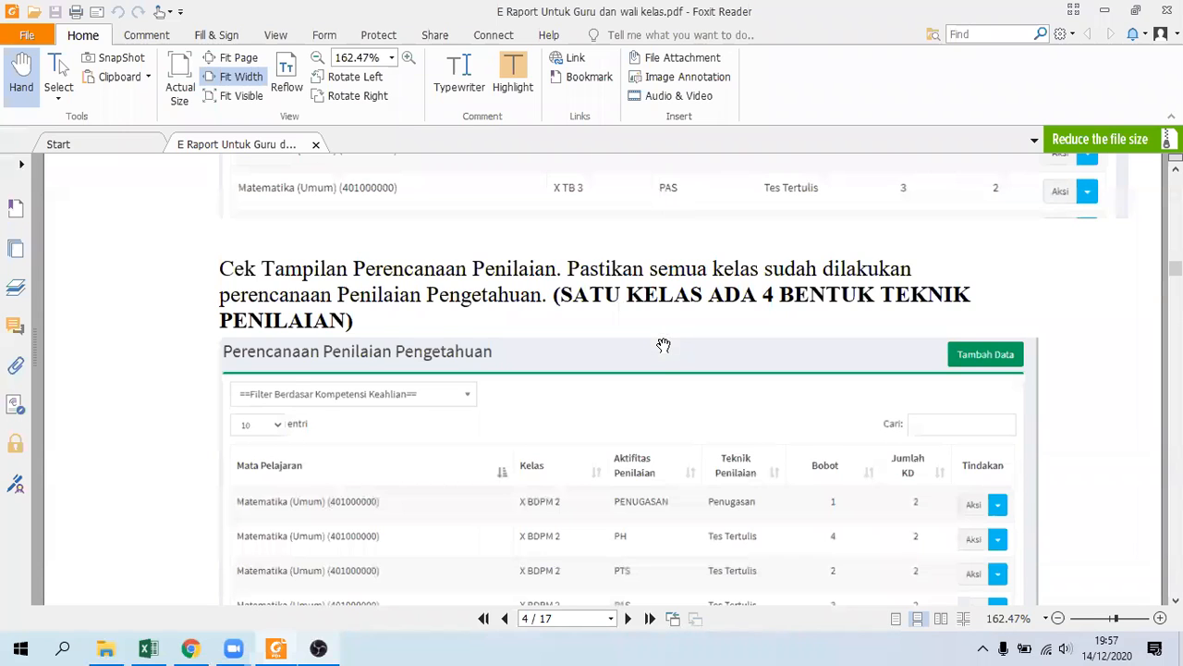
scroll(663, 345, down, 1)
scroll(663, 345, down, 5)
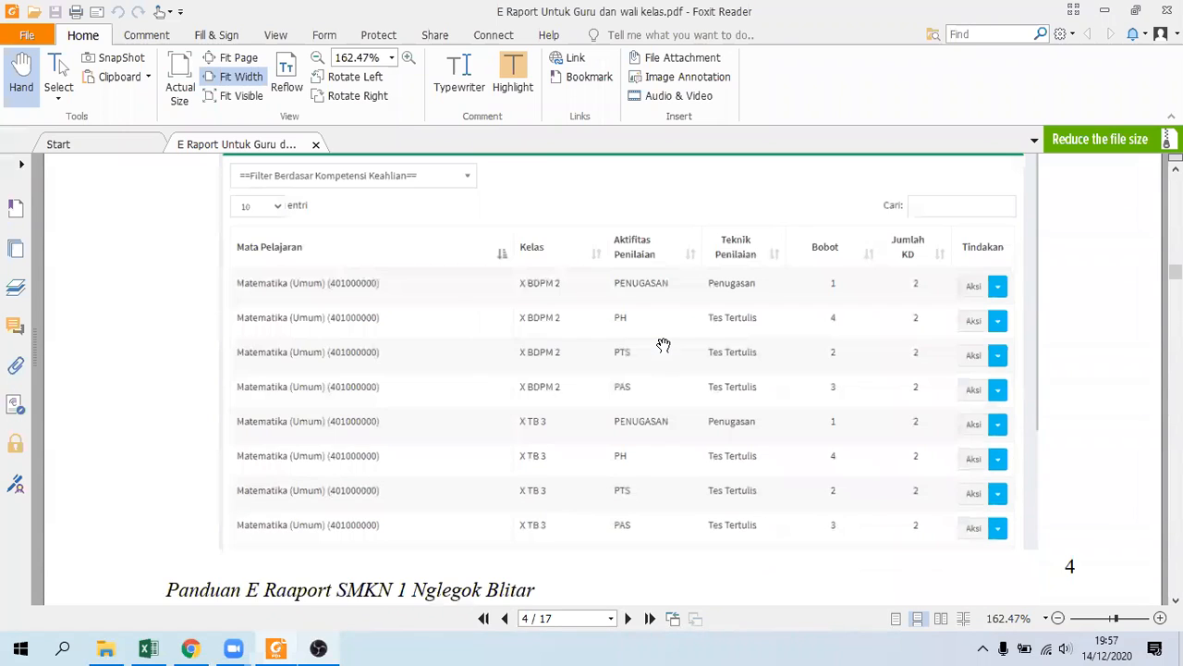
Read the guide's Perencanaan Ketrampilan instructions and the Teknik Penilaian choices in the page 5 form example.
scroll(663, 345, down, 8)
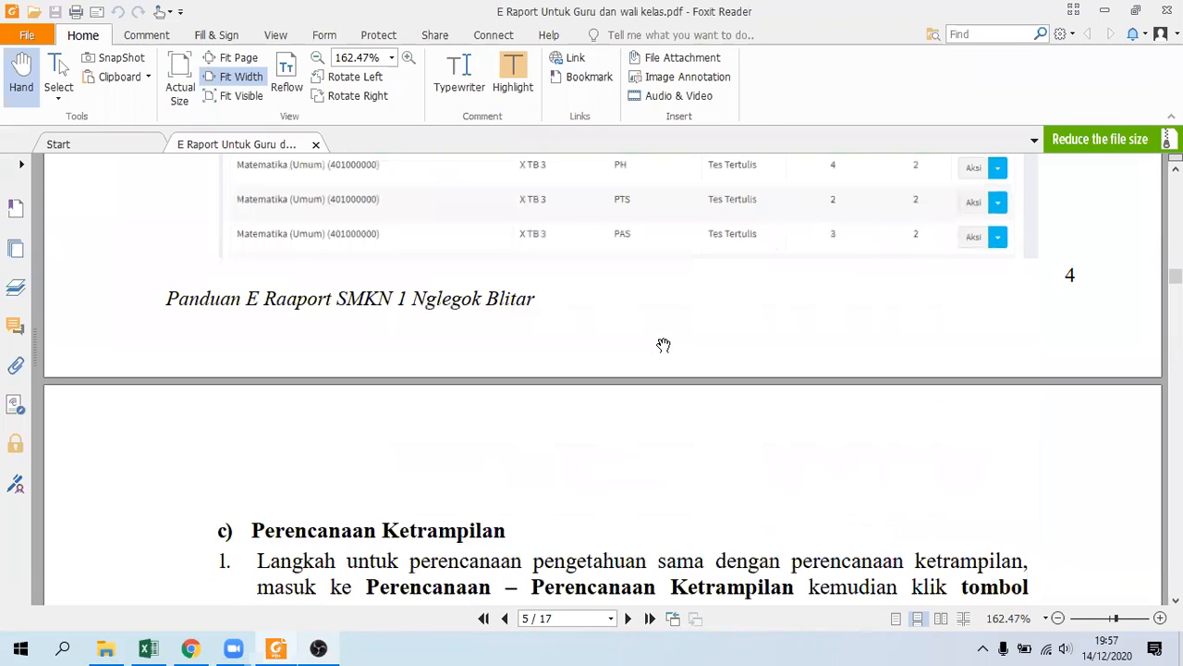
scroll(664, 345, down, 3)
scroll(664, 344, down, 10)
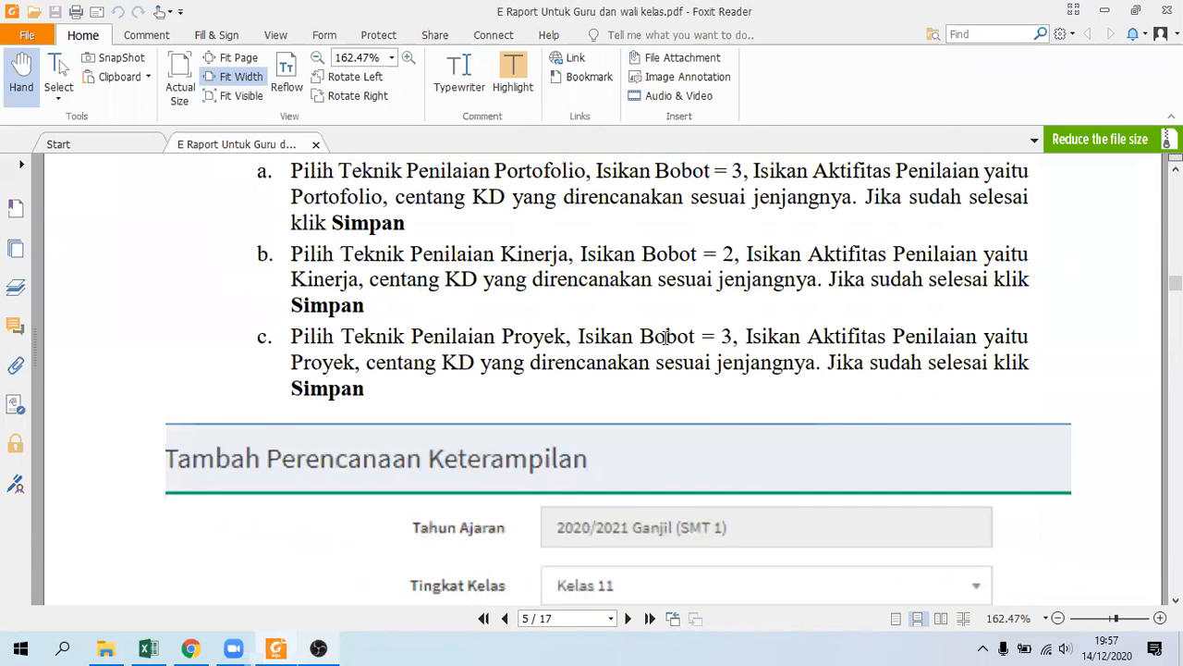
scroll(666, 337, up, 2)
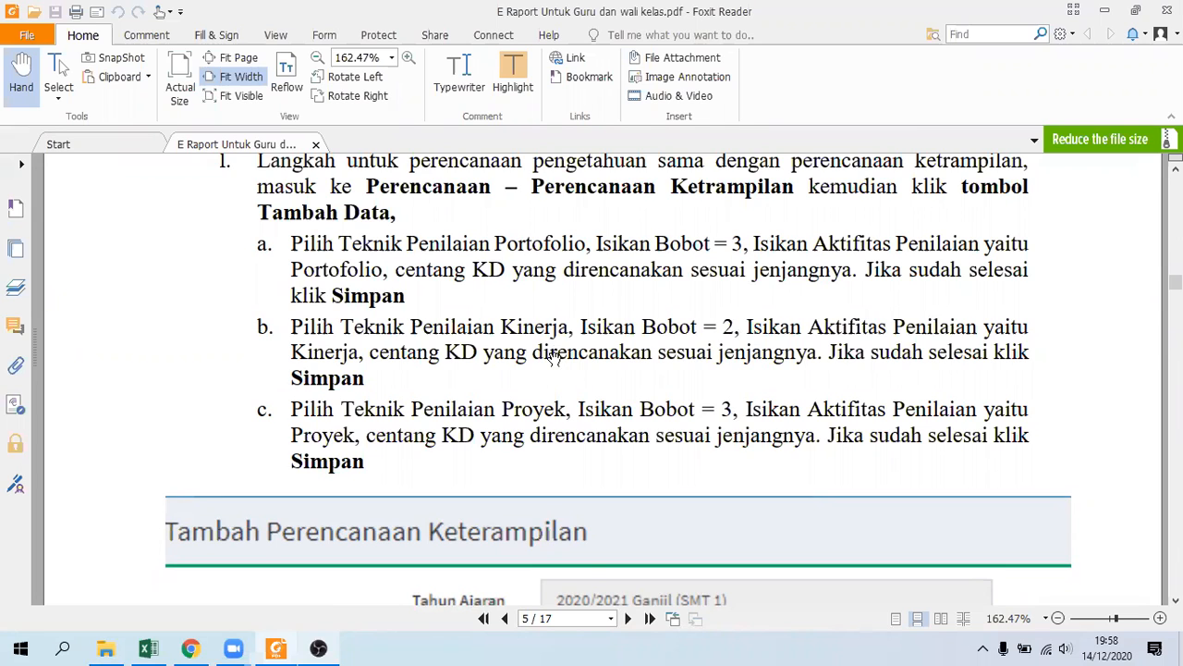
scroll(553, 357, down, 1)
scroll(553, 359, down, 4)
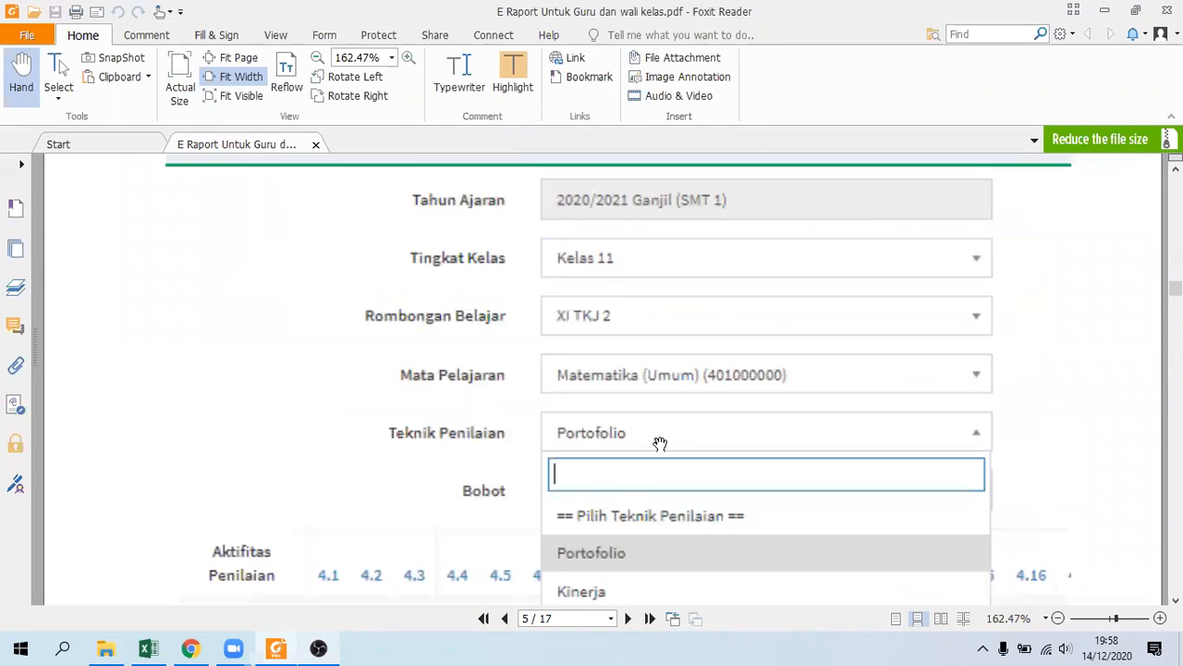
scroll(660, 443, down, 1)
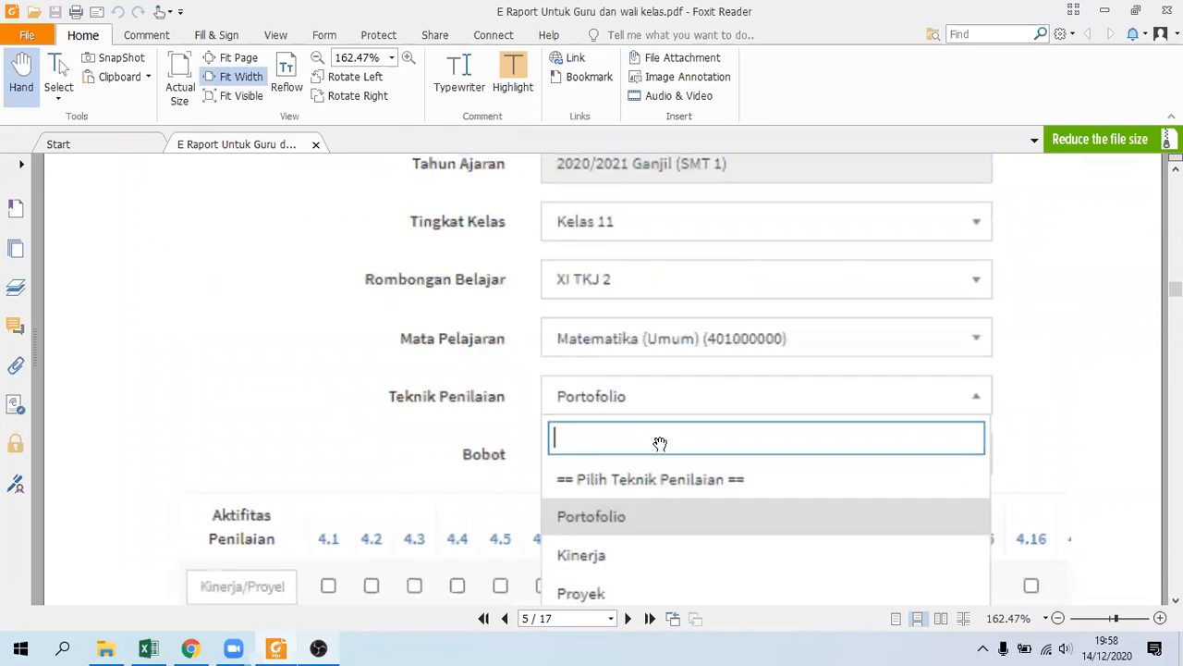
scroll(660, 444, down, 3)
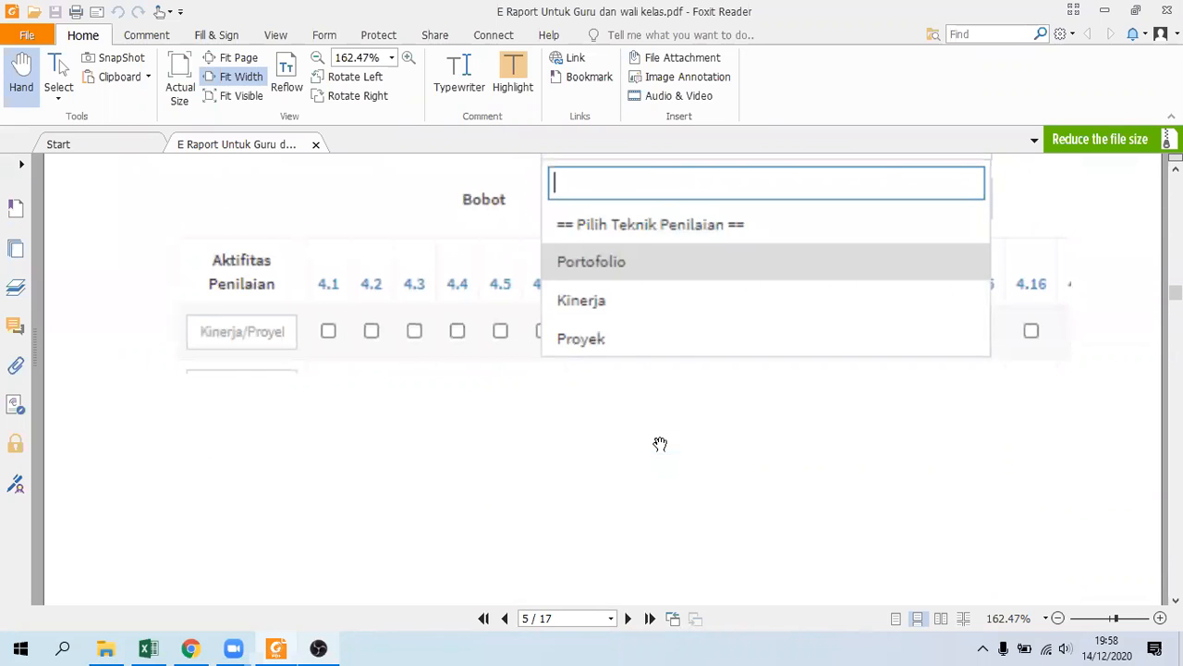
scroll(660, 444, down, 1)
scroll(660, 443, down, 1)
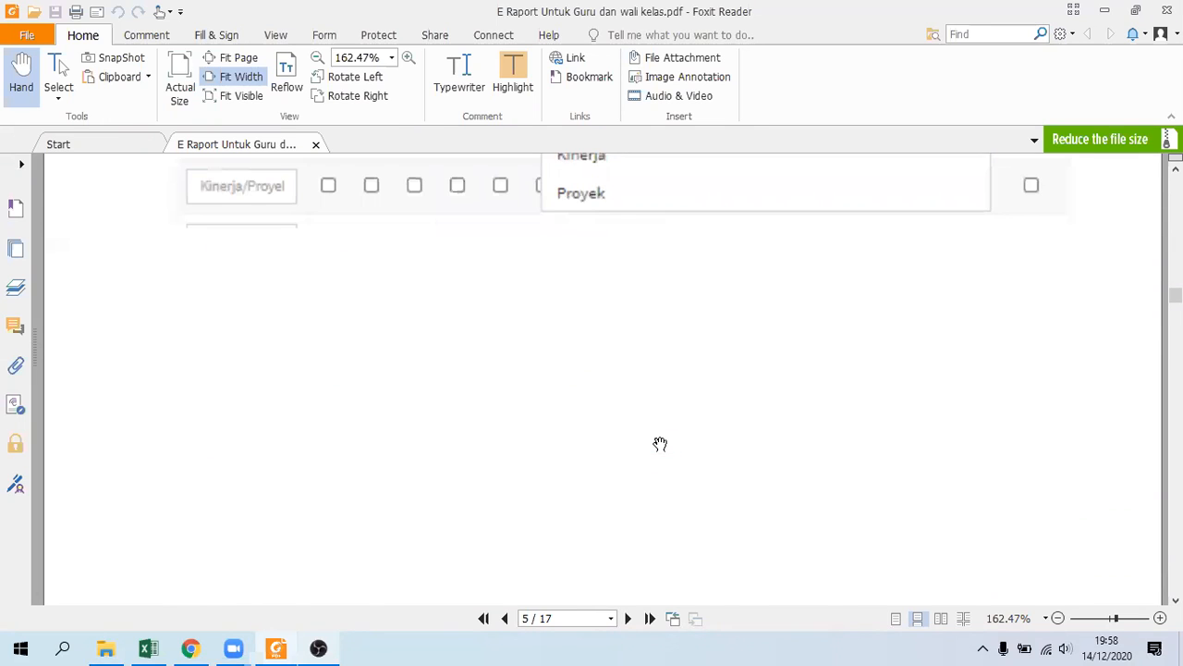
Examine the completed Portofolio skills plan example and the table of assessment techniques and weights on page 6.
scroll(660, 444, down, 3)
scroll(660, 443, down, 1)
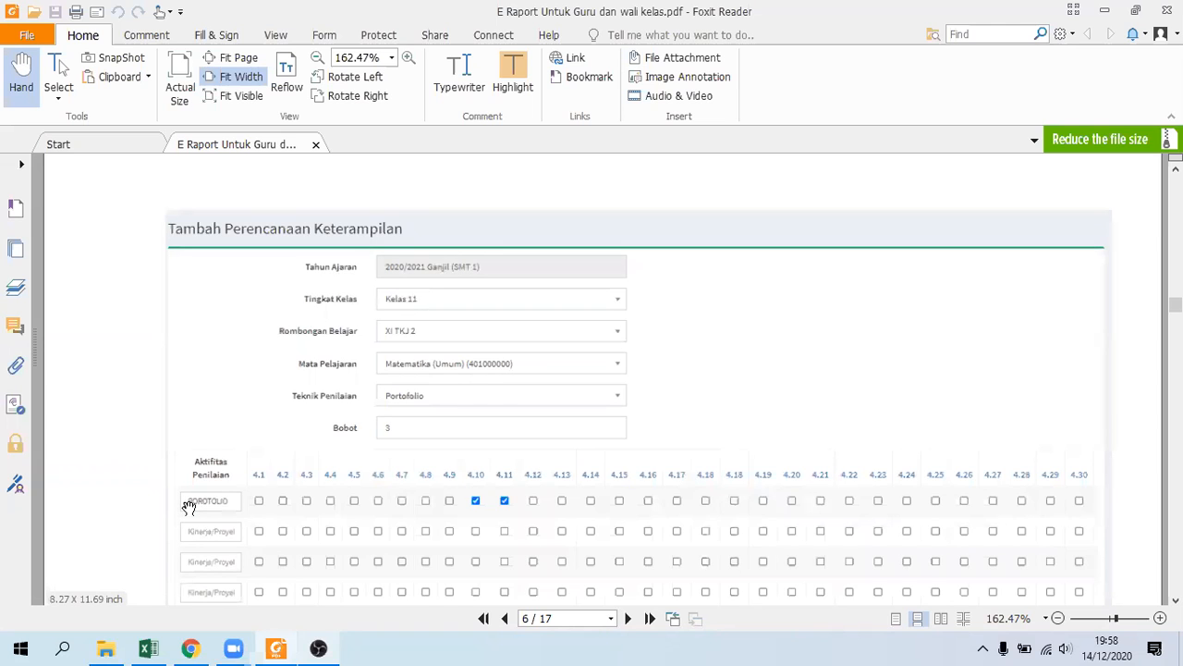
scroll(417, 372, down, 1)
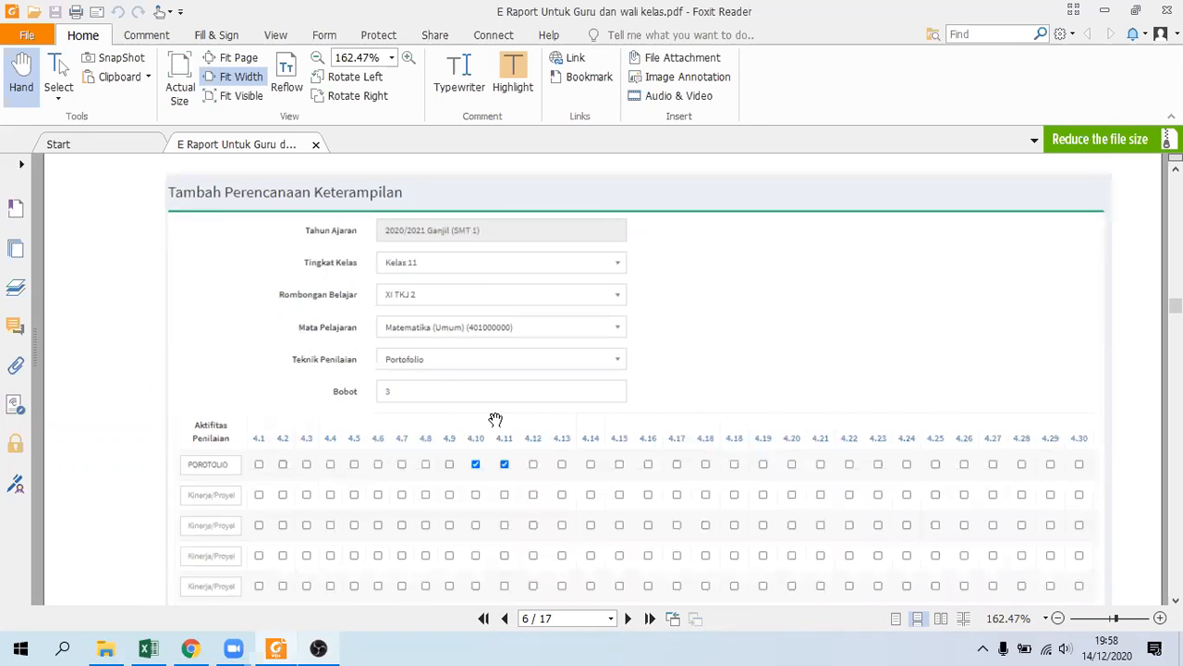
scroll(496, 418, down, 1)
scroll(736, 461, down, 3)
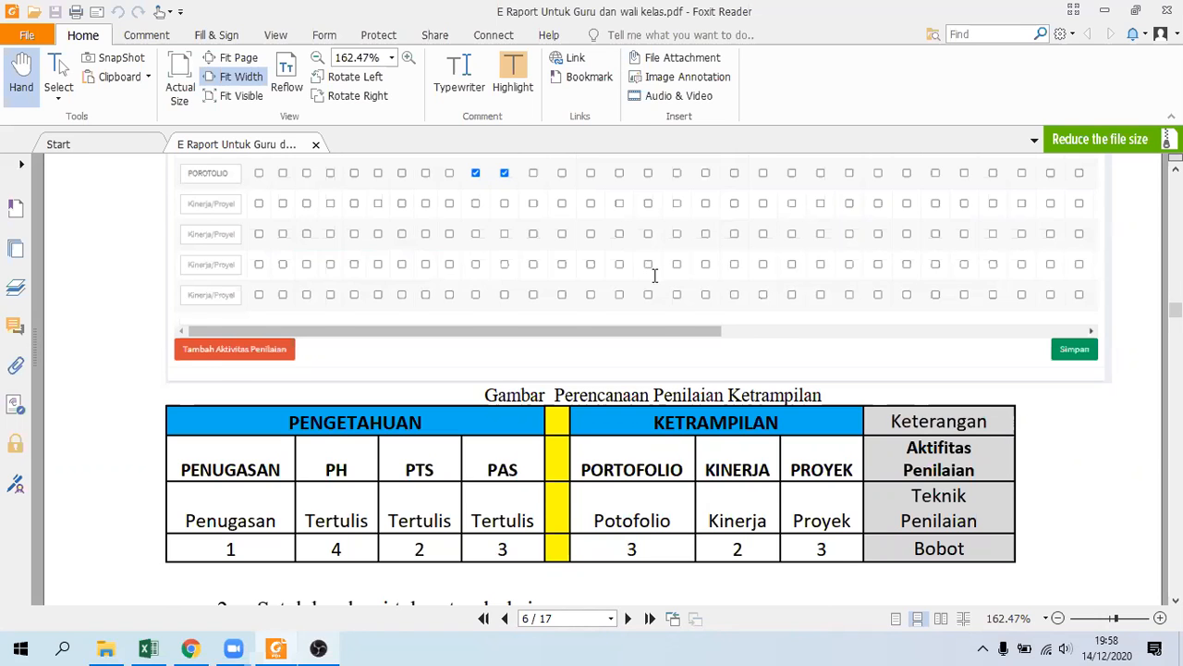
Read the guide's instructions for duplicating skills plans to other classes and view the accompanying plan list.
scroll(653, 274, down, 3)
scroll(654, 274, down, 2)
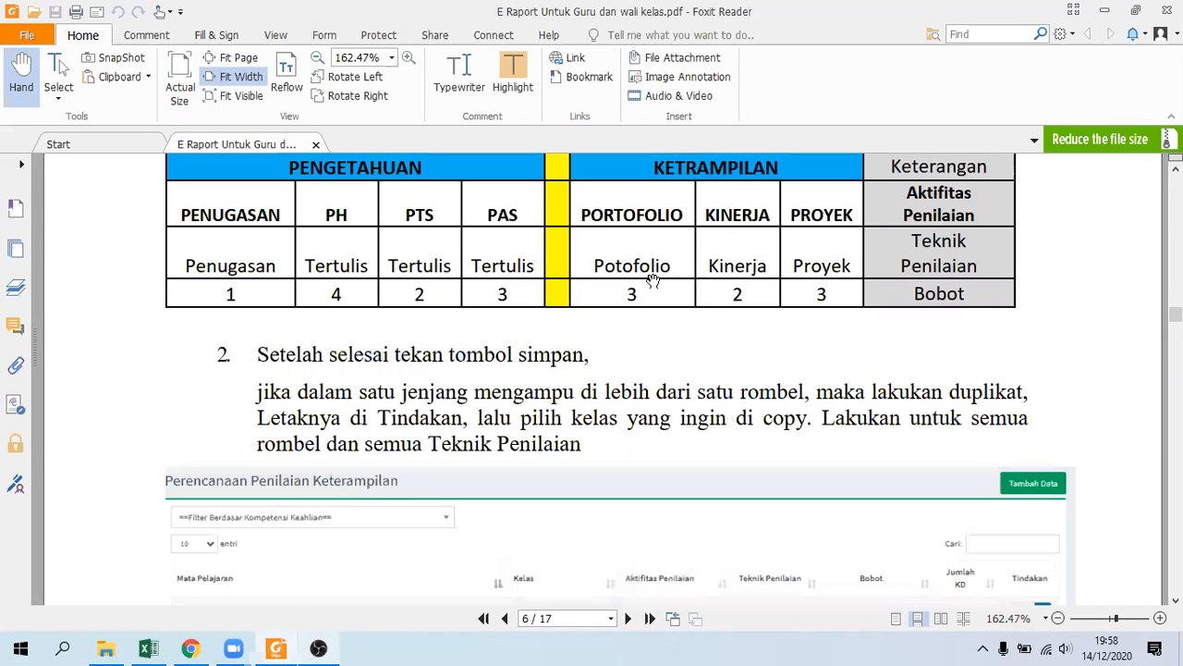
scroll(654, 280, down, 3)
scroll(1083, 513, down, 1)
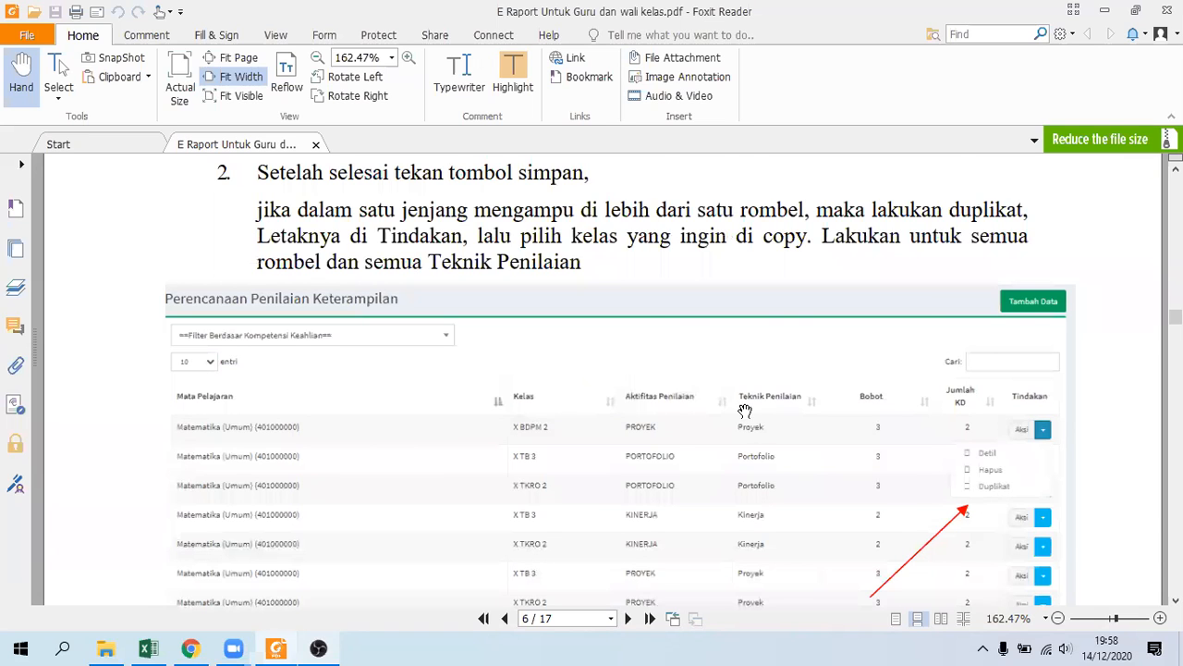
scroll(745, 410, down, 1)
scroll(745, 410, down, 3)
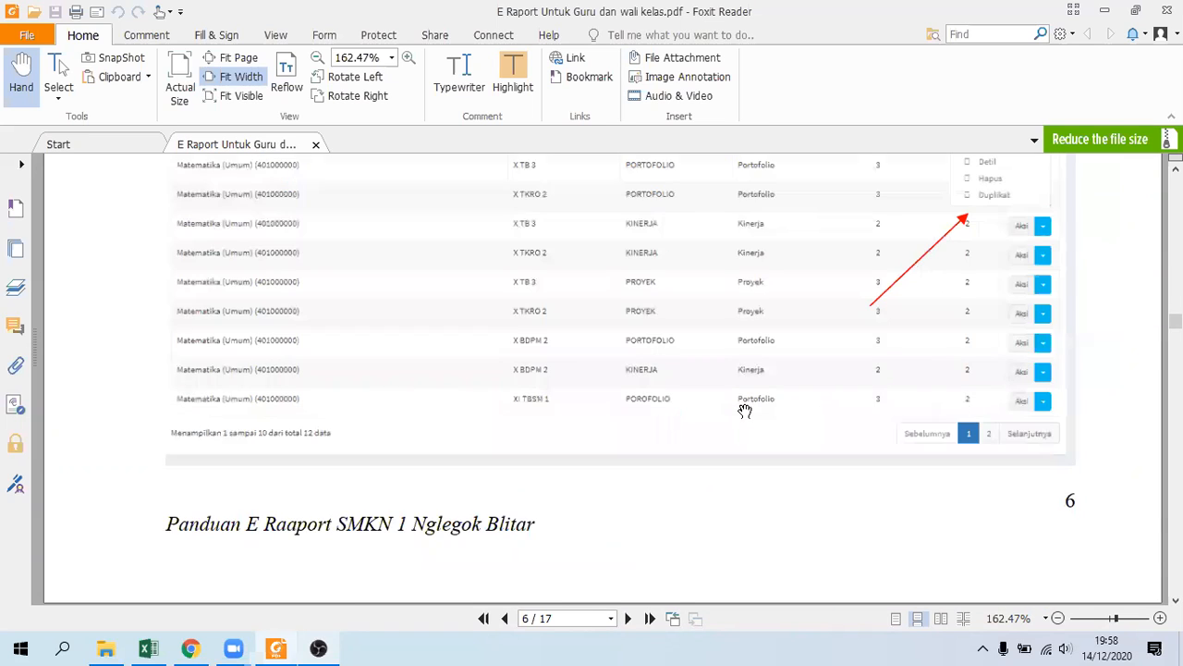
Read the page 7 instruction on checking the skills plans of every class and examine its example list.
scroll(745, 410, down, 2)
scroll(747, 405, down, 3)
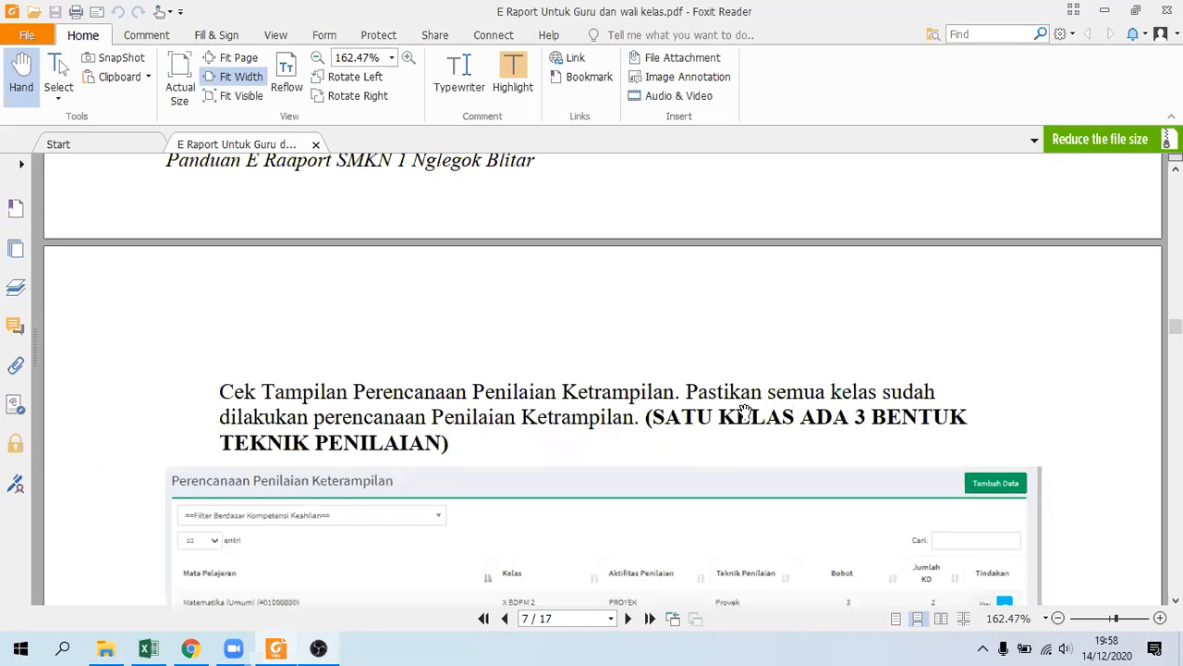
scroll(745, 409, down, 2)
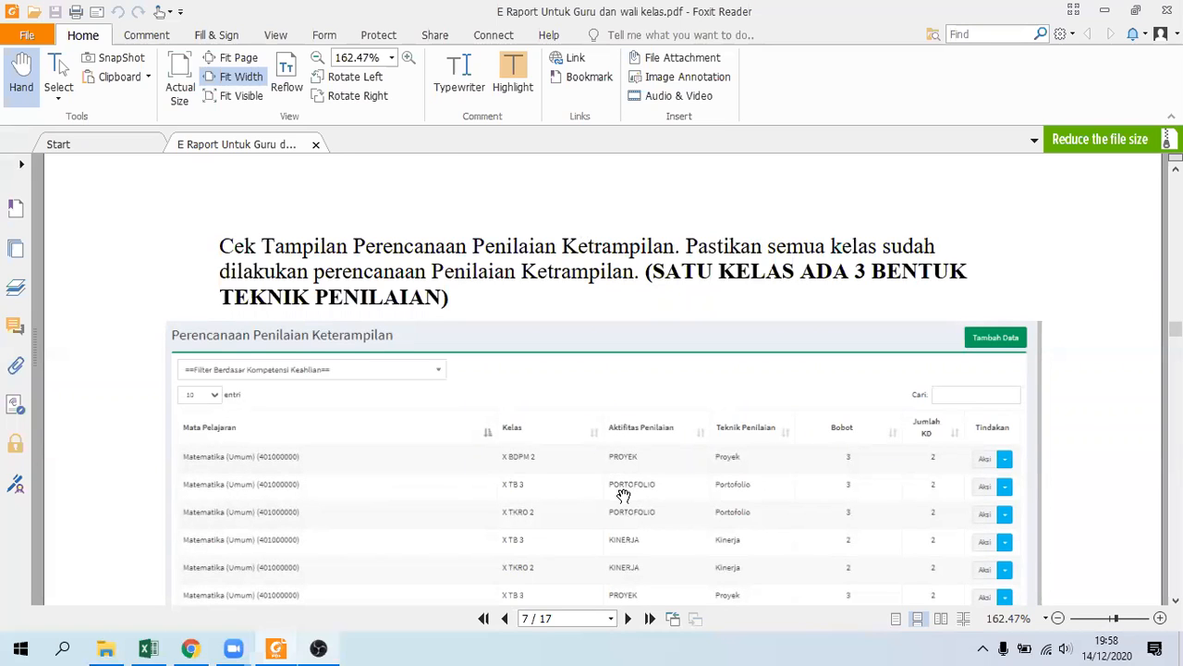
scroll(624, 496, down, 2)
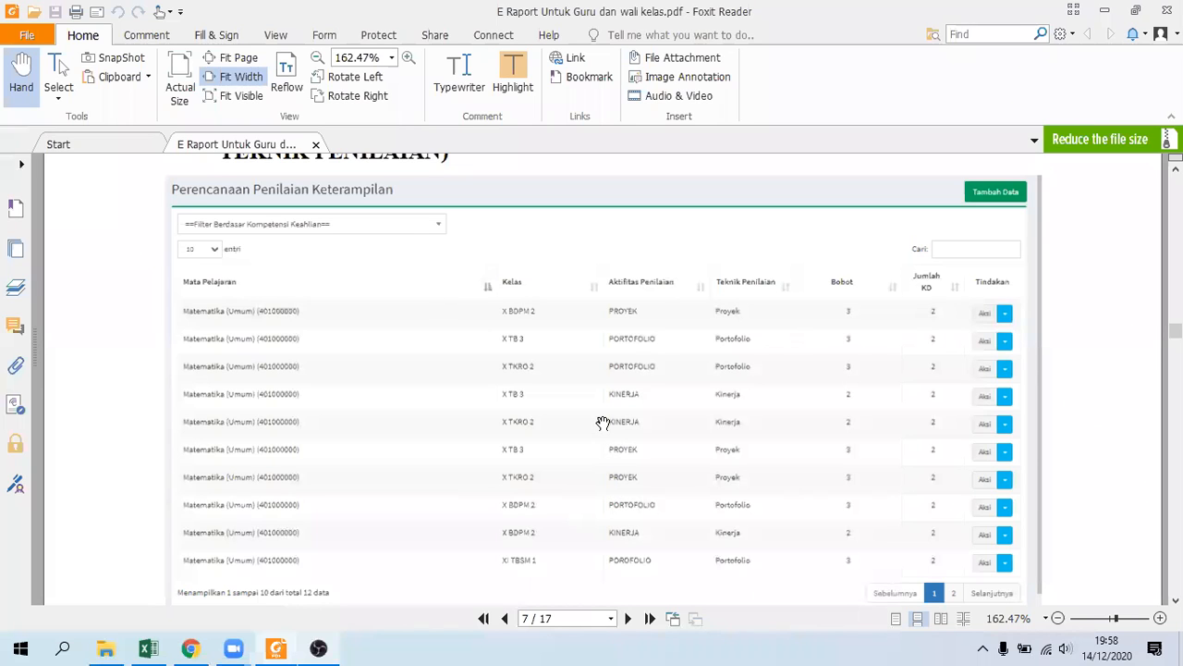
scroll(601, 423, down, 1)
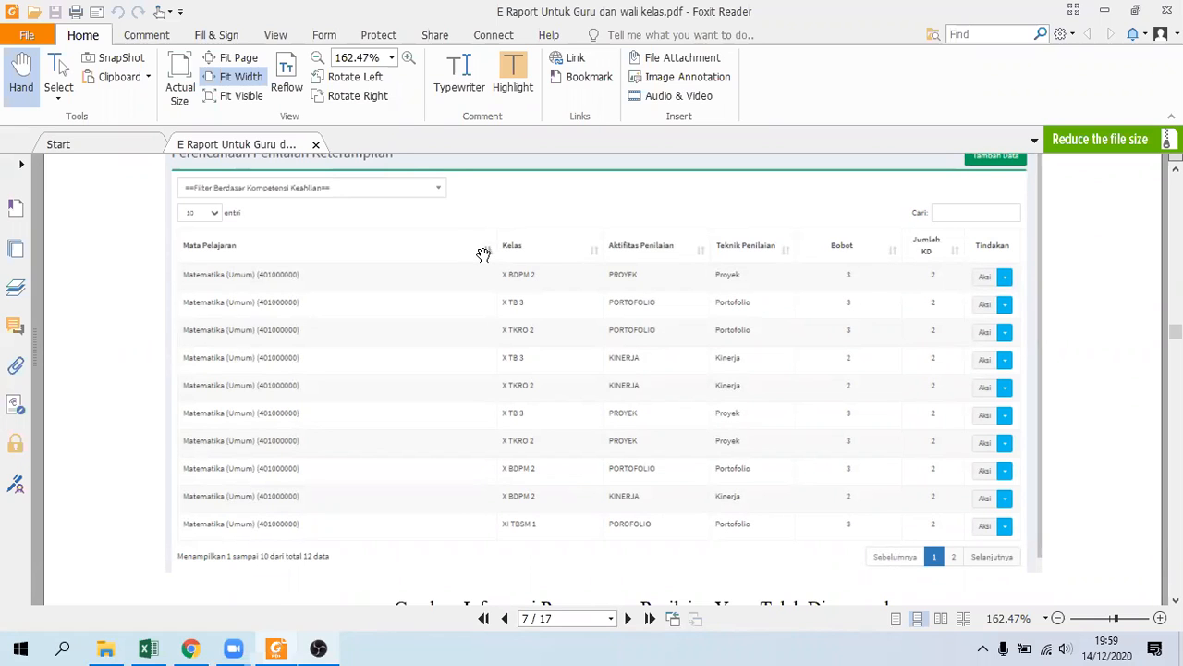
Switch back to e-Rapor in Chrome and sort the skills plan list by Mata Pelajaran in descending order.
mouse_move(190, 648)
click(188, 596)
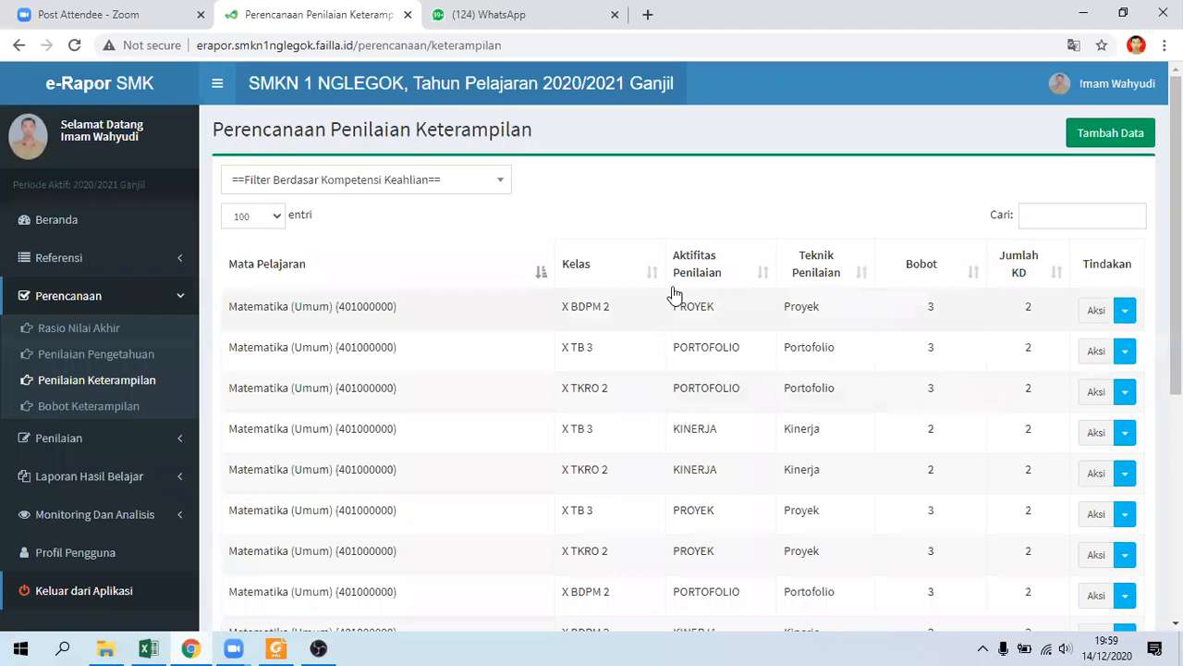
click(542, 277)
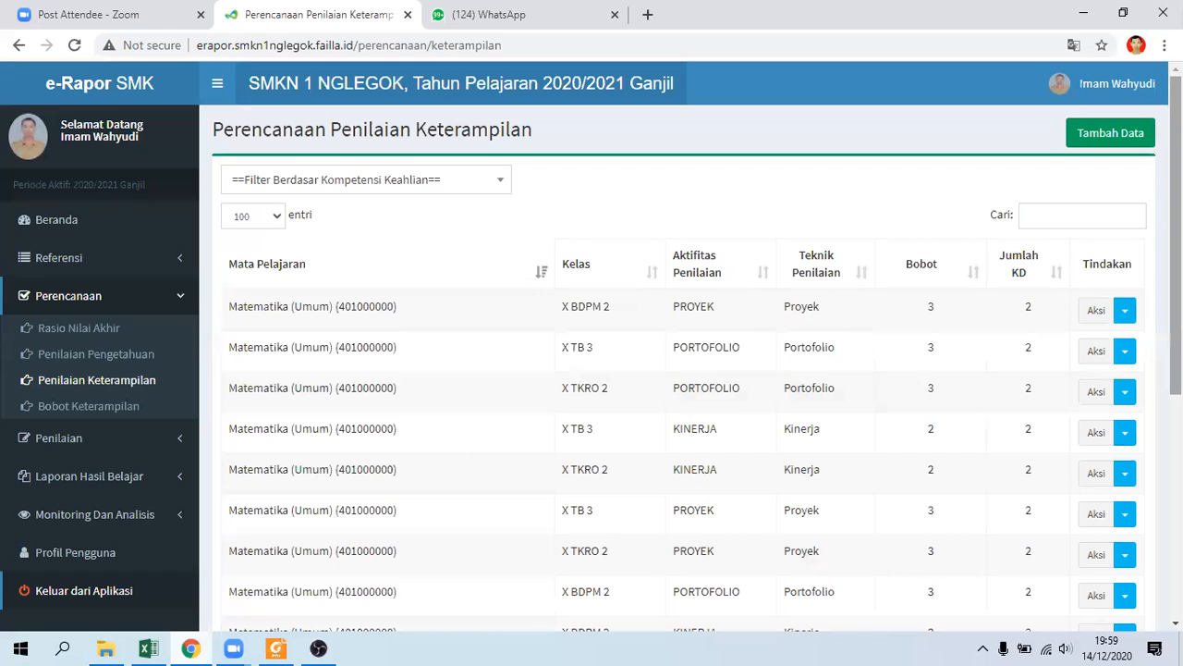
Look through the whole skills plan list and open the Penilaian Pengetahuan scoring page.
drag(1175, 231, 1175, 453)
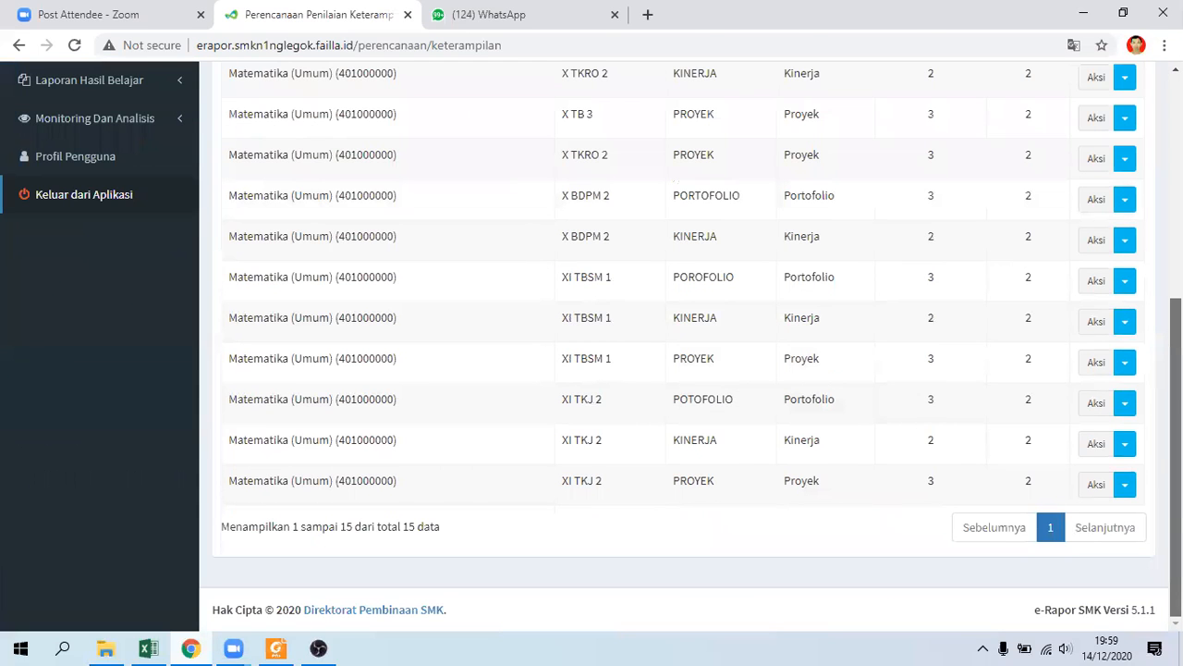
drag(1174, 453, 1175, 412)
scroll(438, 234, up, 4)
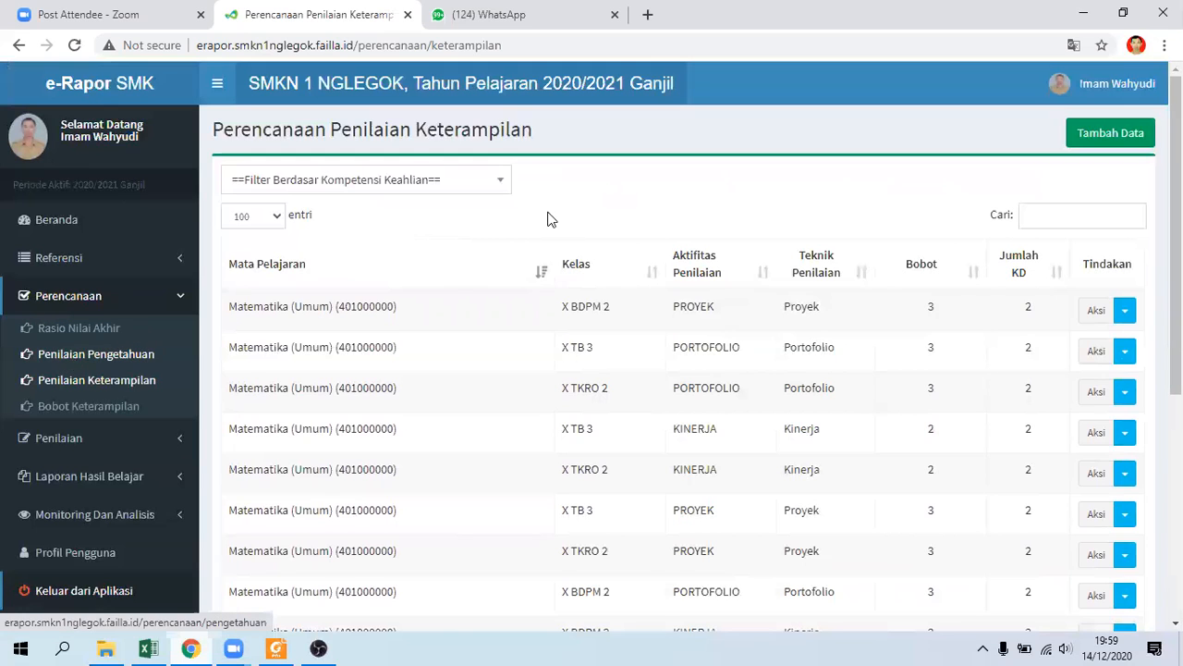
click(60, 447)
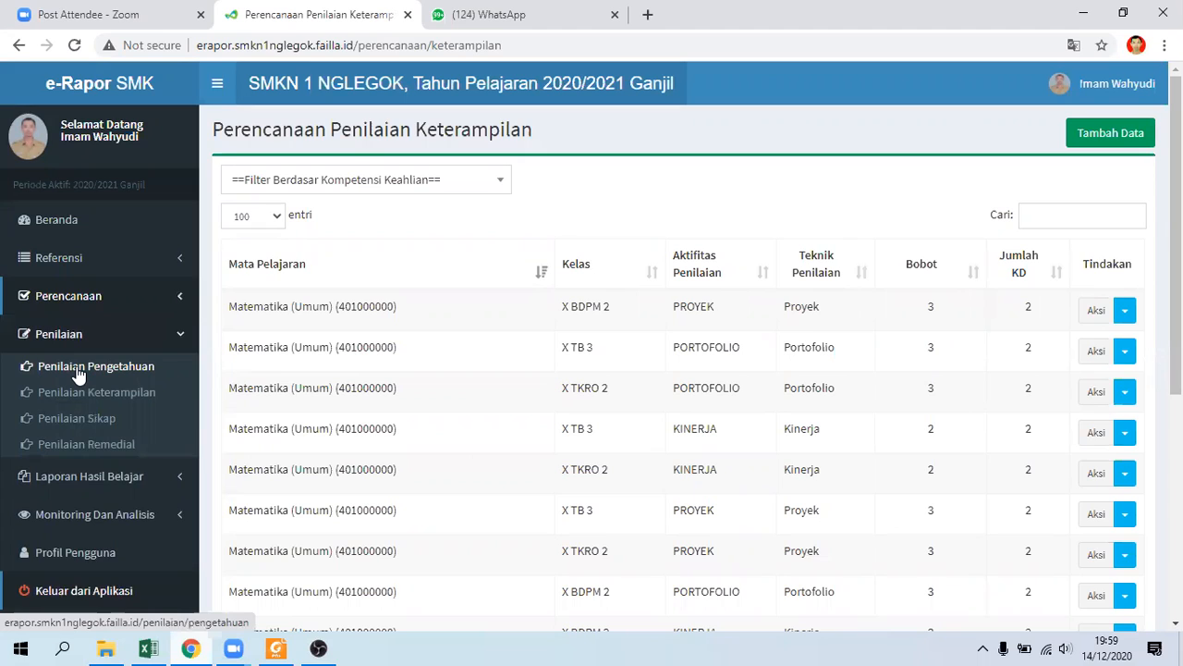
click(77, 366)
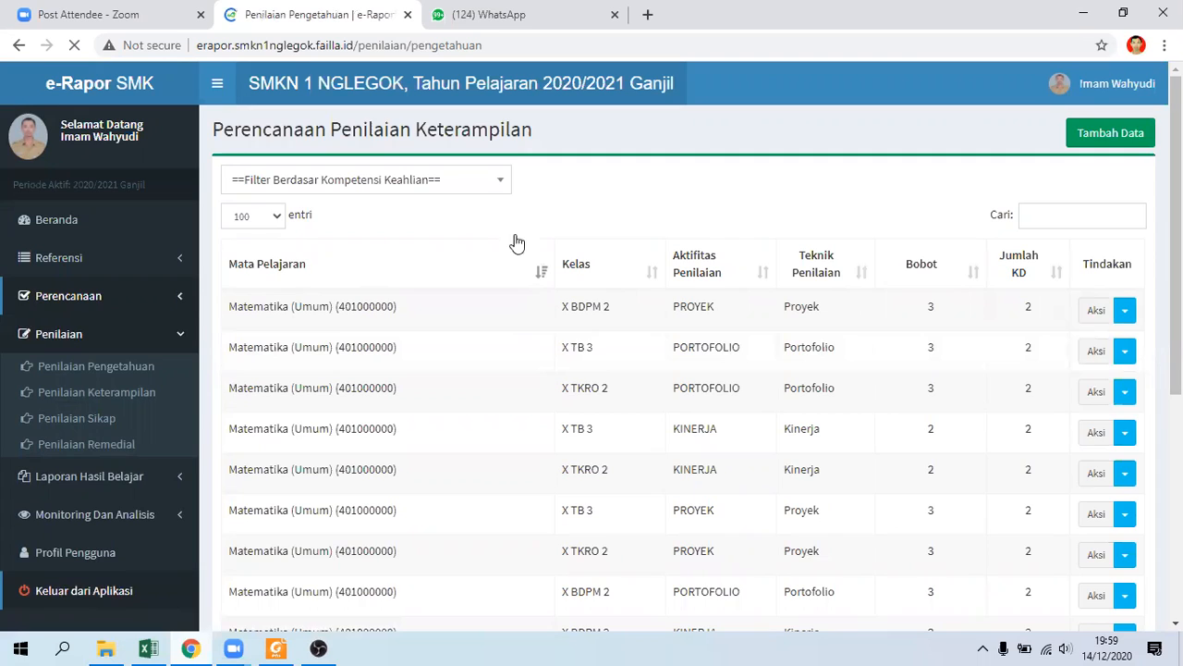
Load the knowledge score table for Kelas 10, X BDPM 2, Matematika (Umum) and the PENUGASAN assessment plan.
click(488, 227)
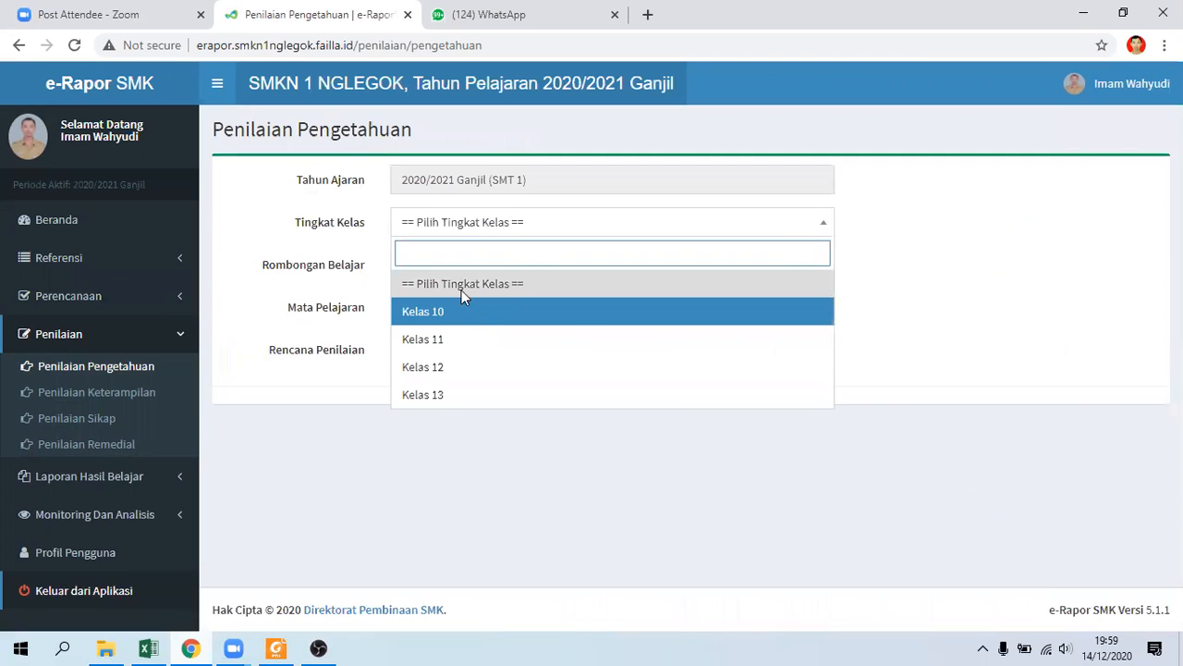
click(478, 321)
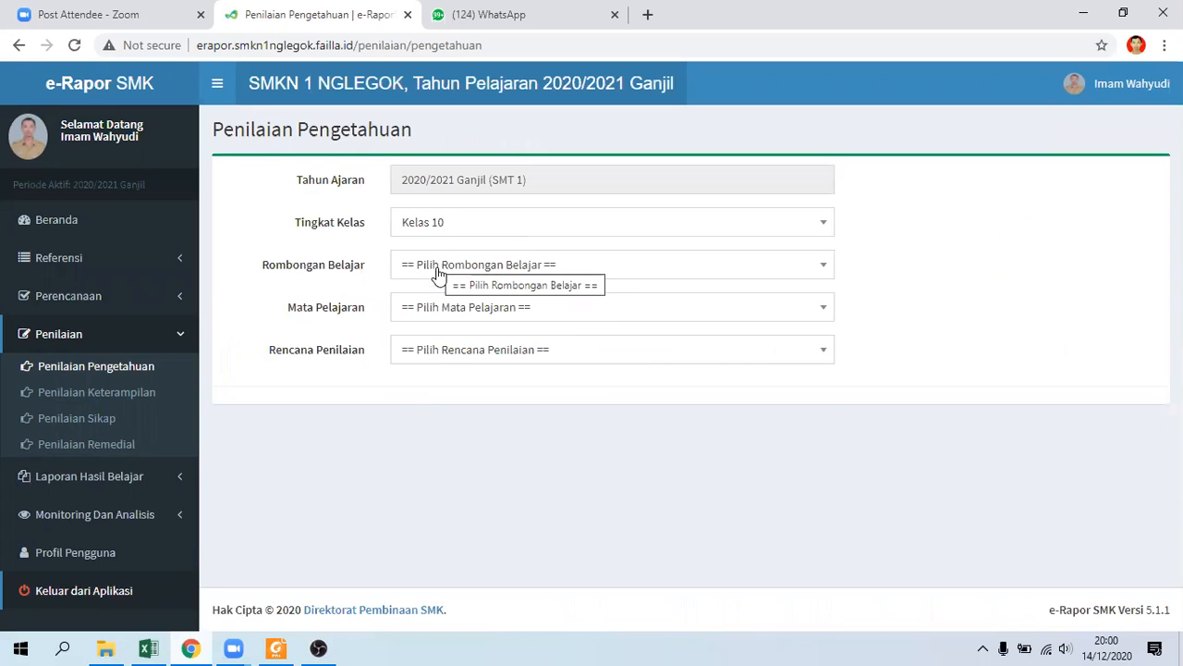
click(439, 269)
click(447, 359)
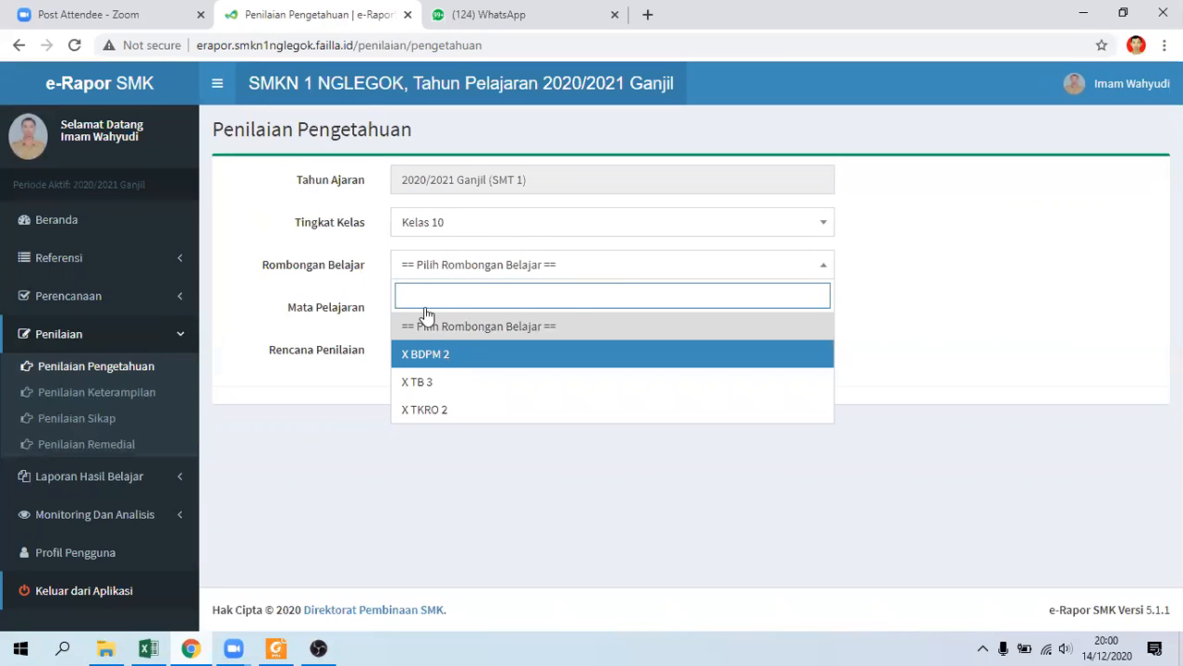
click(439, 307)
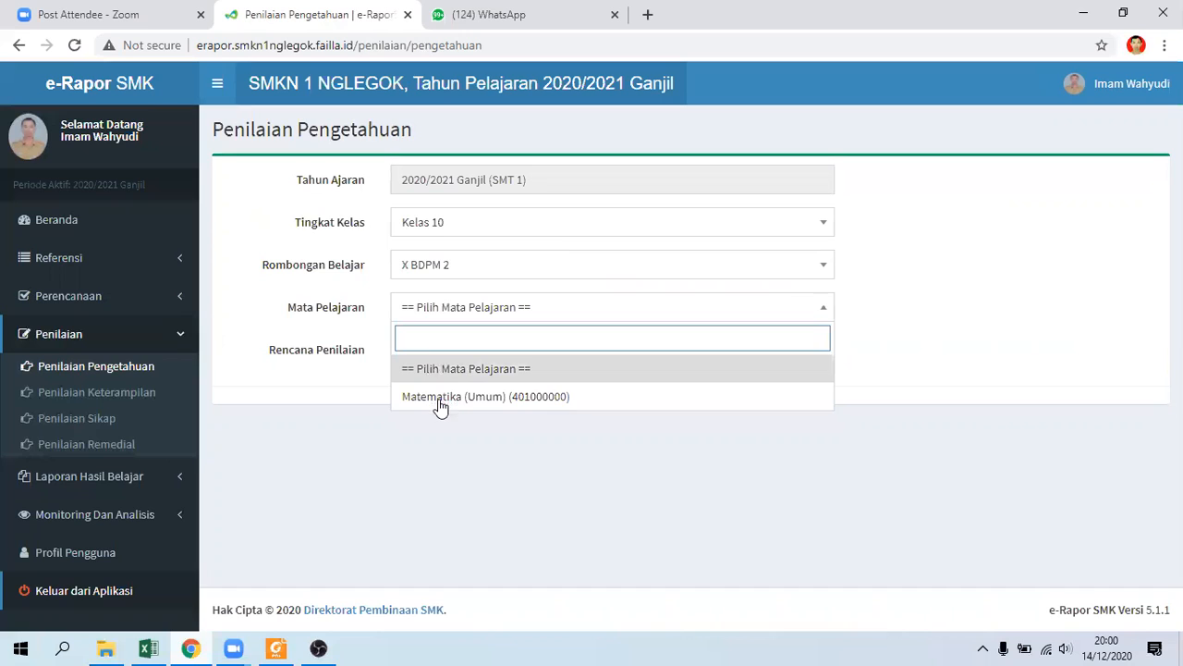
key(Return)
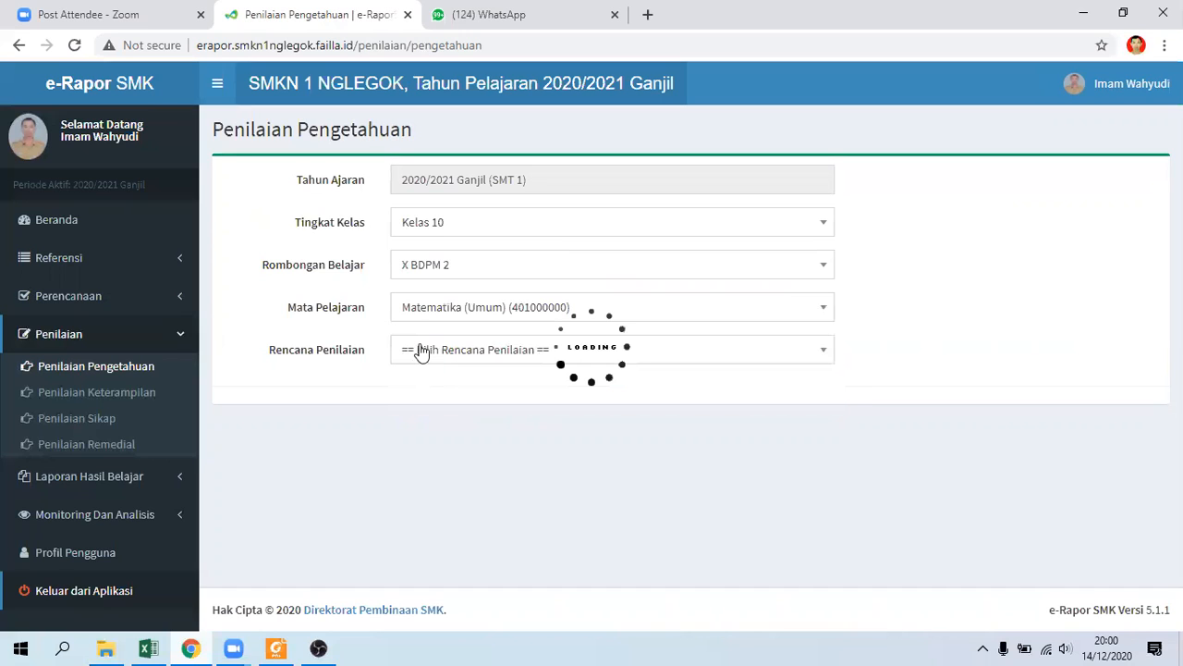
click(421, 352)
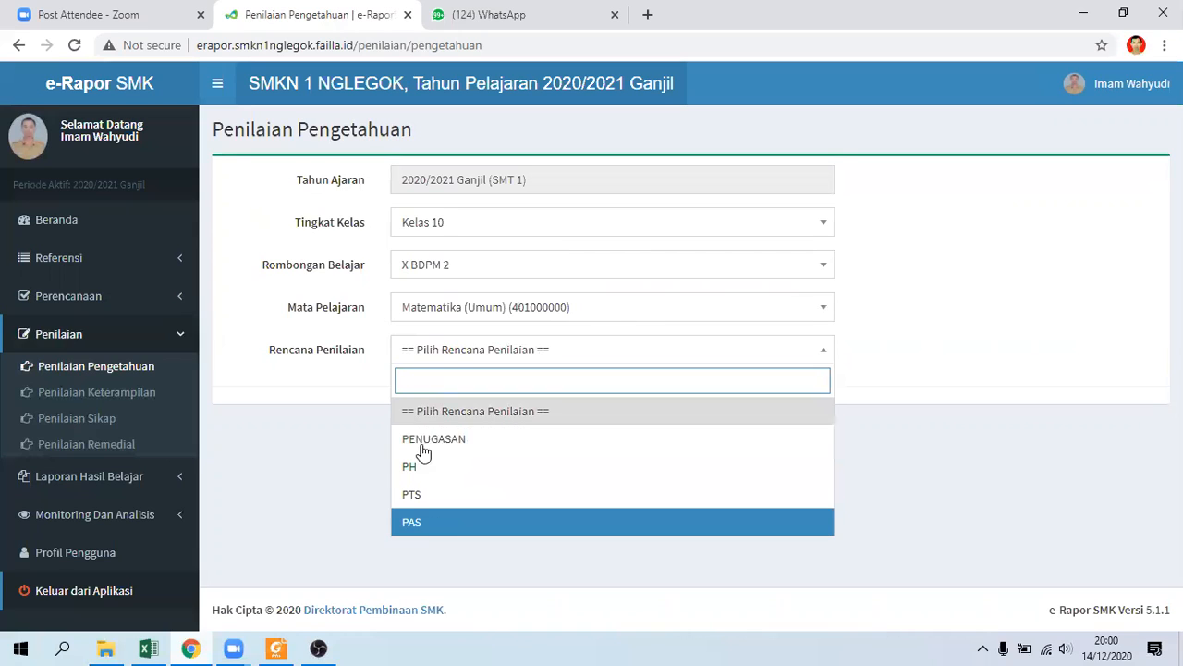
click(423, 450)
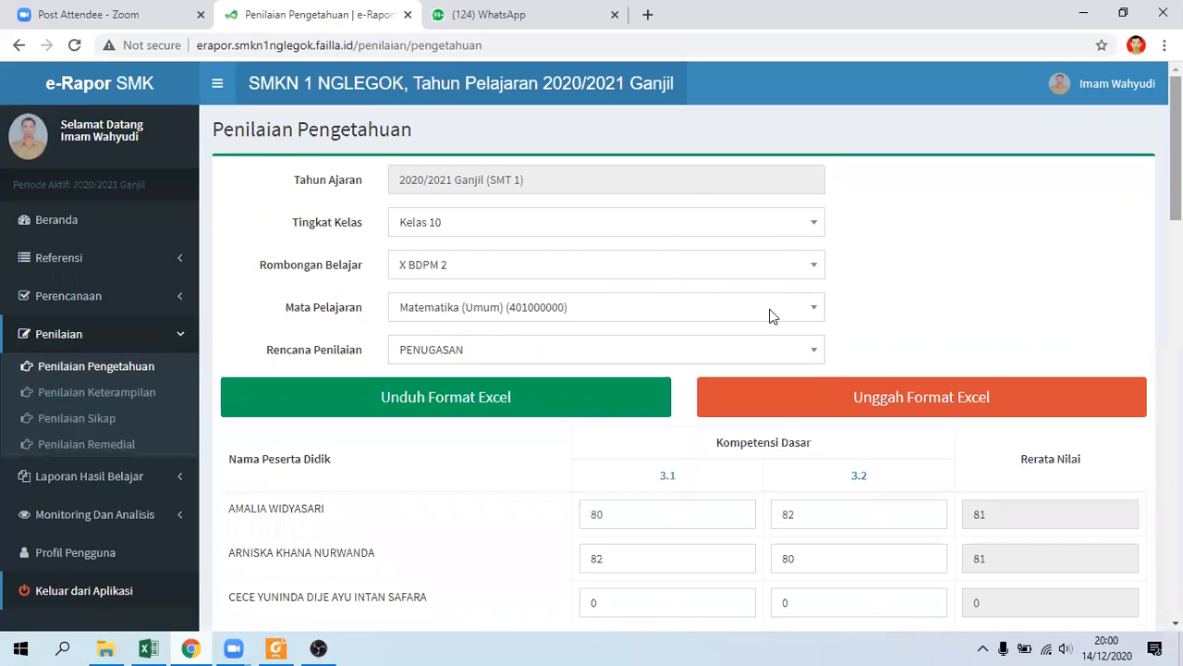
Enter competency 3.1 scores of 80, 81 and 82 for the third, fourth and fifth students in the table.
scroll(584, 447, down, 2)
click(607, 411)
key(BackSpace)
text(80)
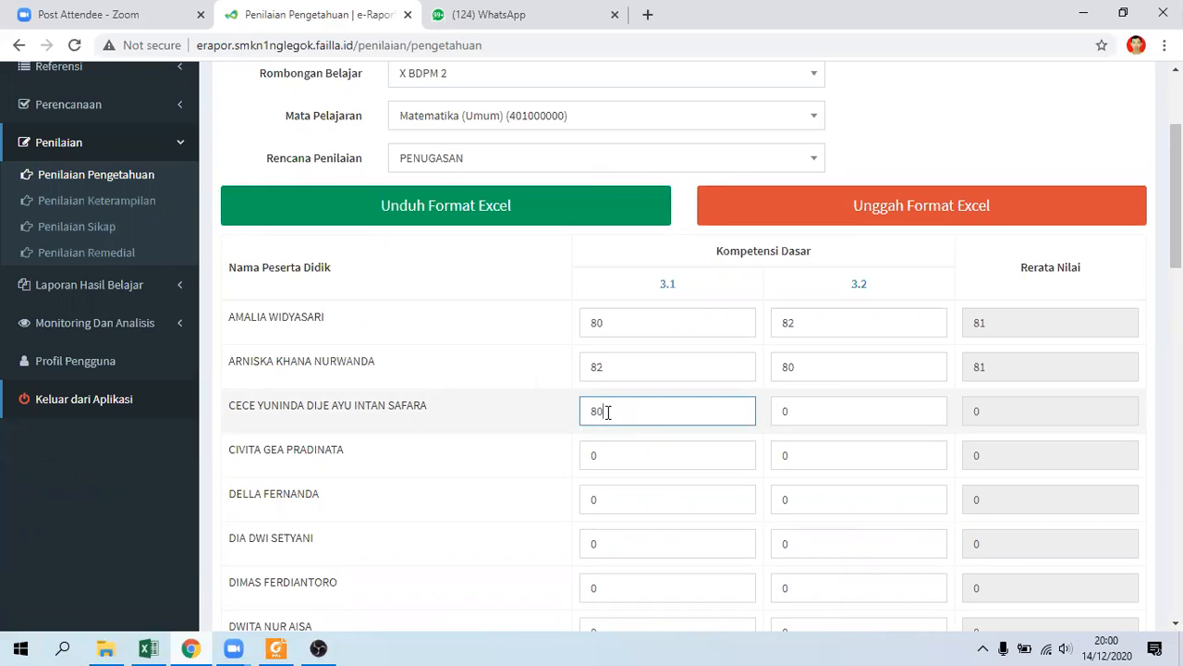
click(602, 460)
key(BackSpace)
text(81)
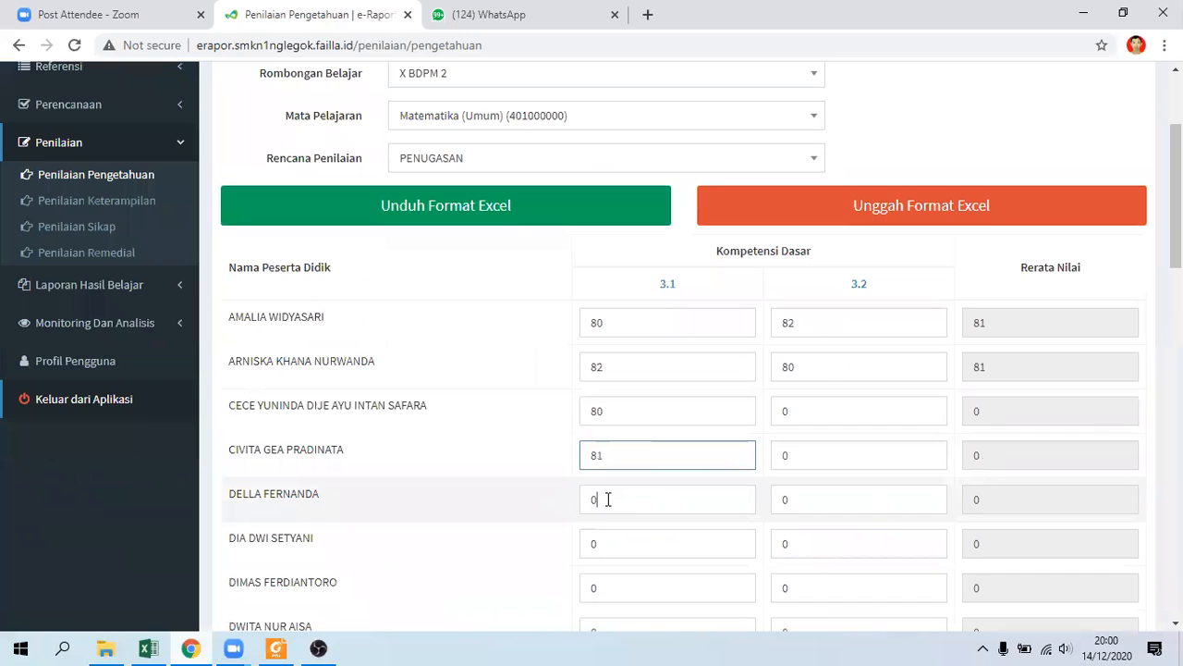
key(BackSpace)
text(2)
key(BackSpace)
text(82)
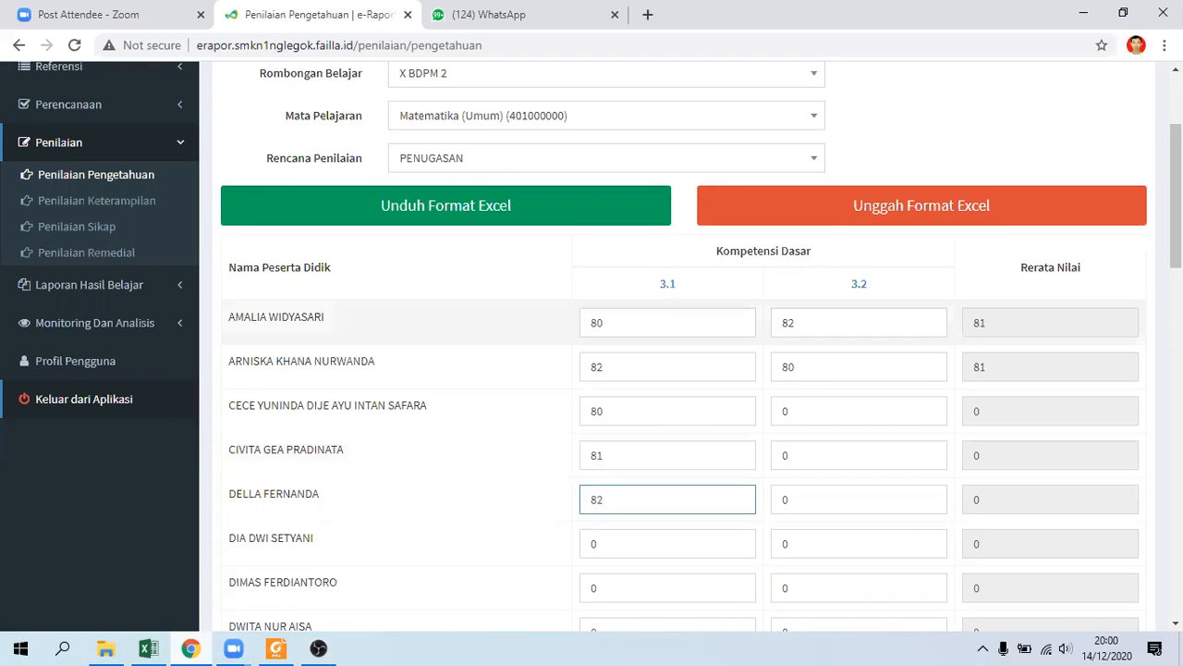
Save the PENUGASAN scores for X BDPM 2 and dismiss the confirmation message.
scroll(675, 351, down, 3)
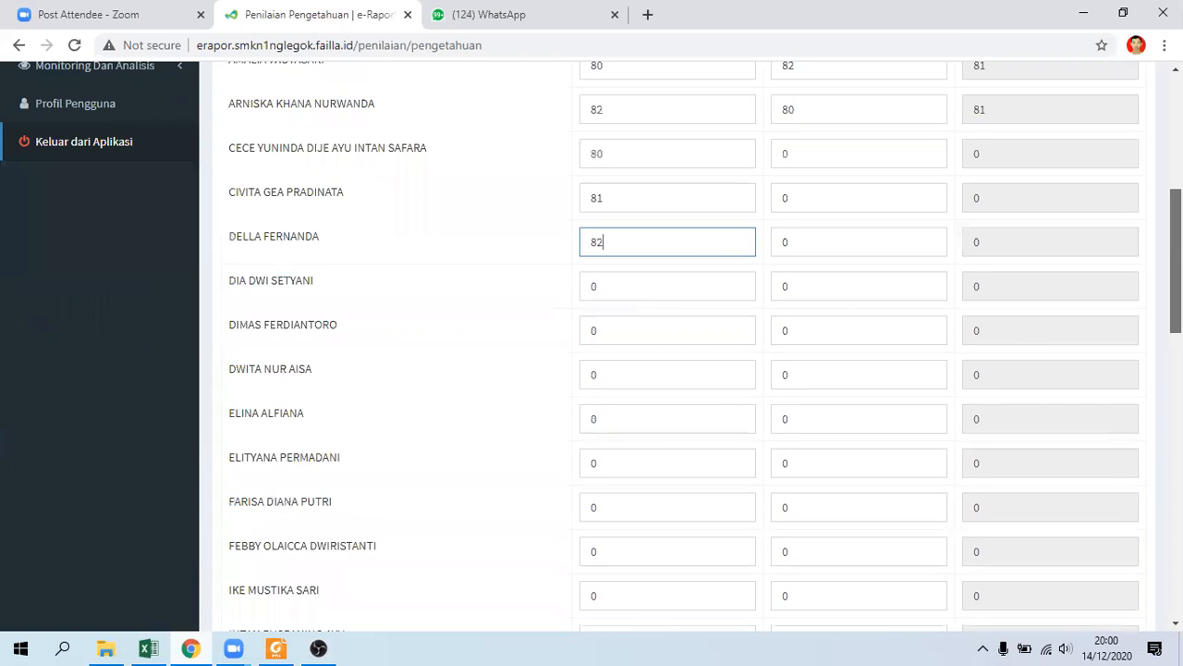
scroll(800, 568, down, 3)
scroll(801, 568, down, 6)
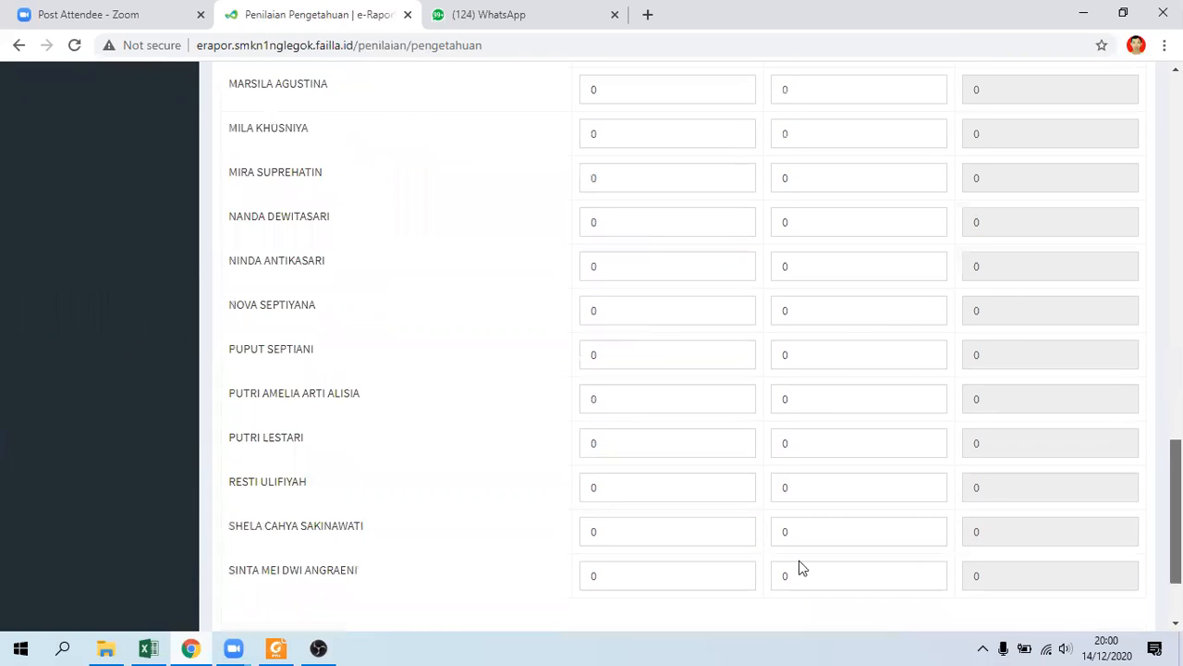
scroll(800, 567, down, 2)
click(244, 530)
click(240, 534)
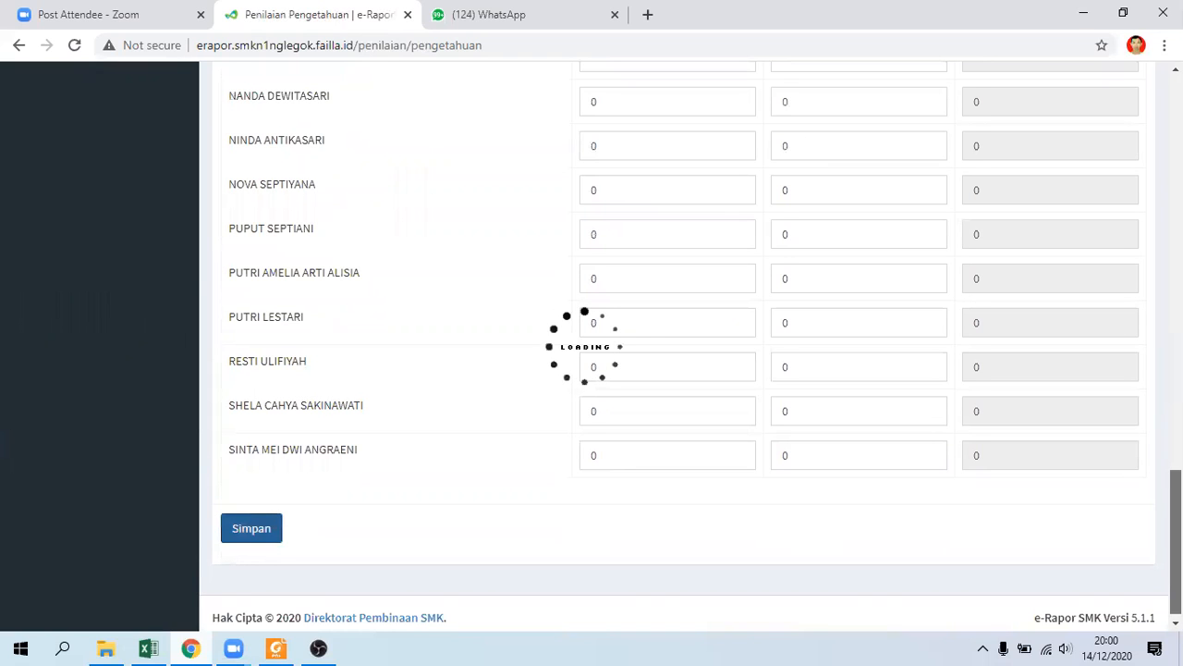
scroll(684, 342, up, 1)
scroll(752, 232, up, 10)
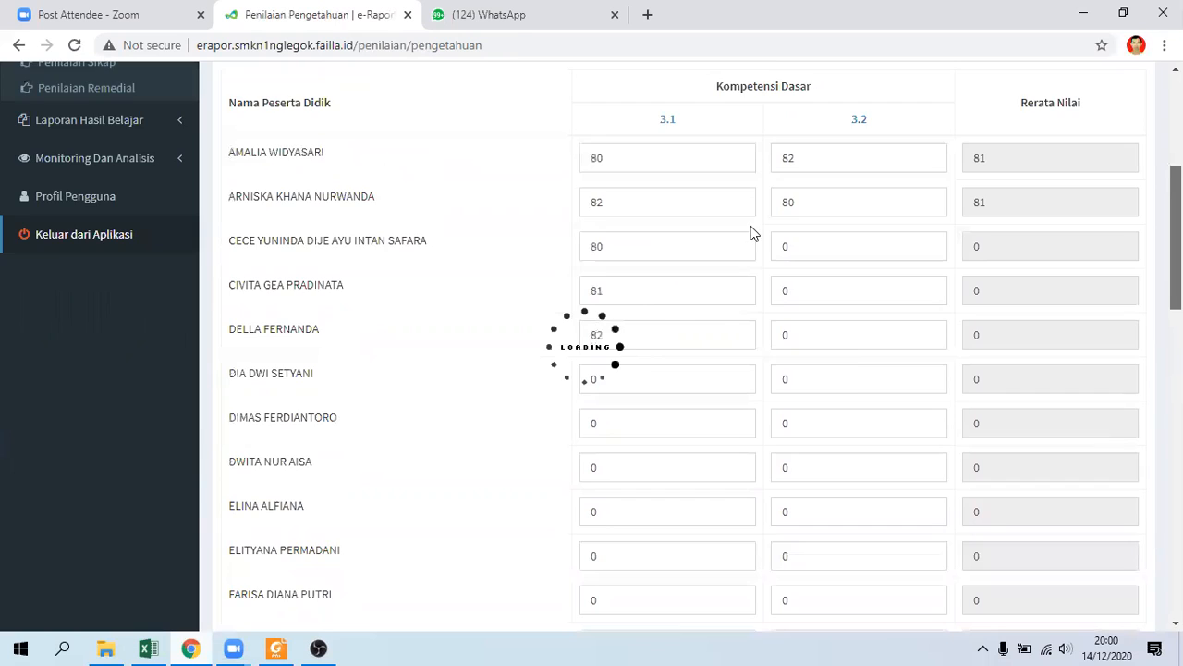
scroll(549, 265, up, 3)
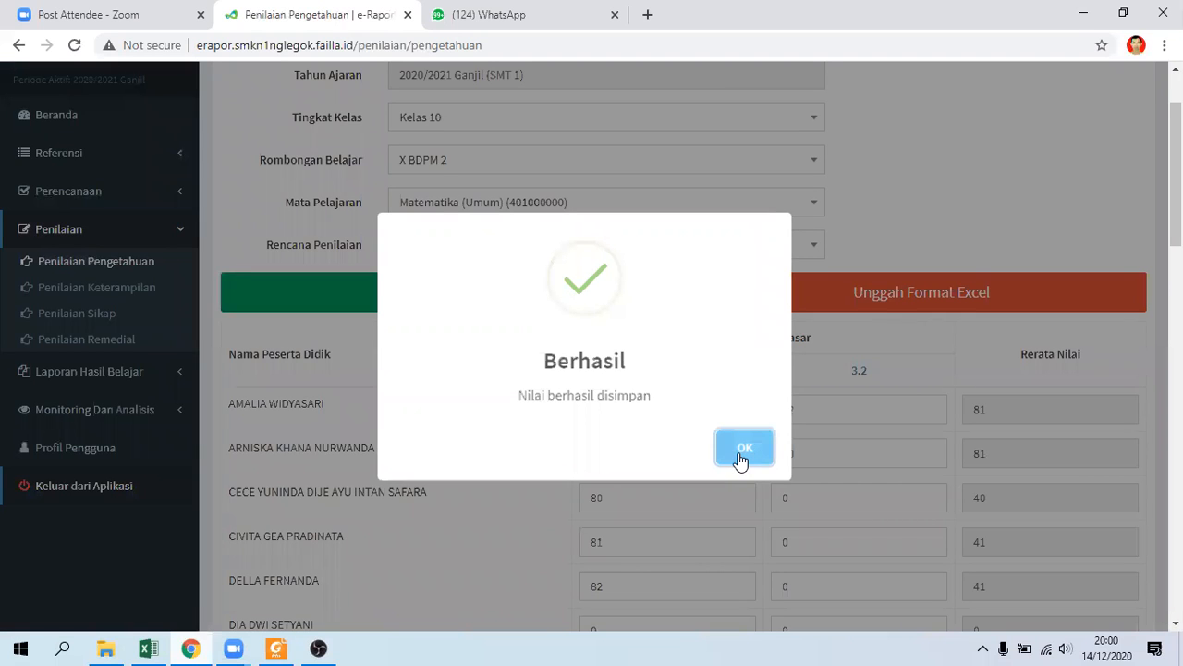
click(743, 449)
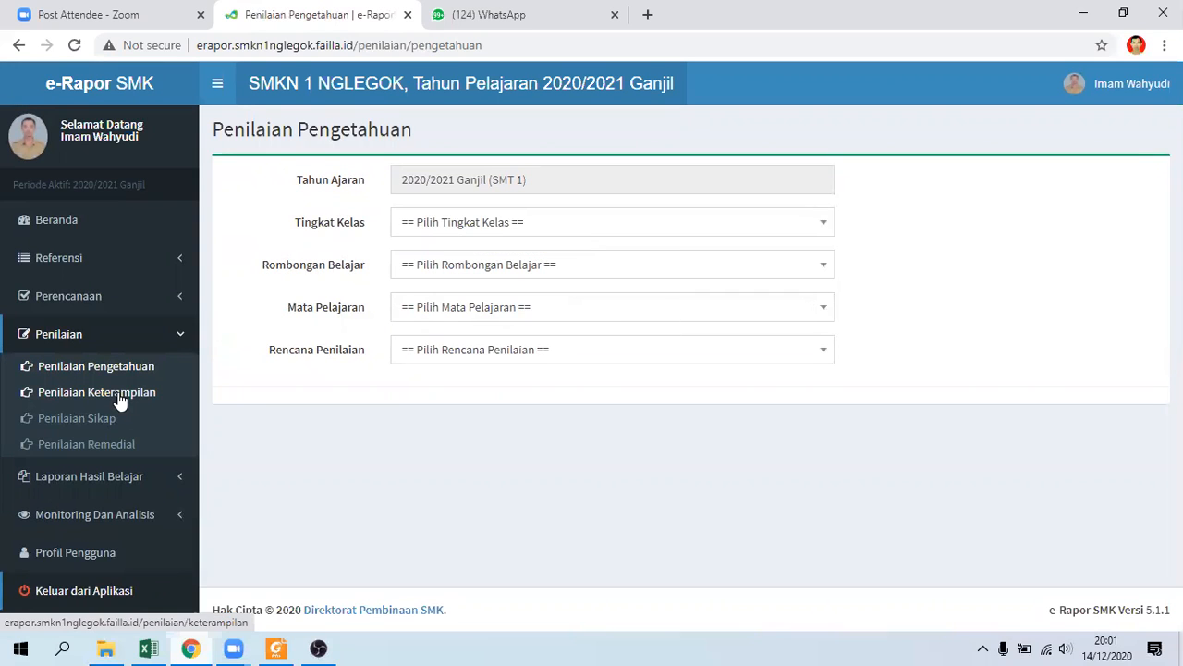
View the assessment plans available for Kelas 10, X BDPM 2, Matematika (Umum), and open Penilaian Keterampilan.
click(461, 242)
click(453, 311)
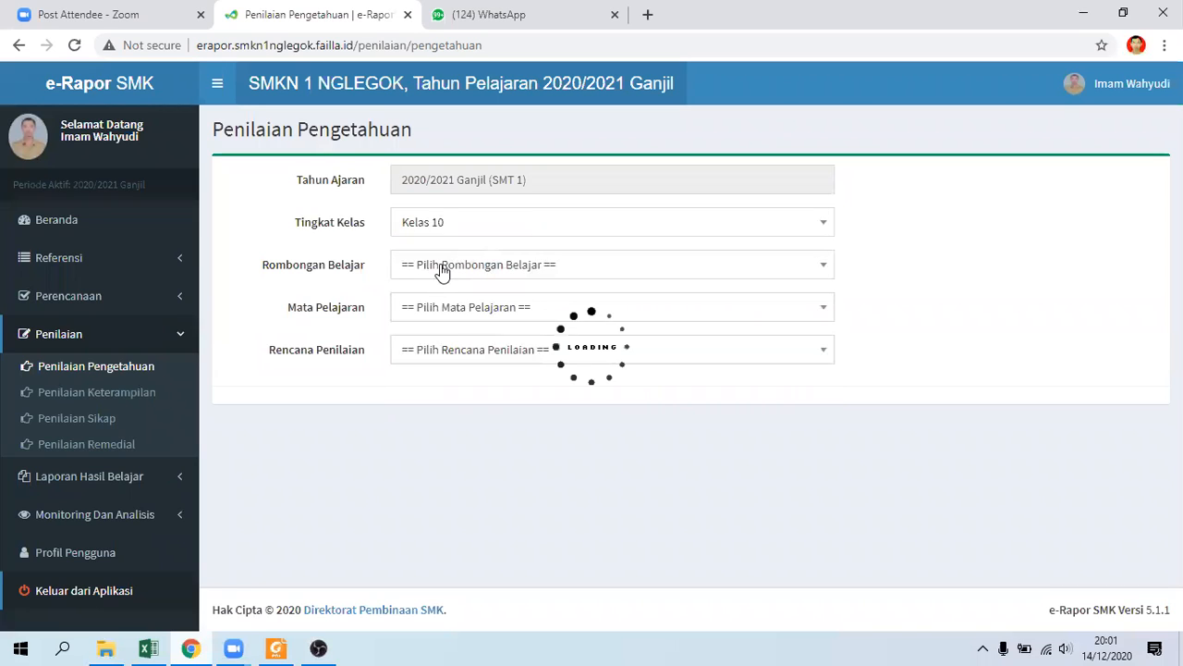
click(442, 271)
click(442, 271)
click(450, 356)
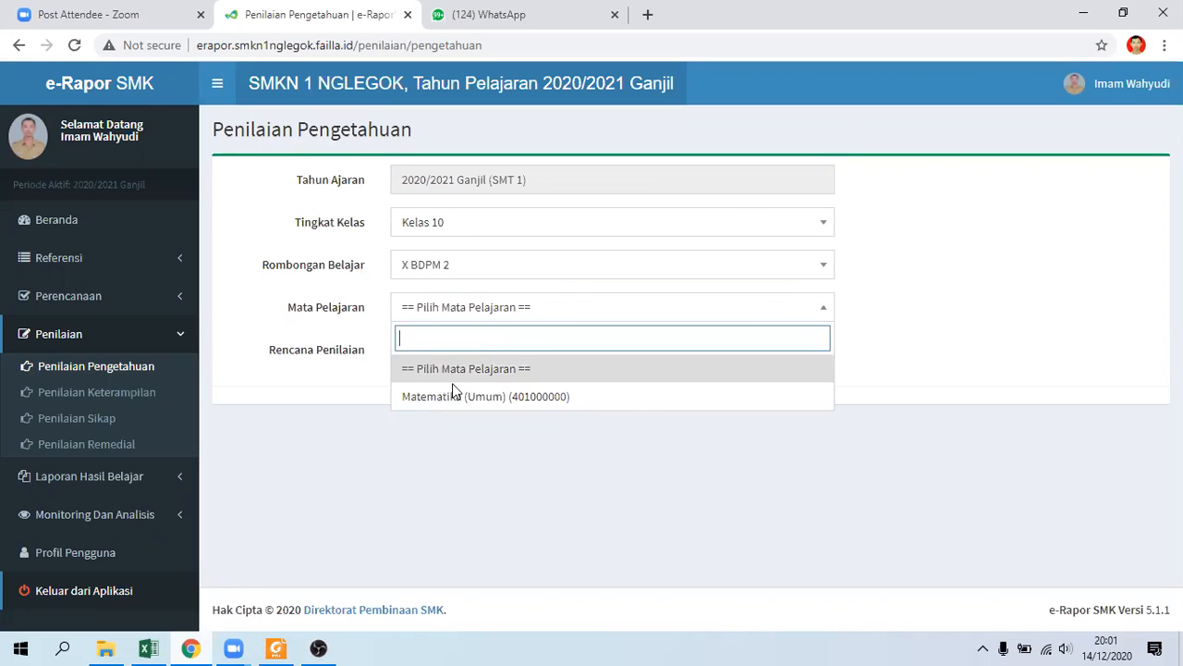
click(454, 396)
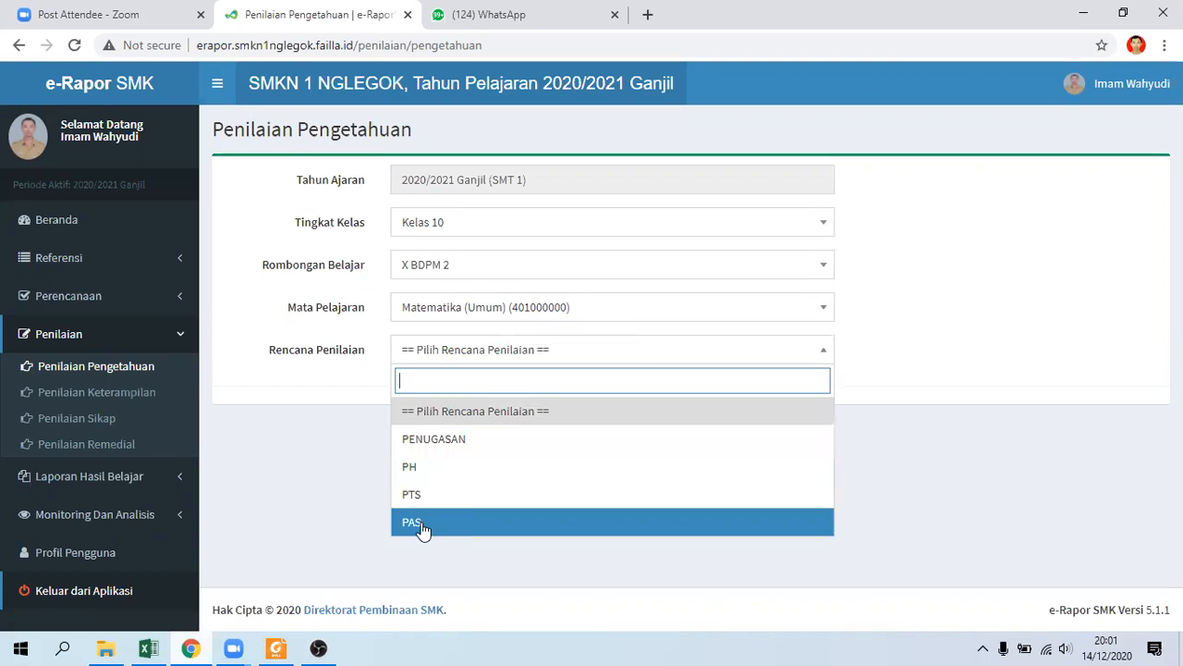
click(343, 444)
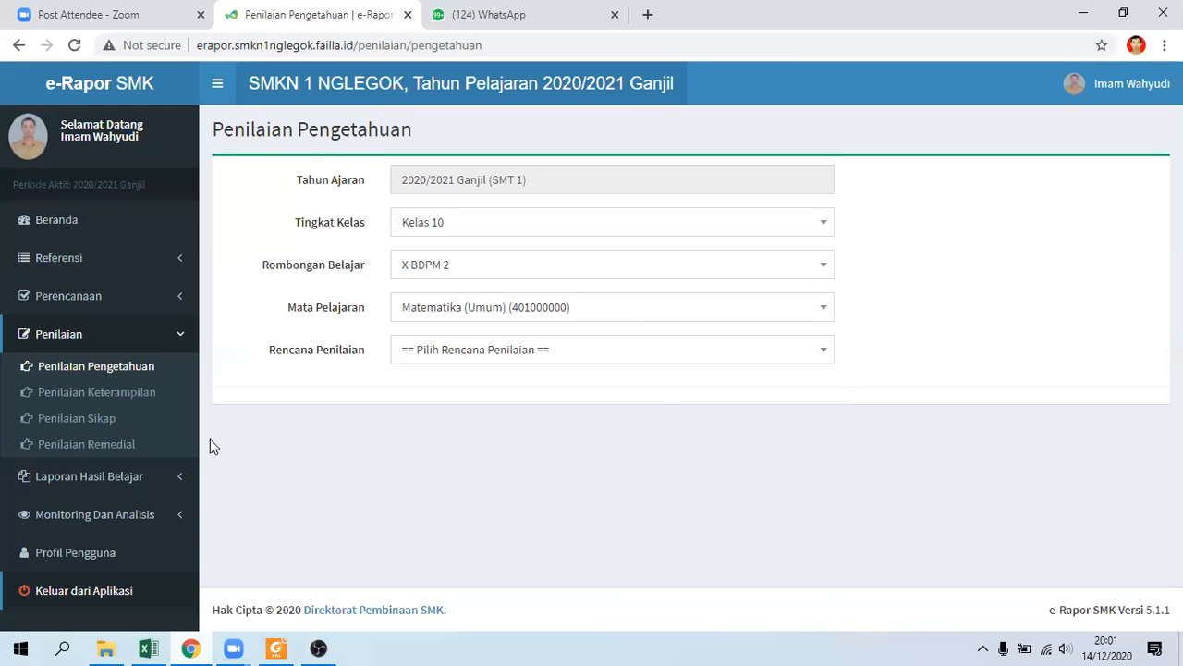
click(114, 395)
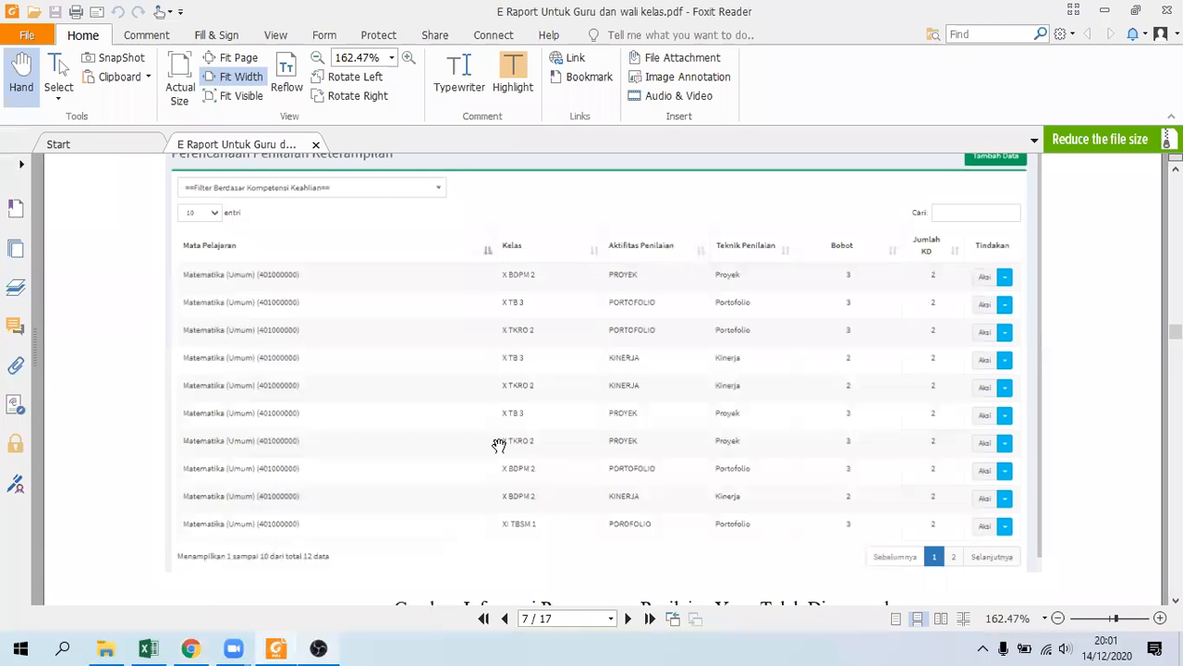
Read the guide's Pelaksanaan Penilaian section on entering and saving student attitude scores on pages 7 and 8.
scroll(499, 446, down, 5)
scroll(498, 445, down, 2)
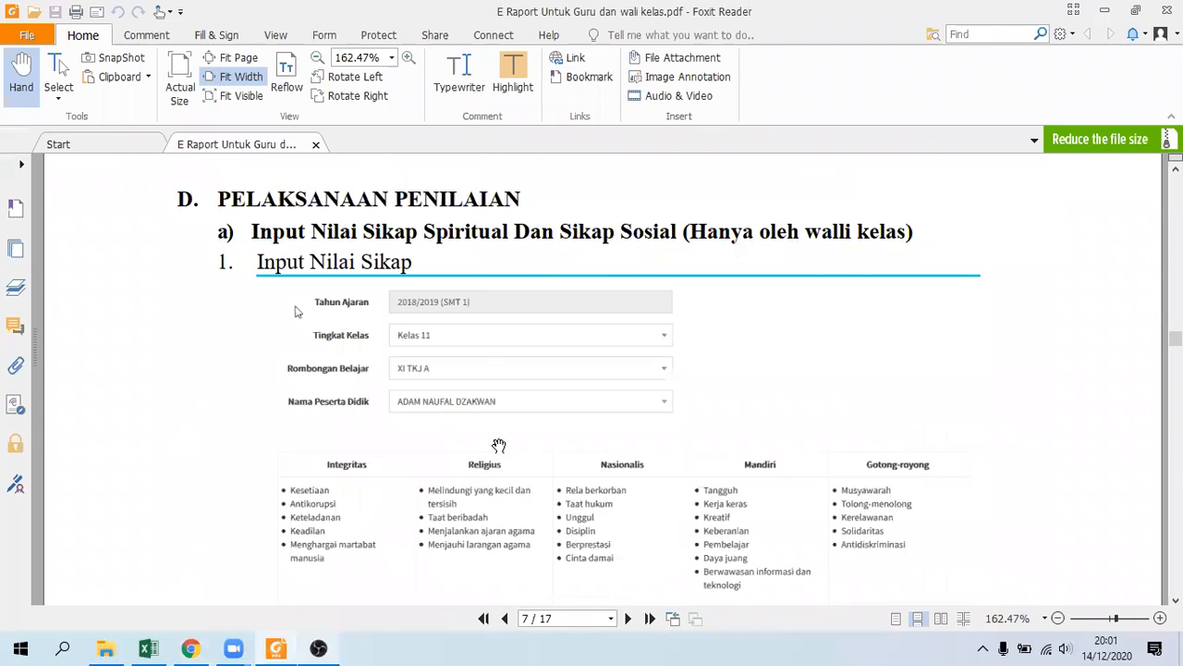
scroll(498, 445, down, 1)
scroll(498, 445, down, 2)
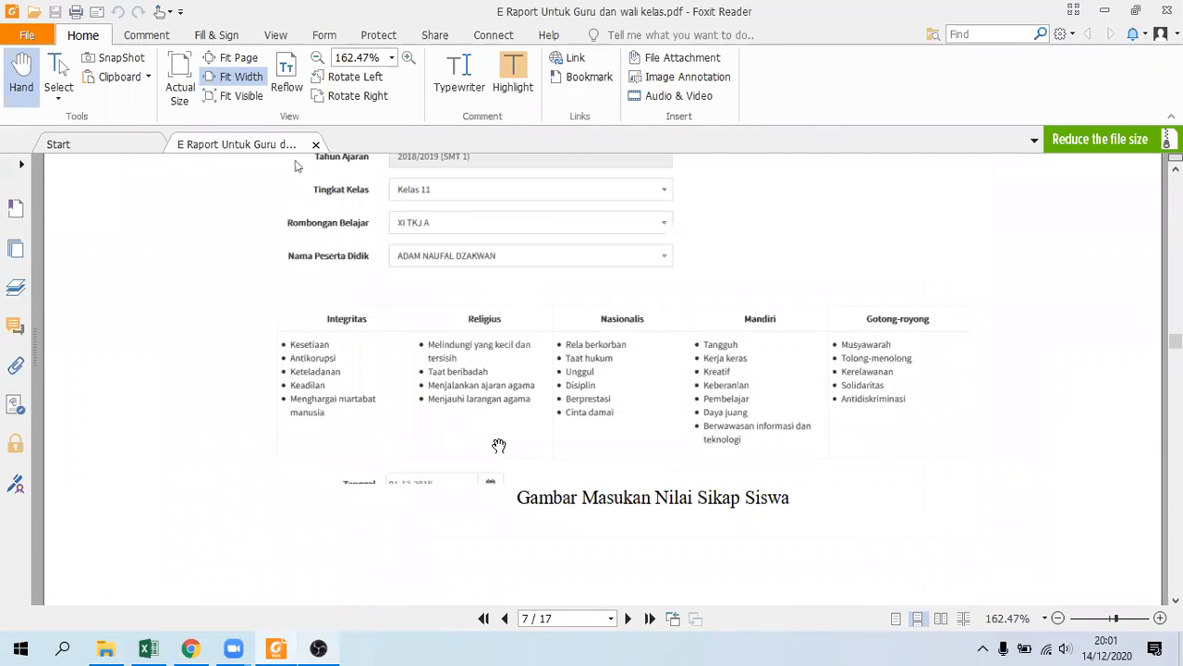
scroll(498, 446, down, 5)
scroll(498, 446, down, 5)
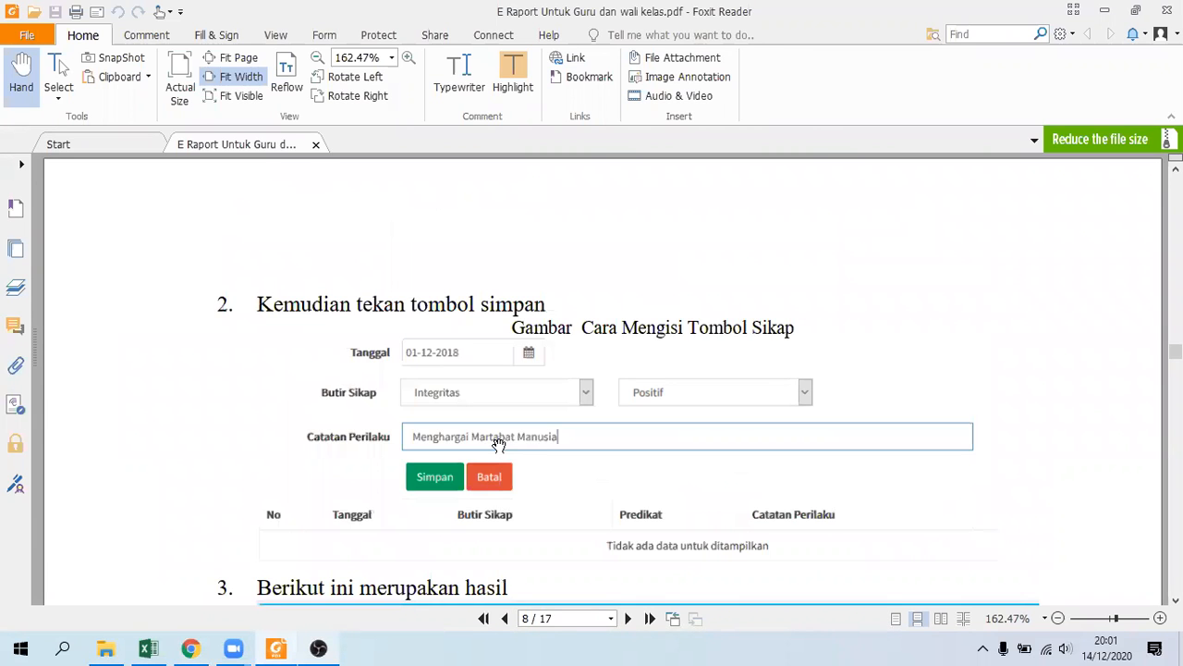
scroll(498, 446, down, 1)
scroll(498, 444, down, 5)
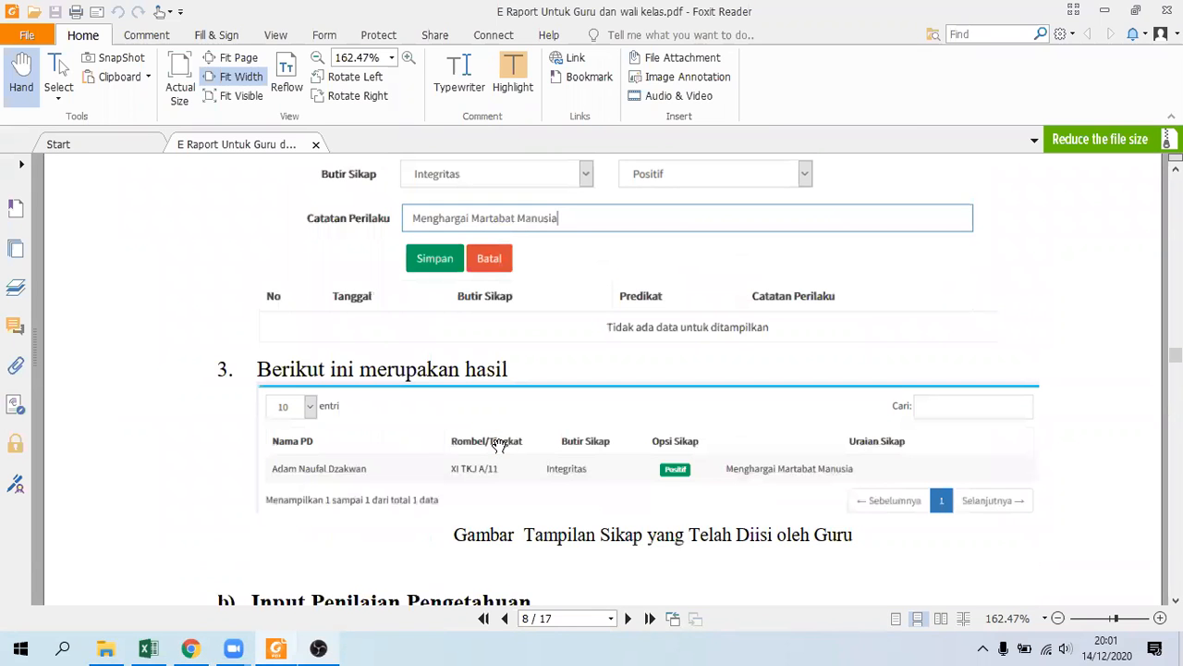
Read the guide's Input Penilaian Pengetahuan section on manual score entry, Excel template download, import and saving on pages 8 and 9.
scroll(498, 446, down, 3)
scroll(499, 444, down, 7)
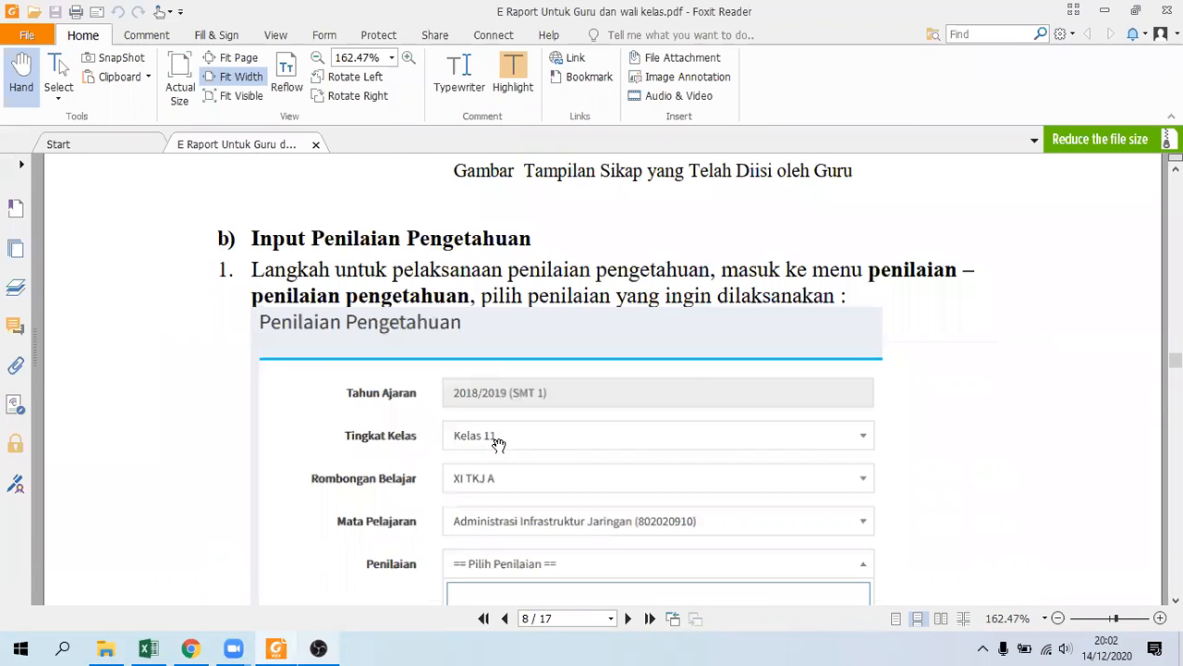
scroll(498, 444, down, 2)
scroll(498, 446, down, 8)
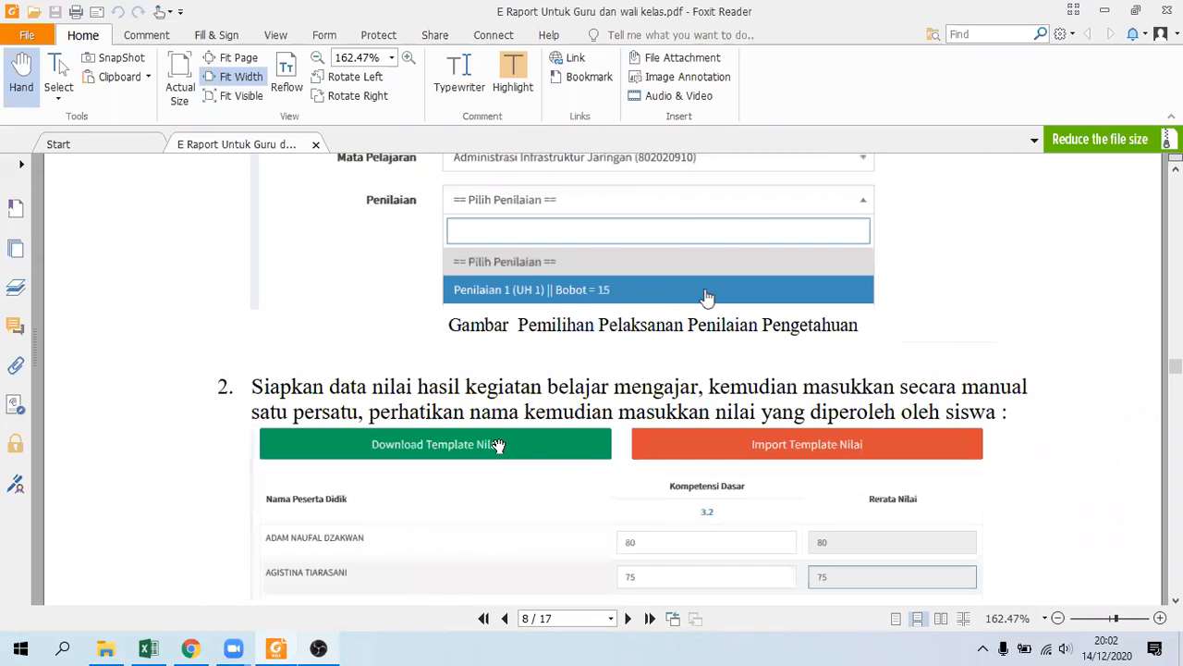
scroll(499, 446, down, 4)
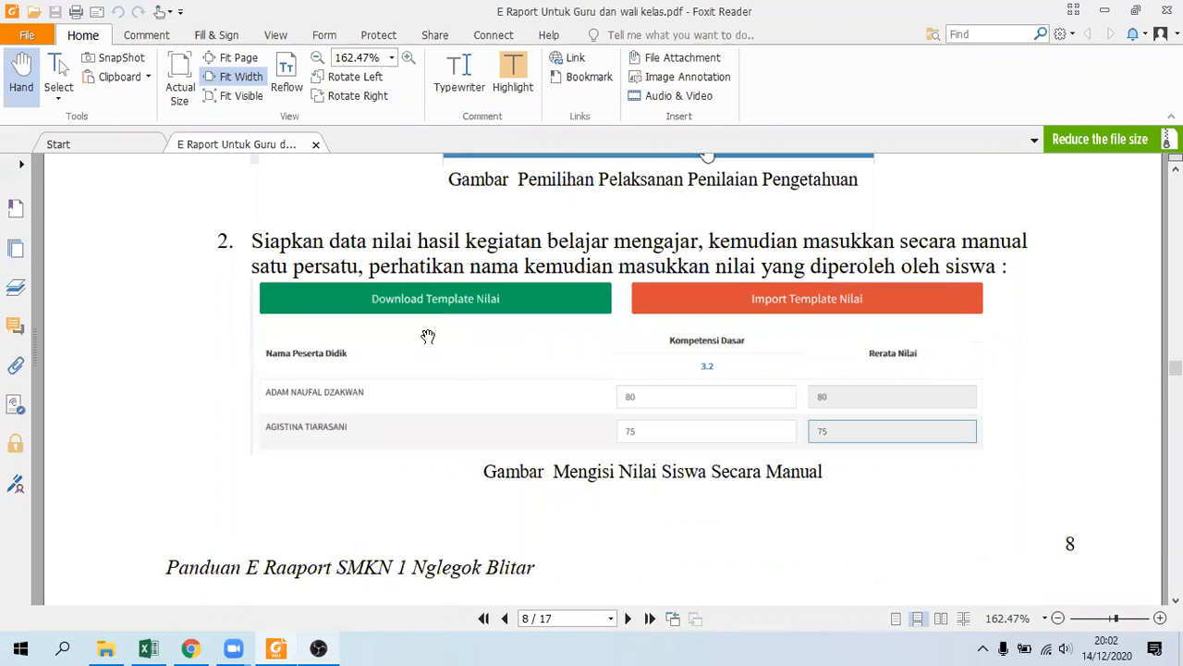
scroll(428, 336, down, 1)
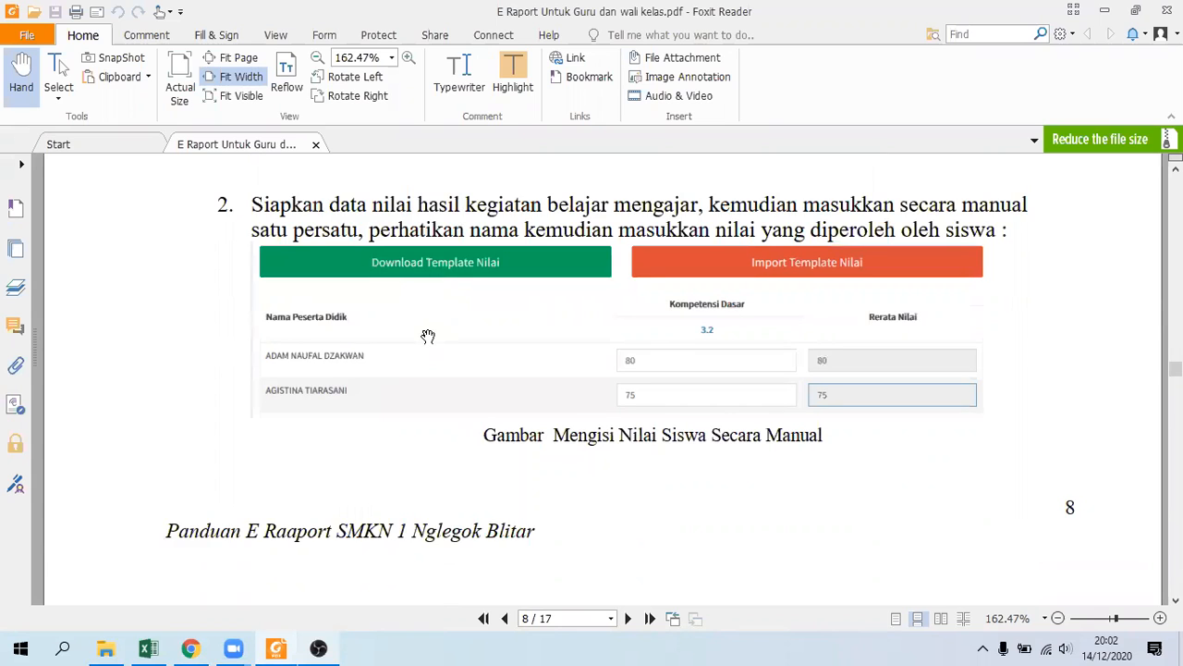
scroll(428, 336, down, 7)
scroll(428, 335, down, 5)
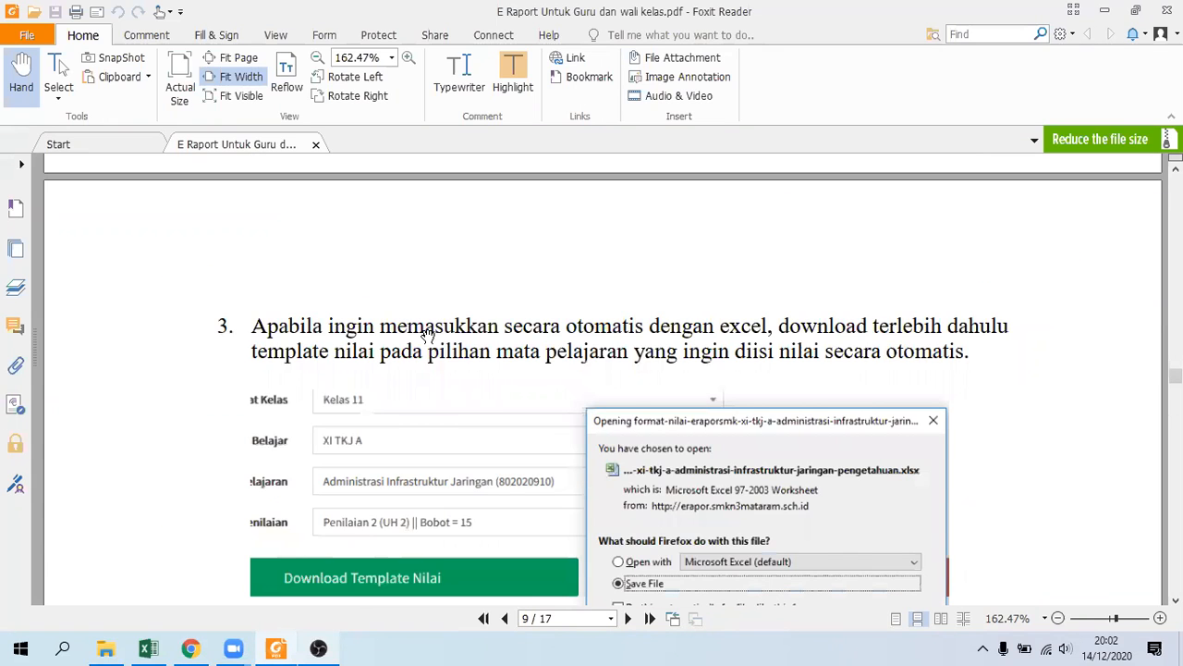
scroll(428, 335, down, 3)
scroll(428, 336, down, 4)
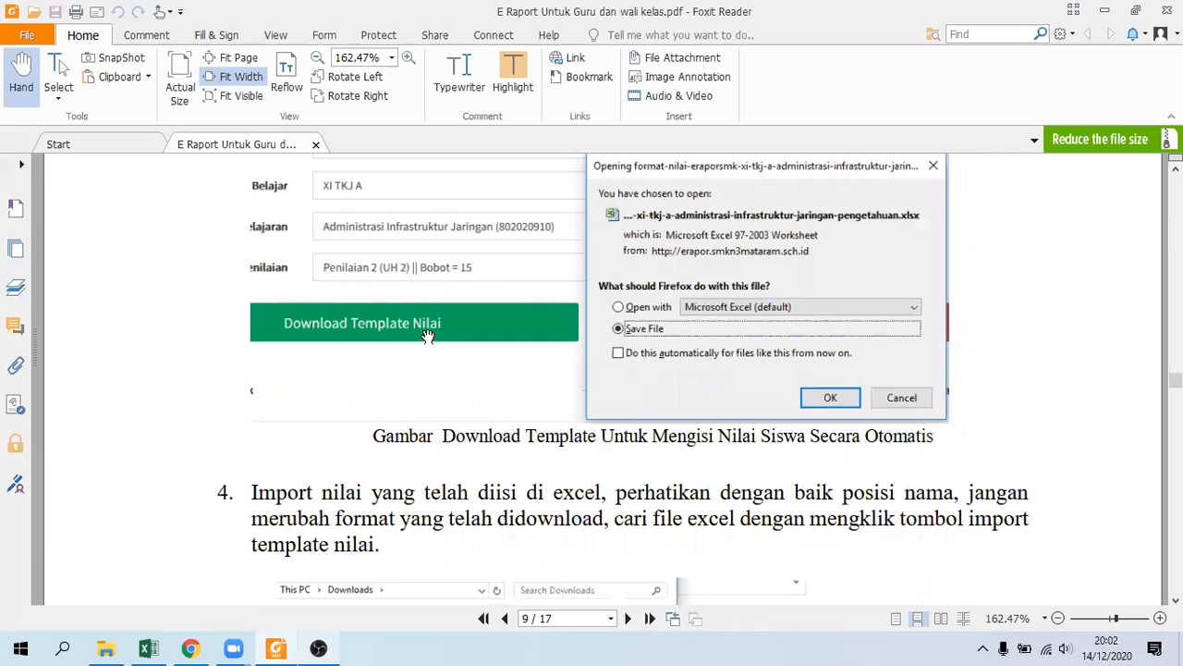
scroll(428, 336, down, 7)
scroll(429, 335, down, 10)
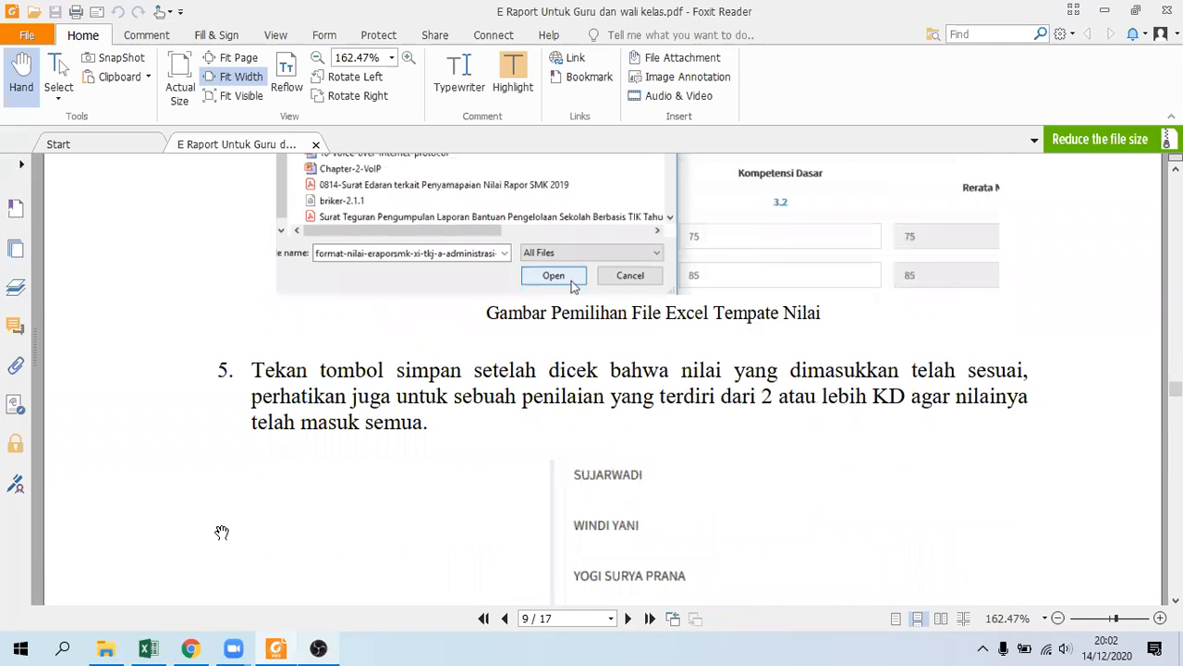
Switch to e-Rapor SMK in Chrome and view the Referensi Kompetensi Dasar list.
mouse_move(238, 647)
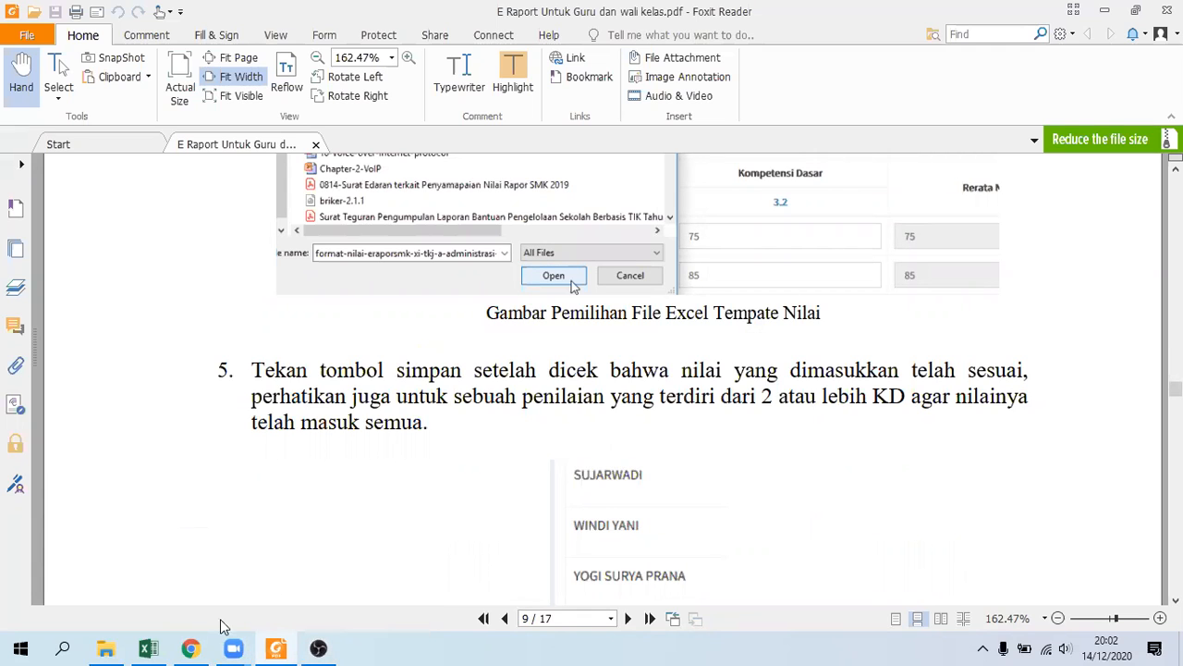
click(190, 647)
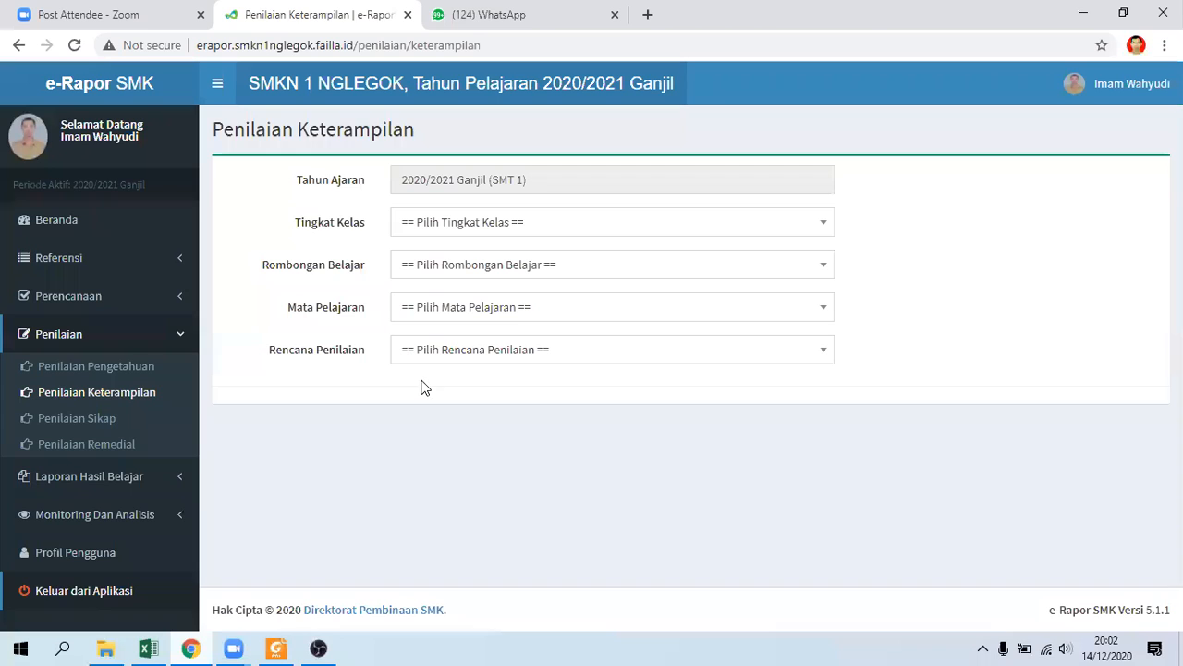
click(72, 300)
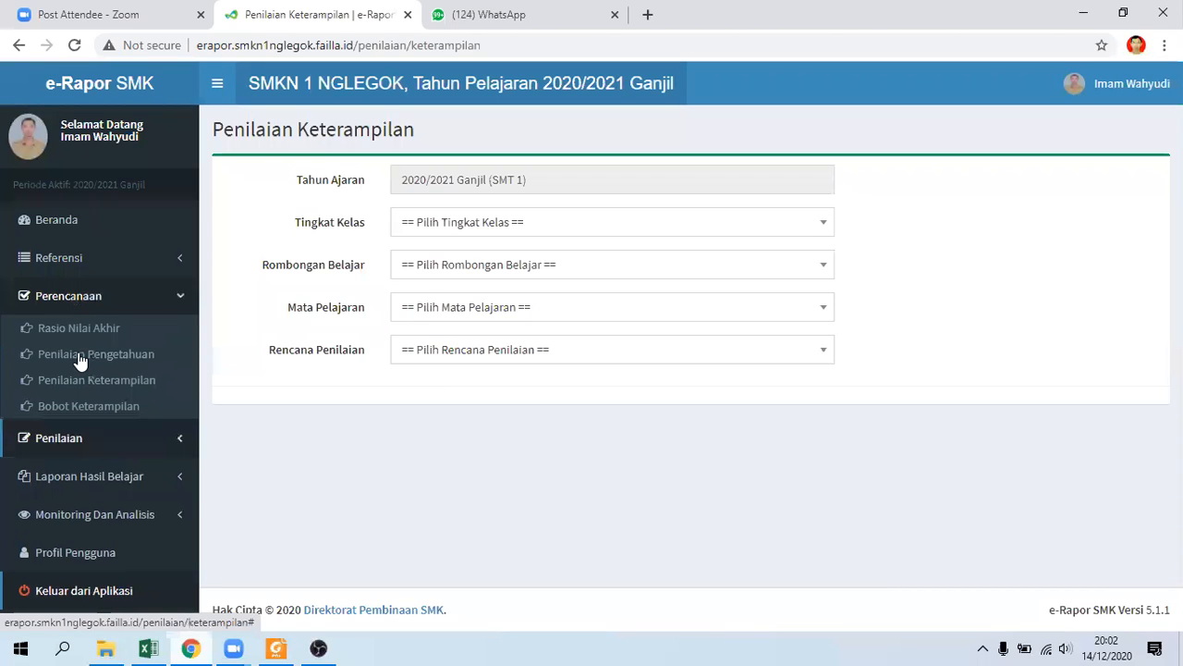
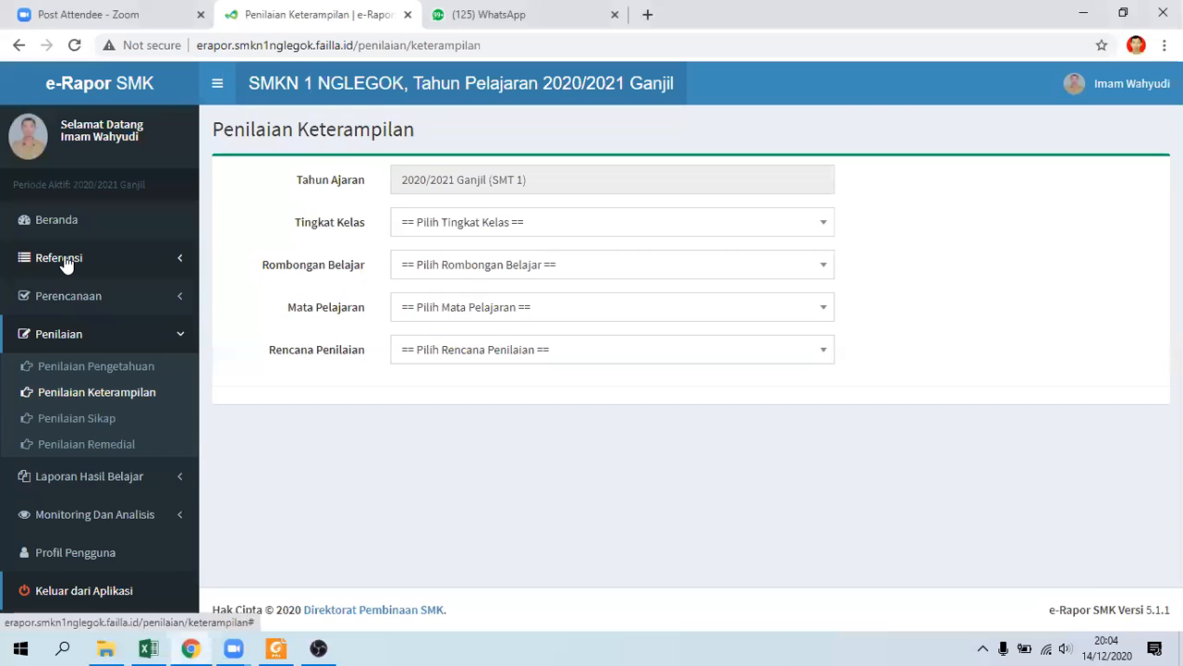
click(64, 264)
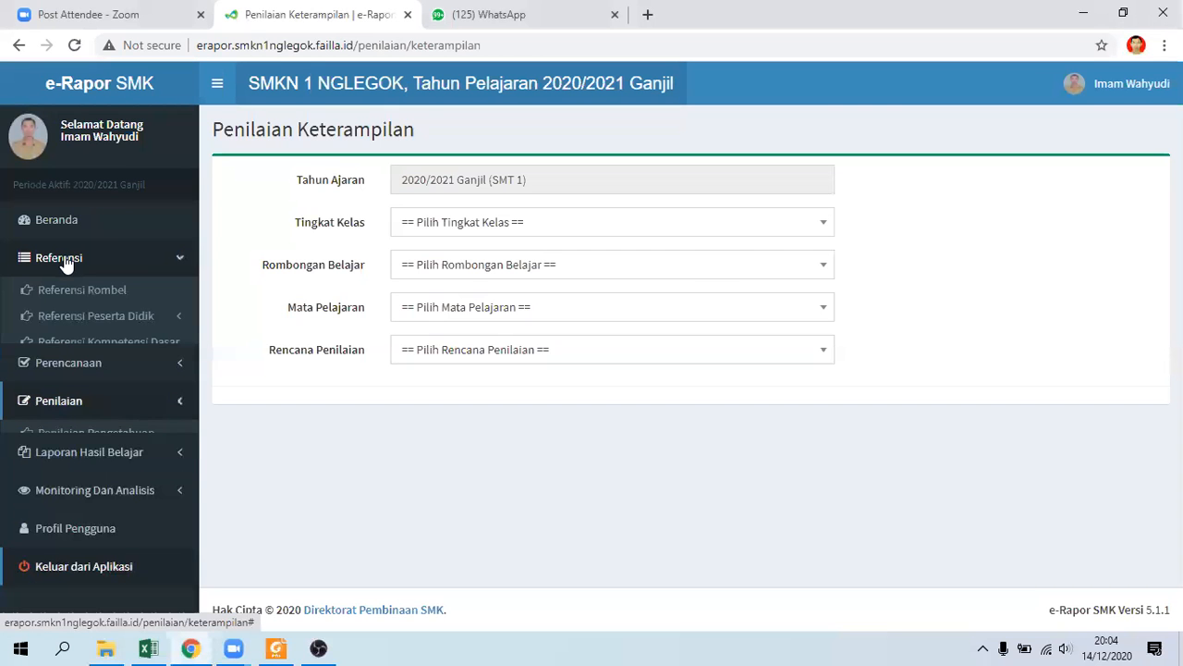
click(101, 344)
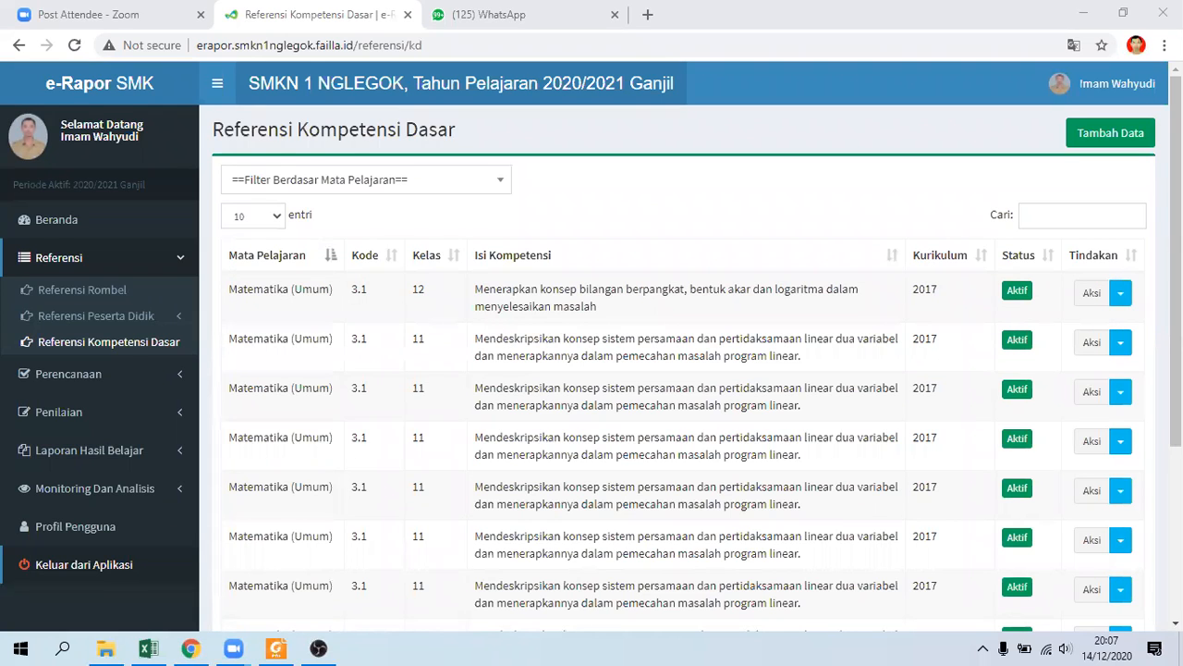
mouse_move(1176, 244)
mouse_down()
mouse_move(1176, 416)
mouse_move(1176, 231)
mouse_up()
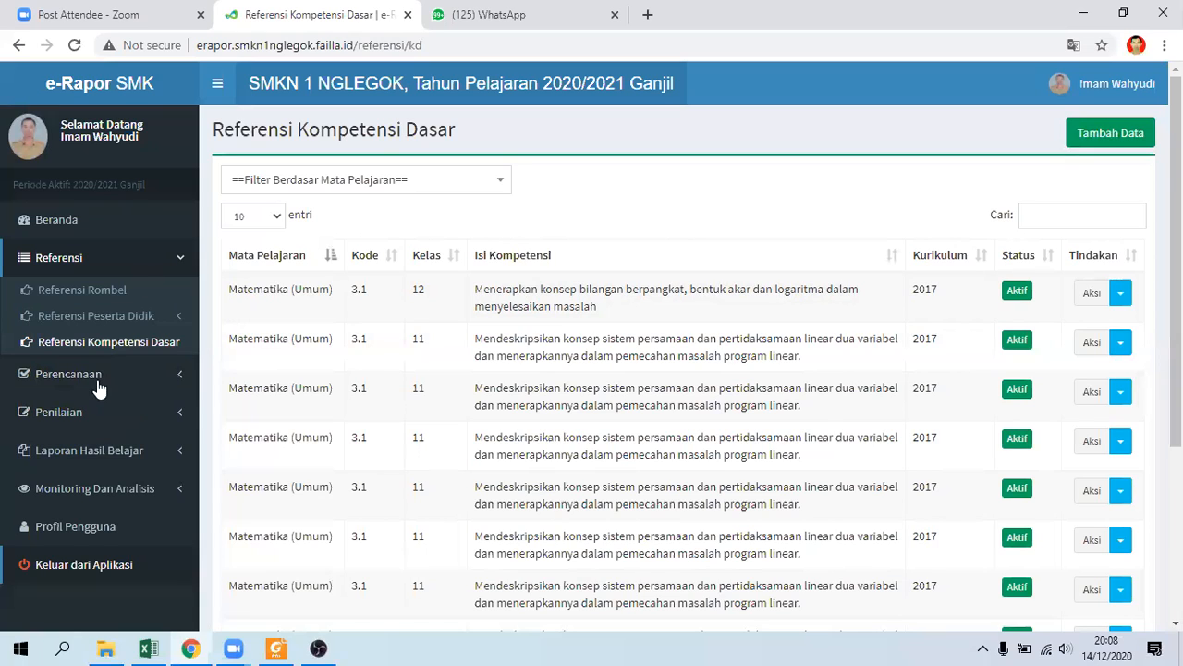
Open Nilai Karakter under Laporan Hasil Belajar and look through the students' character achievements.
click(88, 453)
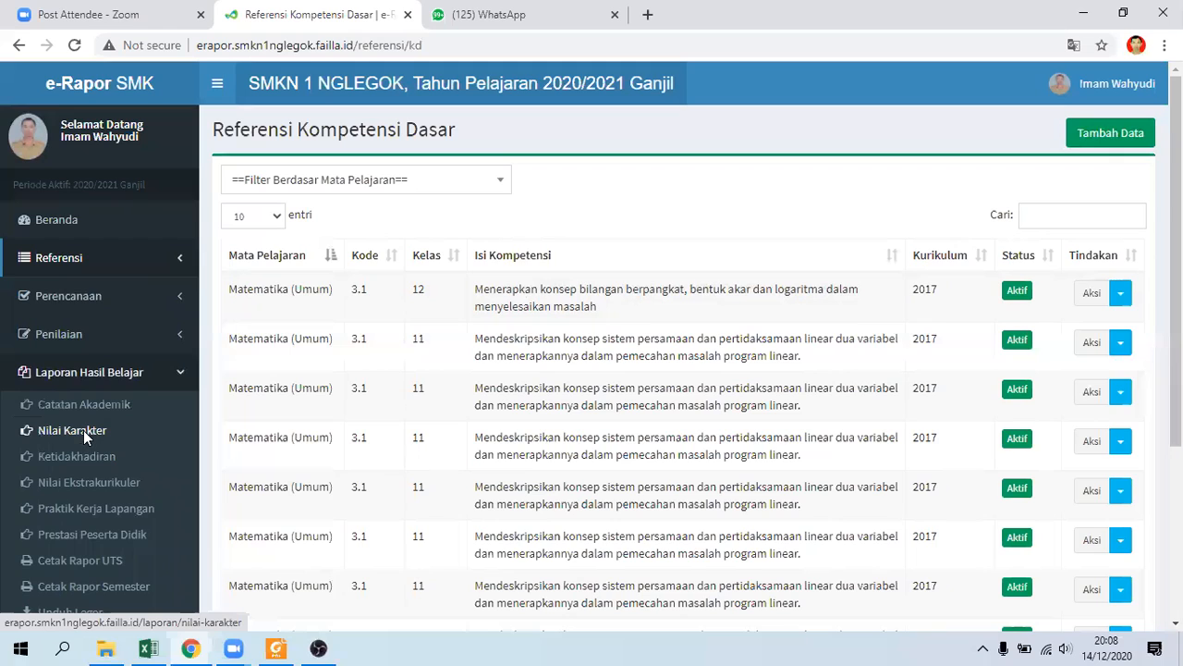
click(84, 434)
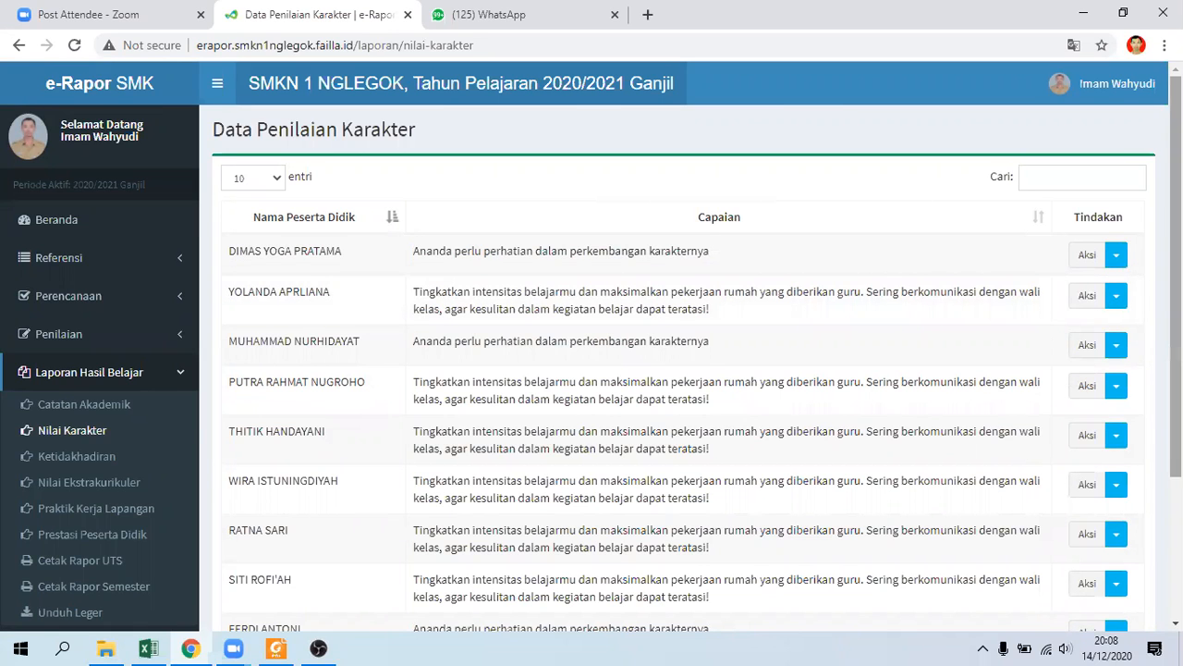
scroll(684, 369, down, 3)
scroll(1156, 95, up, 1)
scroll(1156, 95, up, 2)
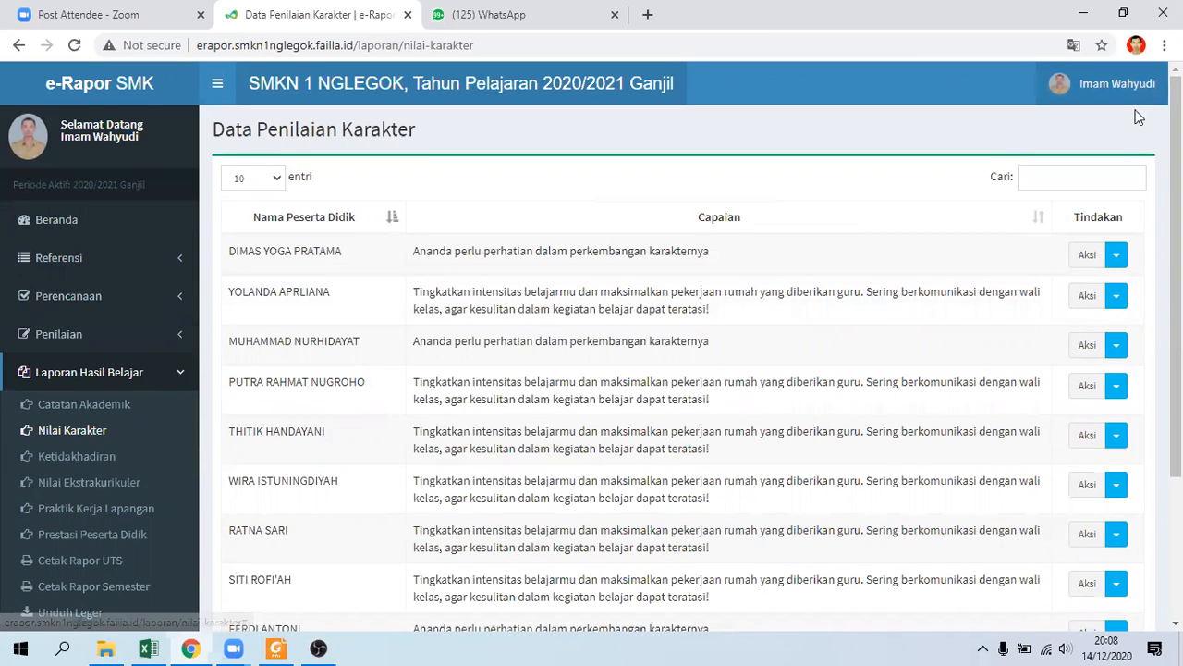
Load erapor.smkn1nglegok.failla.id/login in a new incognito window, and return to the window showing Data Penilaian Karakter.
click(1165, 45)
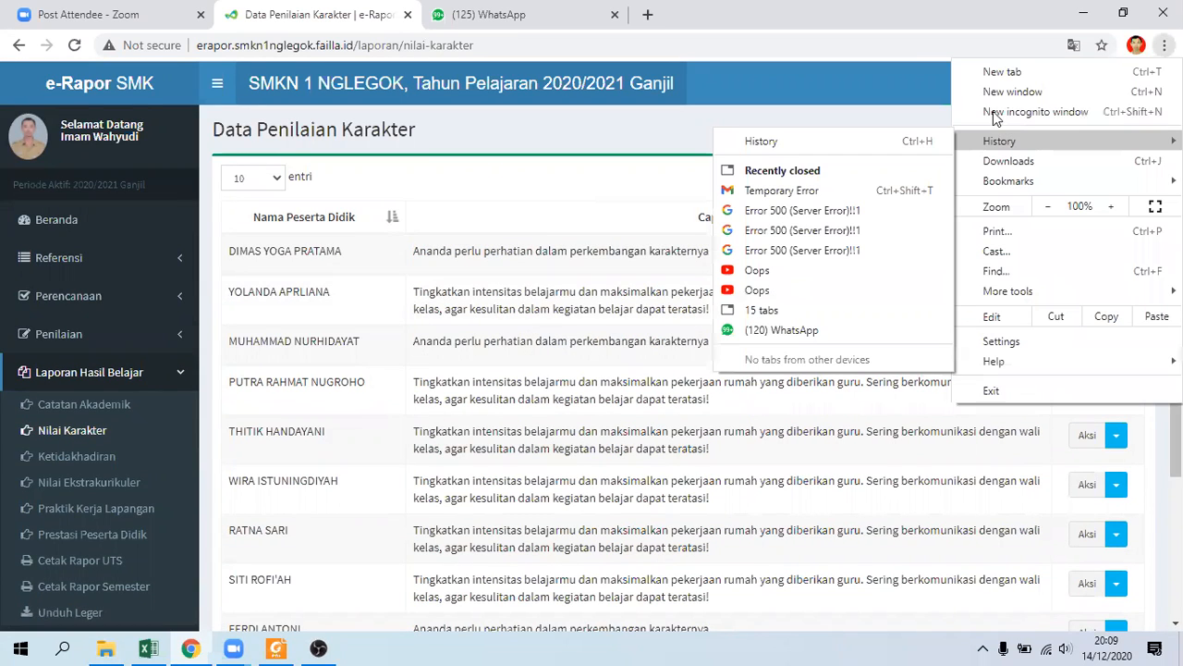
click(995, 113)
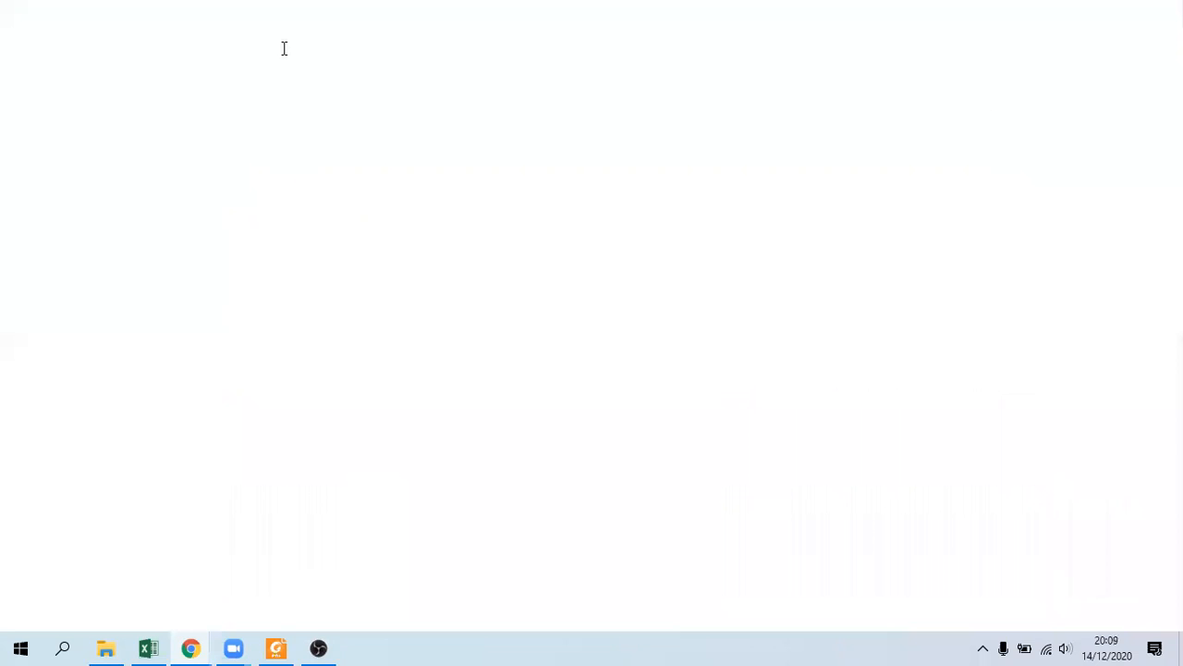
text(ER)
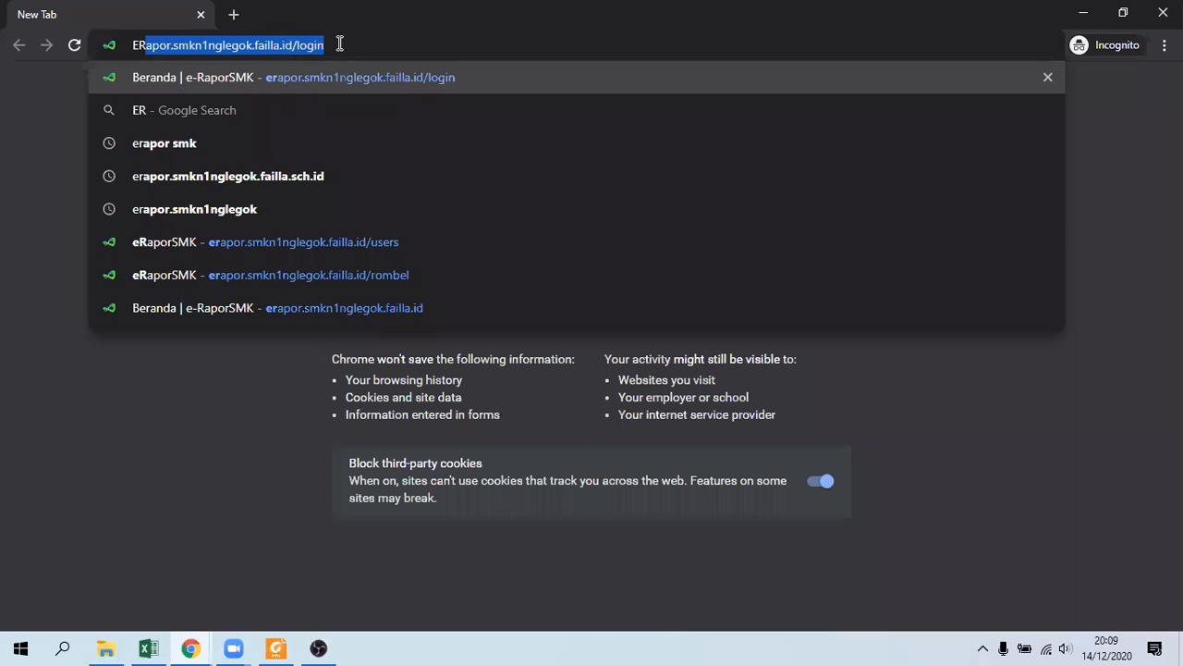
key(Return)
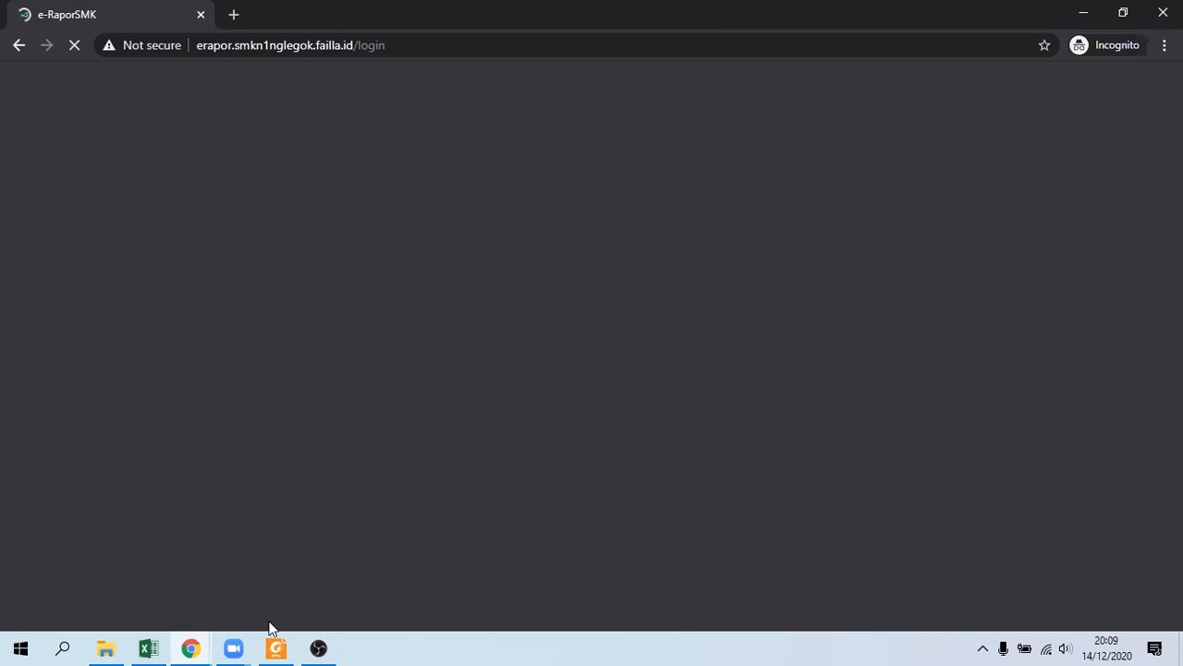
mouse_move(190, 647)
click(126, 514)
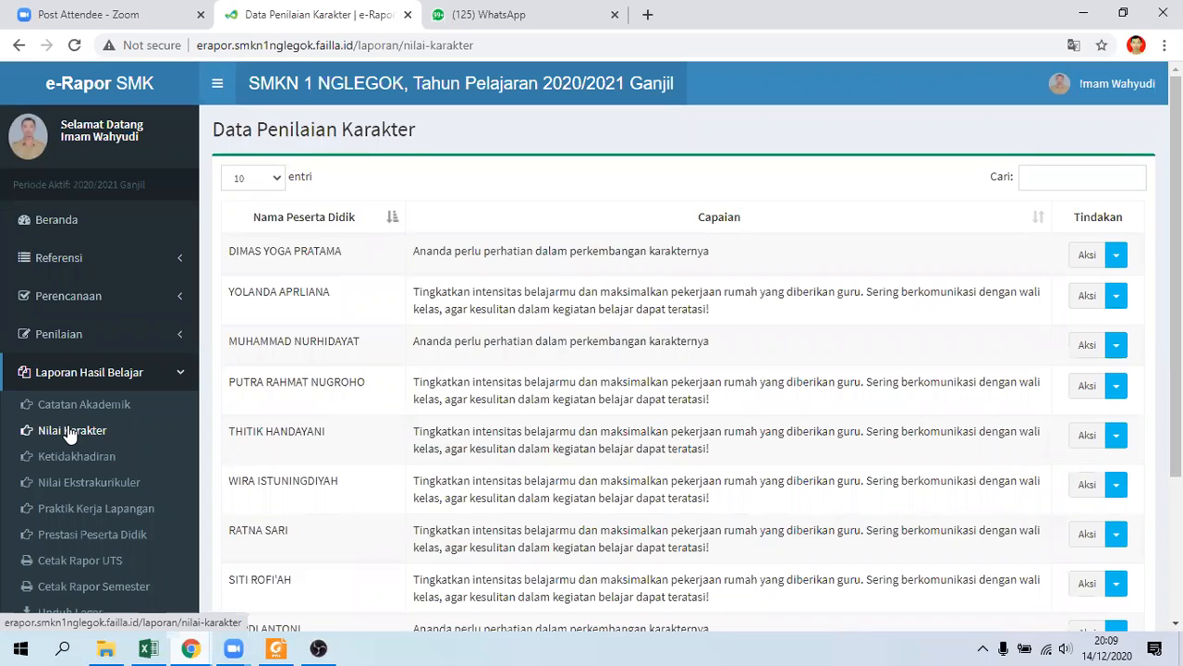
Sign in to e-Rapor SMK in the incognito window with the third saved account's e-mail and password for 2020/2021 Ganjil.
mouse_move(234, 647)
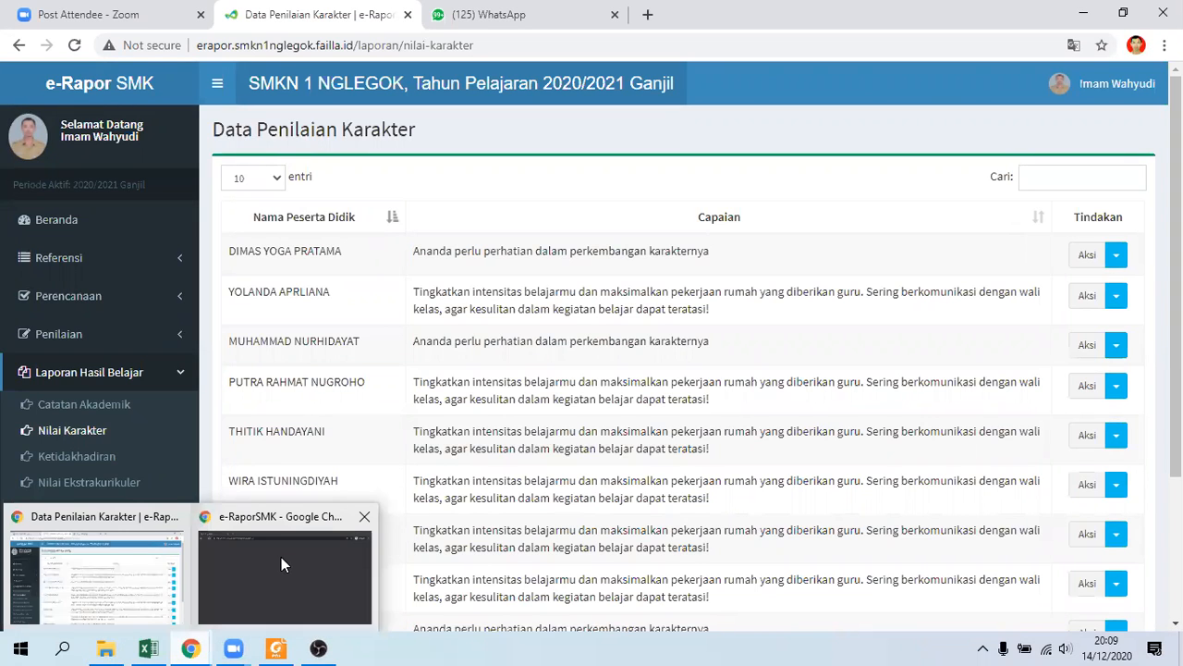
click(281, 557)
click(495, 321)
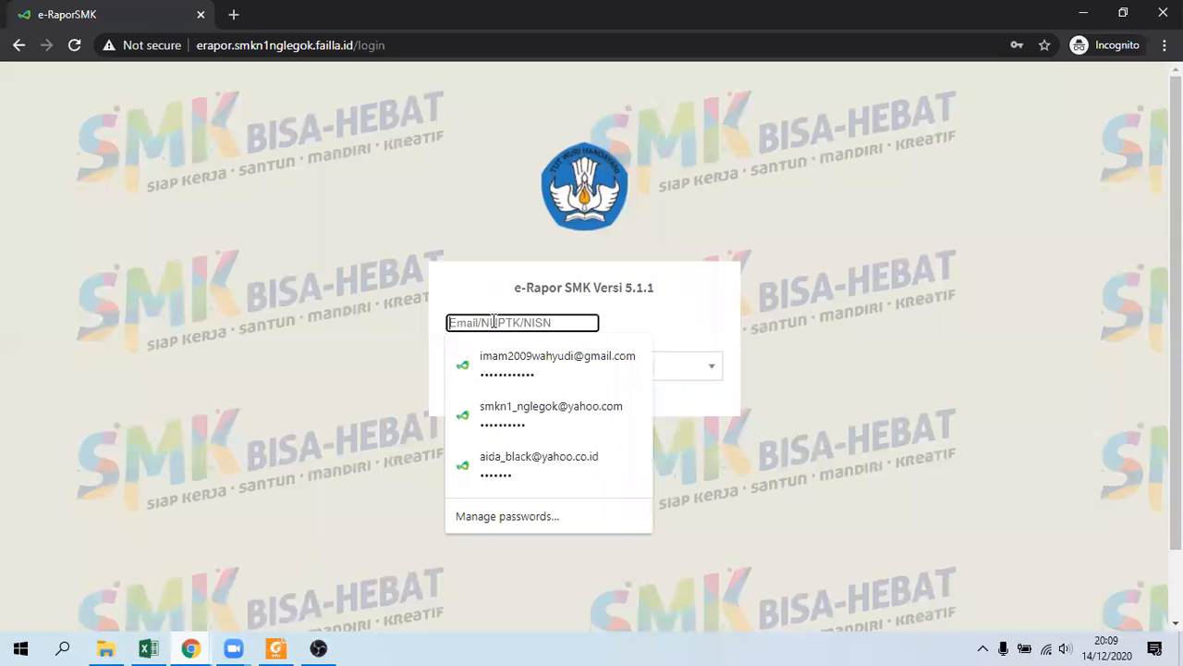
click(514, 453)
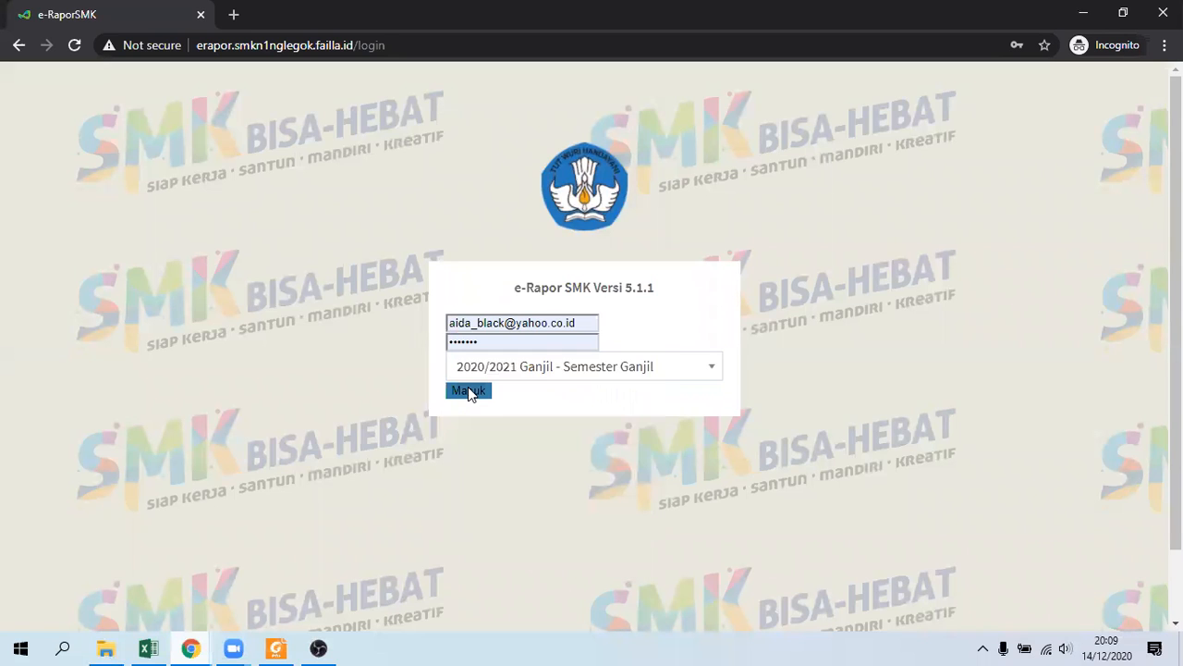
click(469, 391)
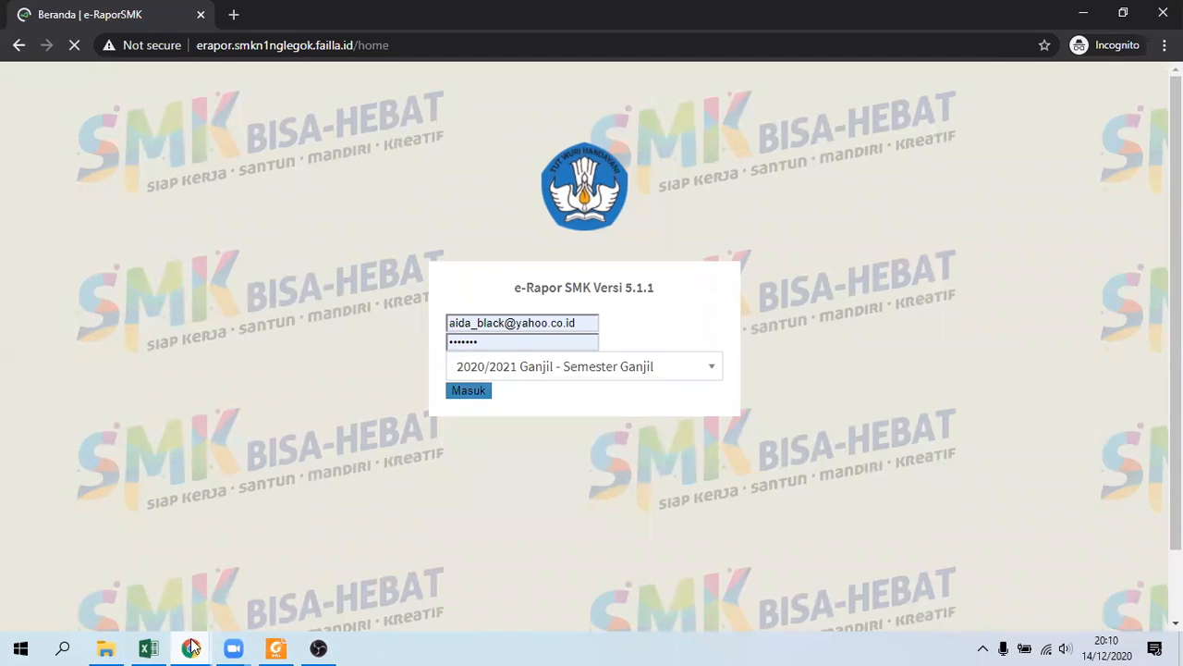
mouse_move(191, 648)
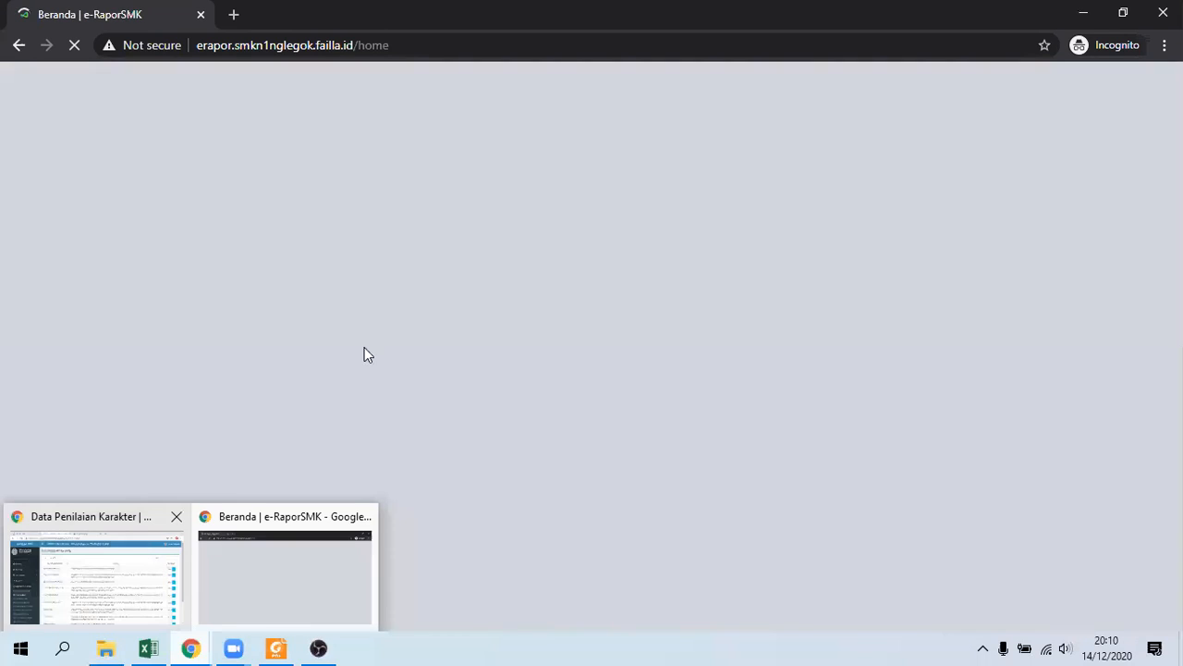
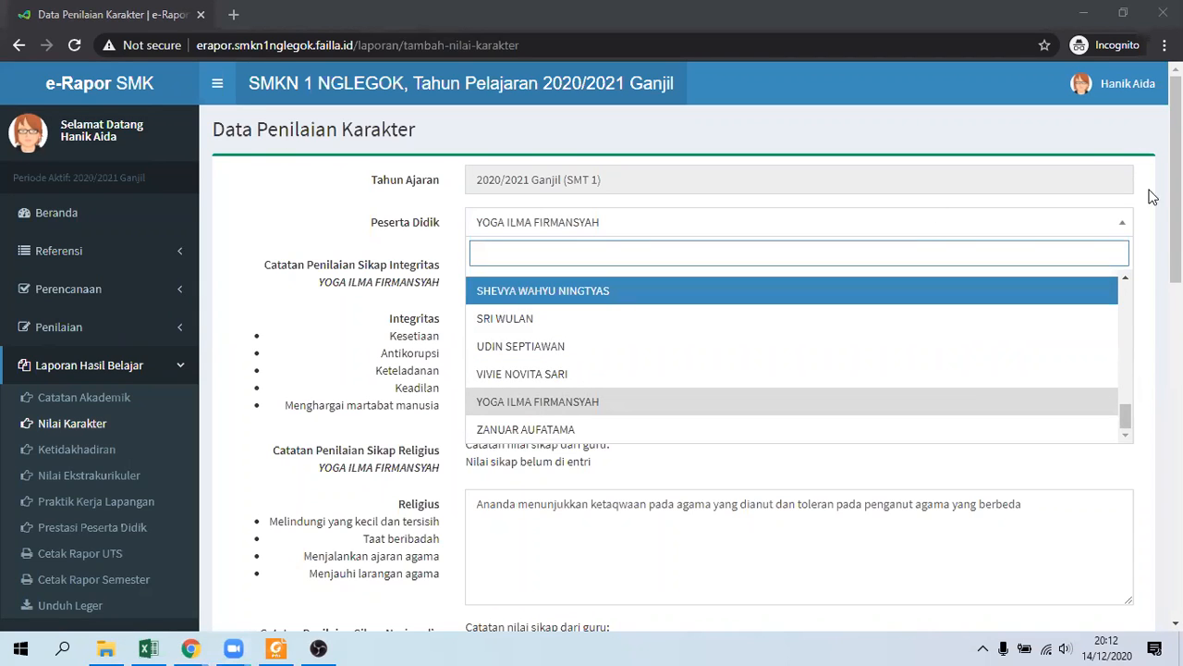
Choose the last student in the Peserta Didik list and review the Integritas, Religius, Nasionalis and Mandiri character notes.
click(524, 430)
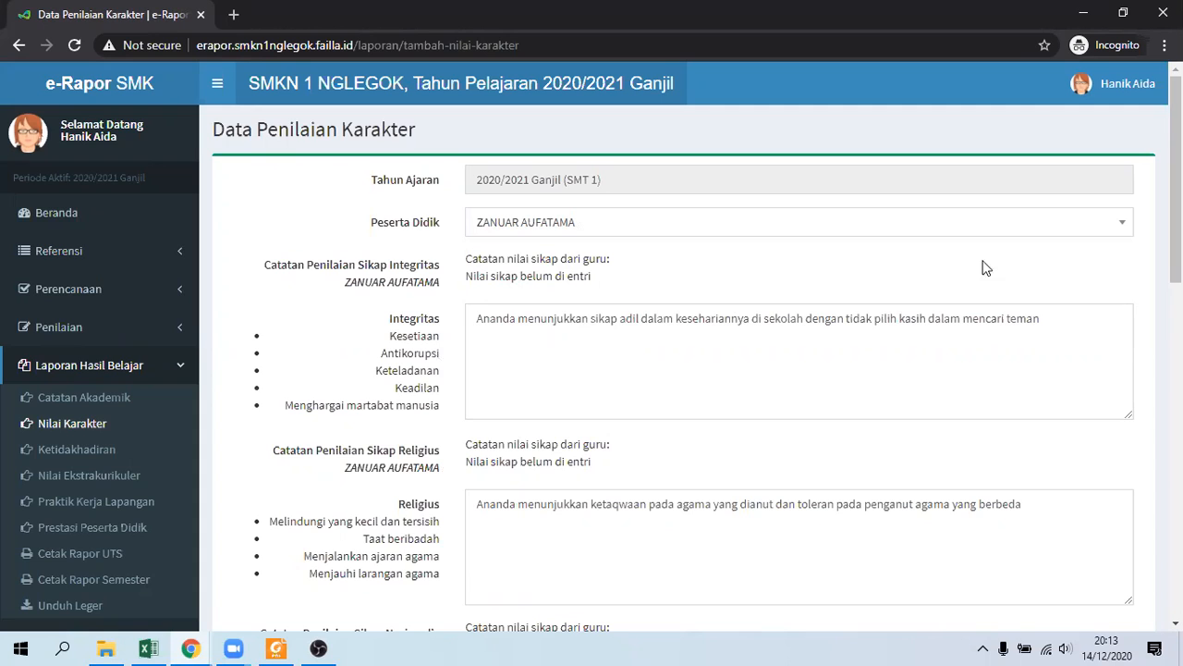
scroll(1174, 184, down, 1)
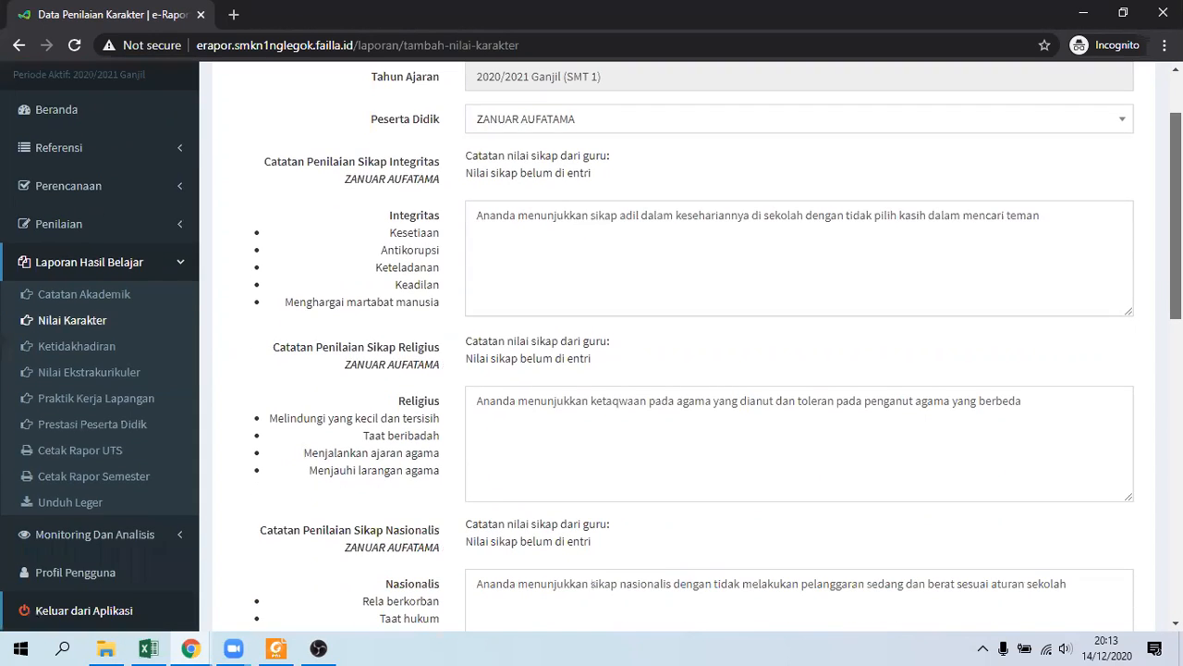
scroll(1174, 185, up, 1)
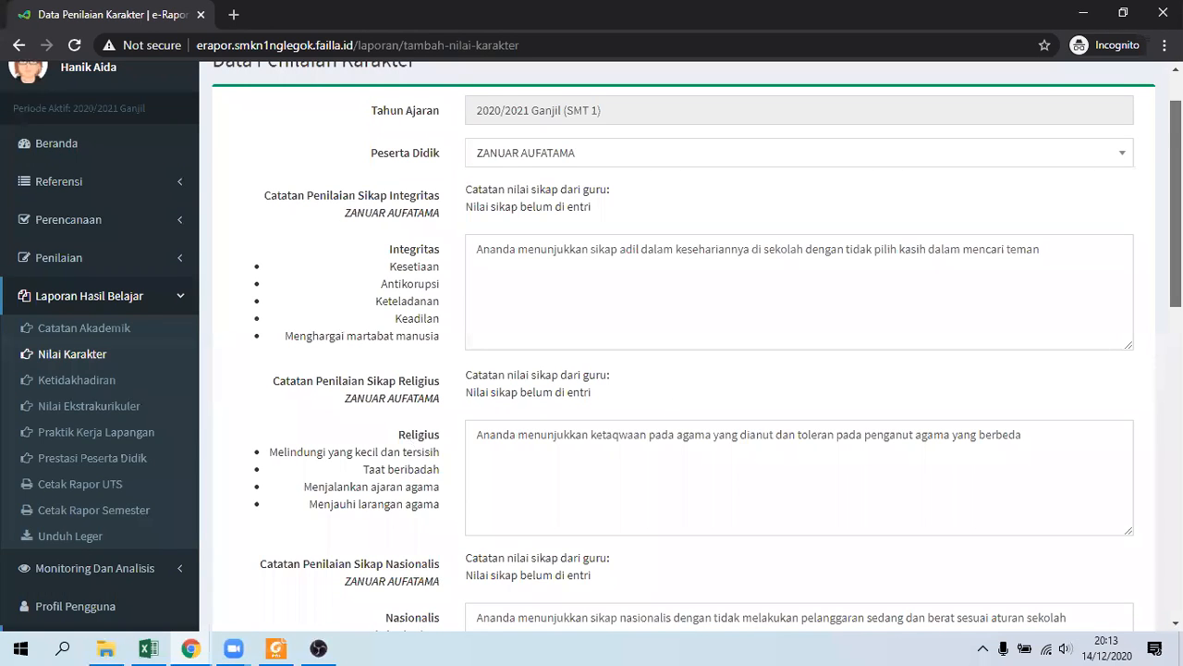
scroll(1174, 231, down, 2)
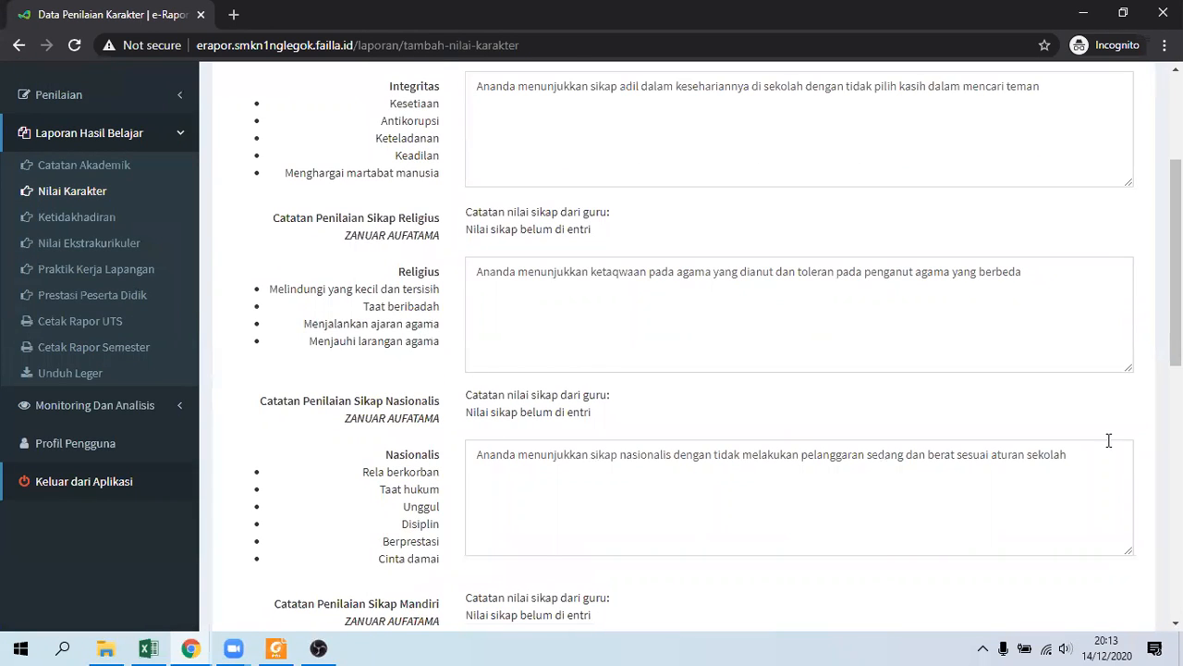
scroll(1176, 278, down, 3)
scroll(799, 342, down, 1)
scroll(799, 342, down, 1)
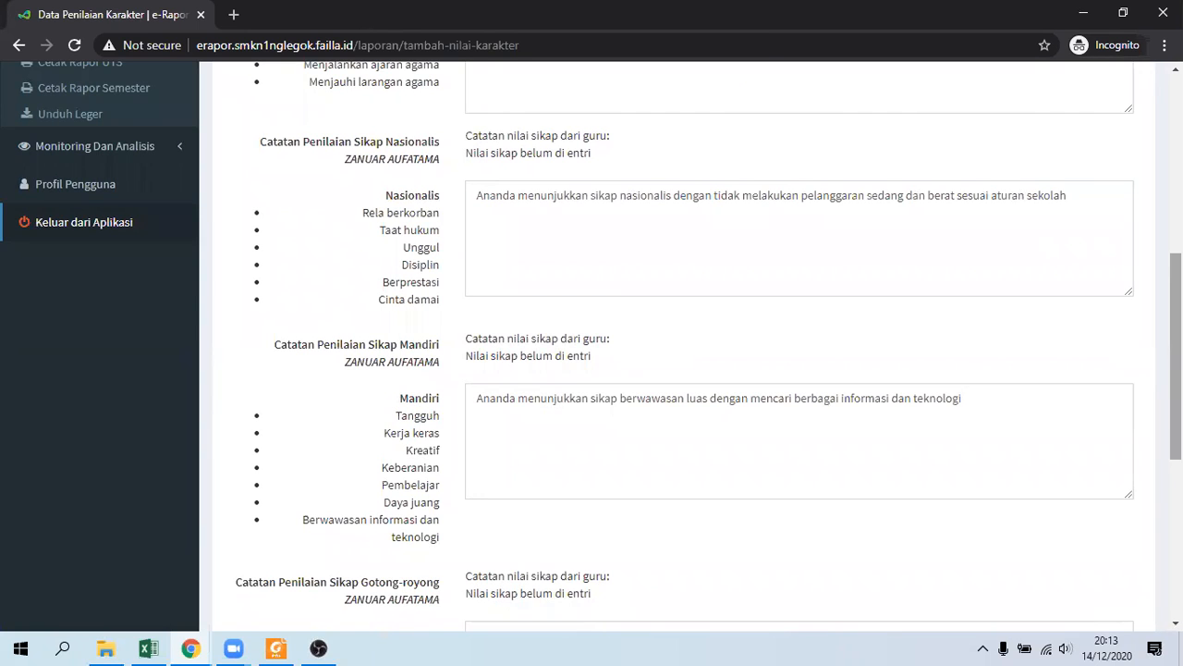
scroll(799, 342, up, 2)
scroll(416, 245, up, 2)
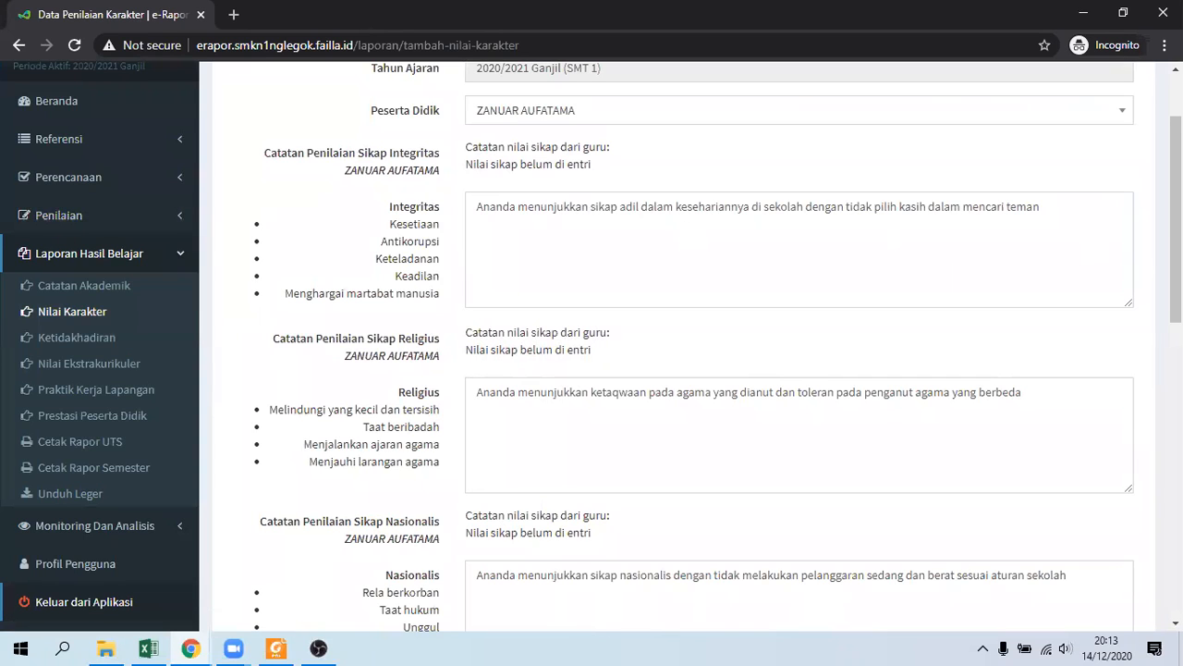
scroll(1140, 266, up, 1)
scroll(708, 250, up, 1)
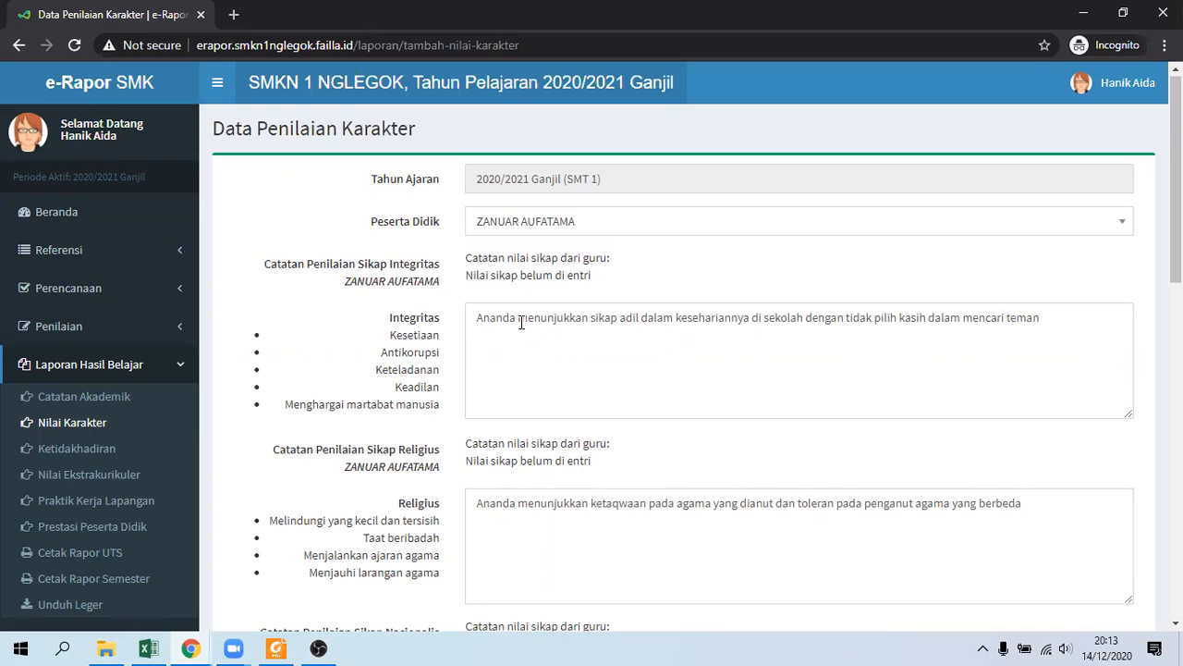
Review the chosen student's character notes from Integritas and Religius down to Gotong-royong and Catatan Perkembangan Karakter.
scroll(684, 370, down, 1)
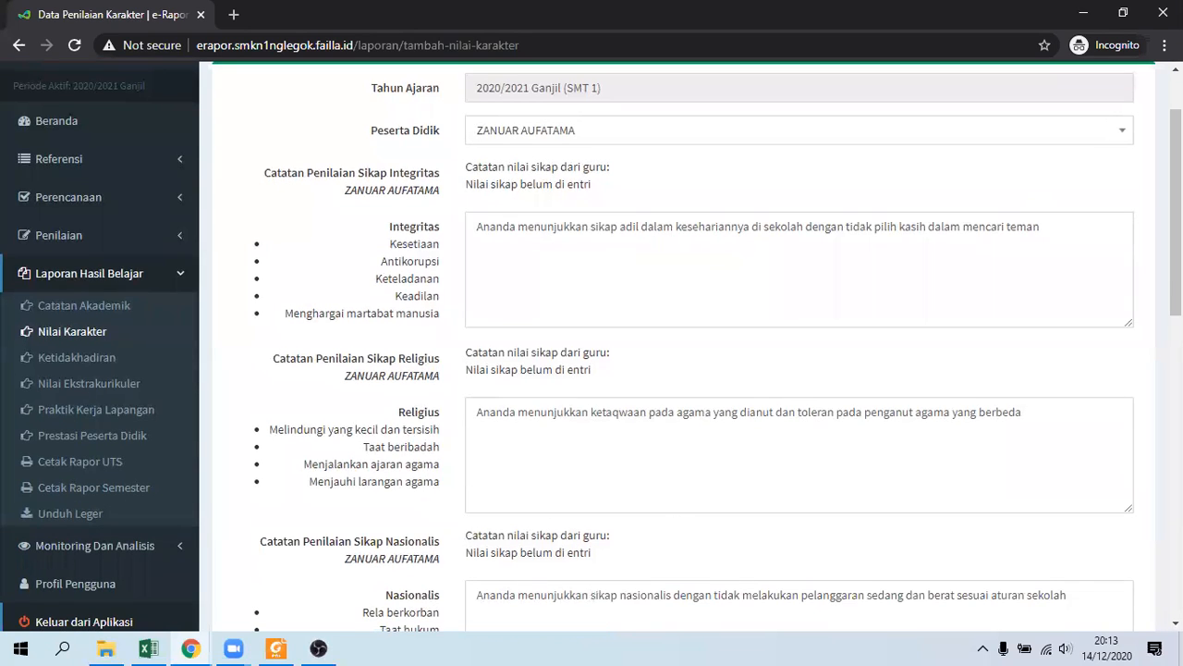
drag(1176, 213, 1176, 222)
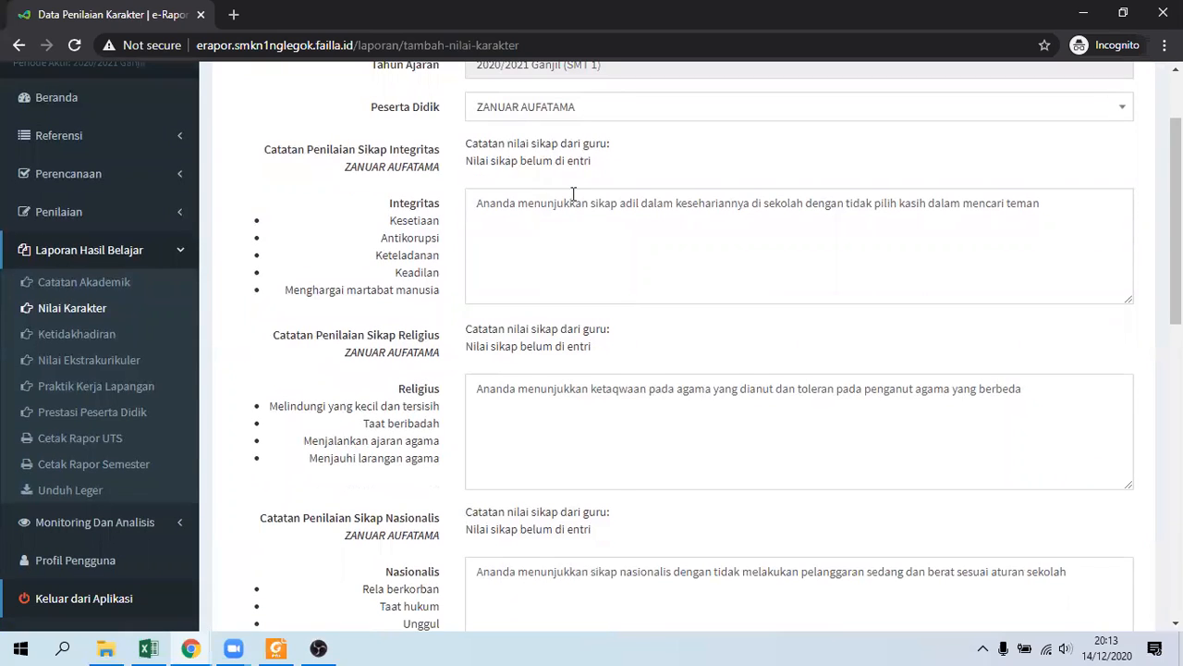
drag(478, 203, 1062, 212)
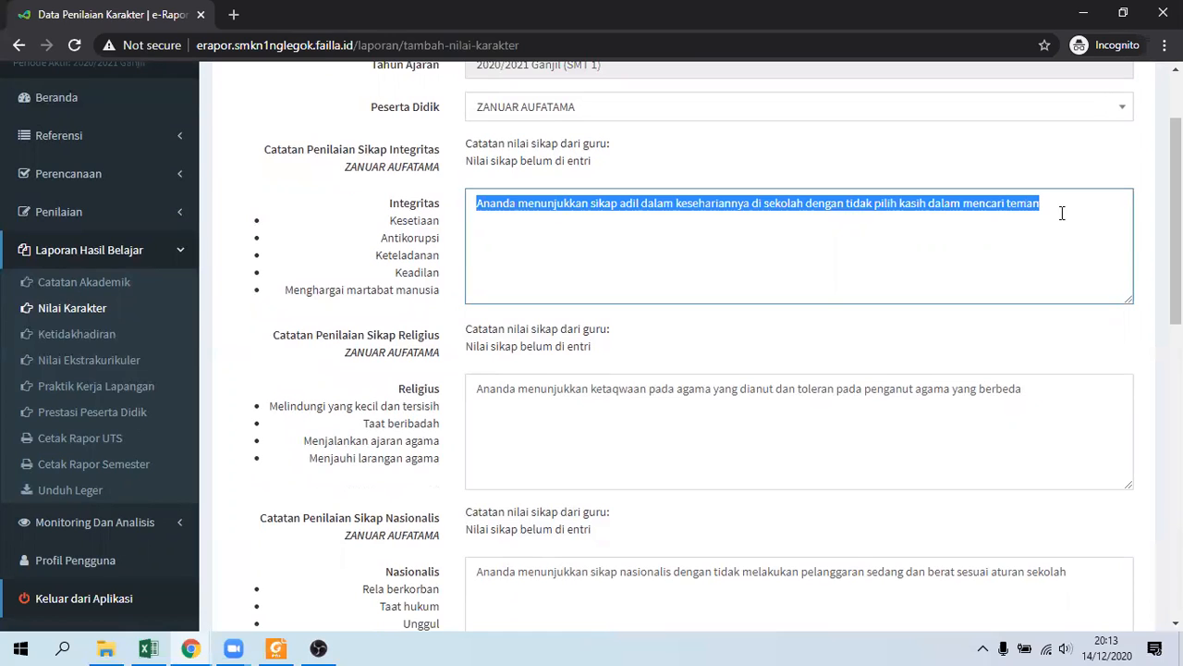
click(865, 432)
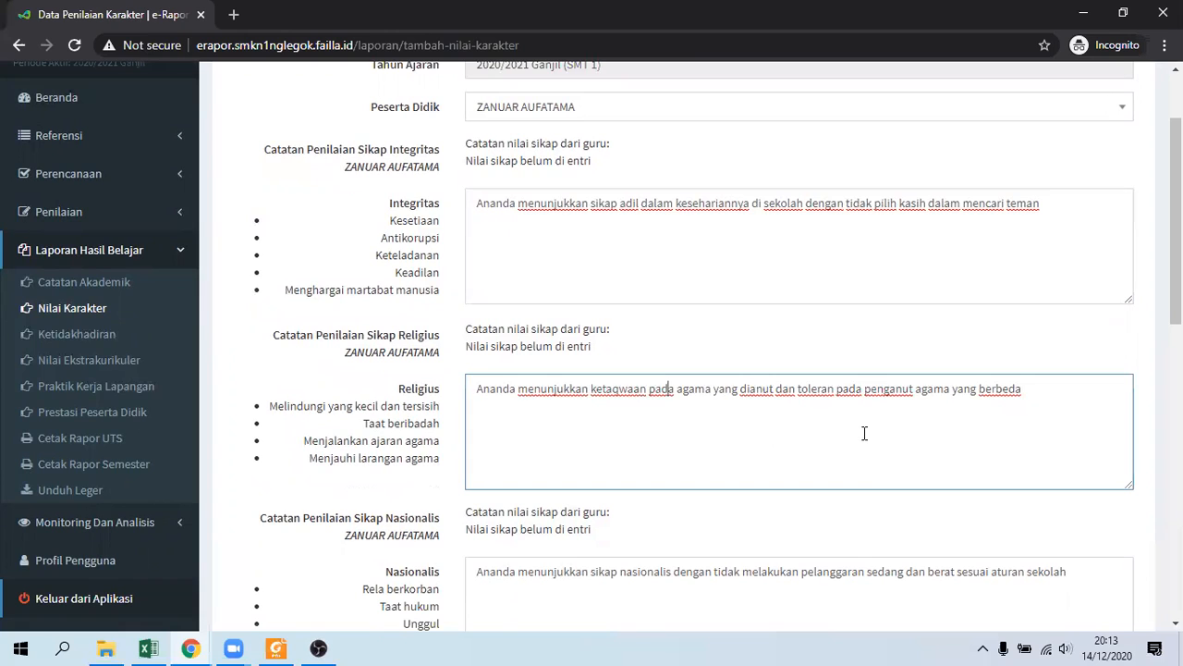
drag(1176, 220, 1176, 484)
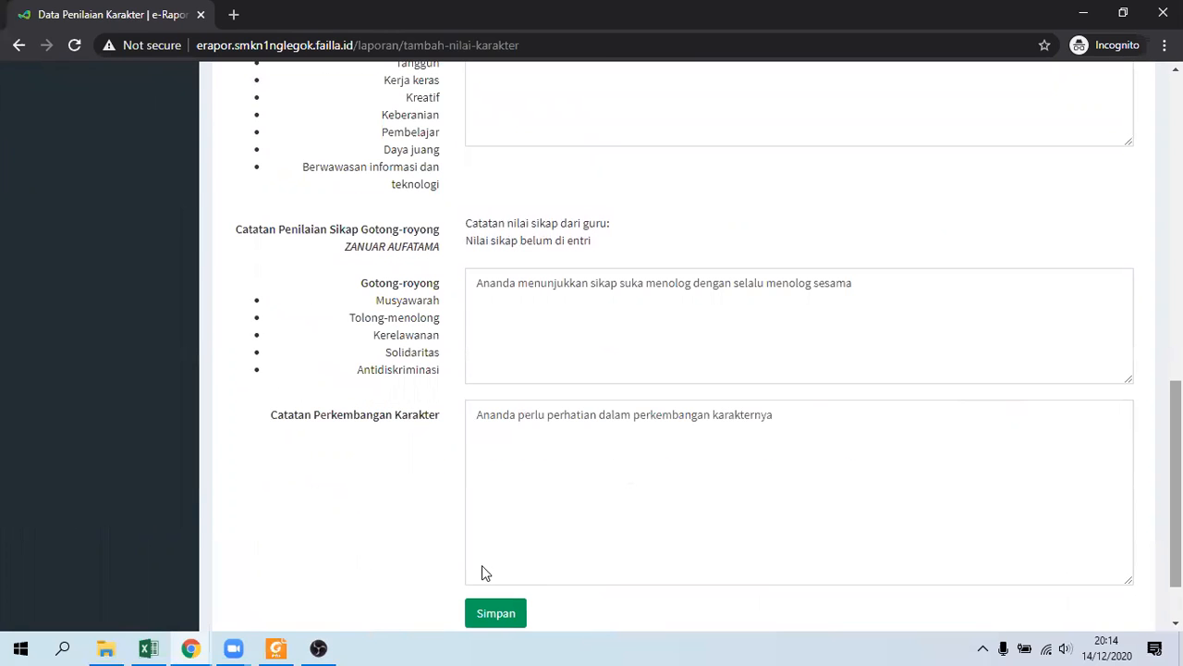
scroll(481, 560, down, 1)
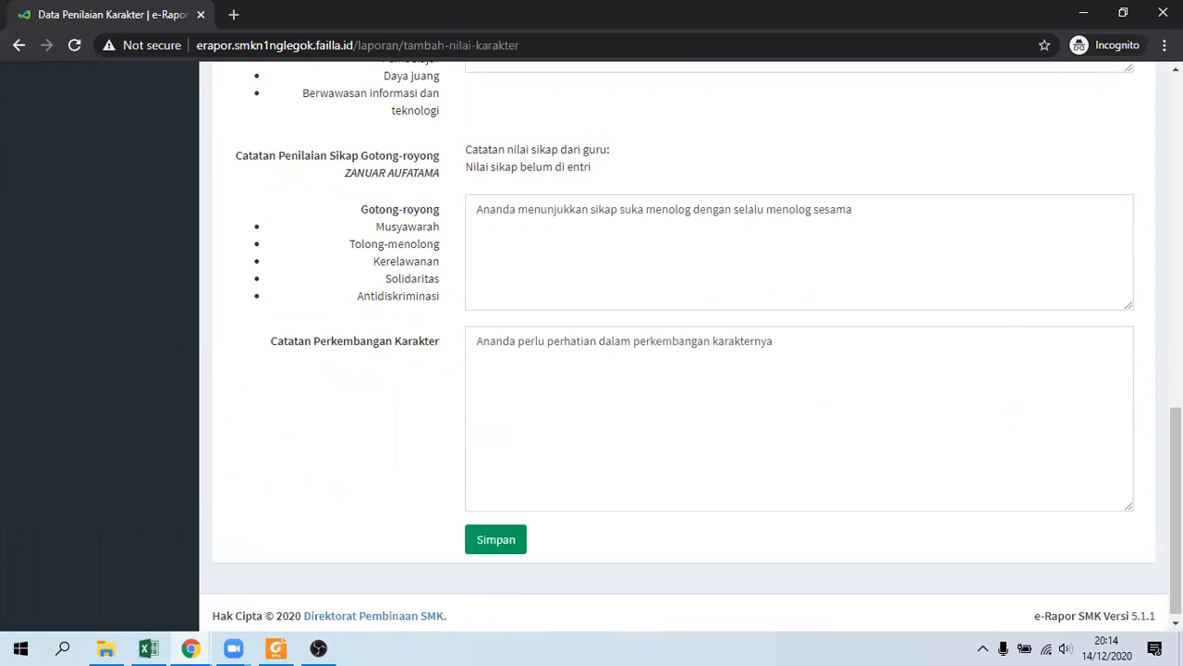
scroll(101, 407, up, 10)
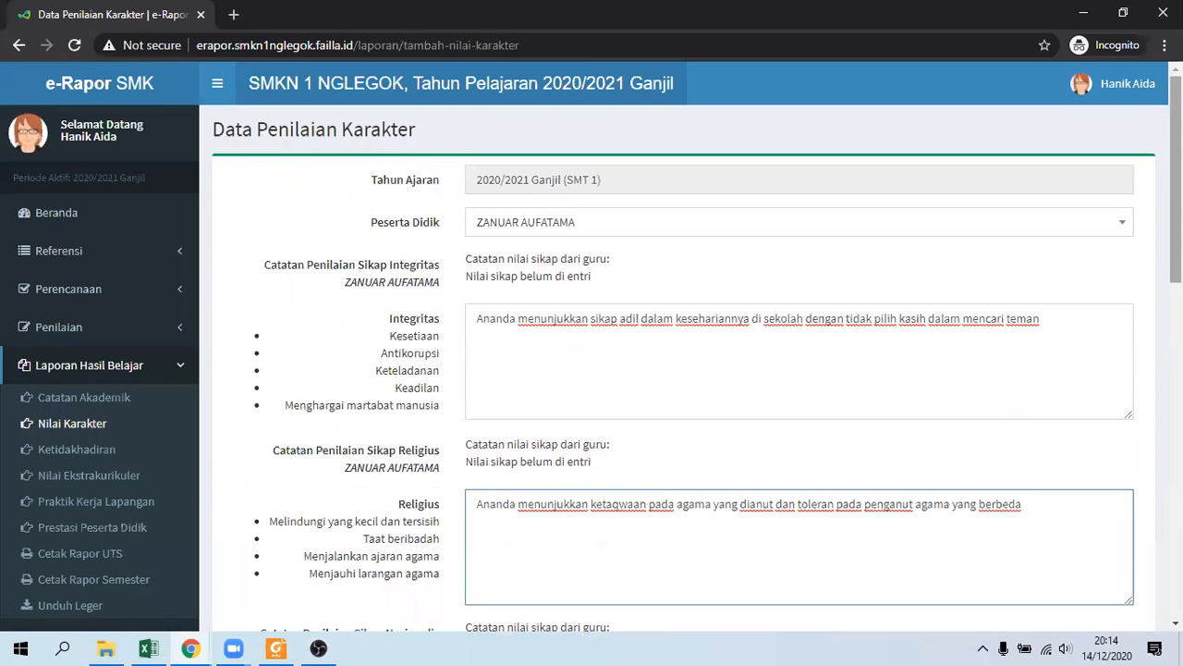
Open Cetak Rapor Semester, generate the first student's Rapor Akademik & Karakter document, and reload it.
scroll(158, 415, down, 2)
click(109, 443)
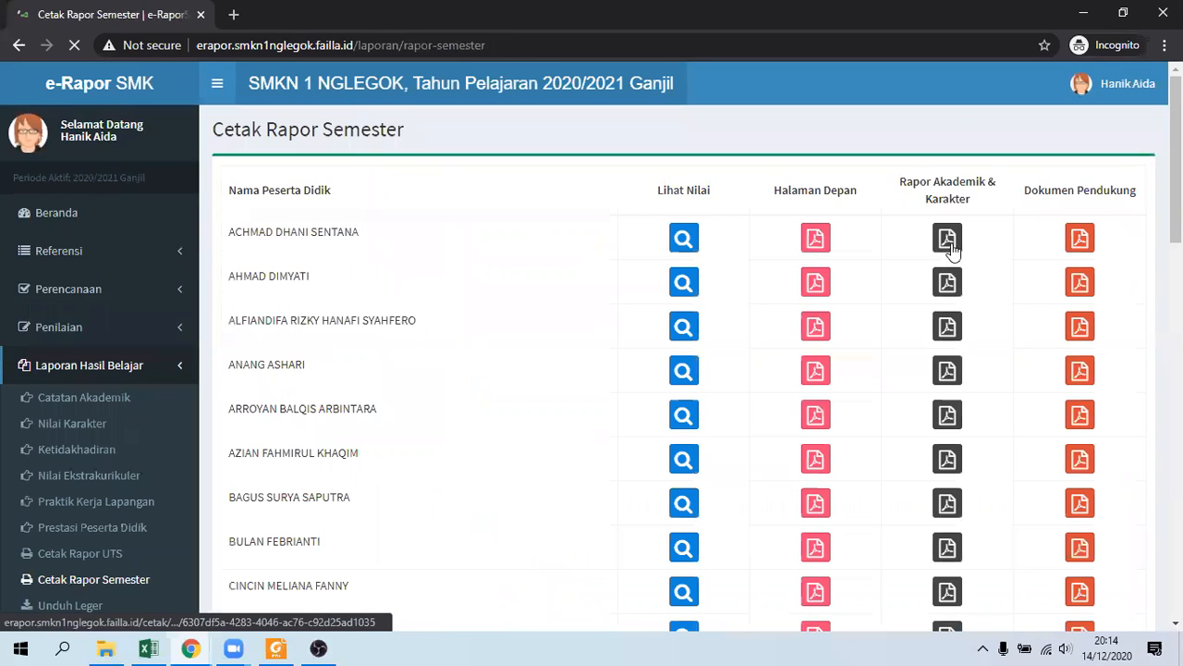
click(948, 239)
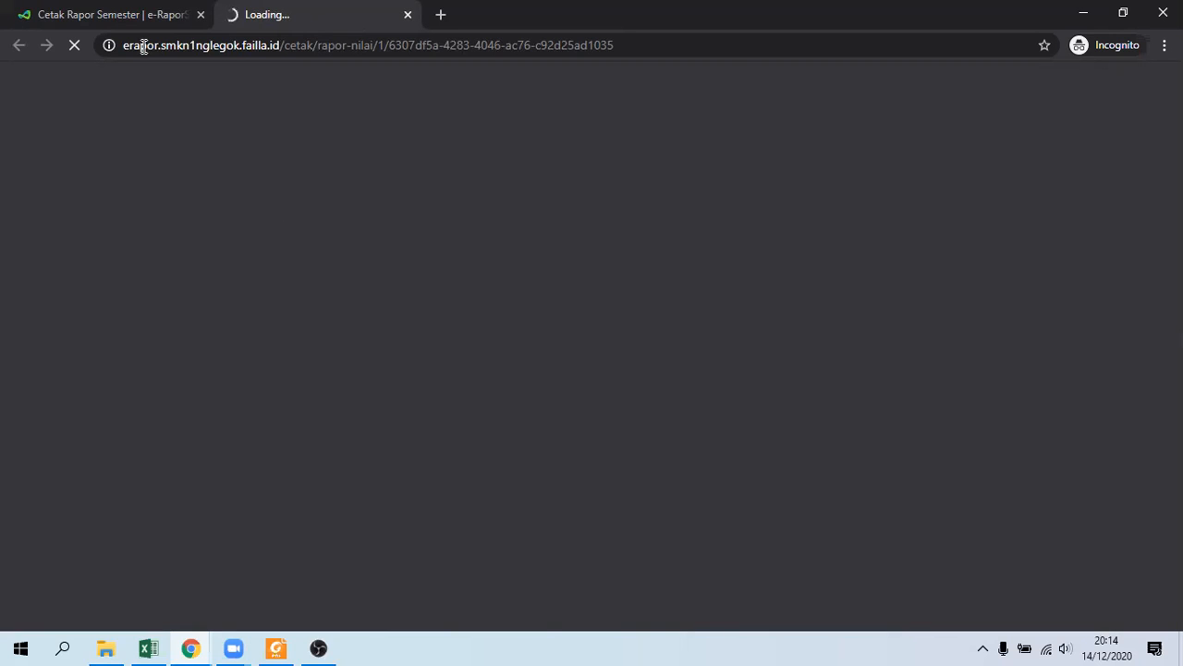
click(114, 20)
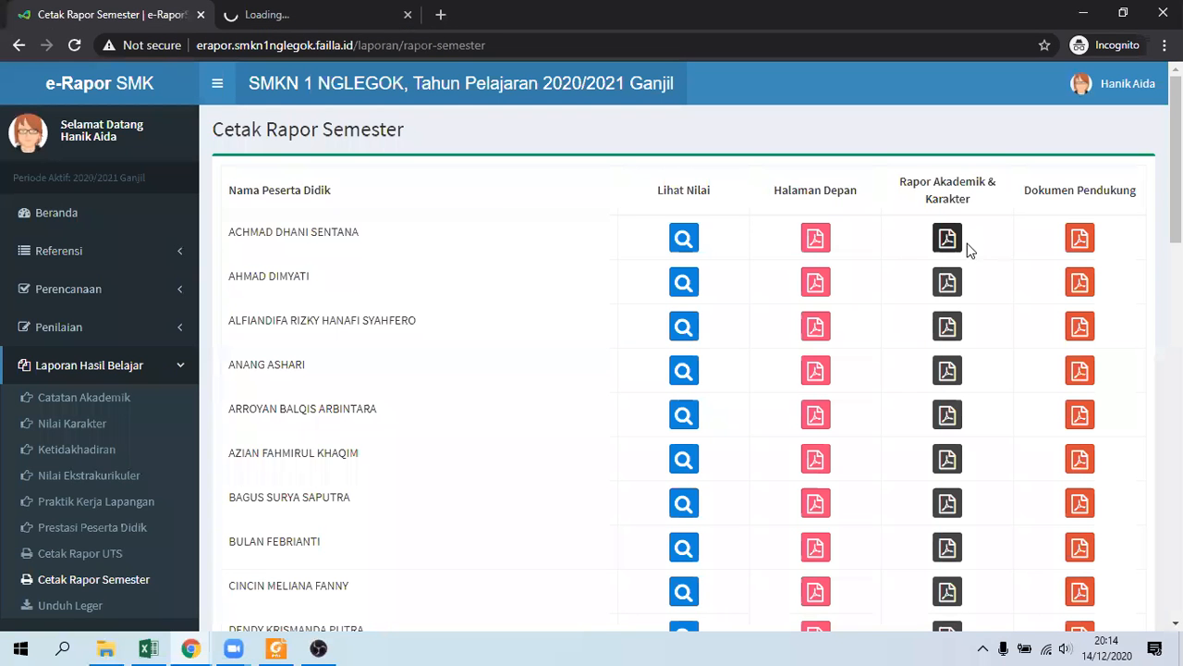
click(328, 18)
click(74, 46)
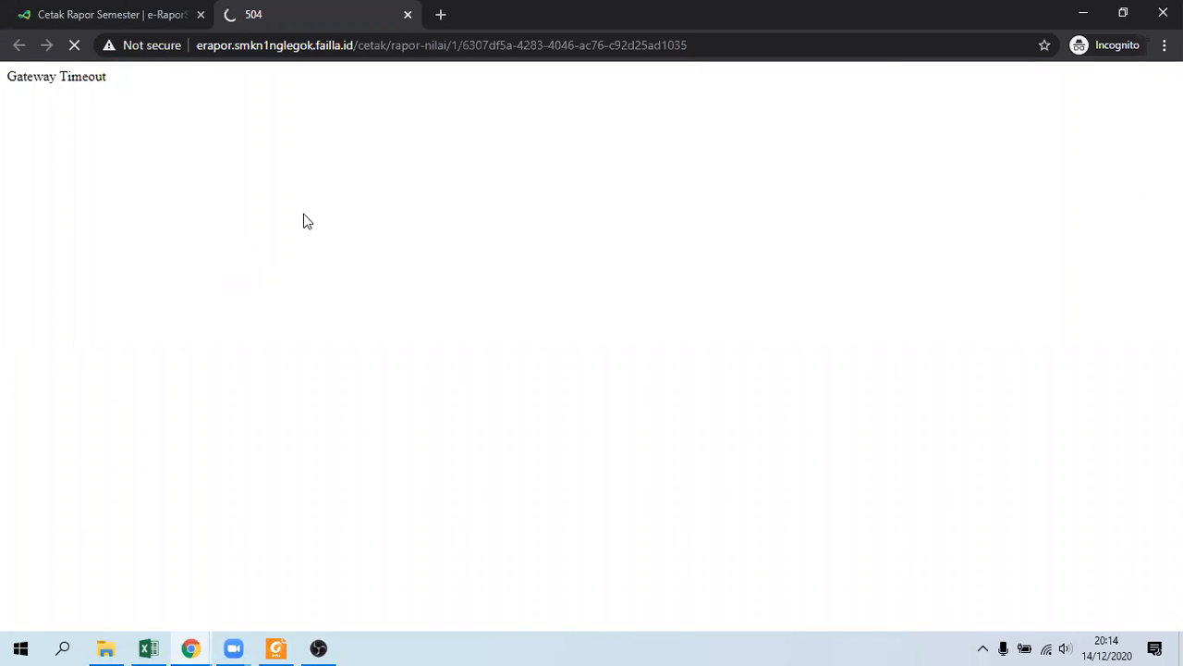
click(120, 14)
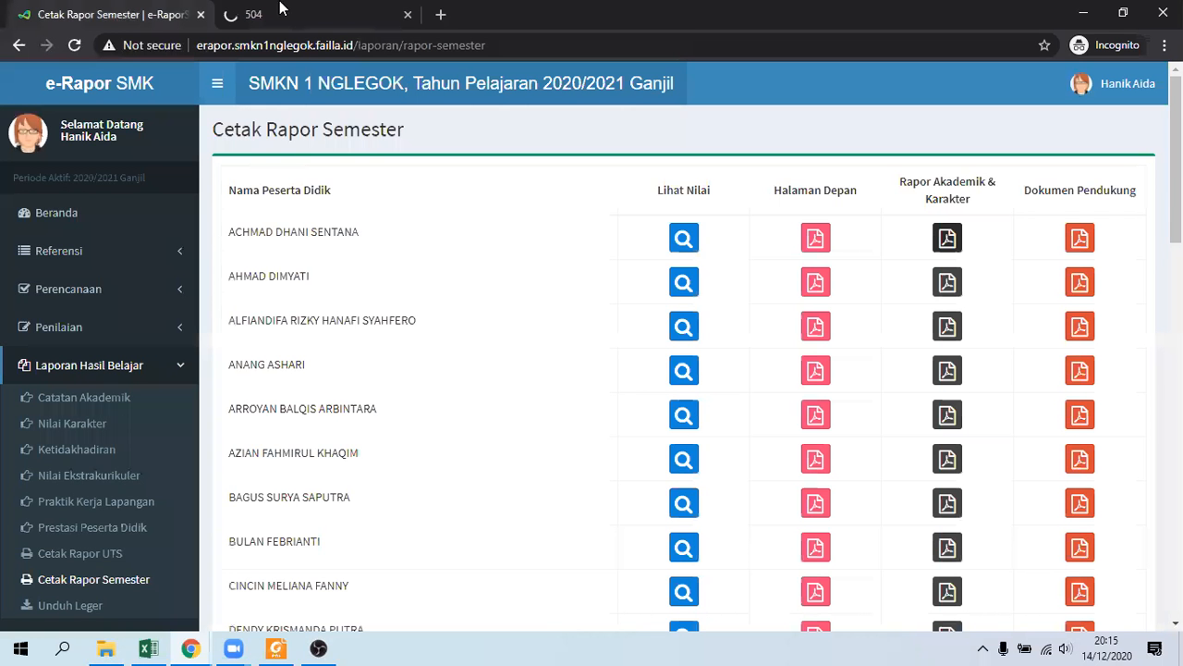
click(305, 14)
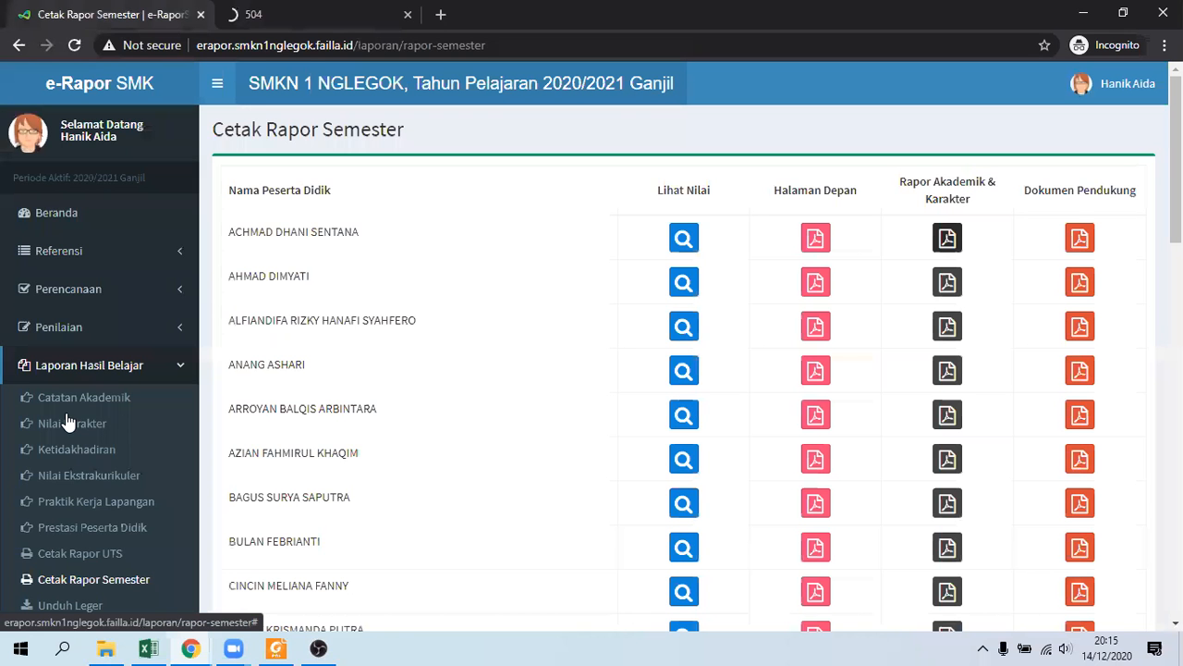
Go to Nilai Karakter under Laporan Hasil Belajar and open a blank form for adding a character assessment.
click(58, 423)
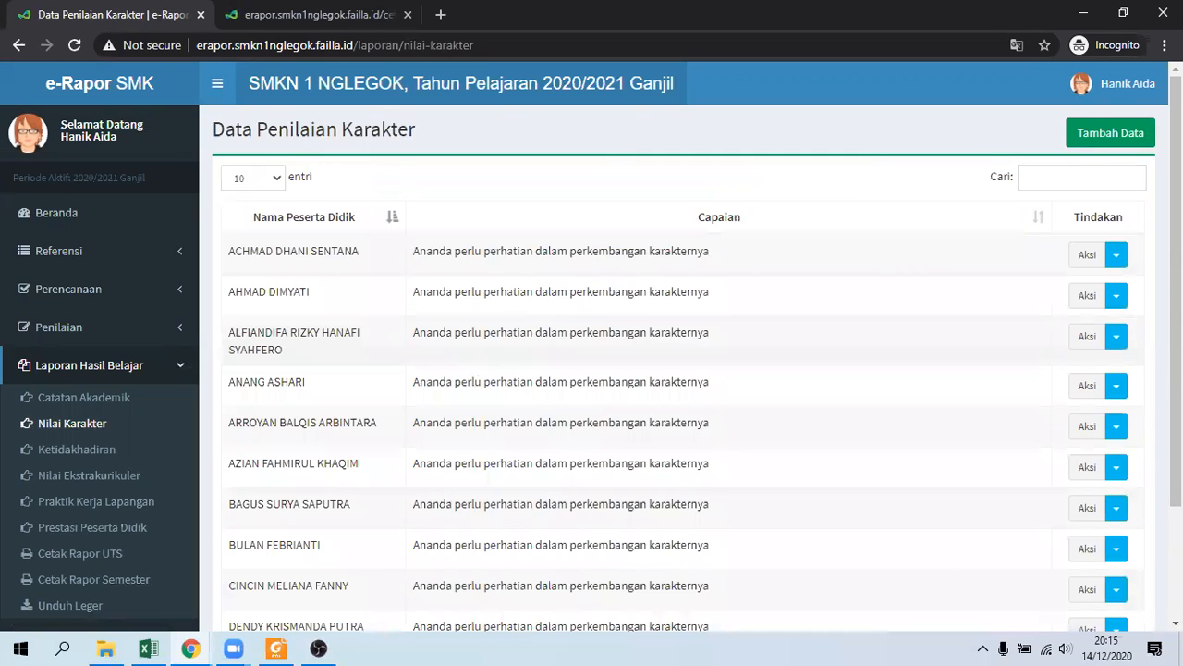
click(1094, 144)
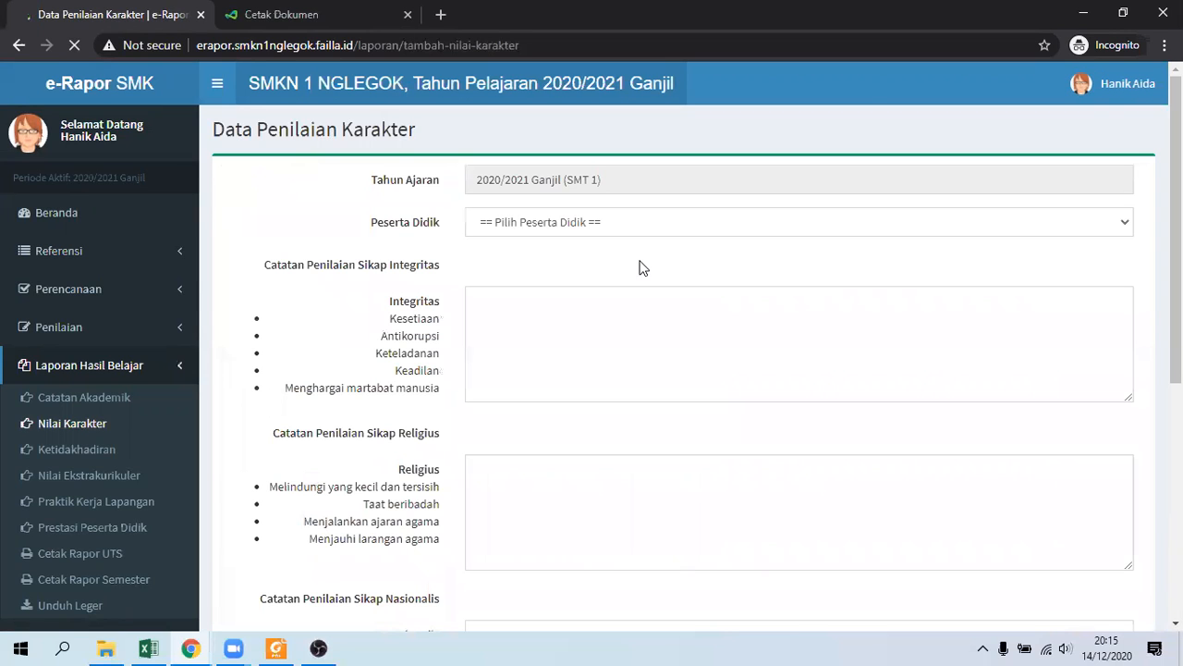
click(476, 323)
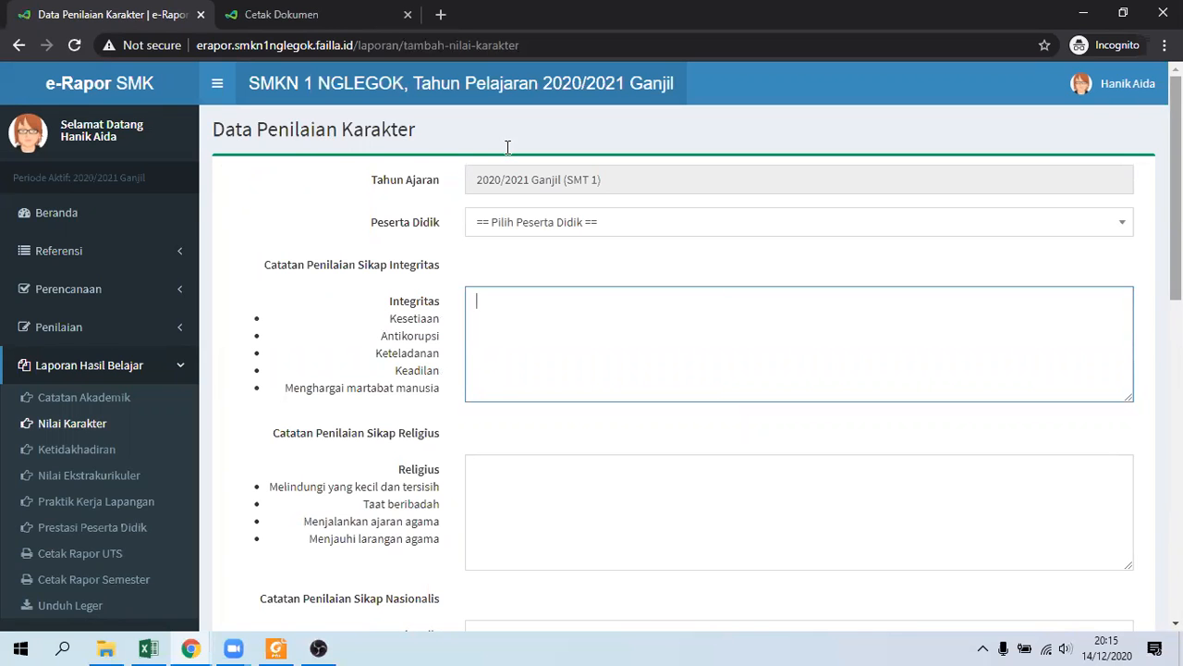
scroll(502, 145, down, 4)
Read through the first student's printed report, covering academic grades, Praktik Kerja Lapangan, Ekstrakurikuler, Ketidakhadiran and the character descriptions.
click(269, 11)
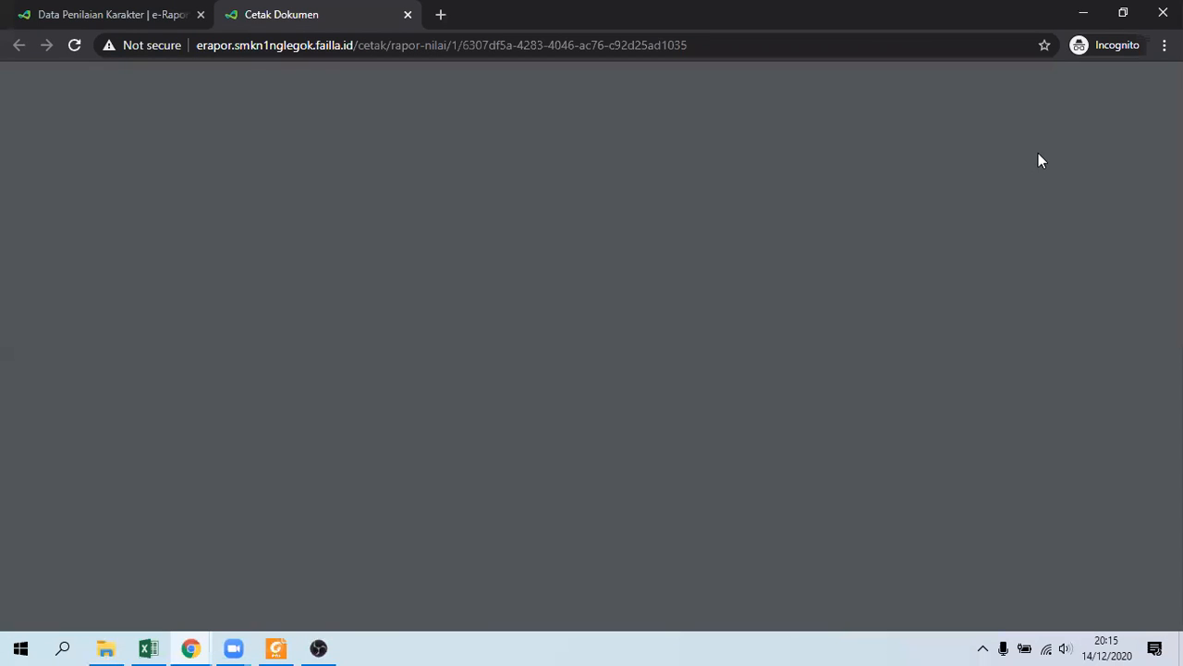
scroll(583, 369, down, 4)
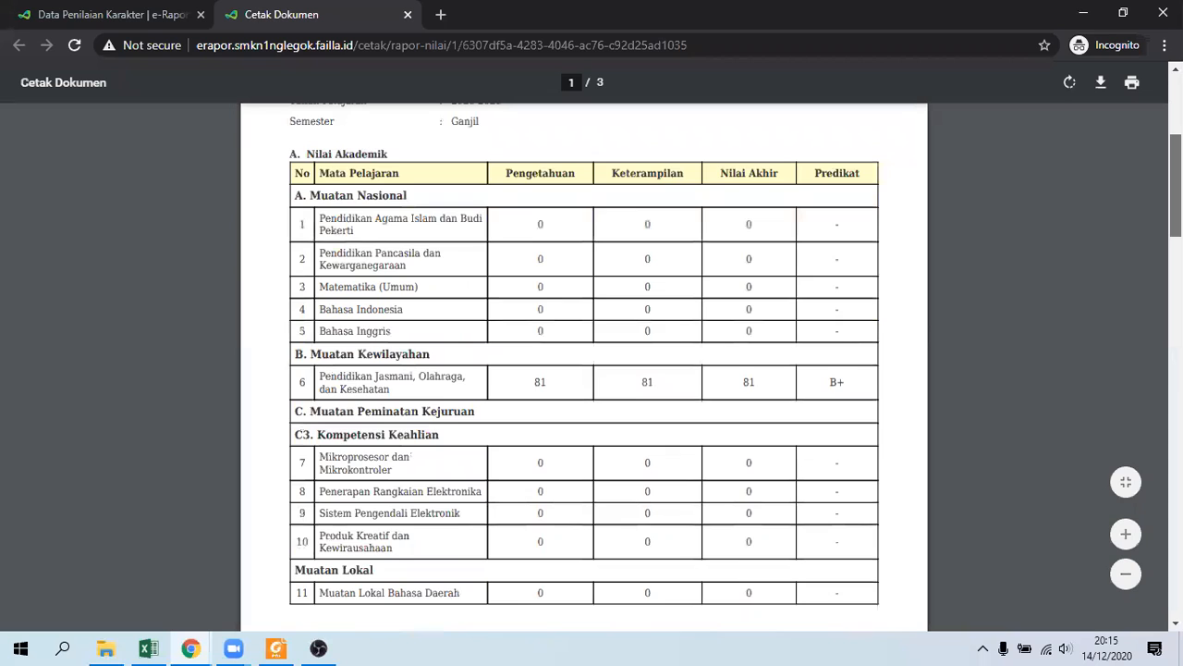
scroll(583, 370, down, 5)
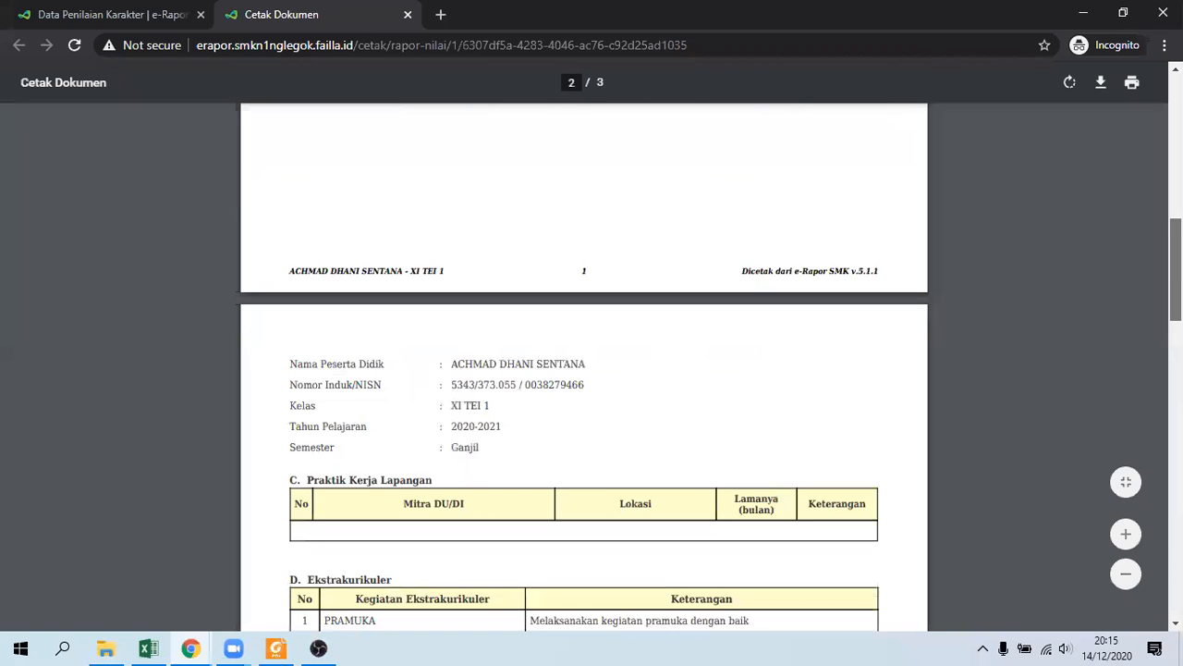
scroll(583, 370, up, 1)
scroll(583, 370, down, 4)
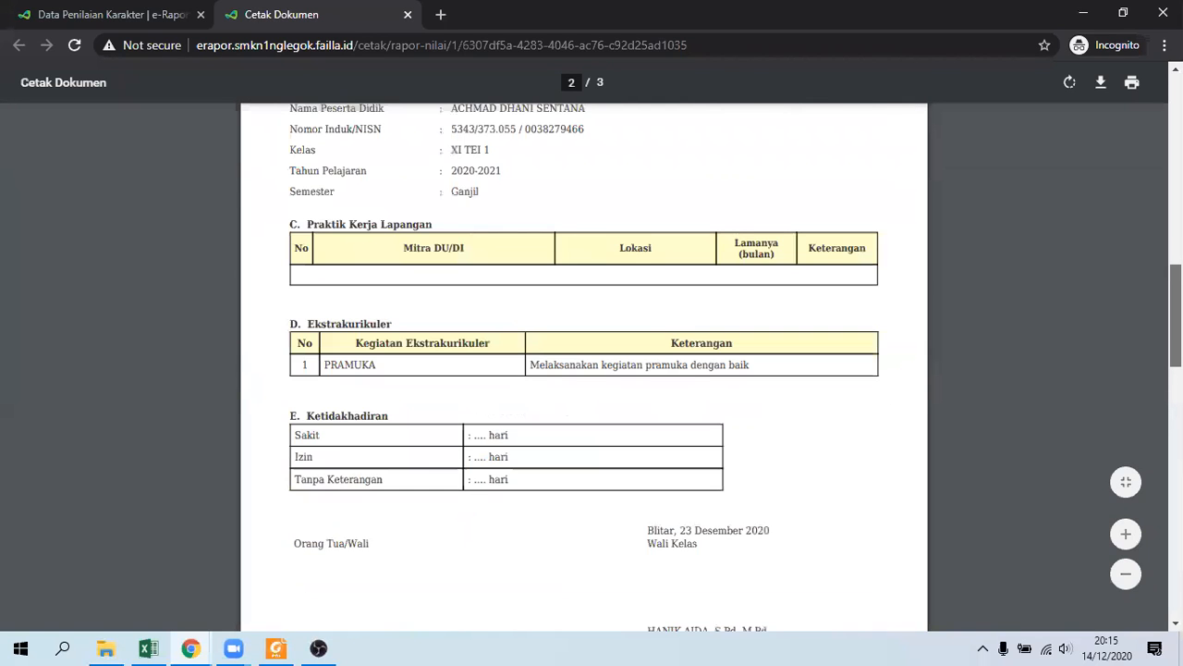
scroll(583, 369, down, 1)
scroll(584, 370, down, 2)
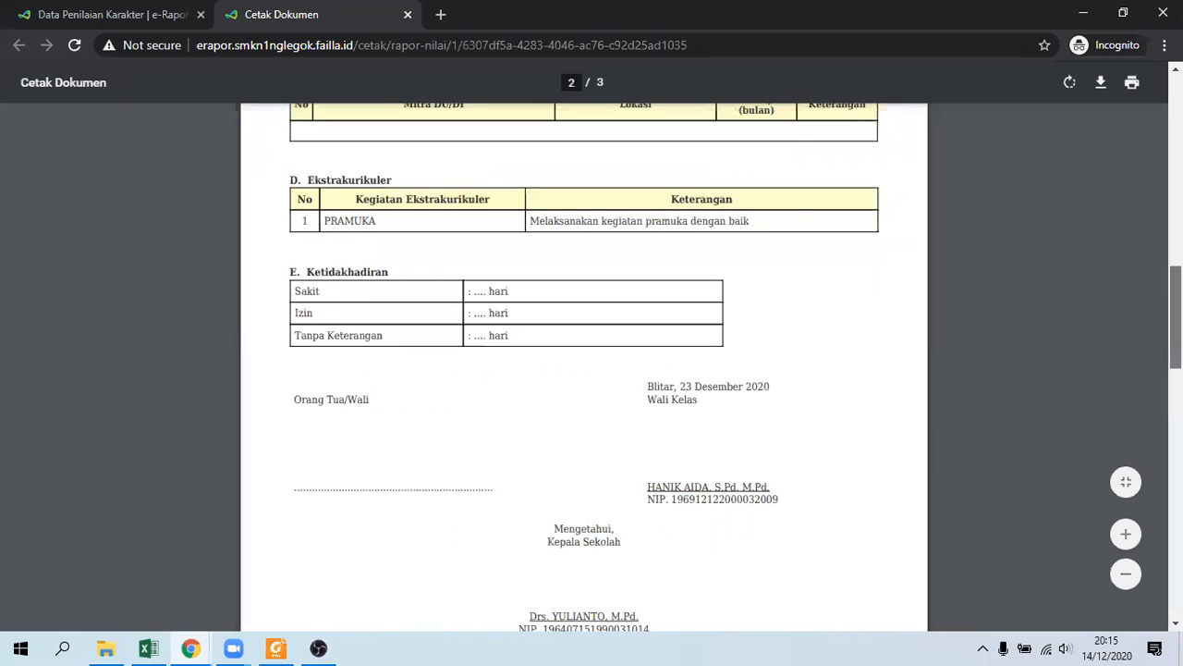
scroll(584, 369, up, 2)
scroll(584, 370, up, 2)
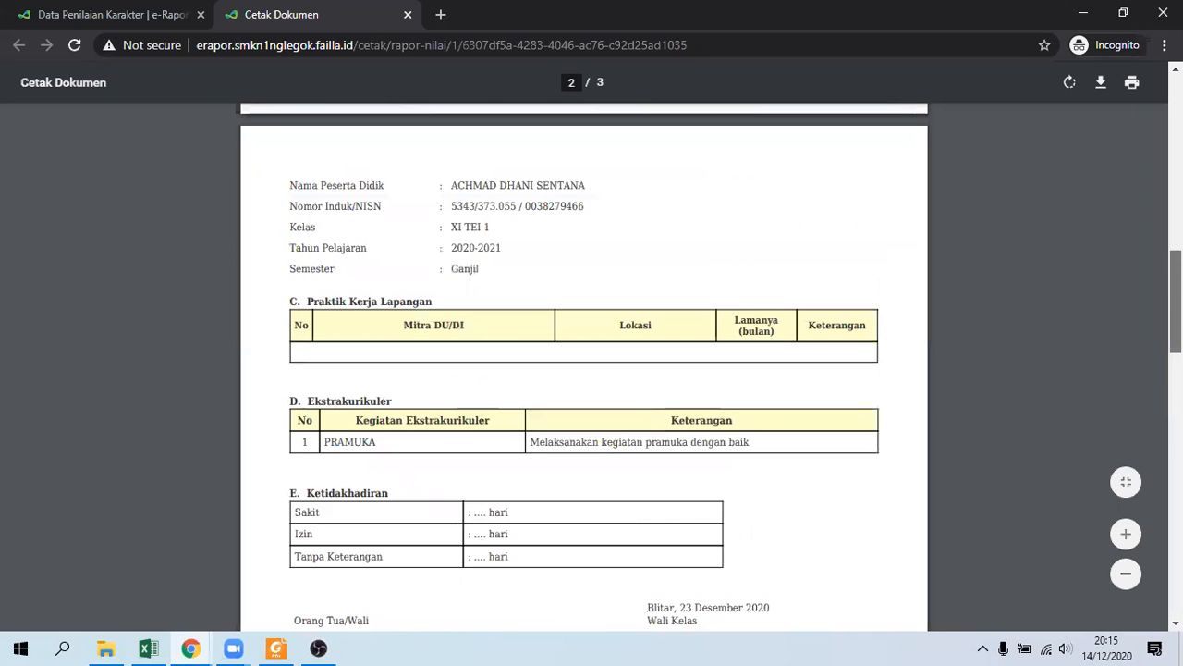
scroll(583, 369, down, 8)
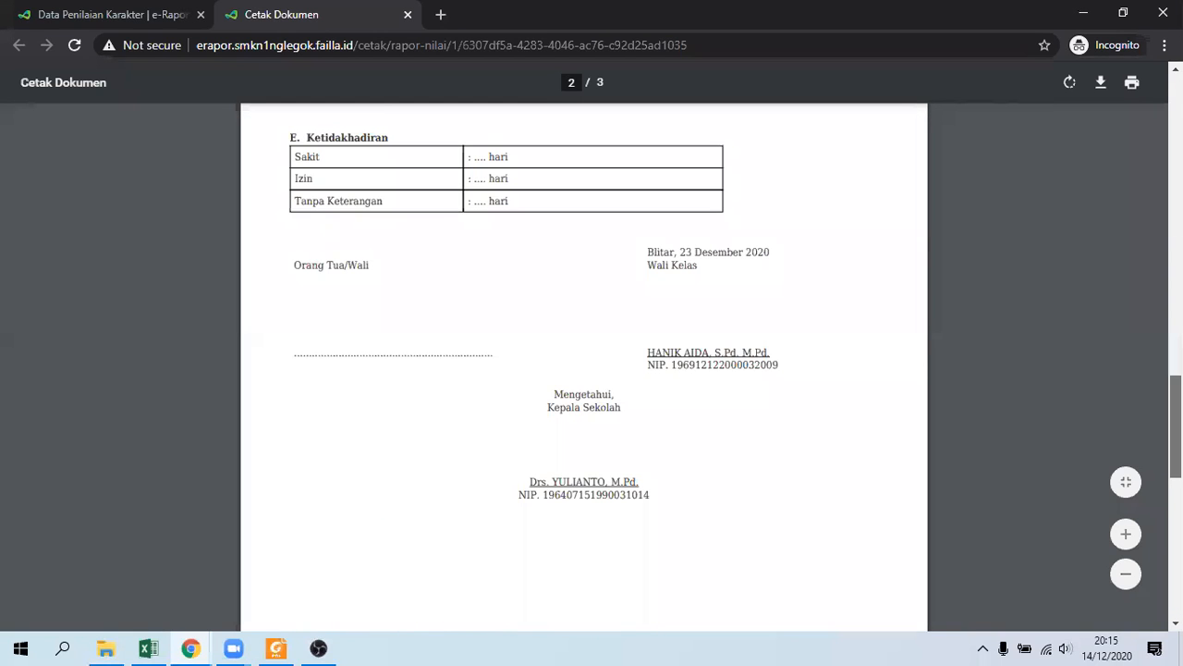
scroll(347, 254, down, 17)
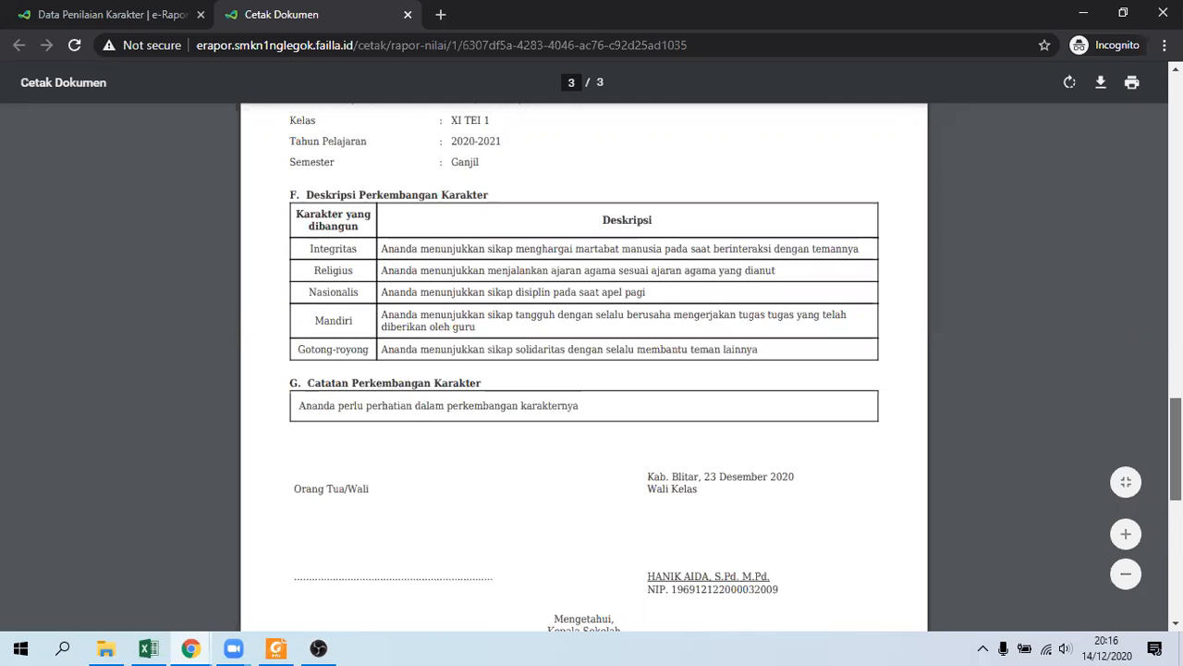
scroll(592, 369, up, 4)
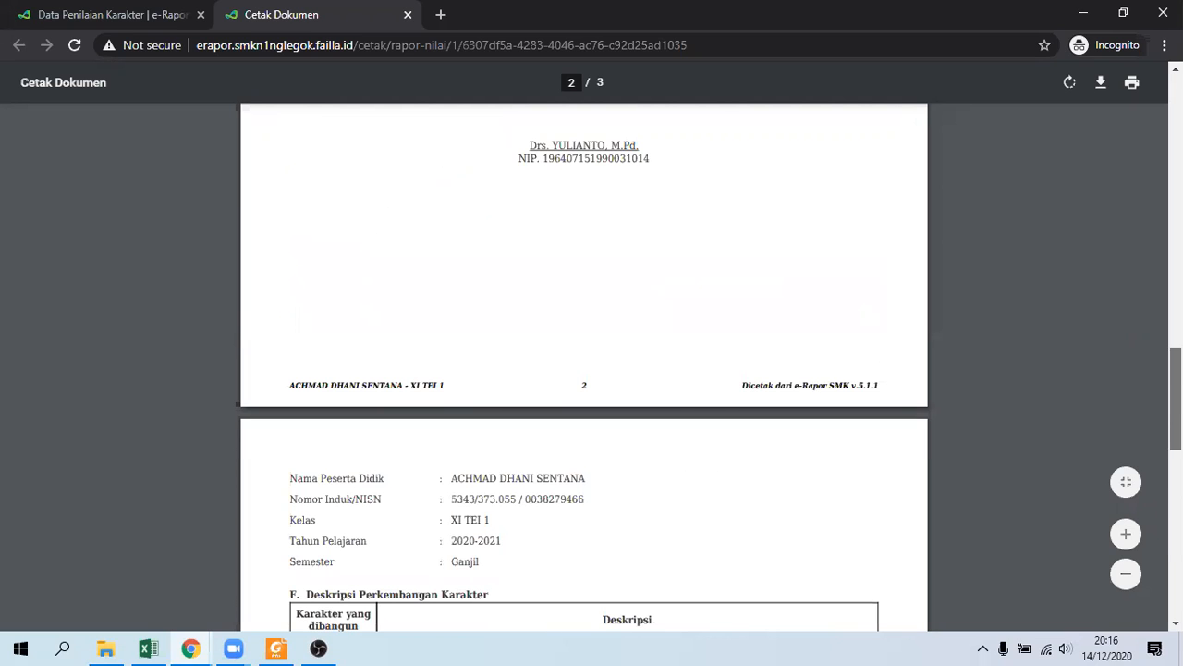
scroll(592, 370, up, 4)
scroll(752, 362, up, 2)
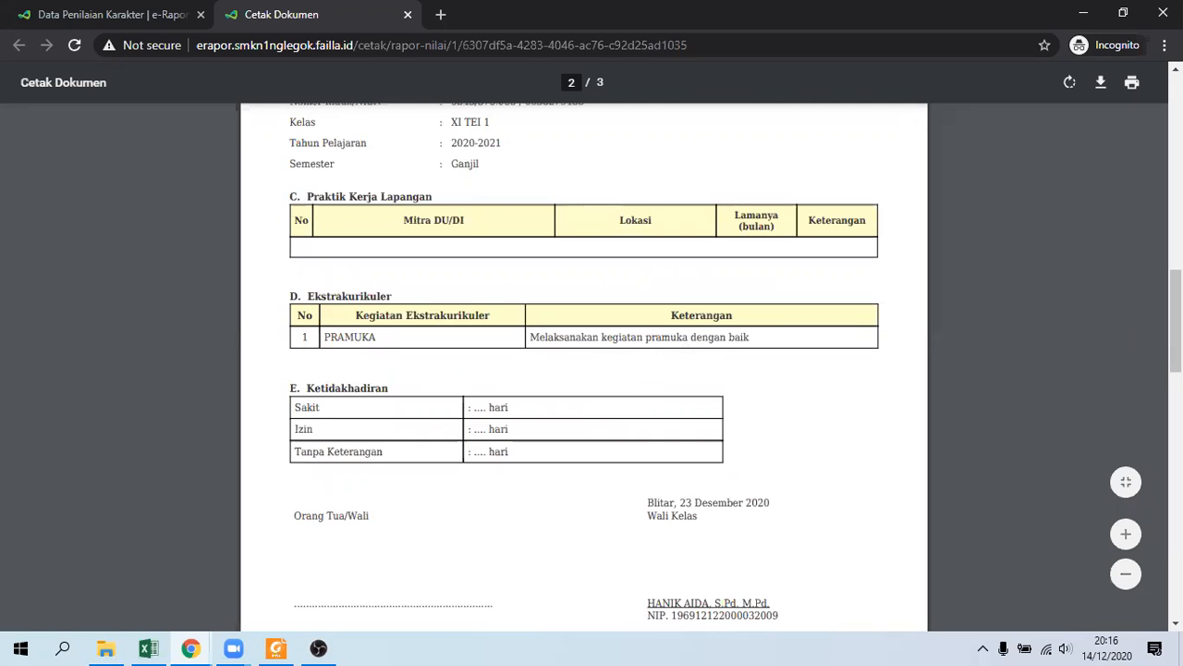
scroll(584, 370, up, 3)
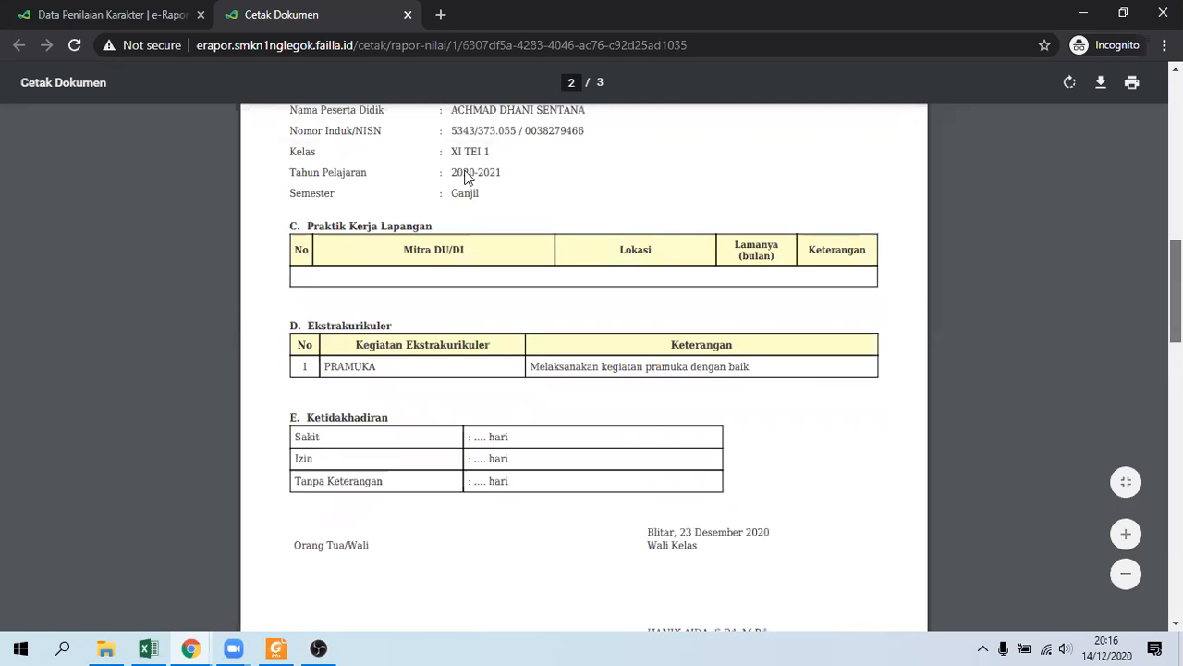
Return to the character assessment form, choose the last student in Peserta Didik, and view the Integritas and Religius notes.
click(116, 14)
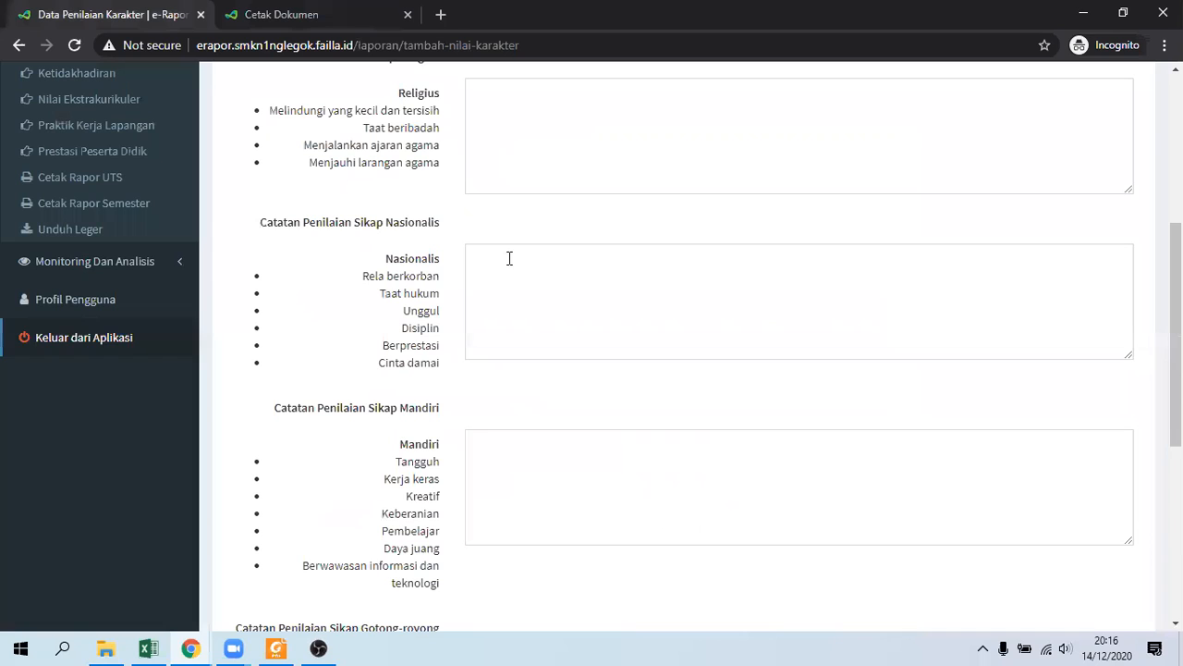
click(1063, 268)
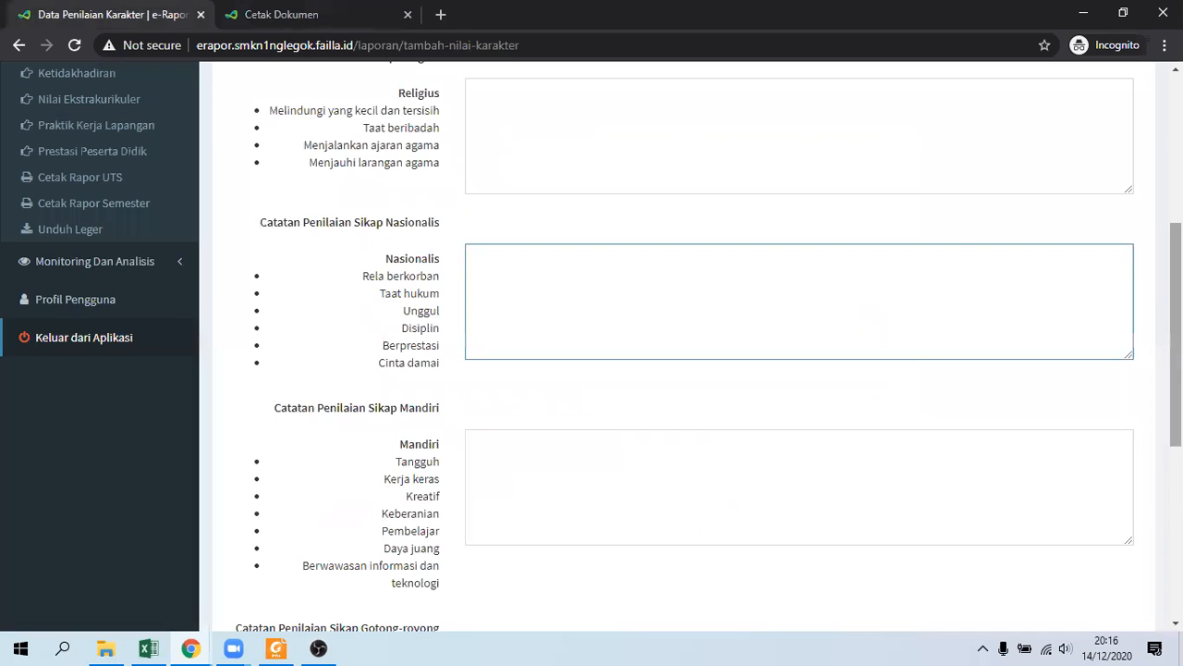
scroll(536, 229, up, 5)
click(537, 229)
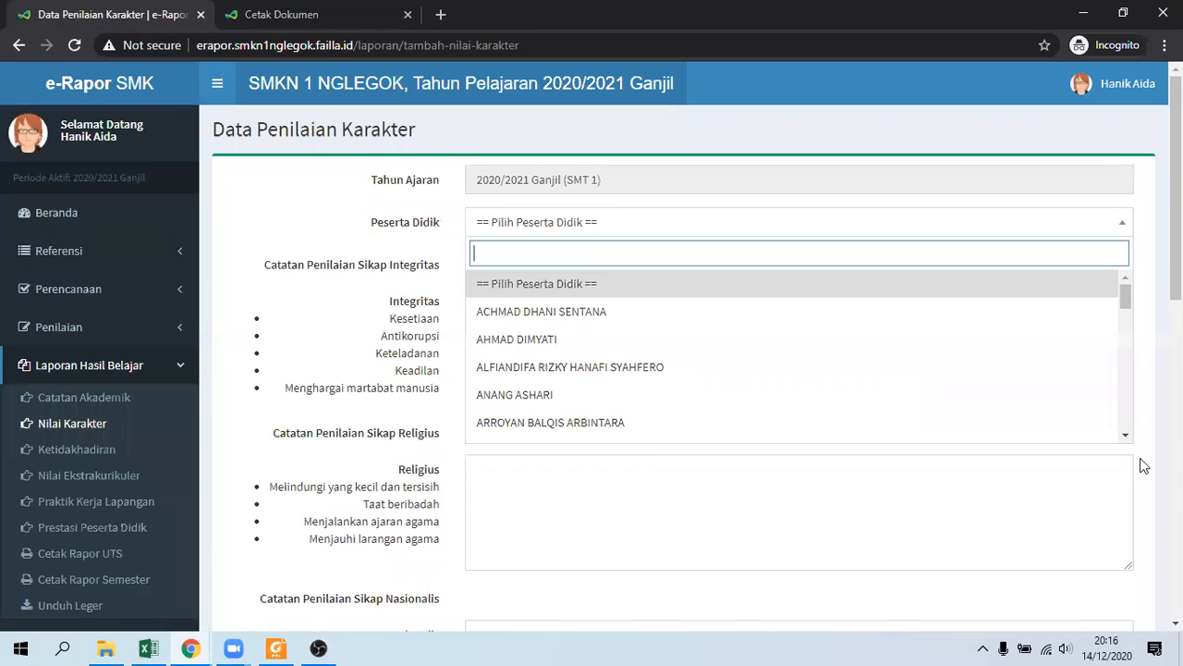
scroll(1144, 465, down, 10)
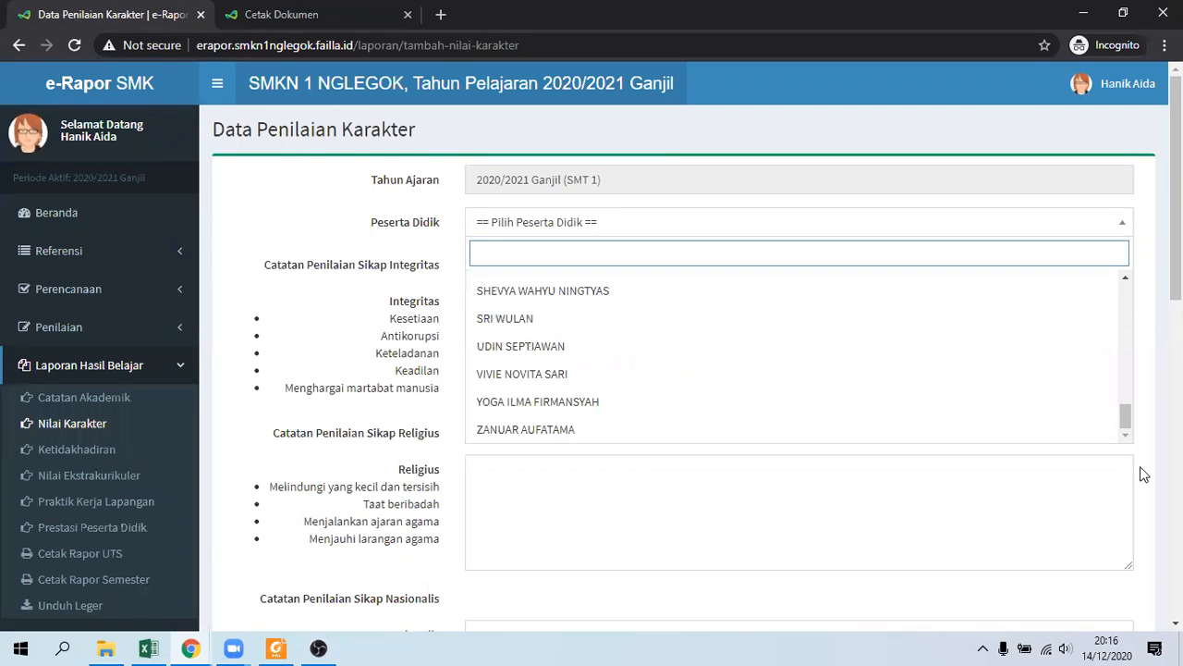
click(544, 429)
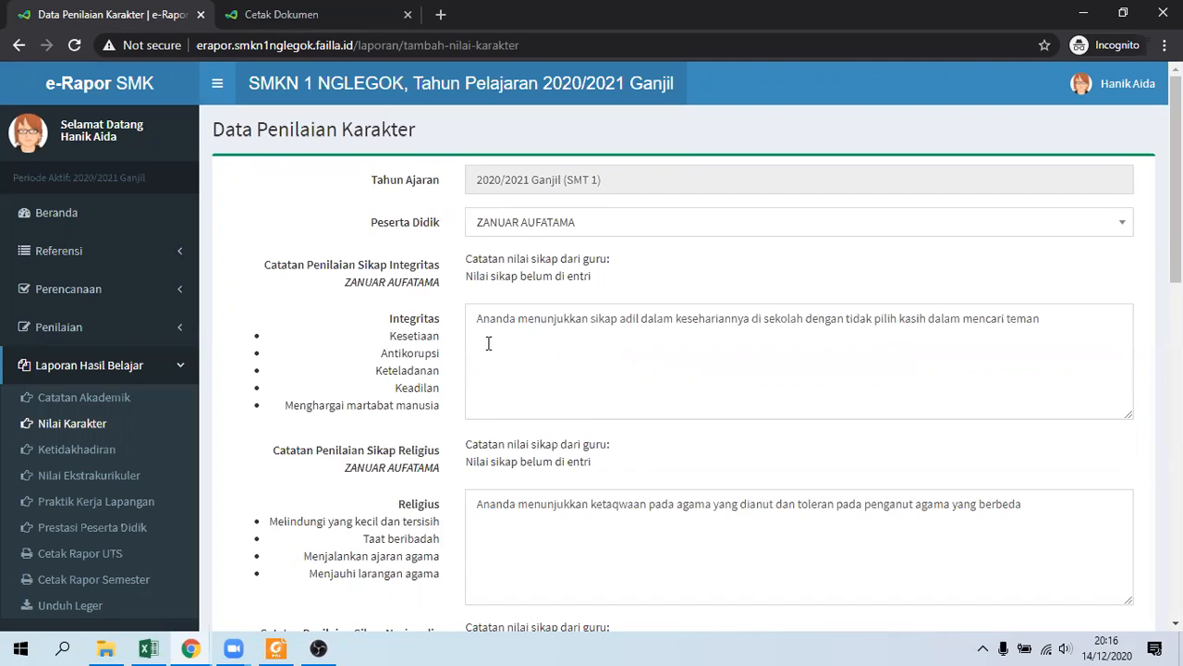
click(487, 516)
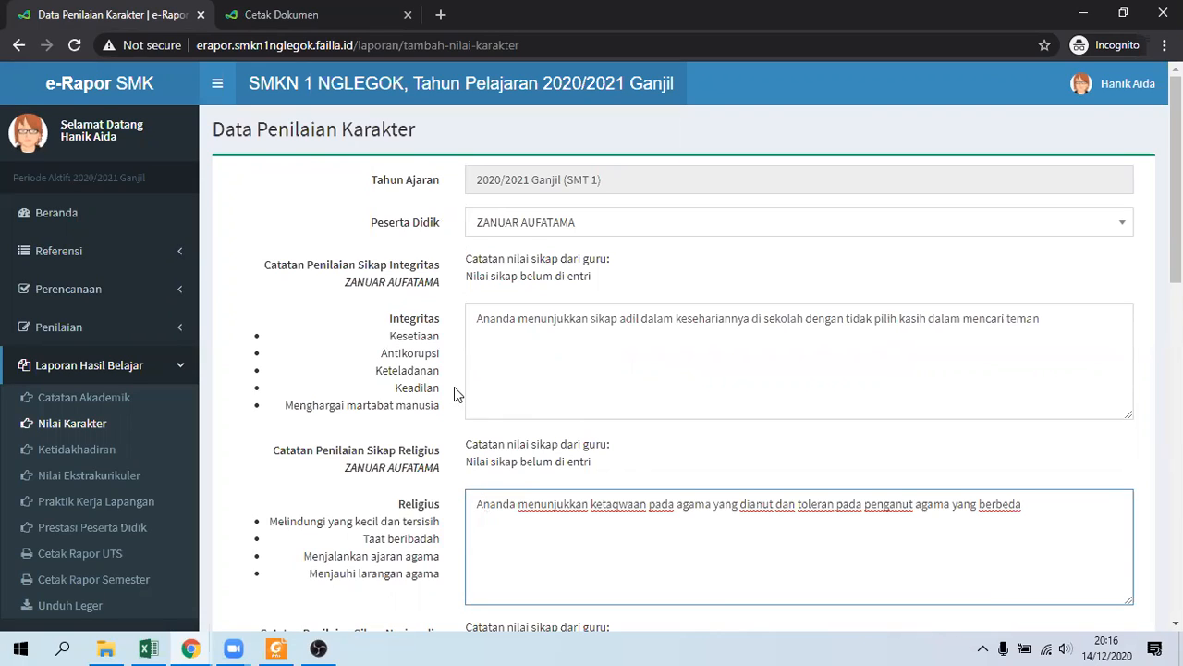
click(483, 338)
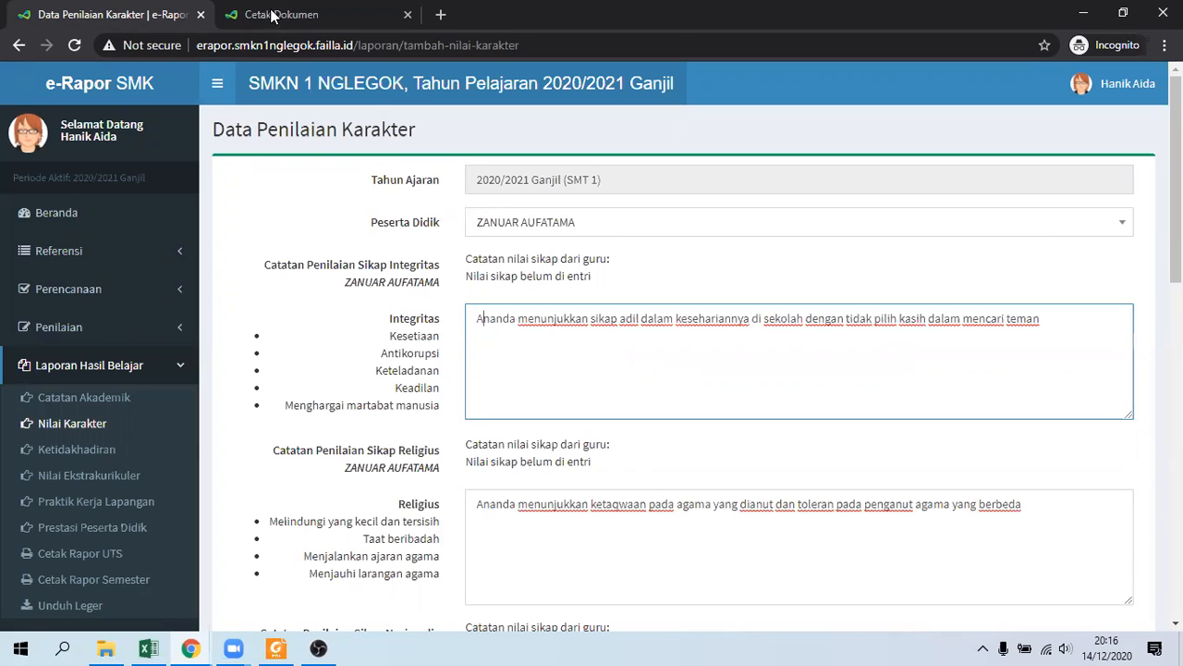
Review the Nilai Akademik table and the Catatan Akademik note on the first student's printed report.
key(ctrl+Tab)
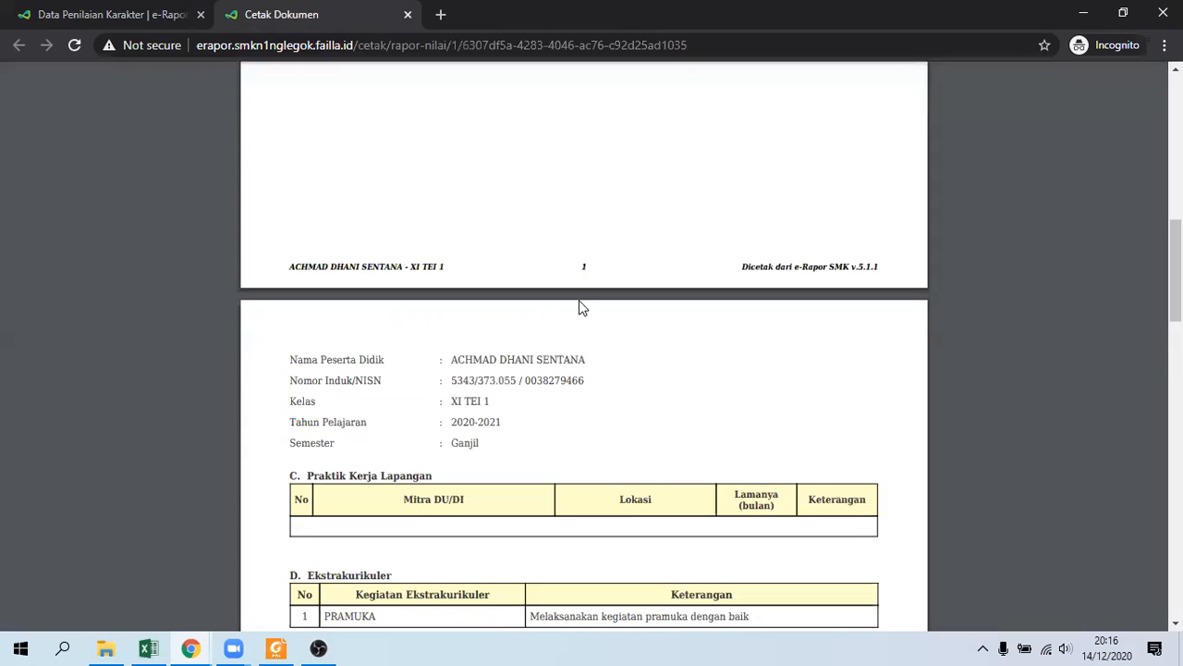
scroll(582, 307, up, 3)
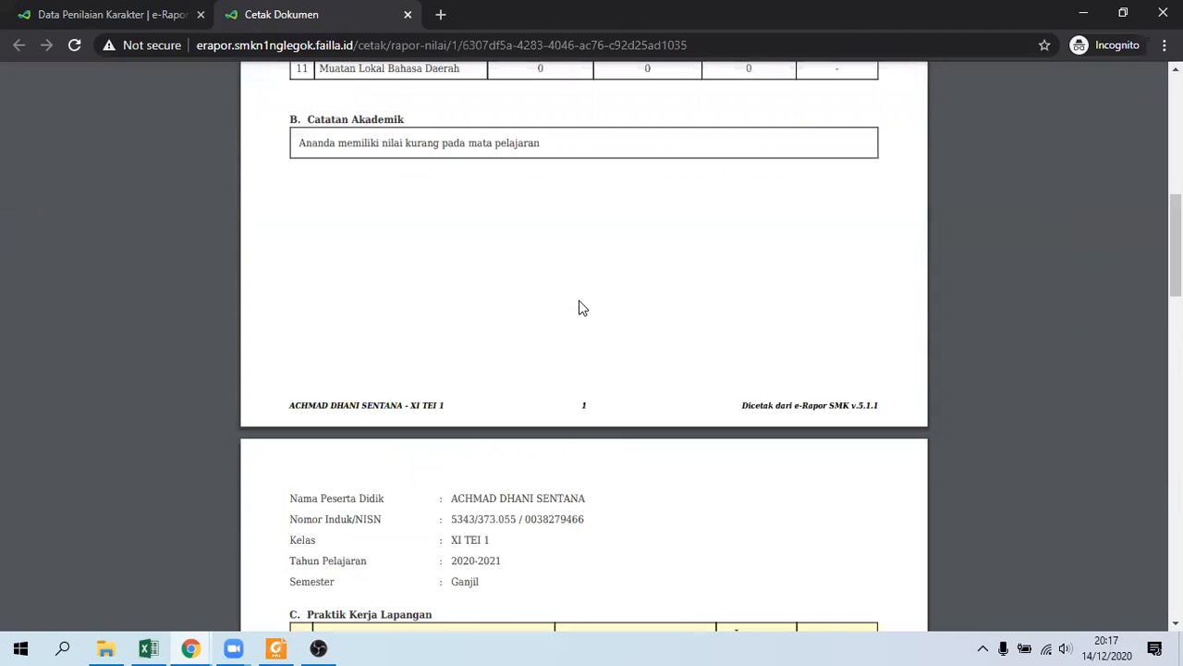
scroll(582, 307, up, 2)
scroll(582, 307, up, 10)
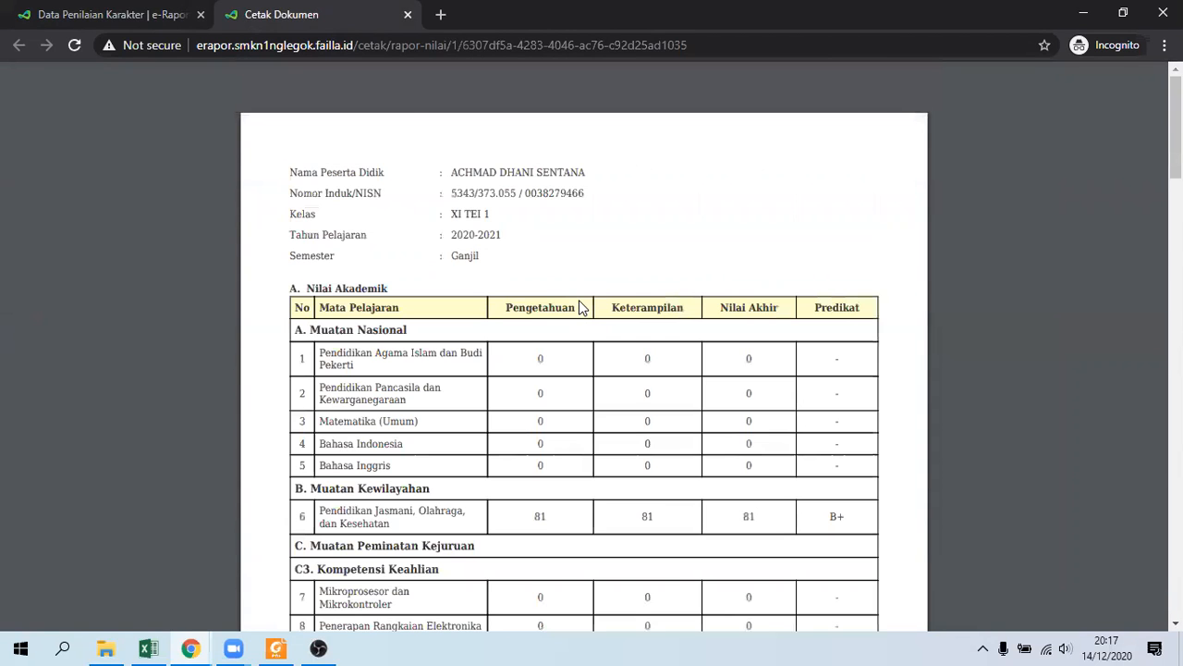
scroll(582, 307, down, 5)
scroll(582, 307, down, 1)
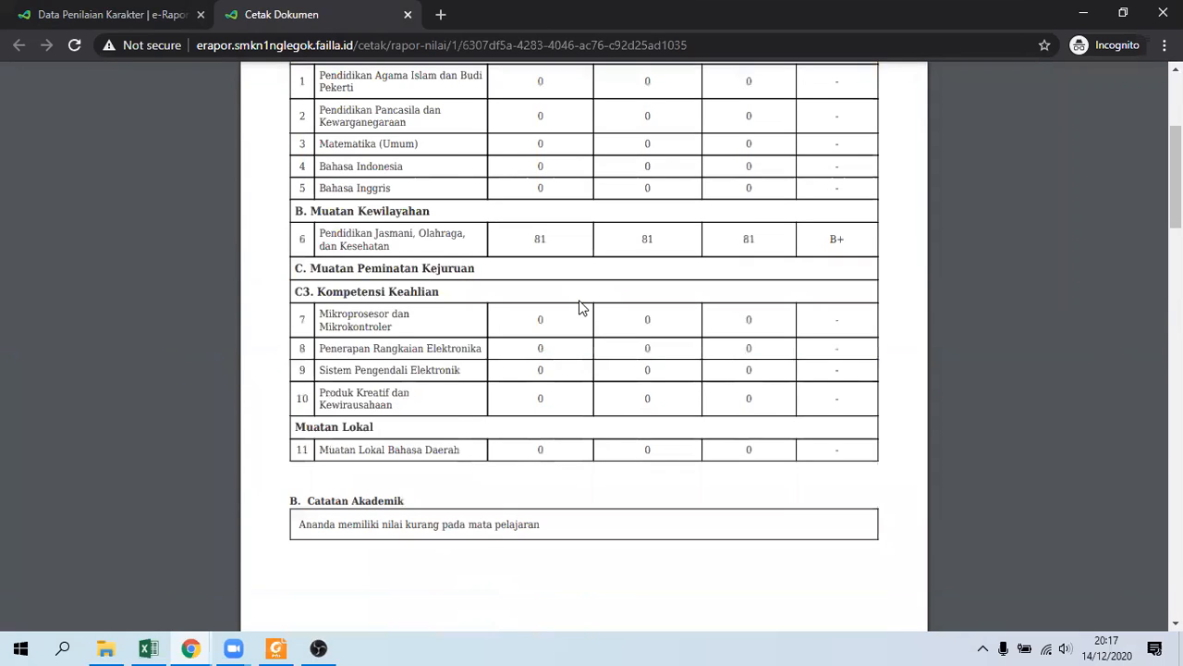
scroll(583, 307, down, 1)
scroll(582, 307, down, 5)
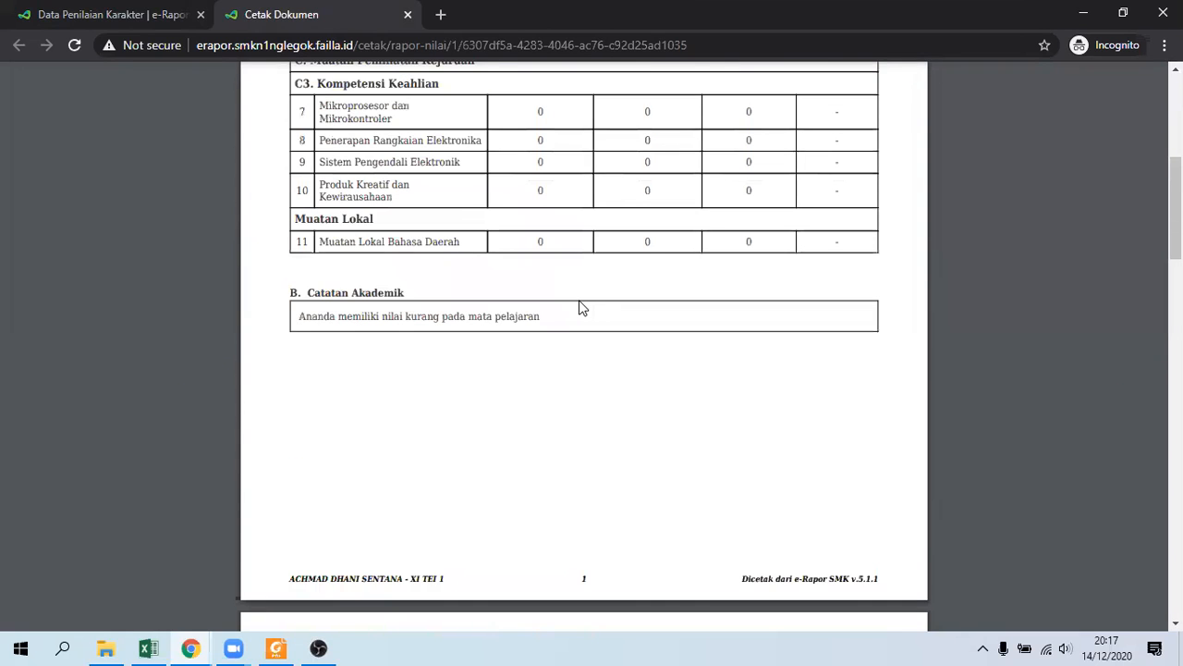
scroll(583, 307, up, 1)
scroll(582, 307, up, 3)
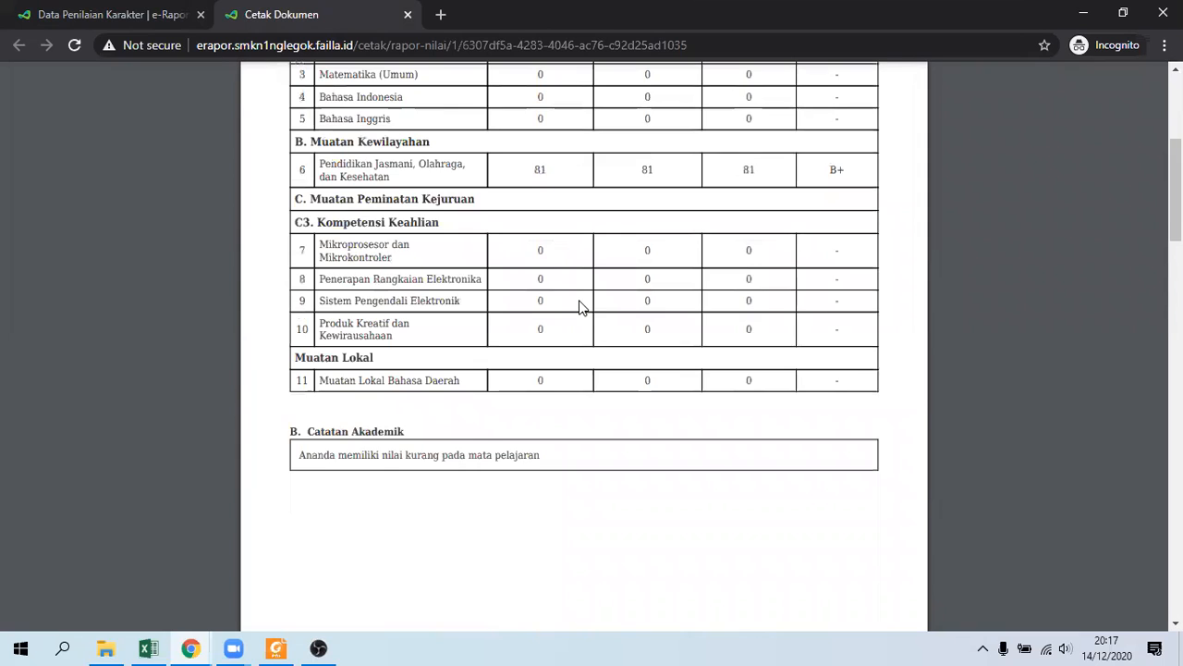
scroll(583, 307, up, 2)
scroll(582, 307, up, 2)
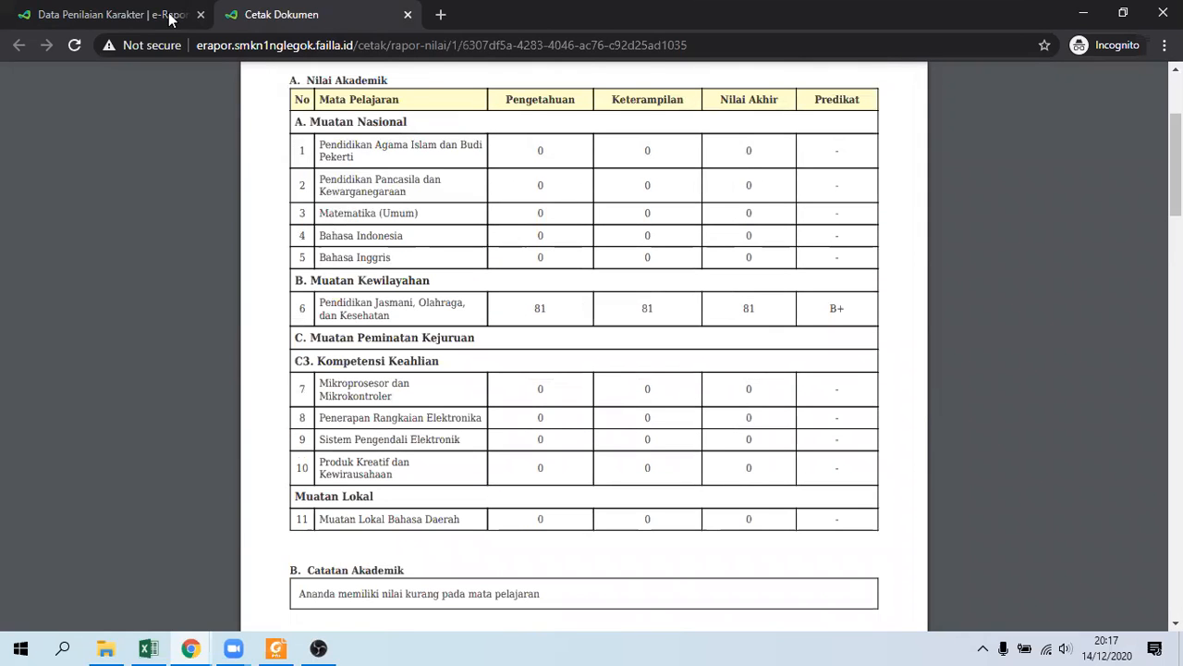
Open Catatan Akademik under Laporan Hasil Belajar and compare the first student's description with the note on the printed report.
click(109, 13)
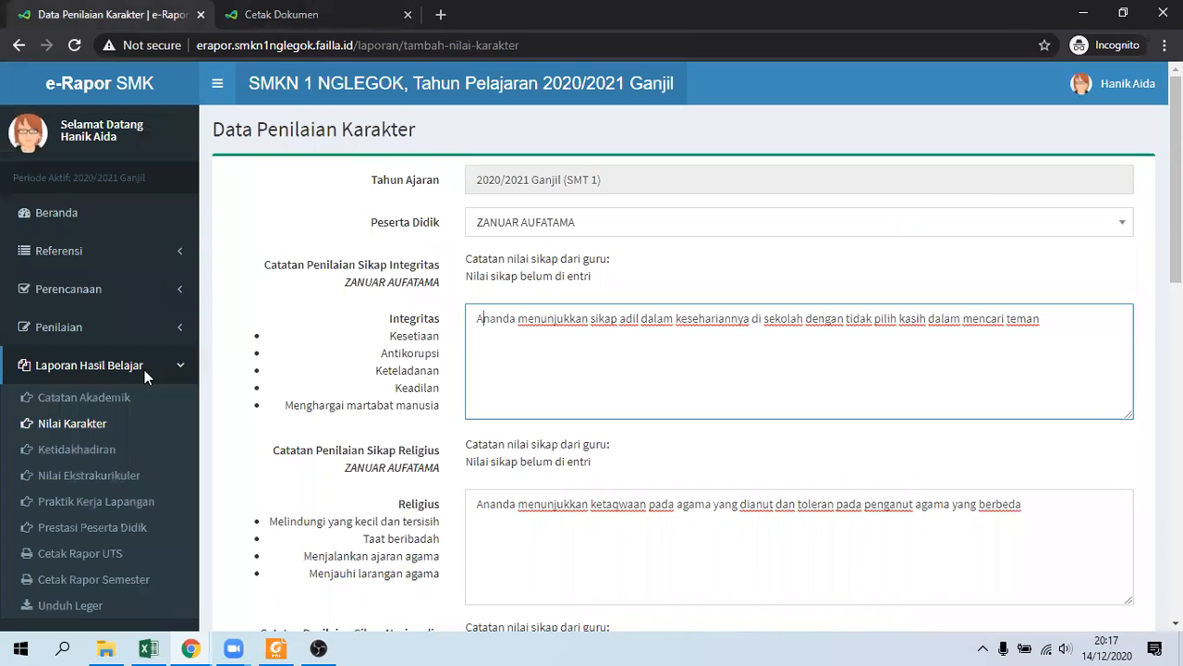
click(89, 396)
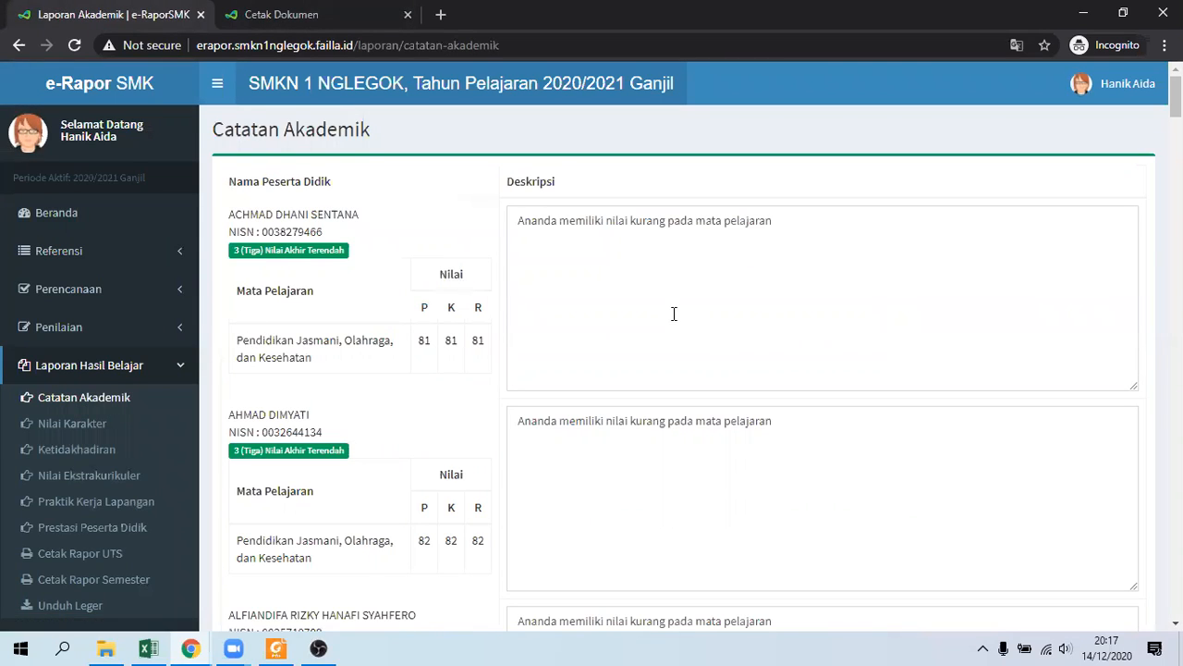
click(322, 11)
key(Down)
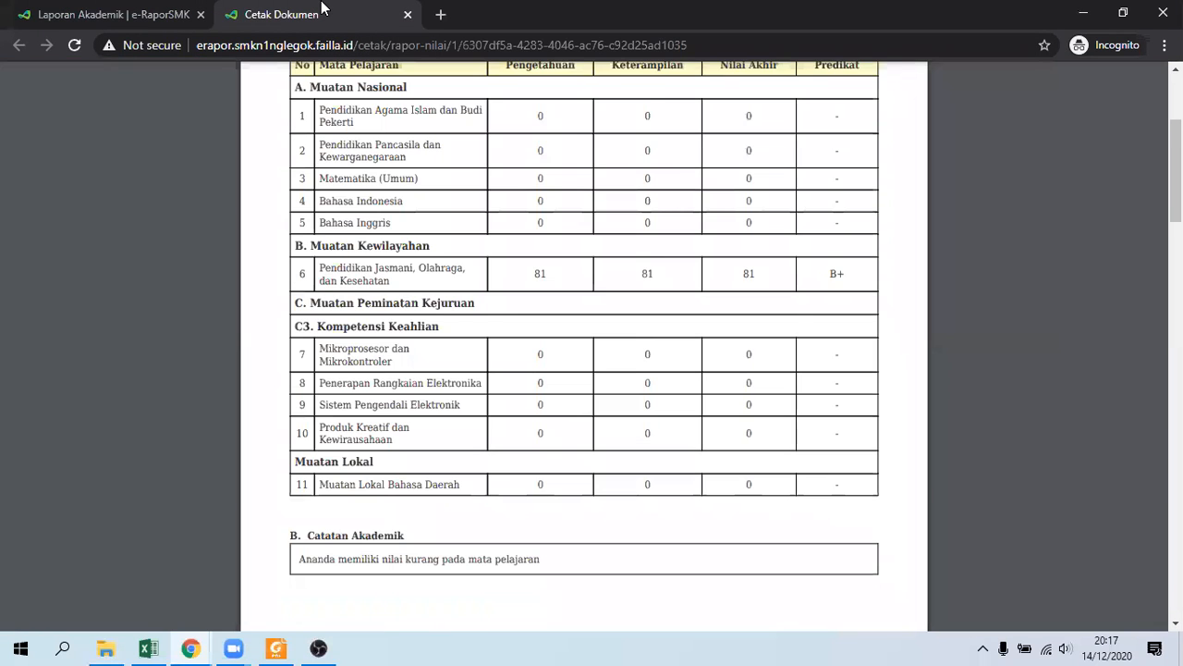
scroll(589, 523, down, 1)
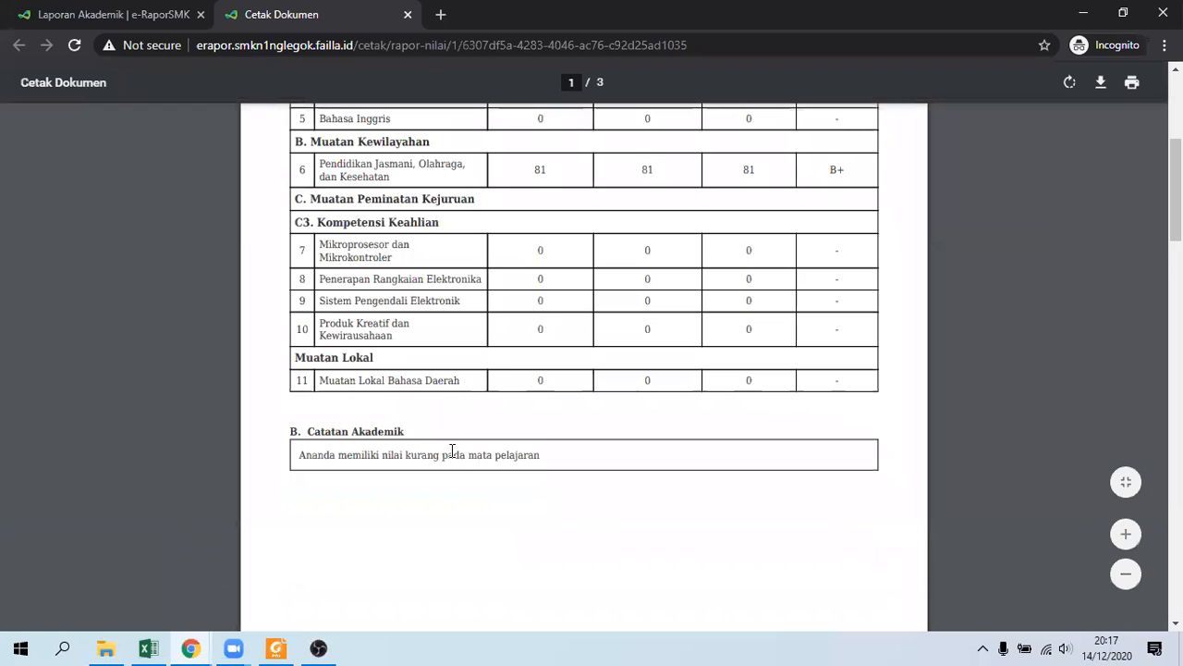
click(84, 16)
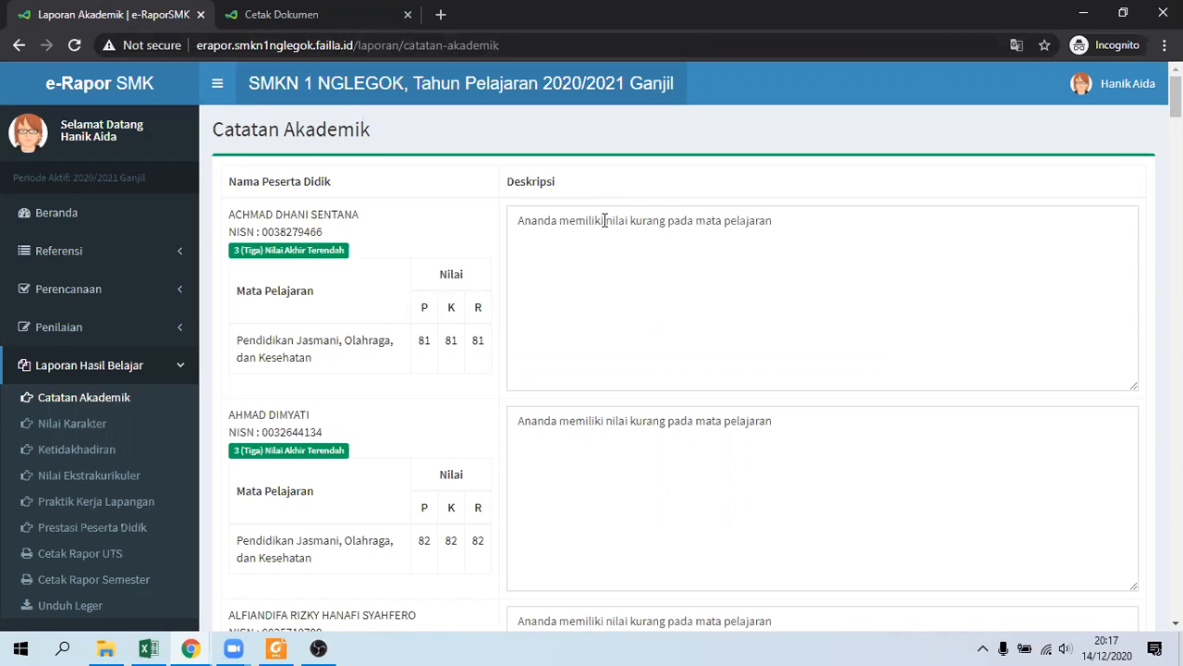
Check the subject grades on the printed report and append "Bahasa Indonesia...." to the first student's academic note.
click(807, 232)
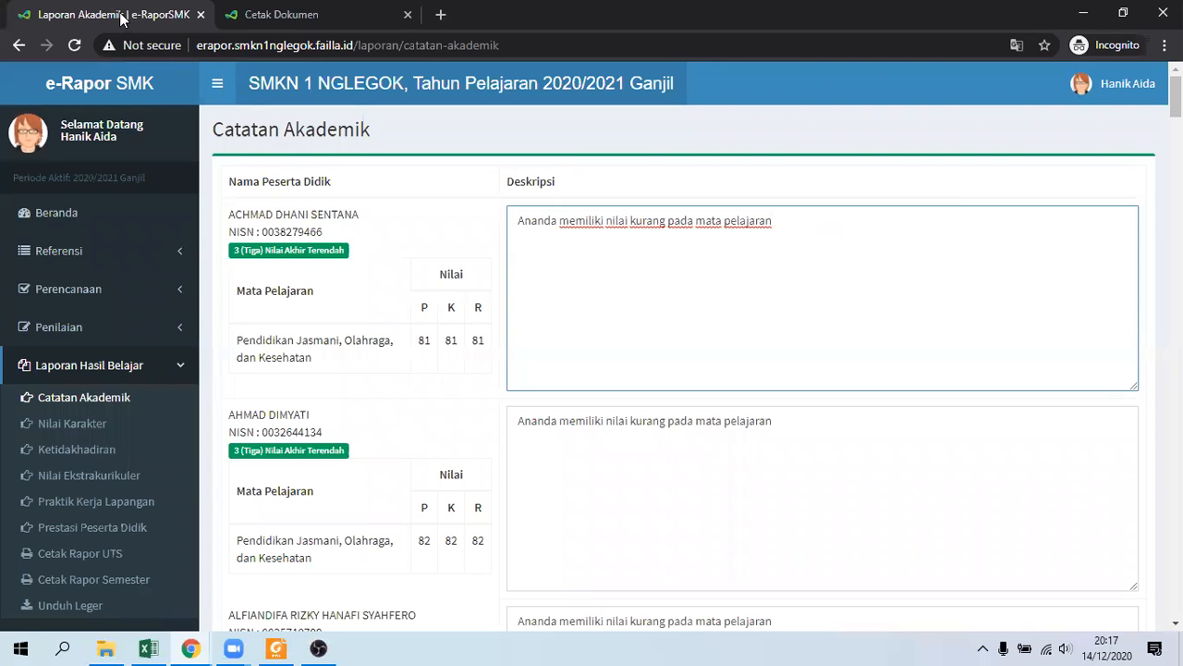
key(ctrl+Tab)
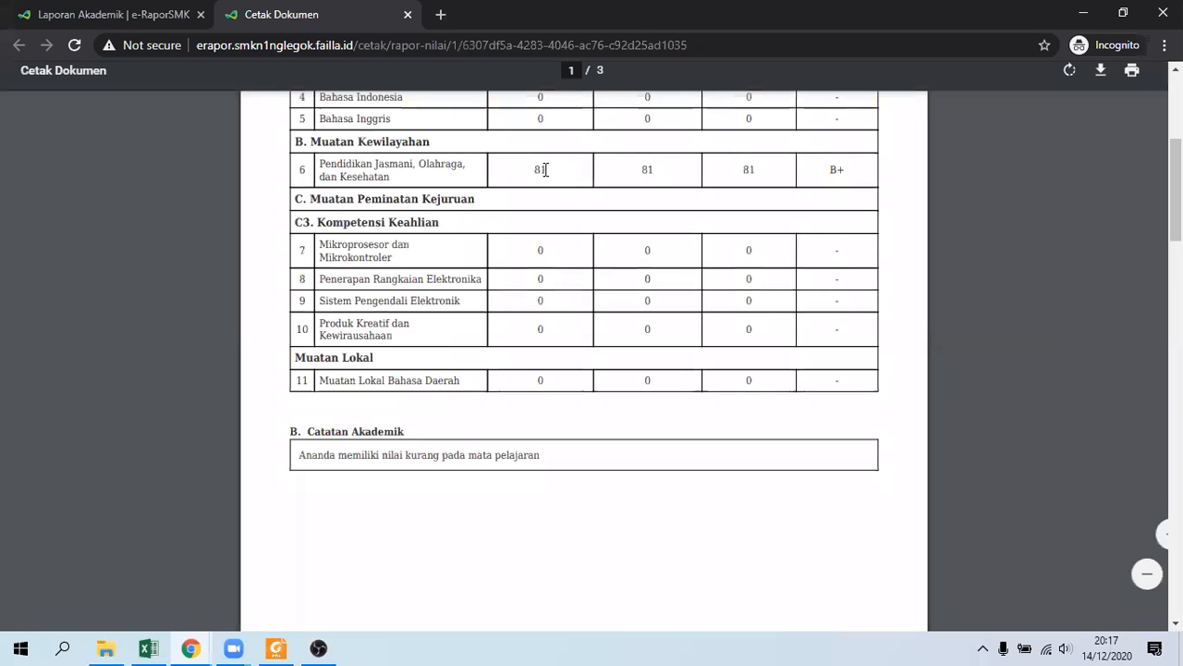
scroll(545, 169, up, 3)
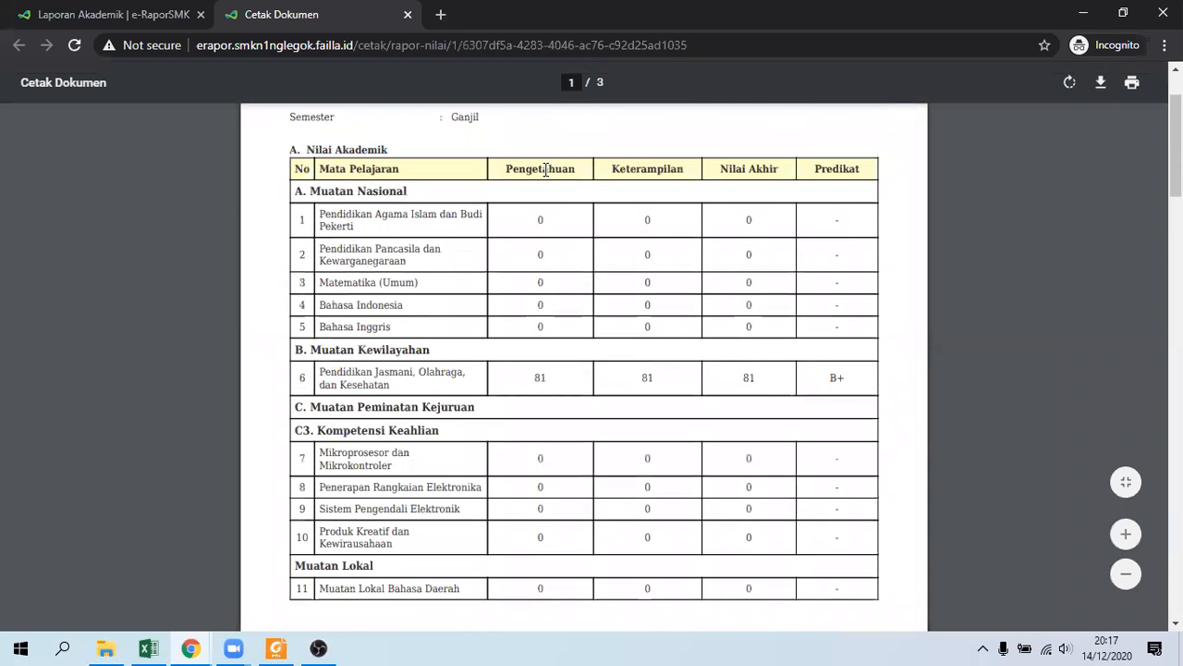
scroll(546, 169, down, 1)
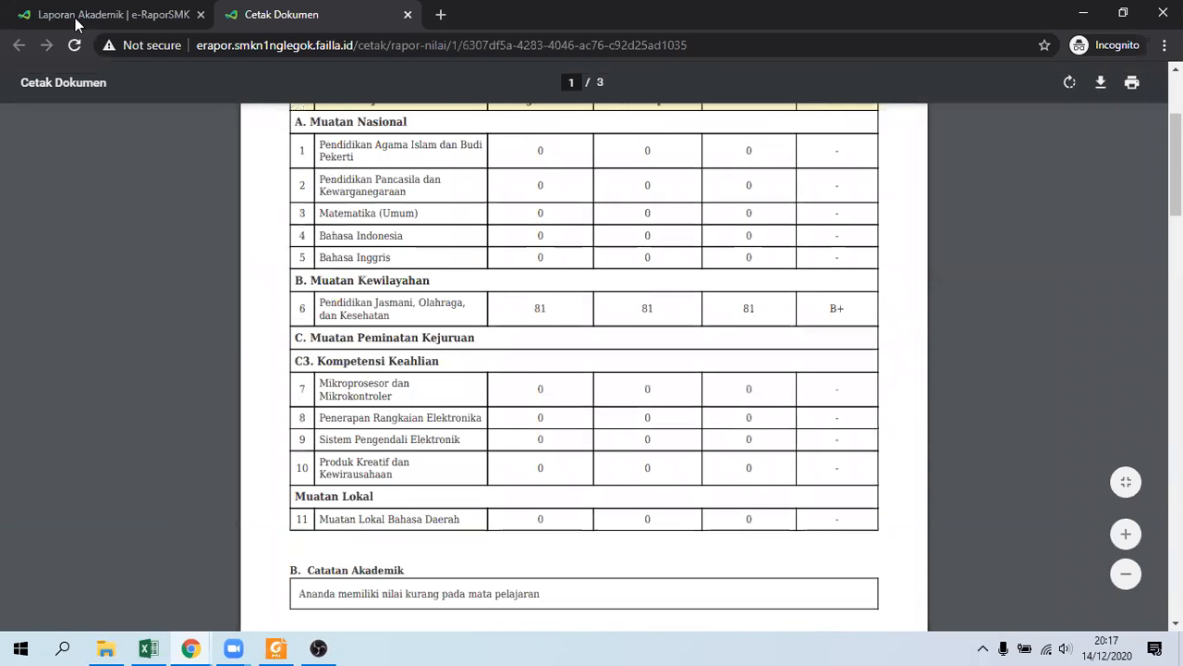
key(ctrl+Tab)
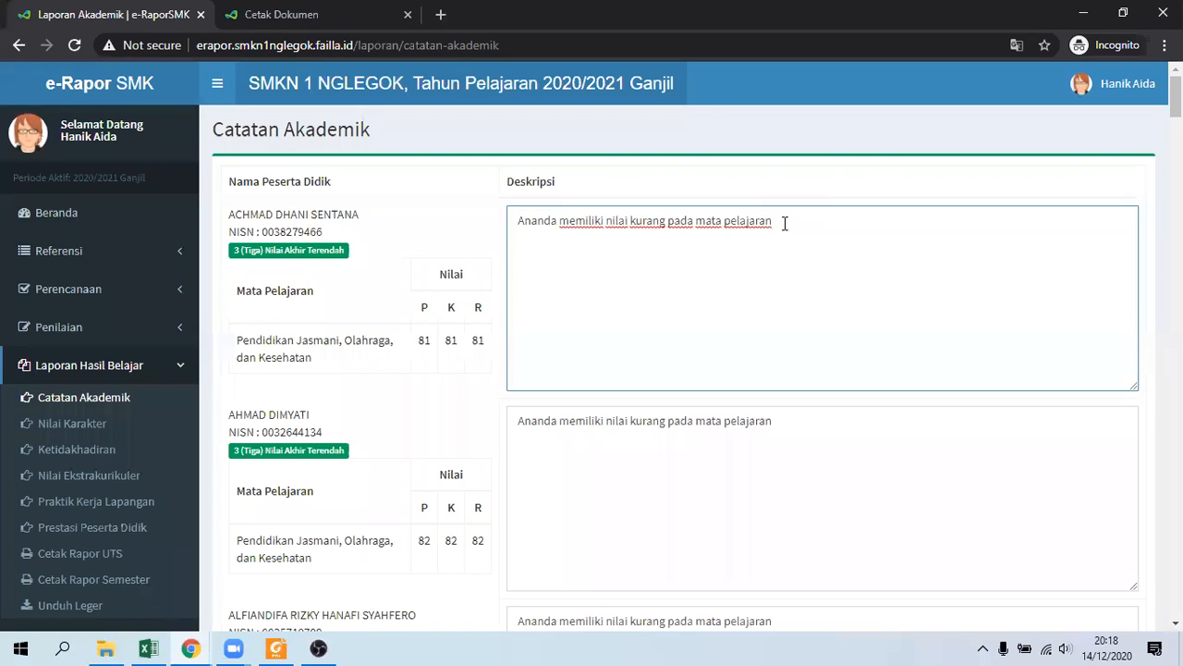
text(Bahasa Indonesia....)
click(805, 421)
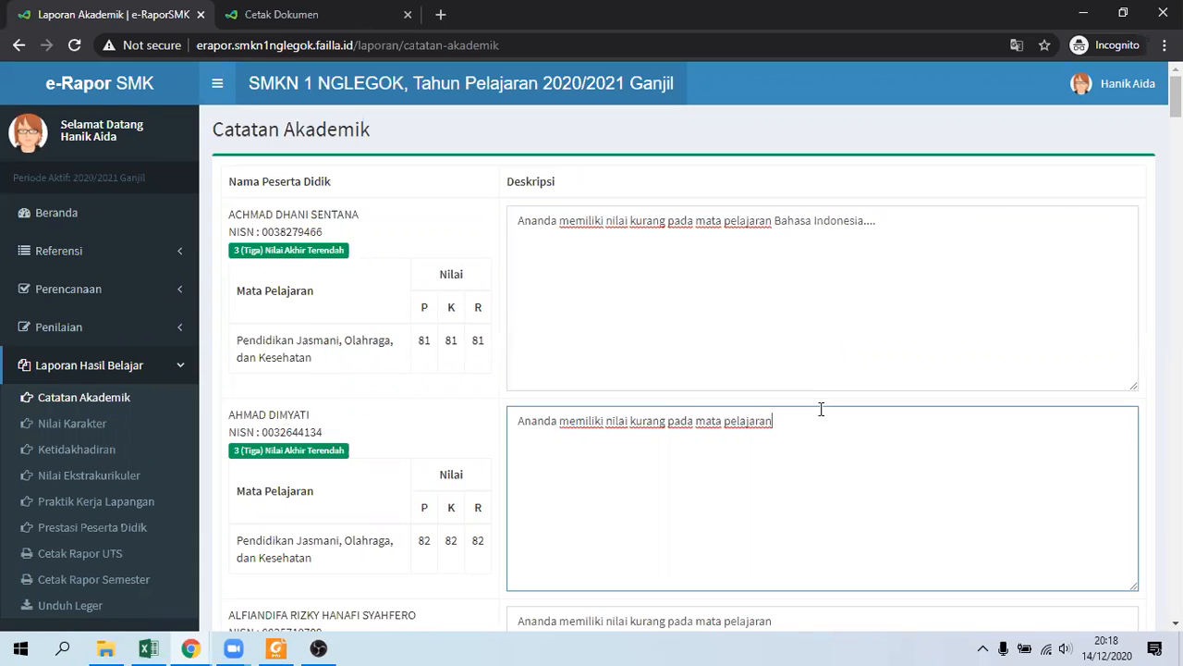
Remove the appended "Bahasa Indonesia...." from the first student's academic note.
click(884, 221)
key(BackSpace)
key(BackSpace)
key(BackSpace)
key(BackSpace)
key(BackSpace)
key(BackSpace)
key(BackSpace)
key(BackSpace)
key(BackSpace)
key(BackSpace)
key(BackSpace)
key(BackSpace)
key(BackSpace)
key(BackSpace)
key(BackSpace)
key(BackSpace)
key(BackSpace)
key(BackSpace)
key(BackSpace)
key(BackSpace)
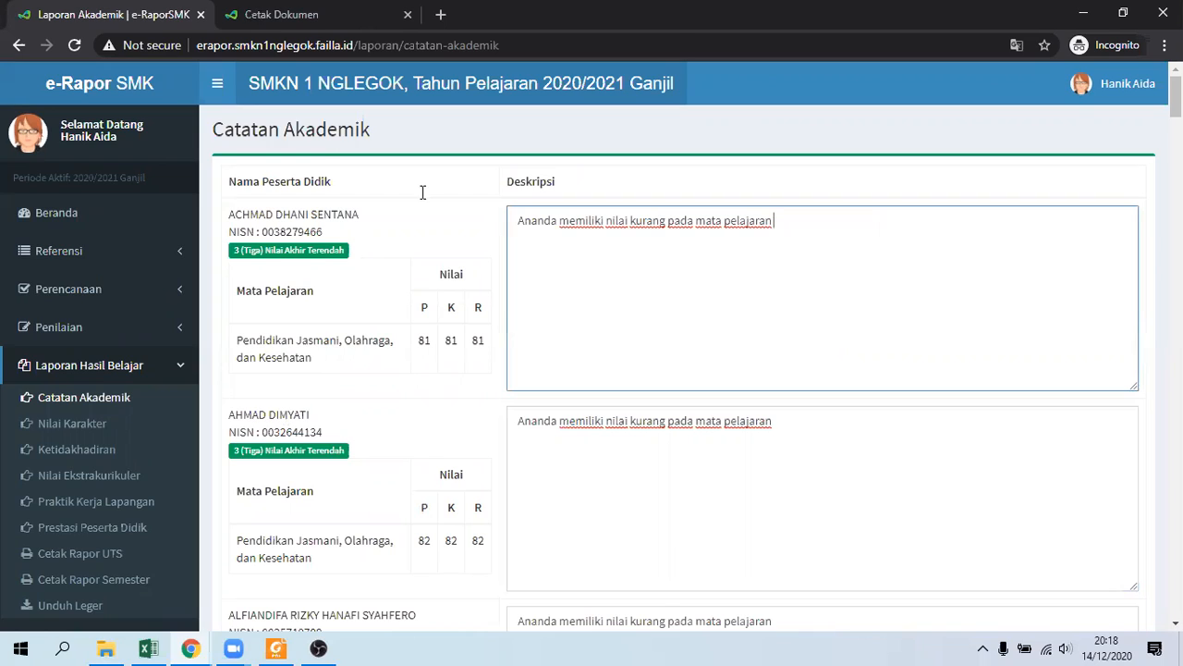
Recheck the subject grades on the printed report, and open a blank character assessment form from Nilai Karakter.
key(ctrl+Tab)
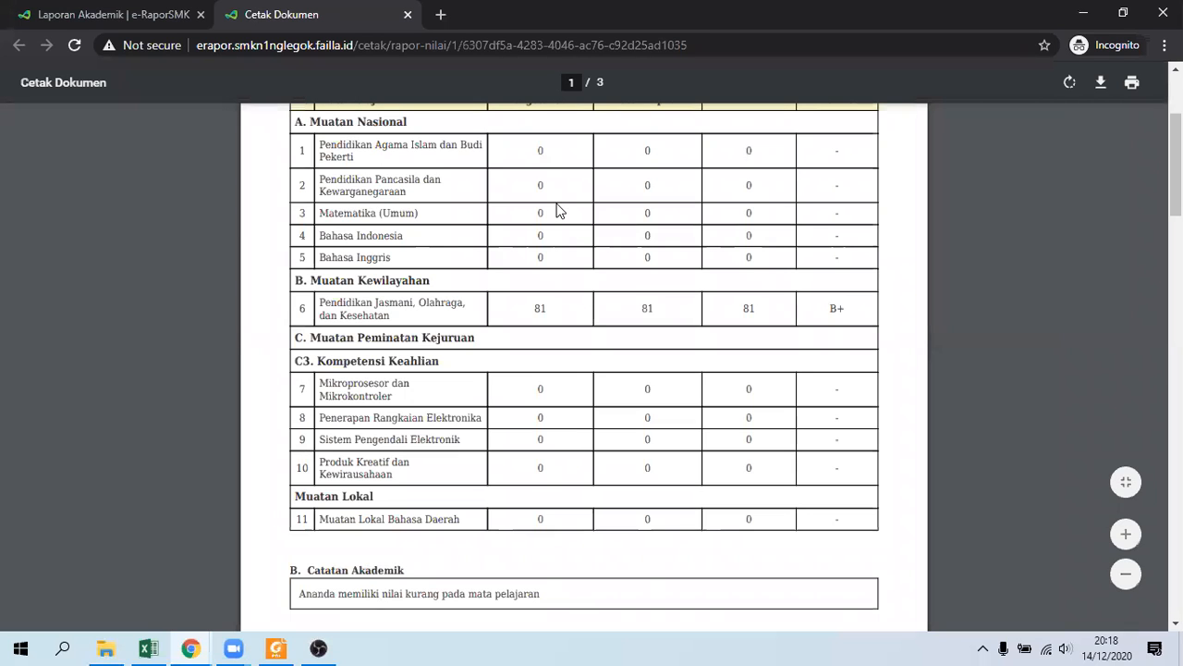
click(148, 17)
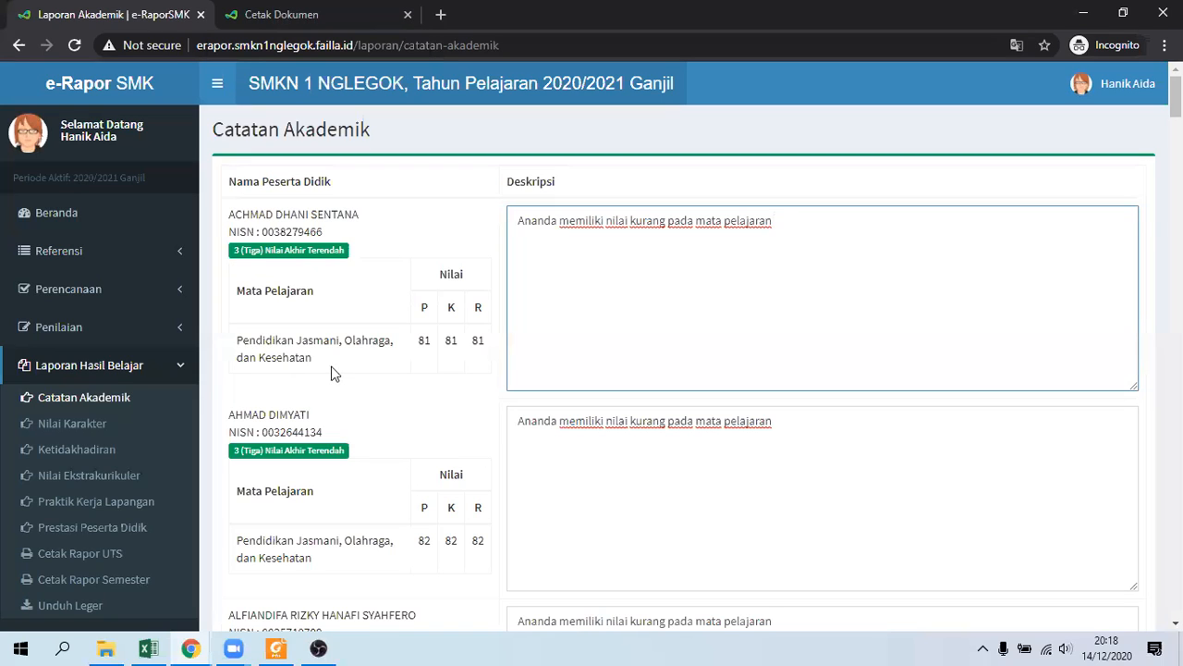
click(60, 423)
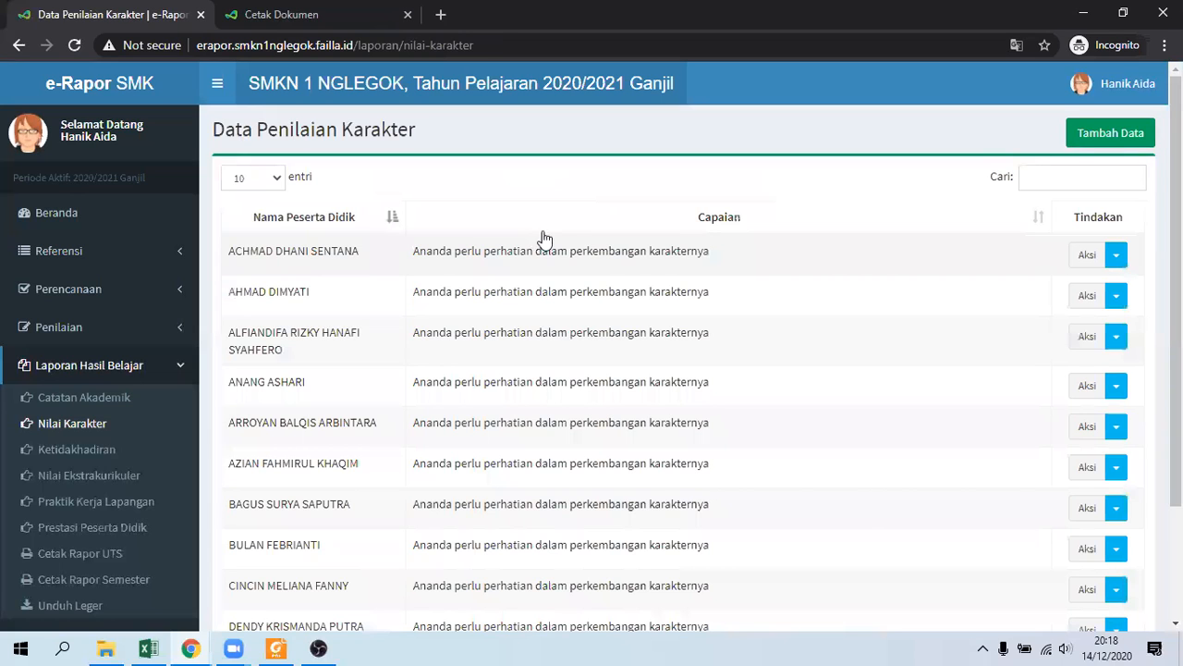
click(1087, 133)
Examine Deskripsi Perkembangan Karakter and Catatan Perkembangan Karakter on the printed report against the blank character assessment form.
click(255, 13)
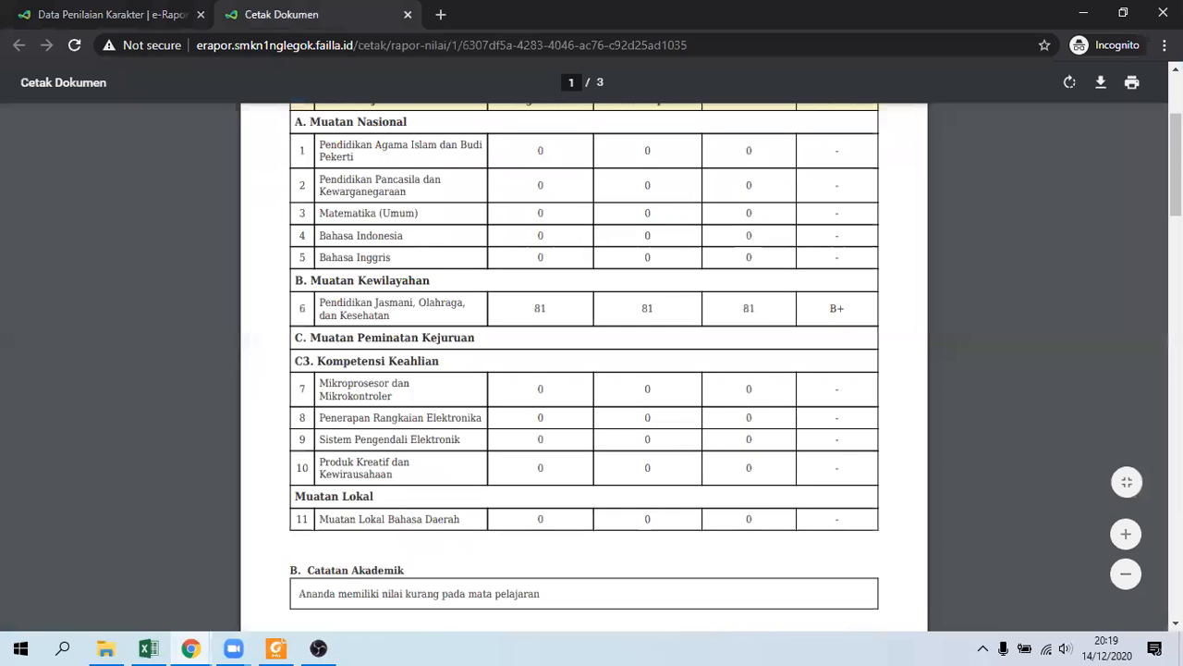
scroll(585, 361, down, 1)
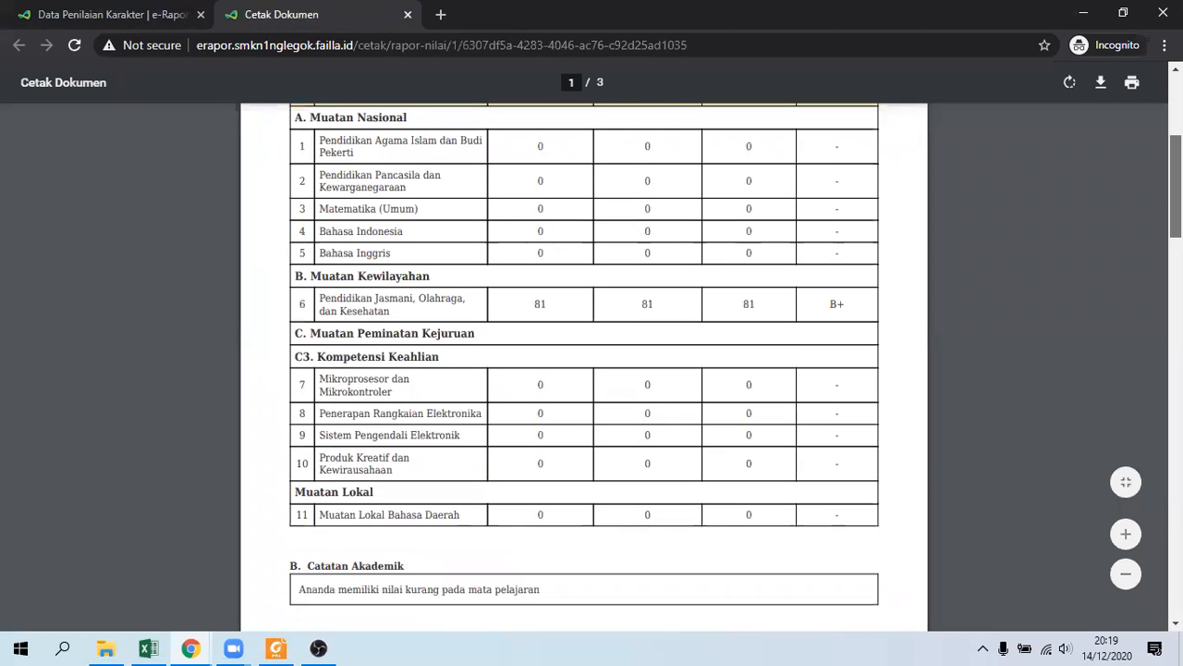
scroll(585, 361, down, 3)
scroll(585, 361, down, 8)
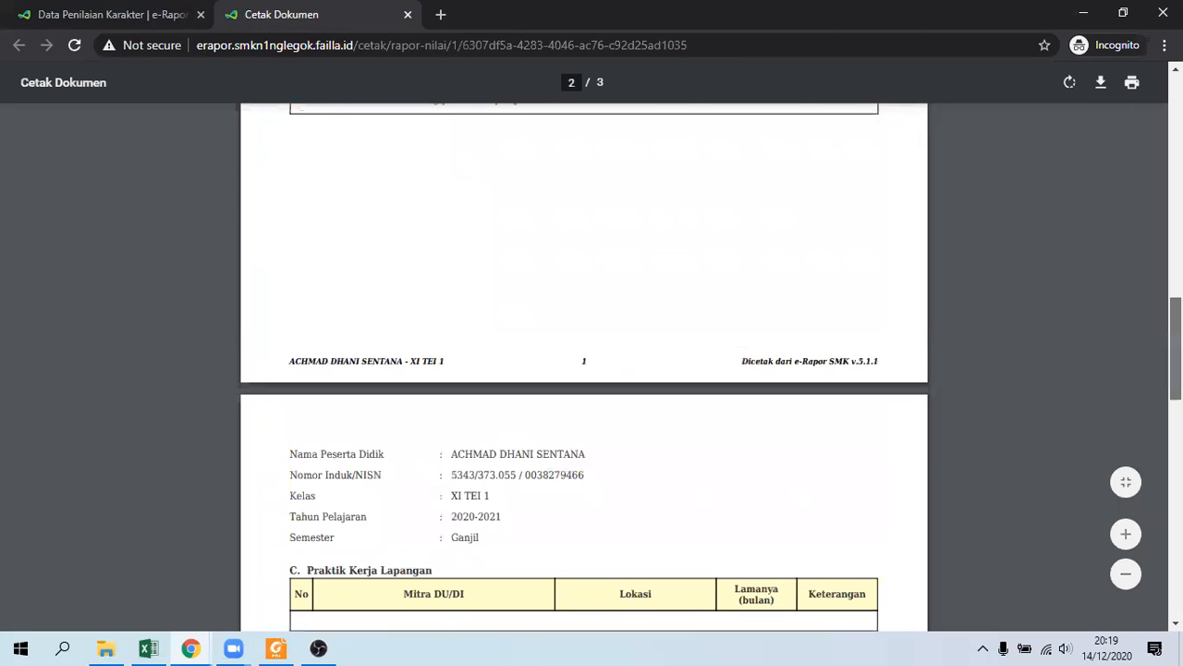
scroll(584, 361, down, 15)
scroll(375, 142, down, 4)
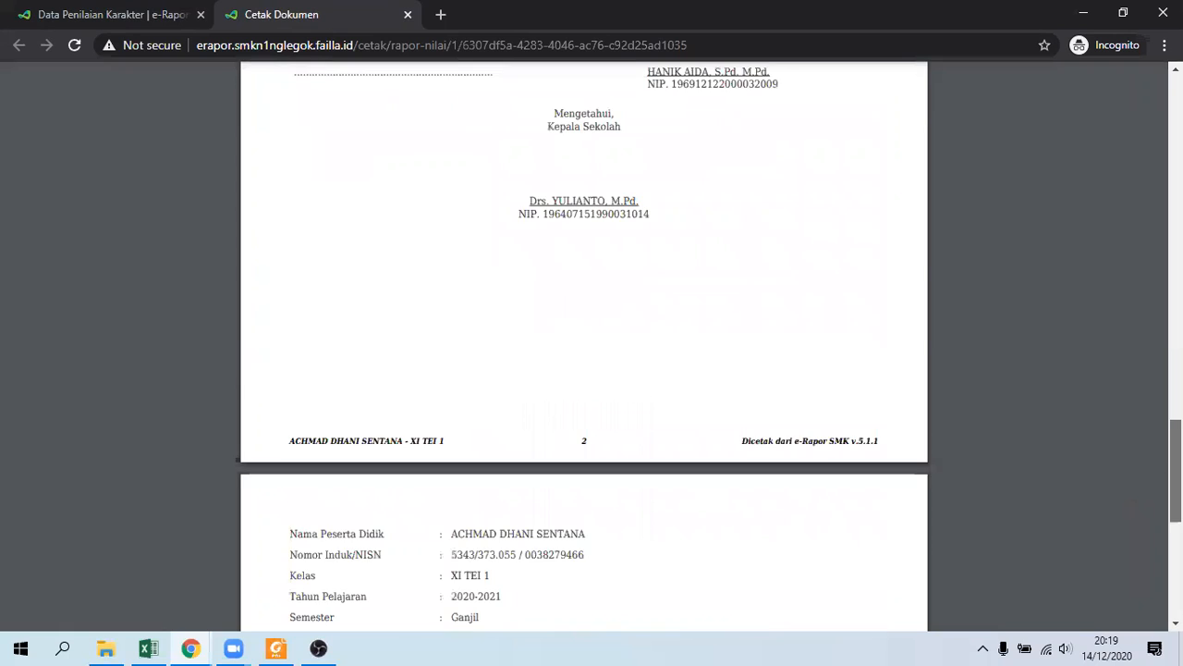
scroll(374, 143, down, 12)
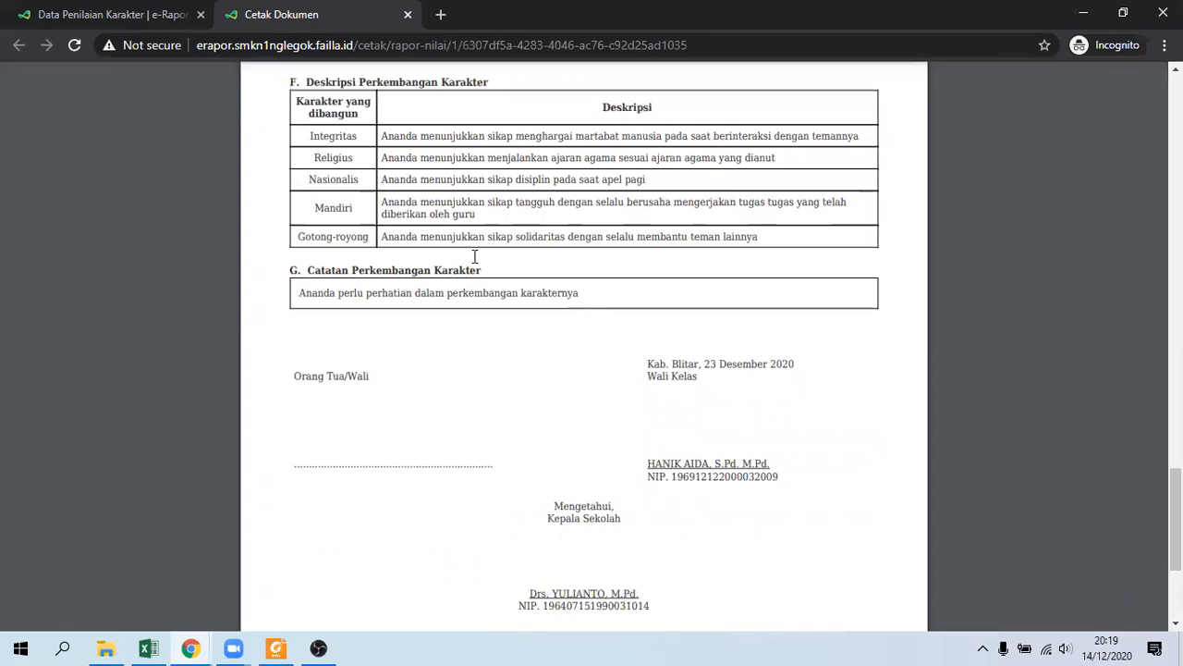
click(140, 19)
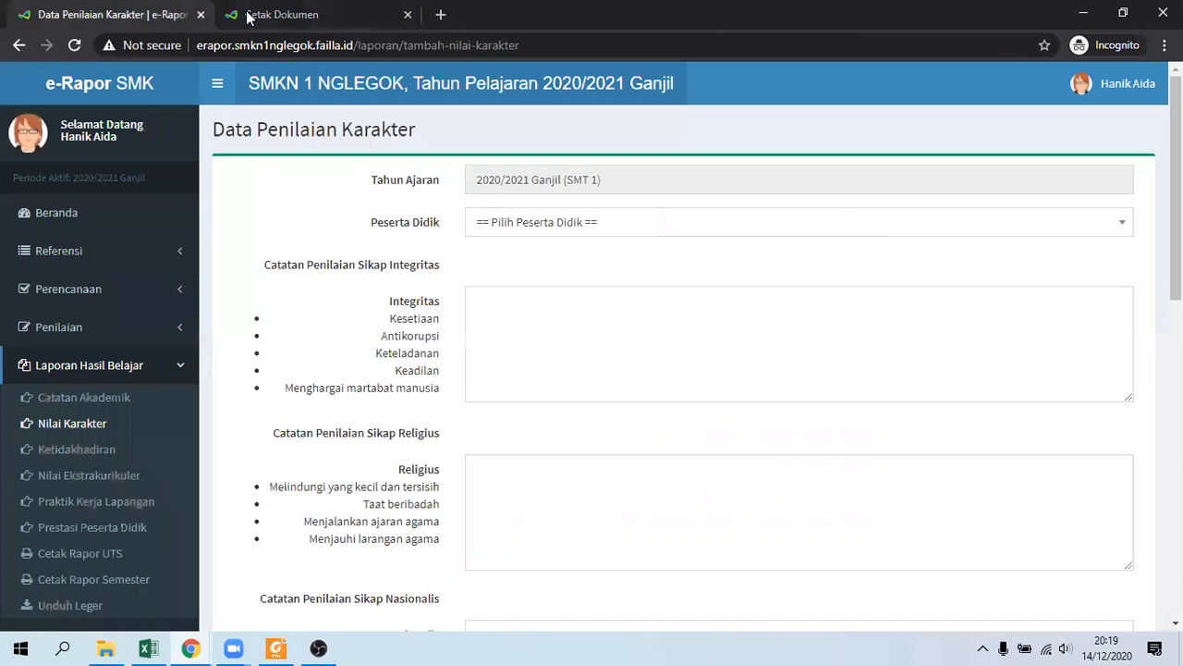
click(248, 16)
Return to the blank character form and highlight the Integritas aspect "Menghargai martabat manusia" beside its description field.
click(58, 15)
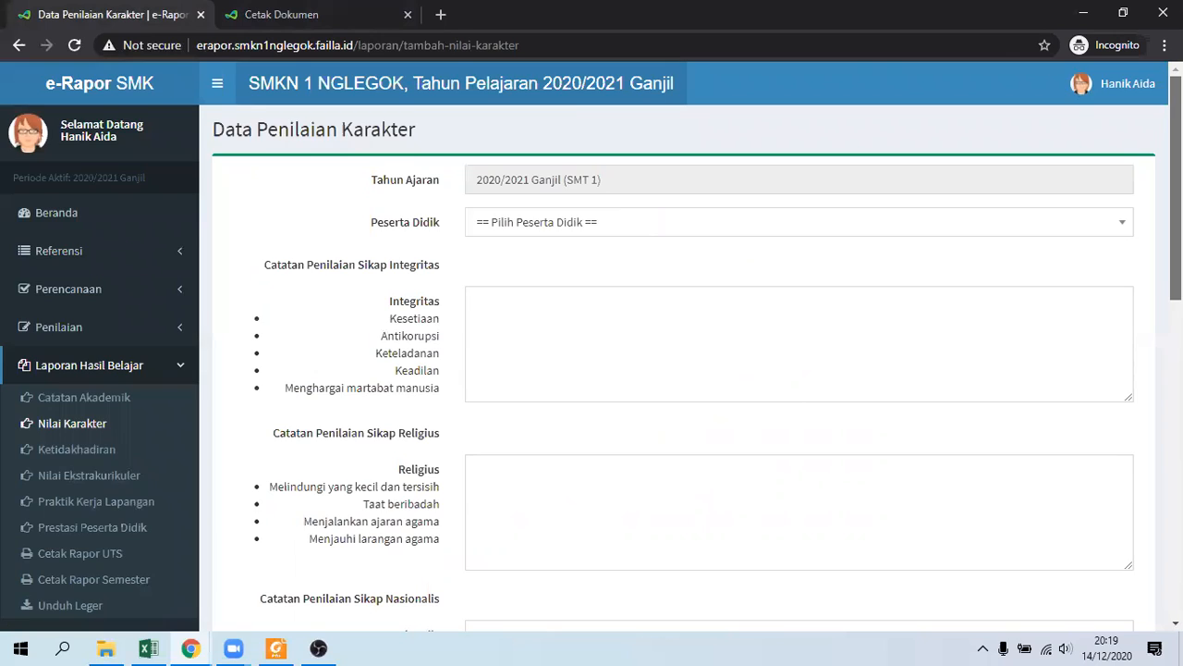
scroll(1176, 185, down, 1)
scroll(555, 244, up, 1)
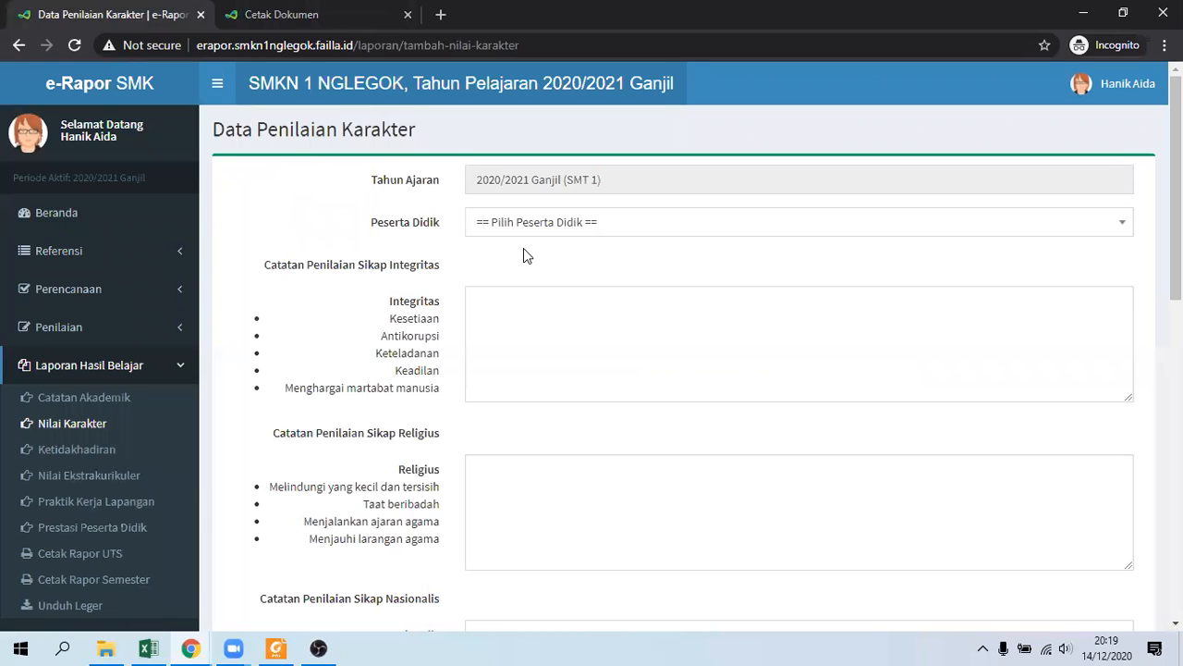
drag(232, 387, 406, 388)
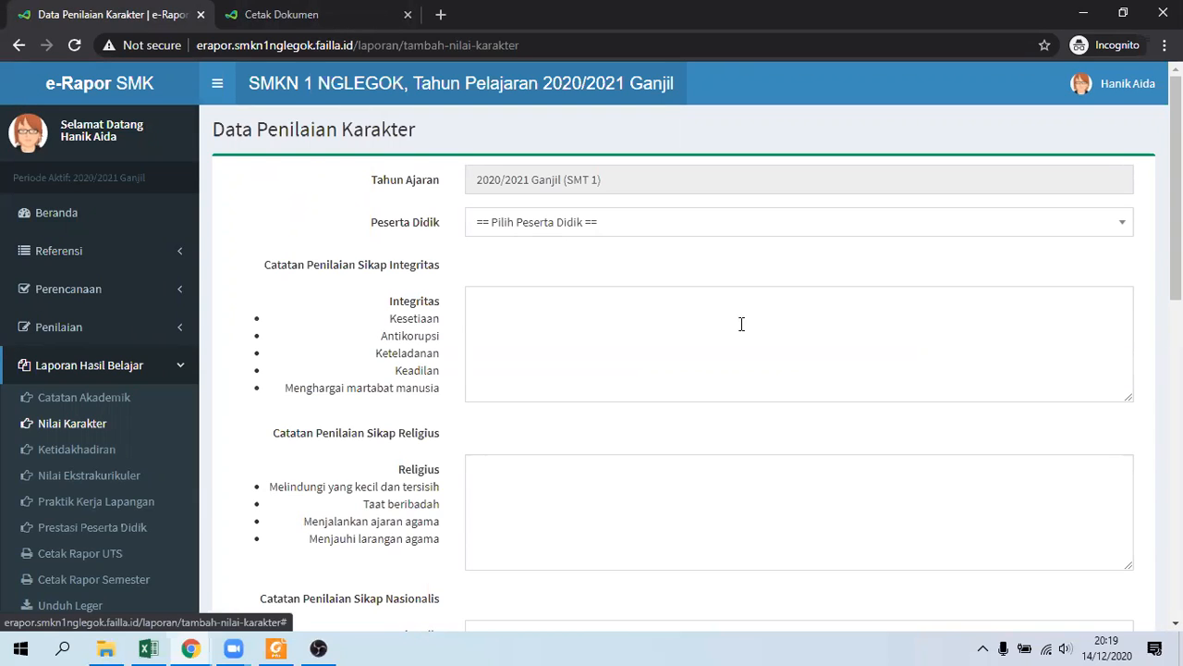
drag(582, 275, 540, 296)
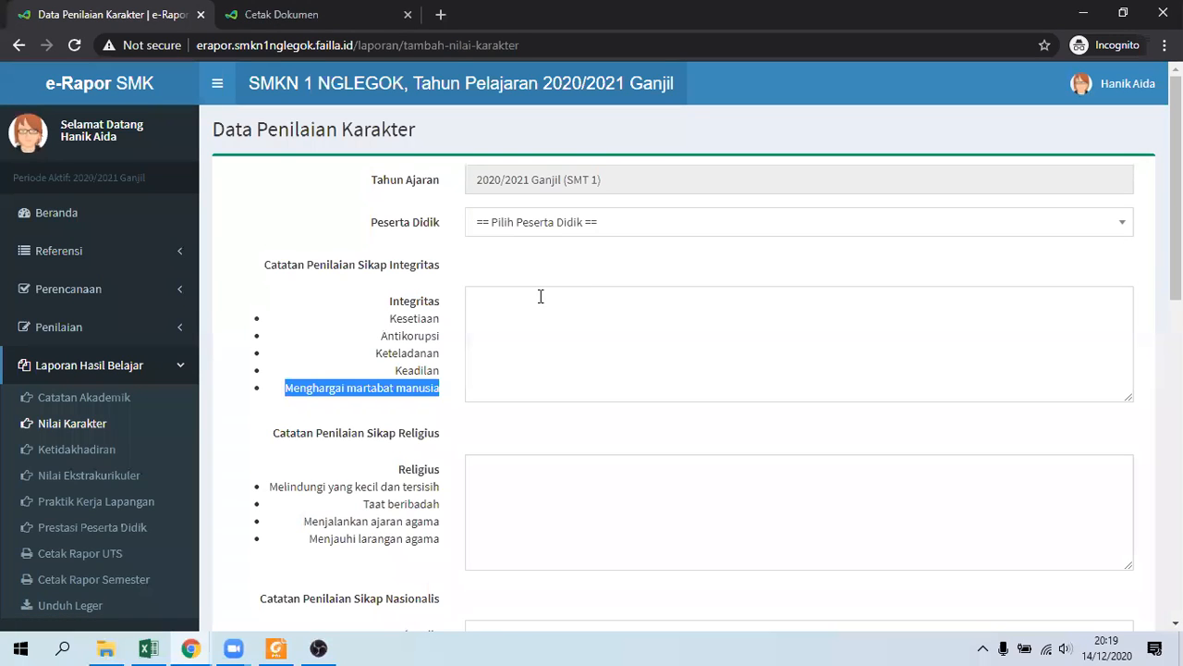
click(541, 296)
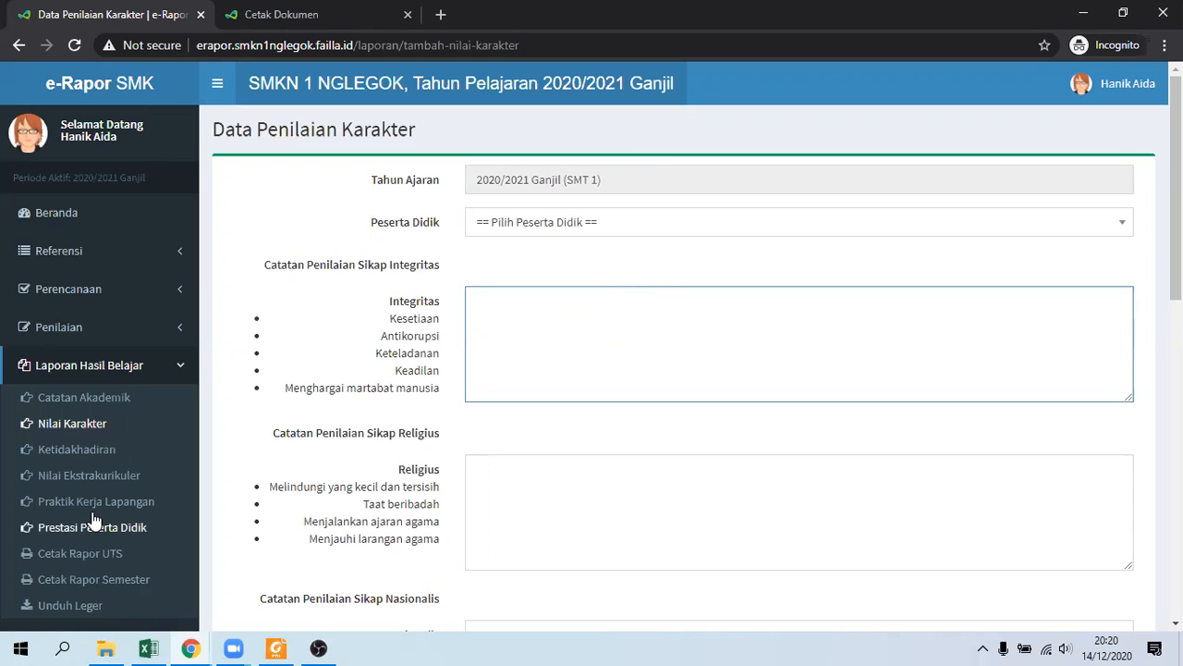
Open Nilai Ekstrakurikuler under Laporan Hasil Belajar to view the Pramuka descriptions, and return to the printed report.
click(87, 475)
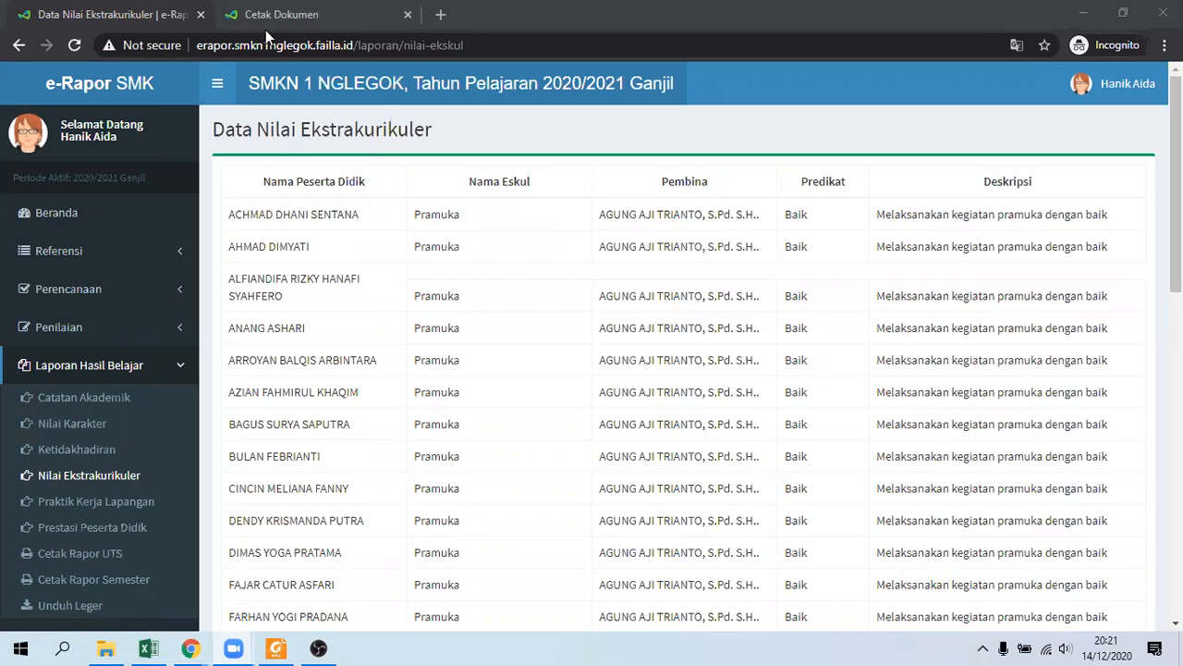
click(308, 20)
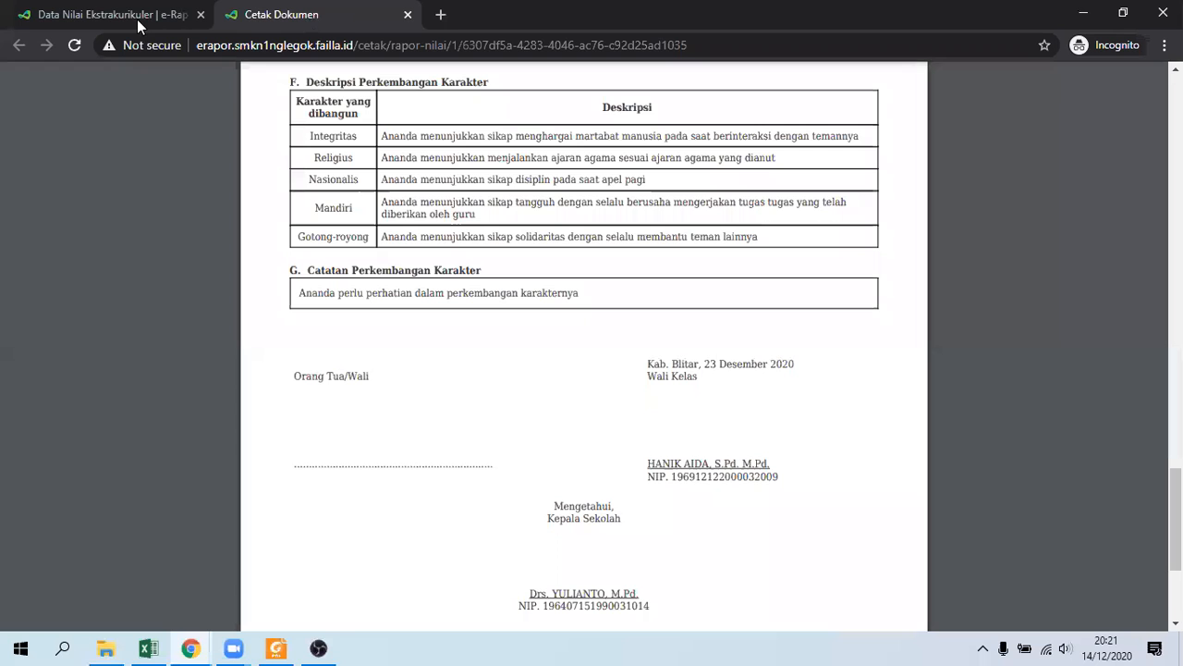
Open Prestasi Peserta Didik under Laporan Hasil Belajar and start a new student achievement record.
key(ctrl+Tab)
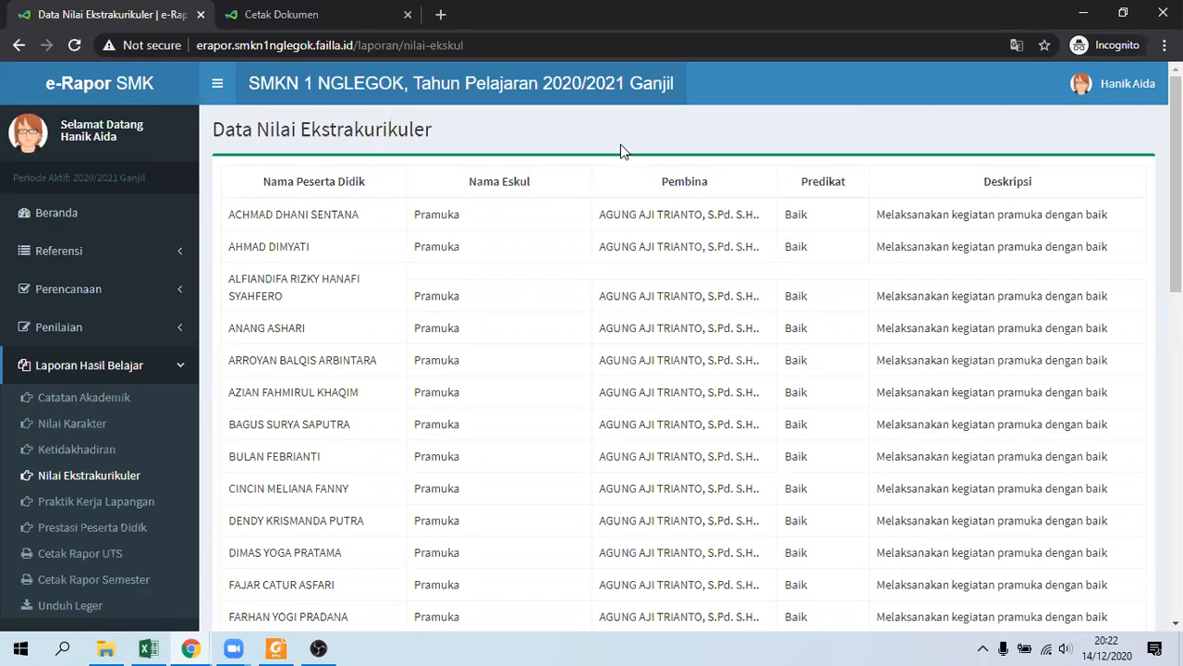
click(315, 19)
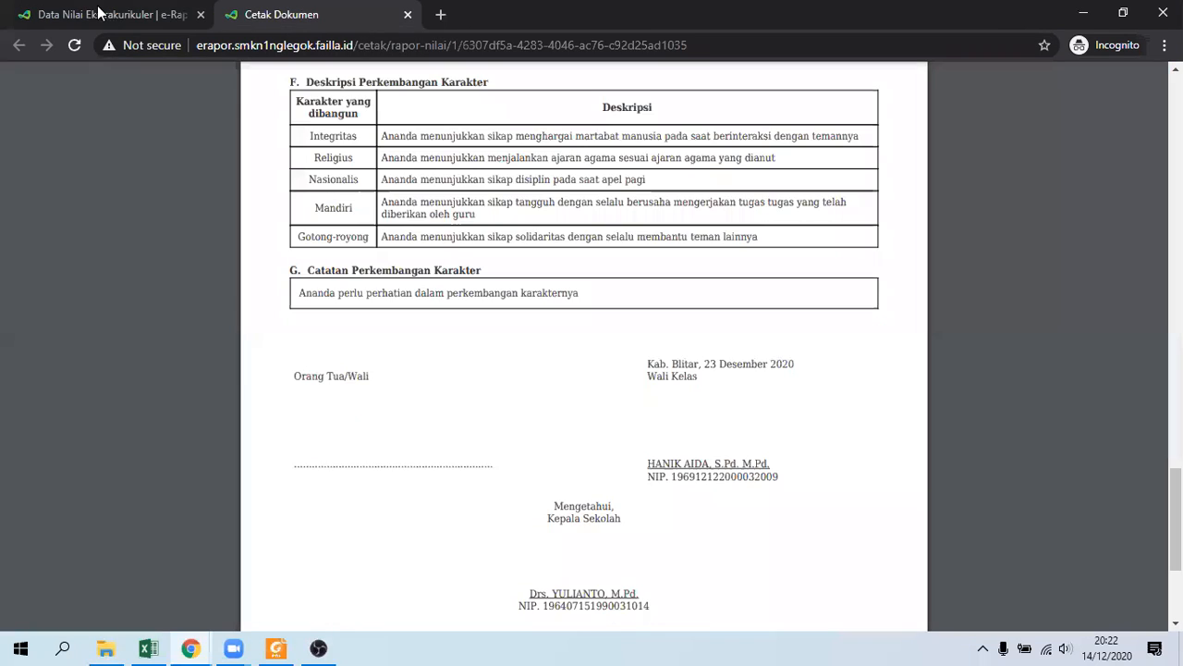
click(99, 13)
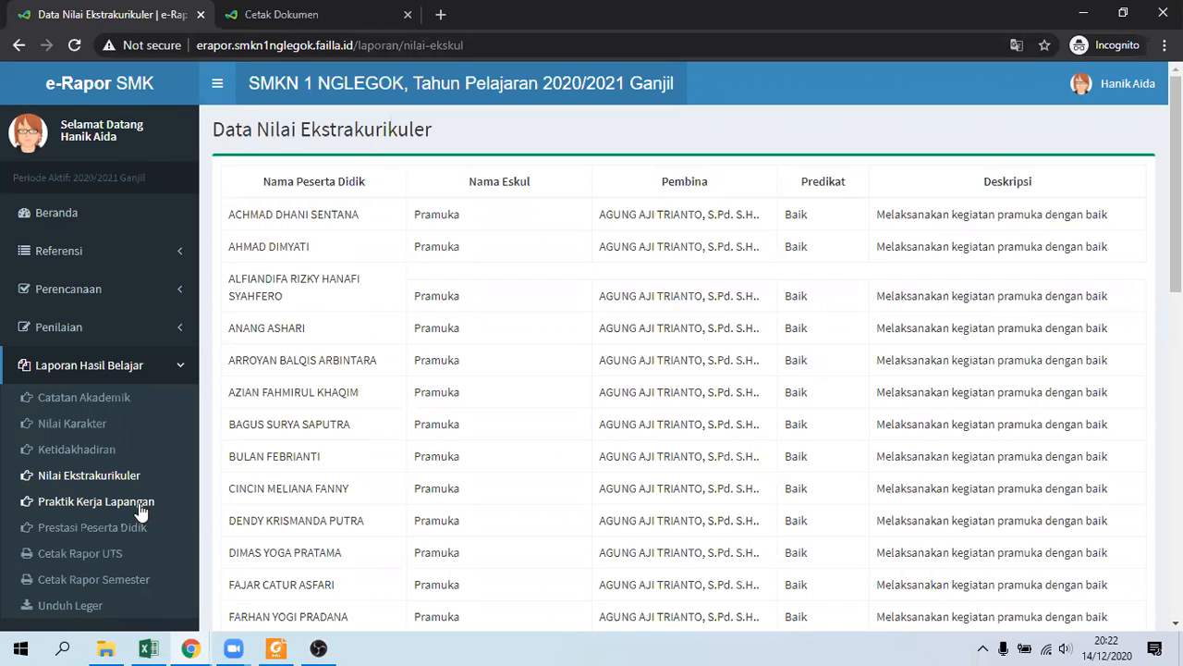
click(83, 525)
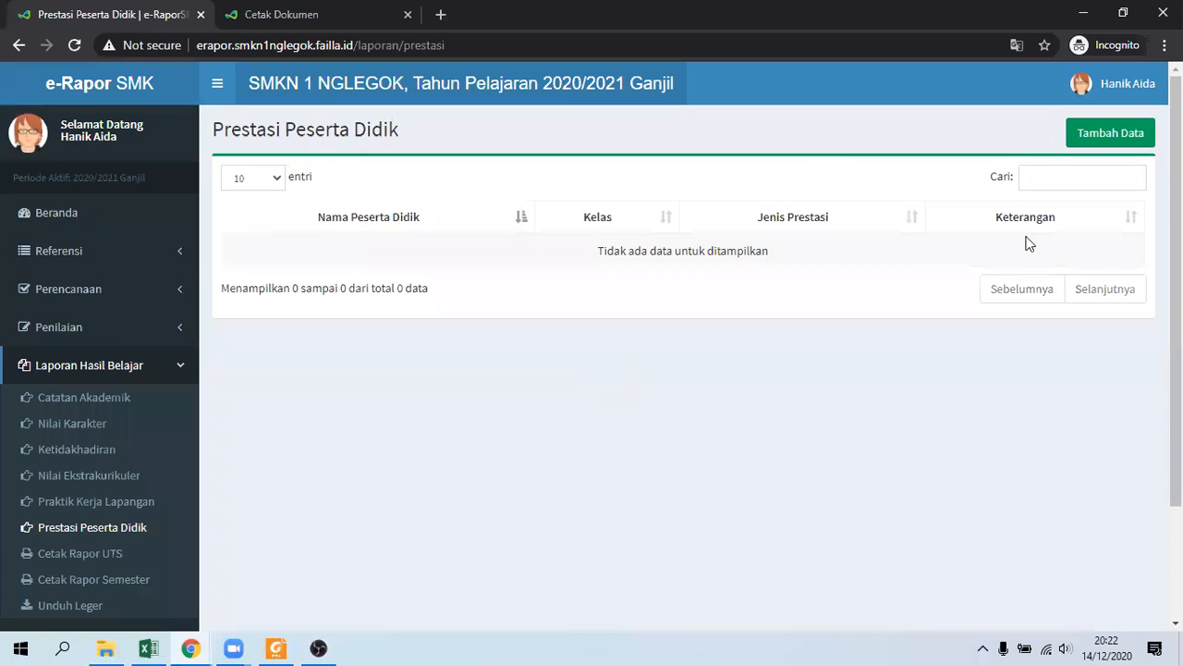
click(1092, 137)
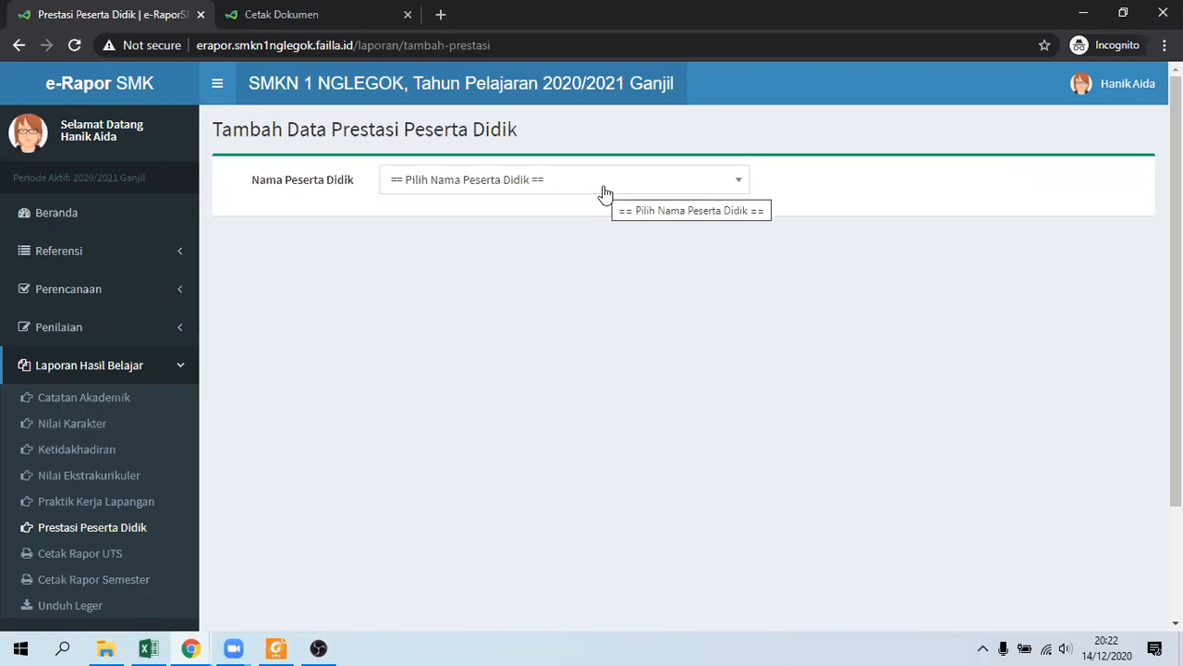
Fill in the achievement form for the first listed student with type Ekstra Kurikuler and description "Juara Tinju tingkat kabupaten".
click(605, 194)
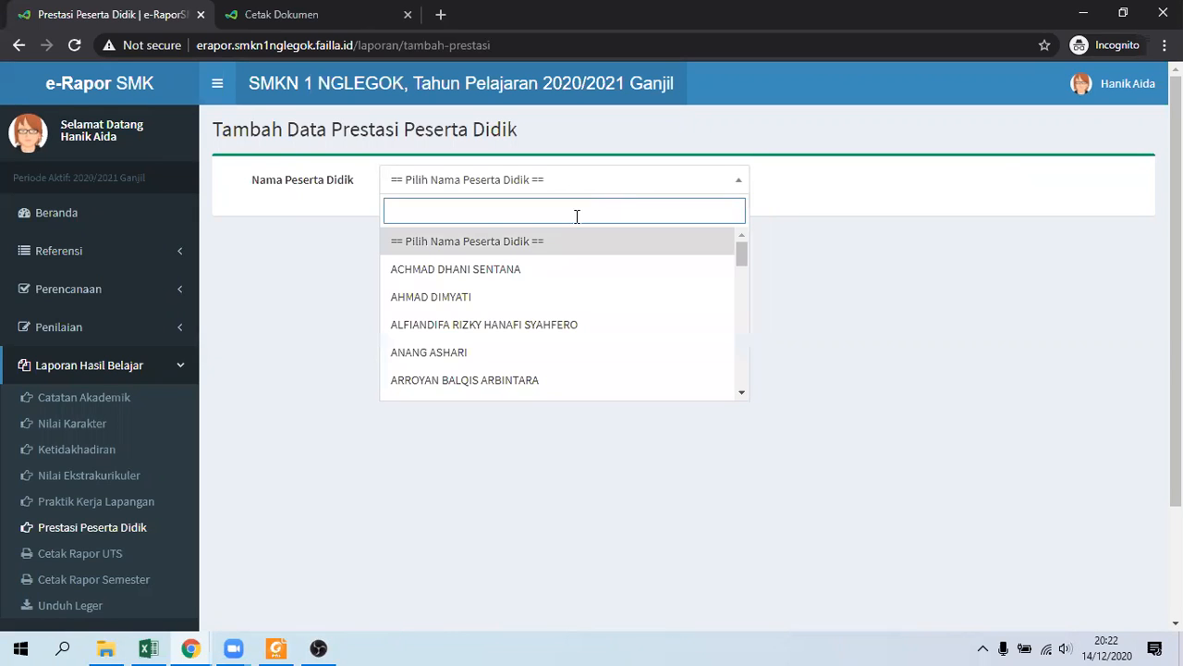
click(506, 268)
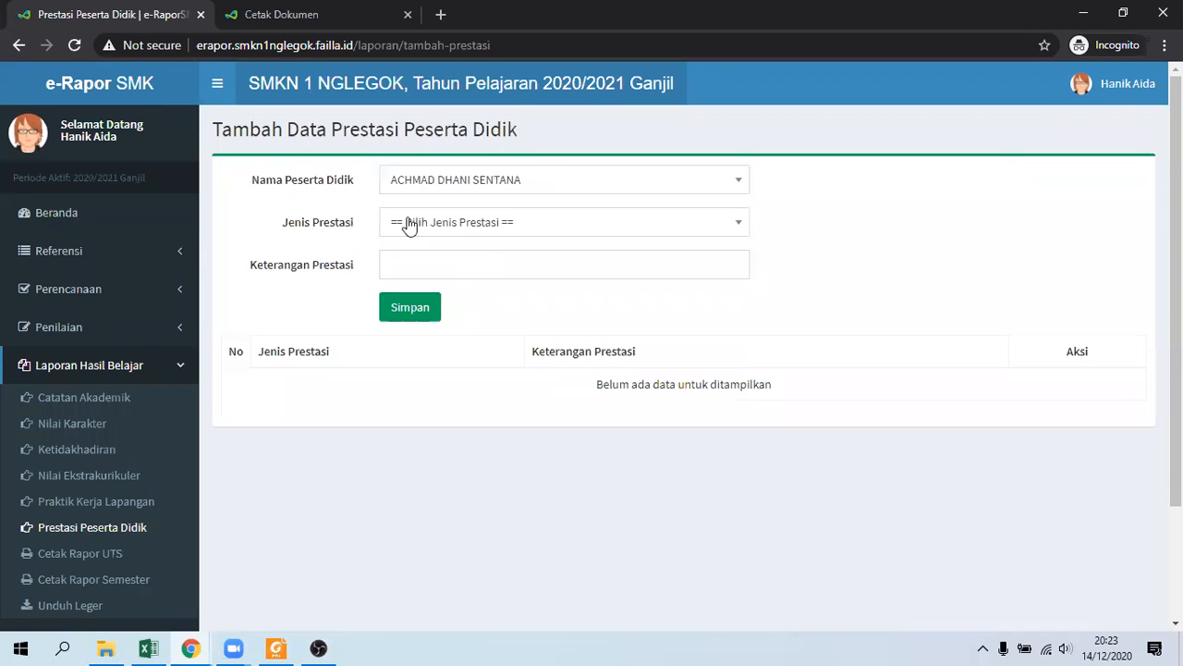
click(410, 226)
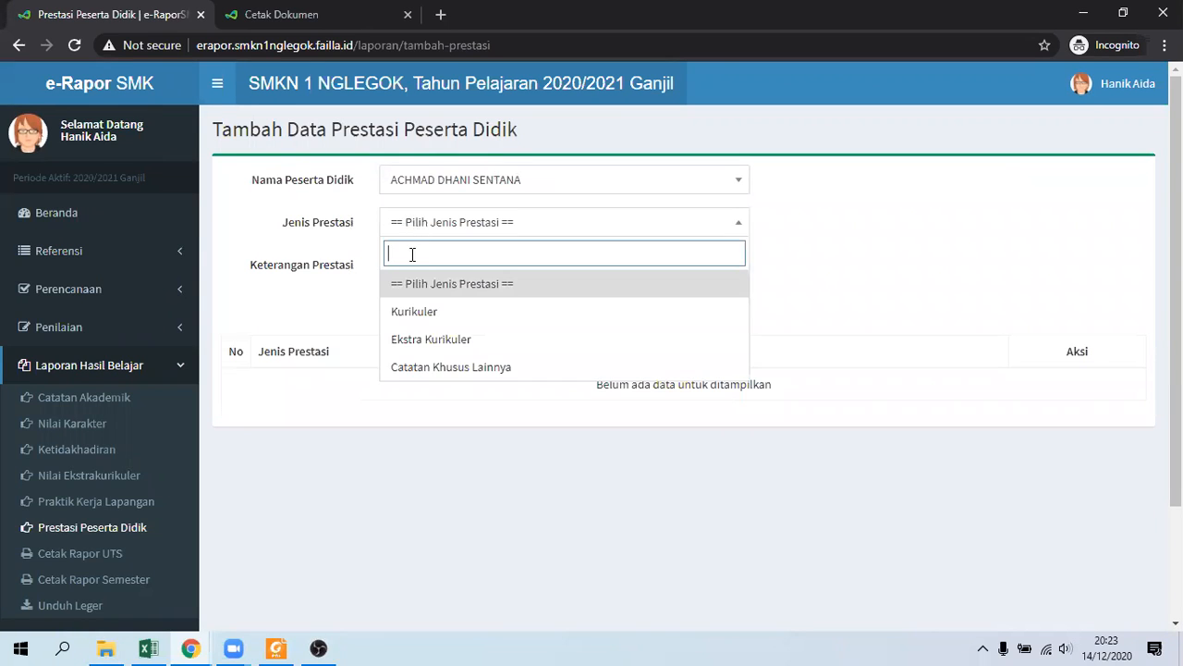
click(420, 339)
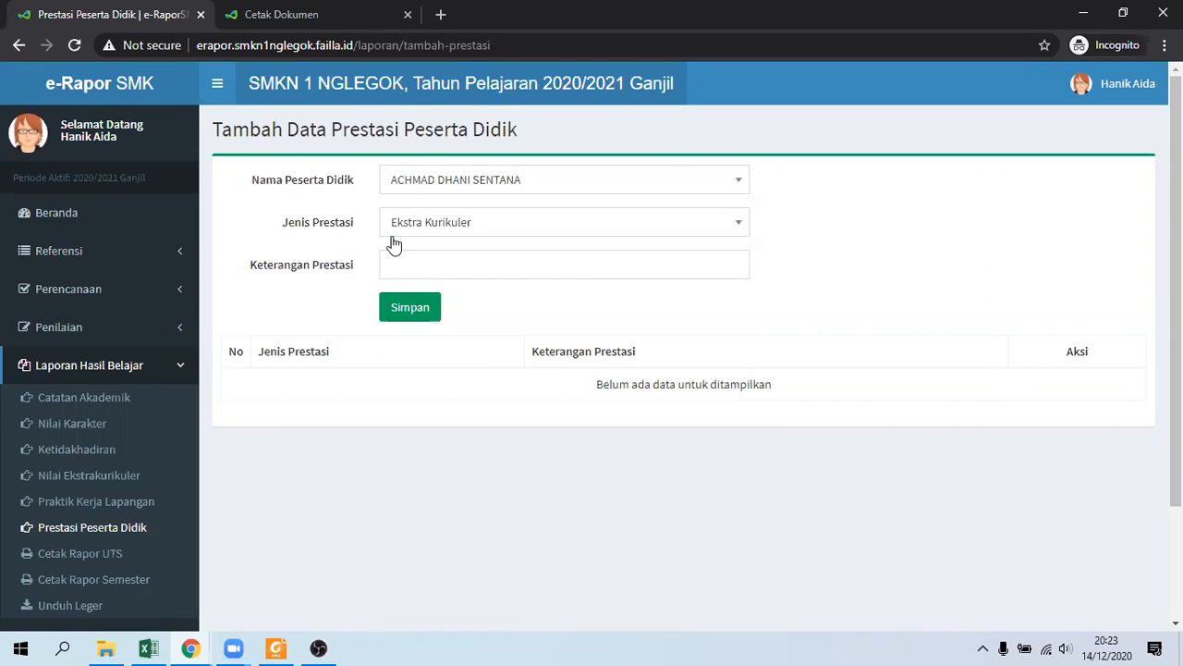
click(389, 267)
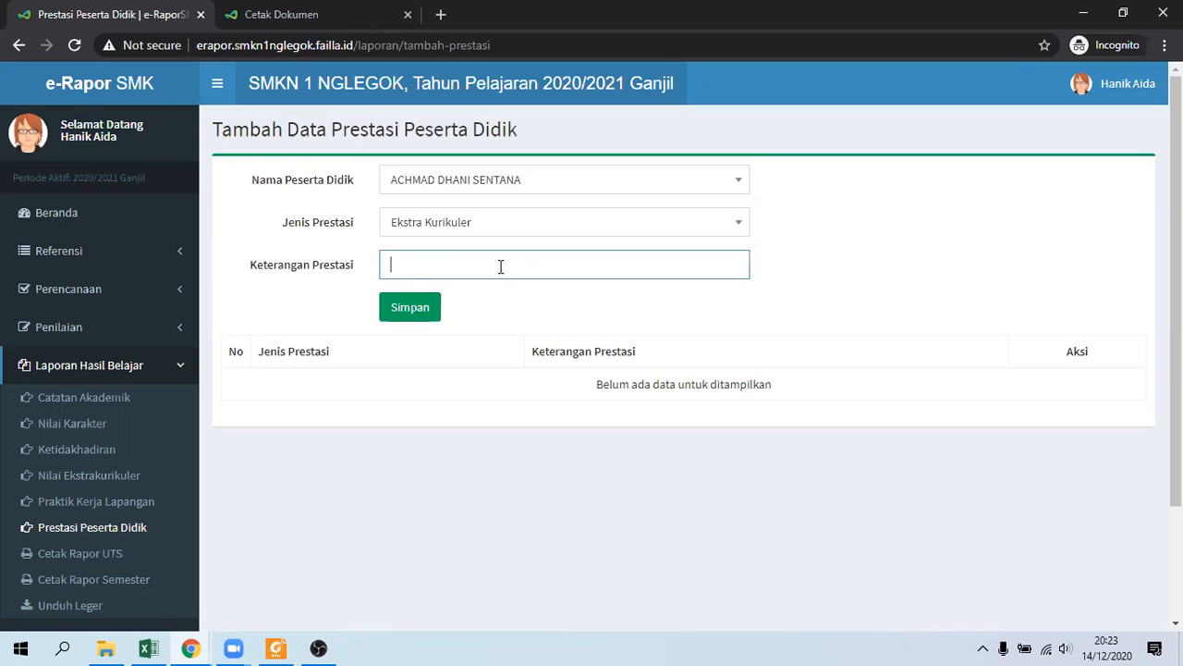
text(Juara Tinju tingkat kabupaten)
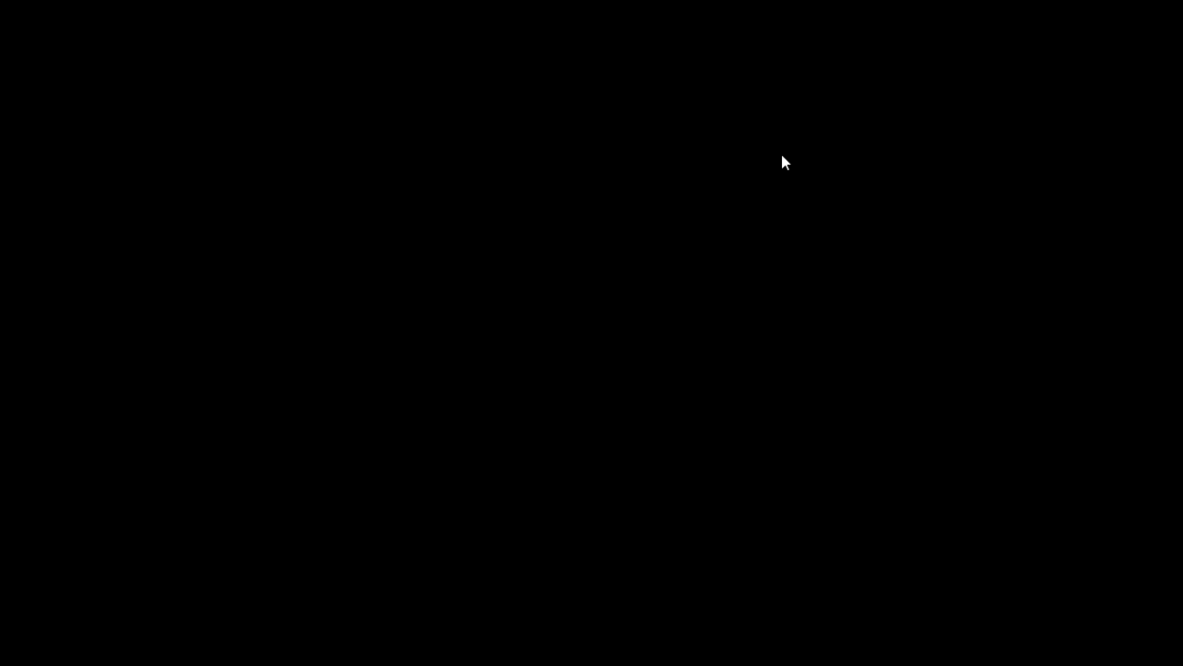
Switch to the subject teacher's e-Rapor window and open the Penilaian Sikap list under Penilaian.
click(105, 516)
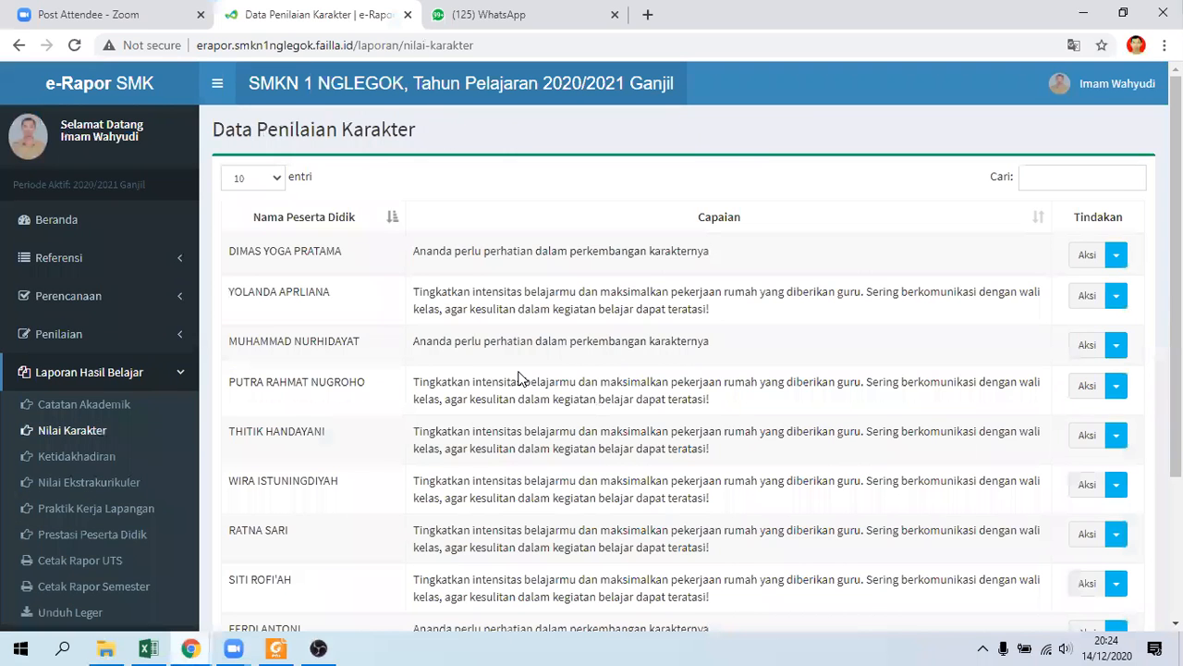
click(50, 342)
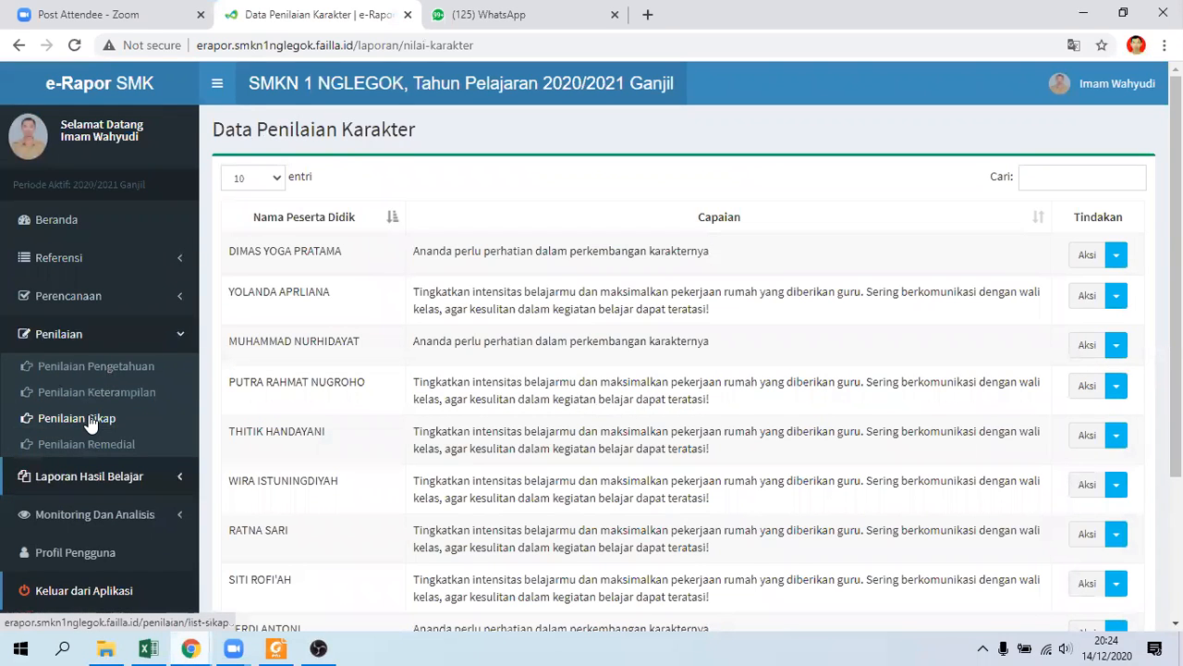
click(73, 420)
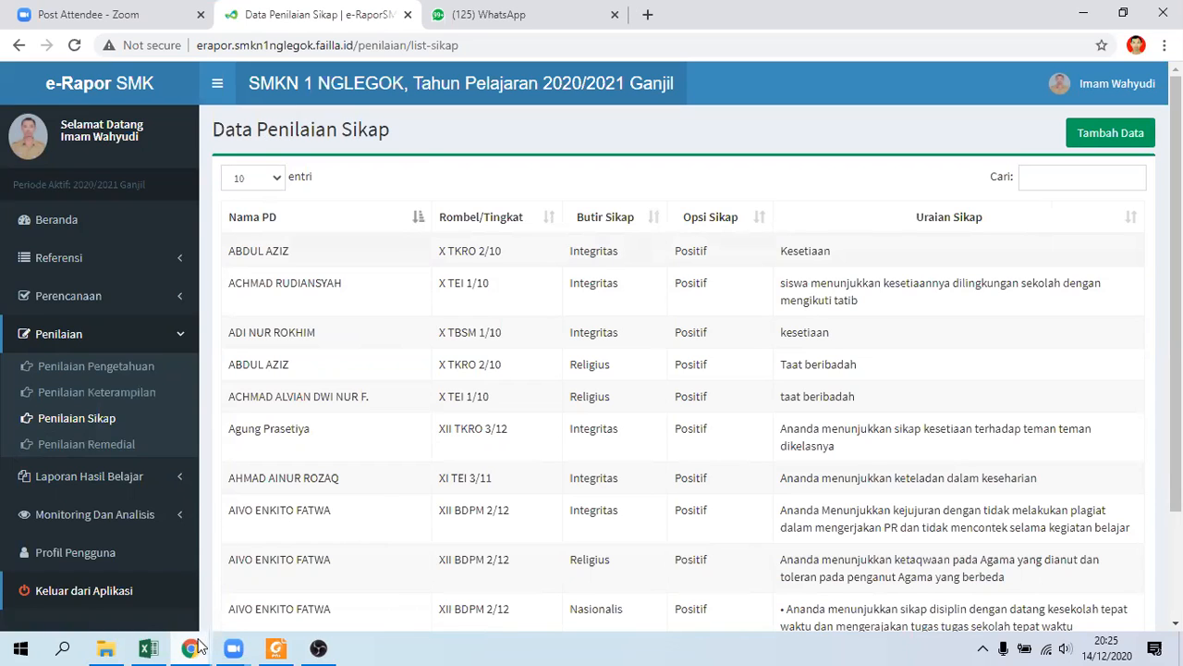
Return to the homeroom teacher's window and compare the Nilai Karakter list with the Penilaian Sikap list, ending on Nilai Karakter.
mouse_move(196, 647)
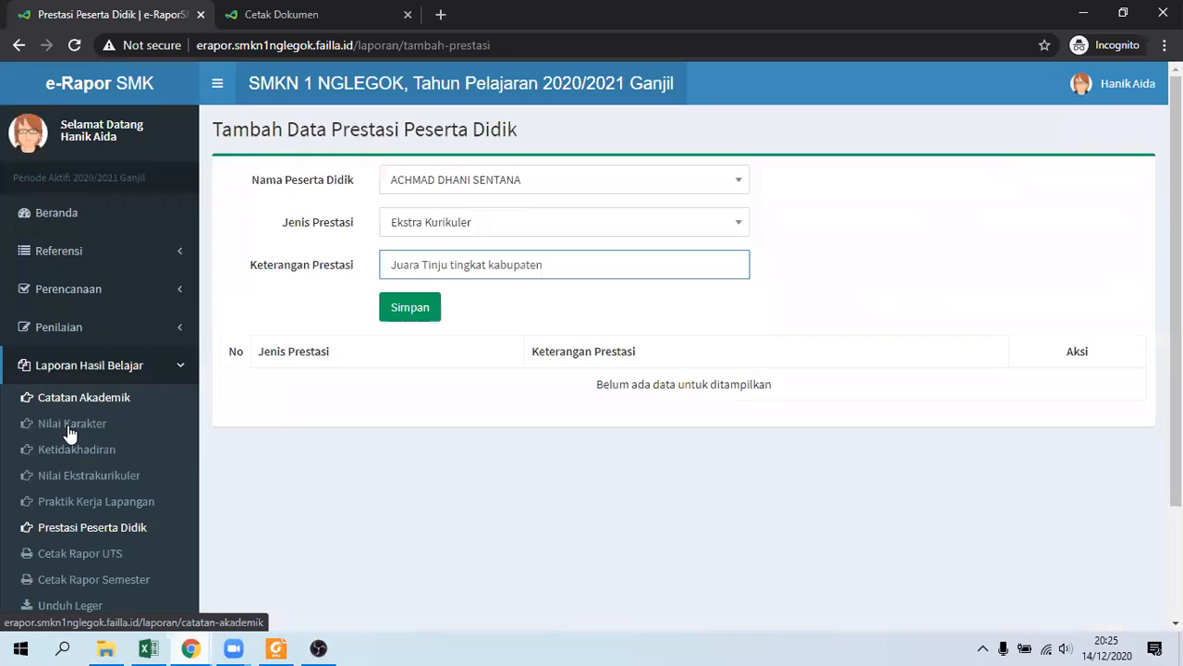
click(69, 425)
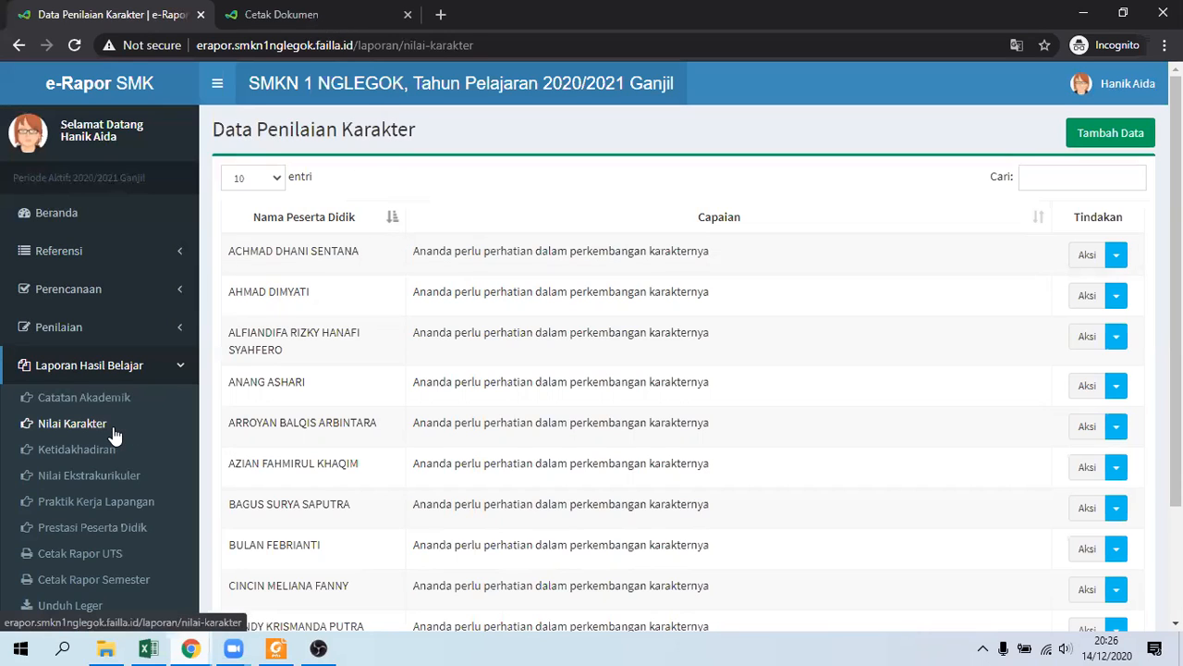
click(51, 333)
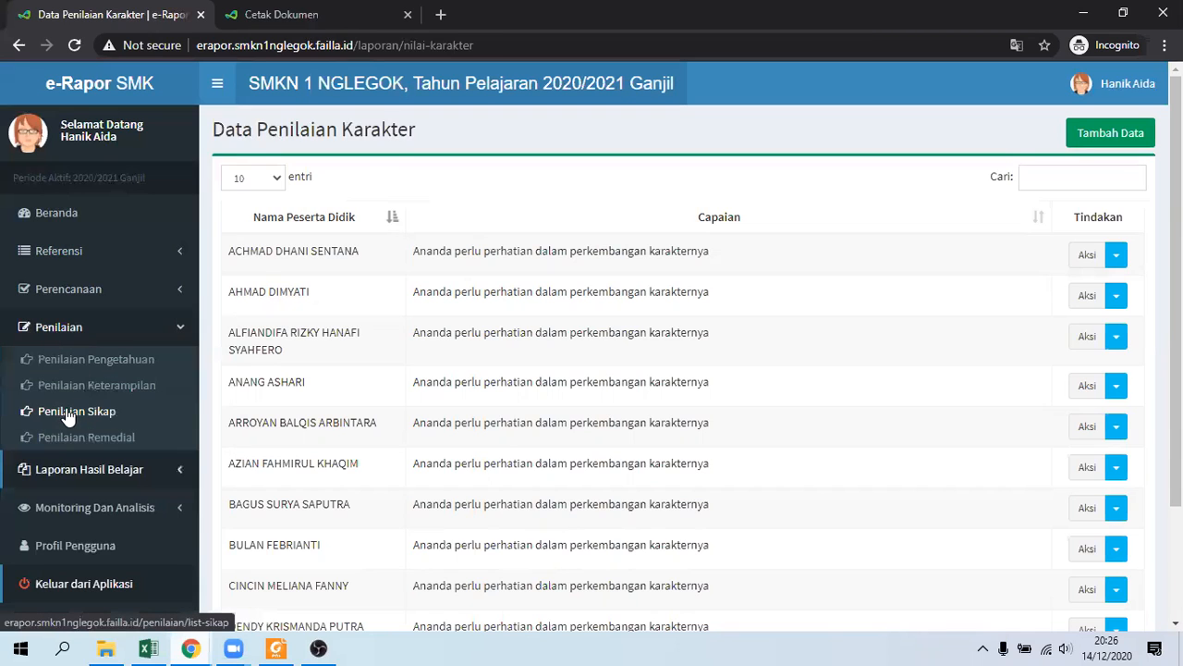
click(152, 364)
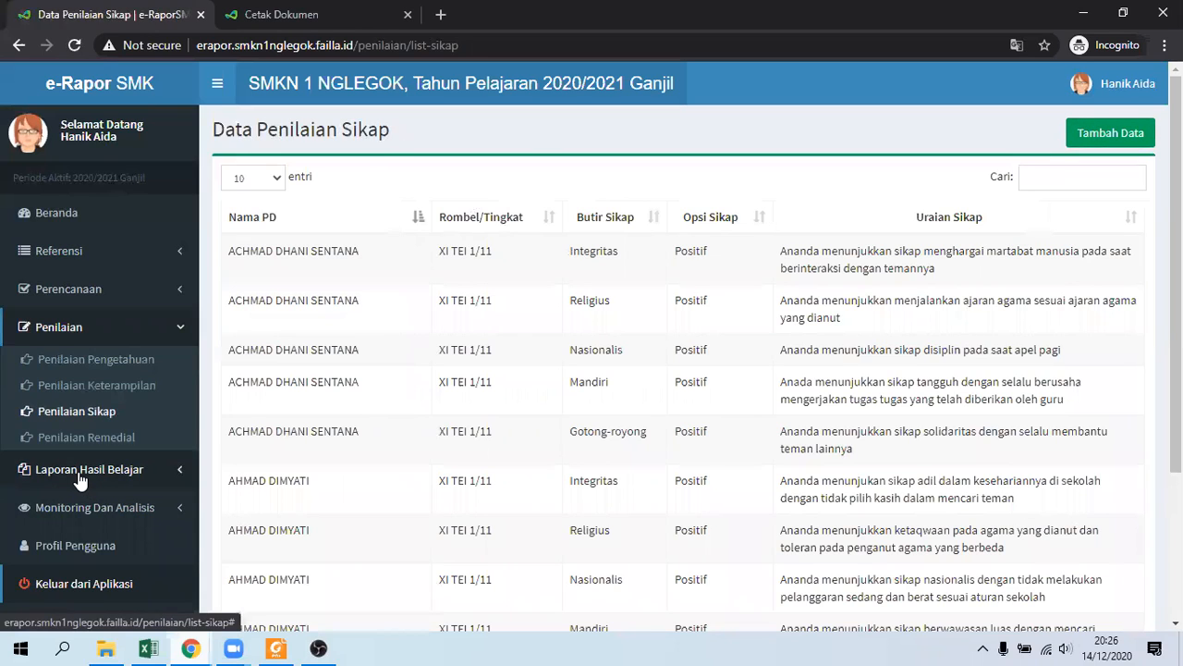
click(133, 473)
click(66, 424)
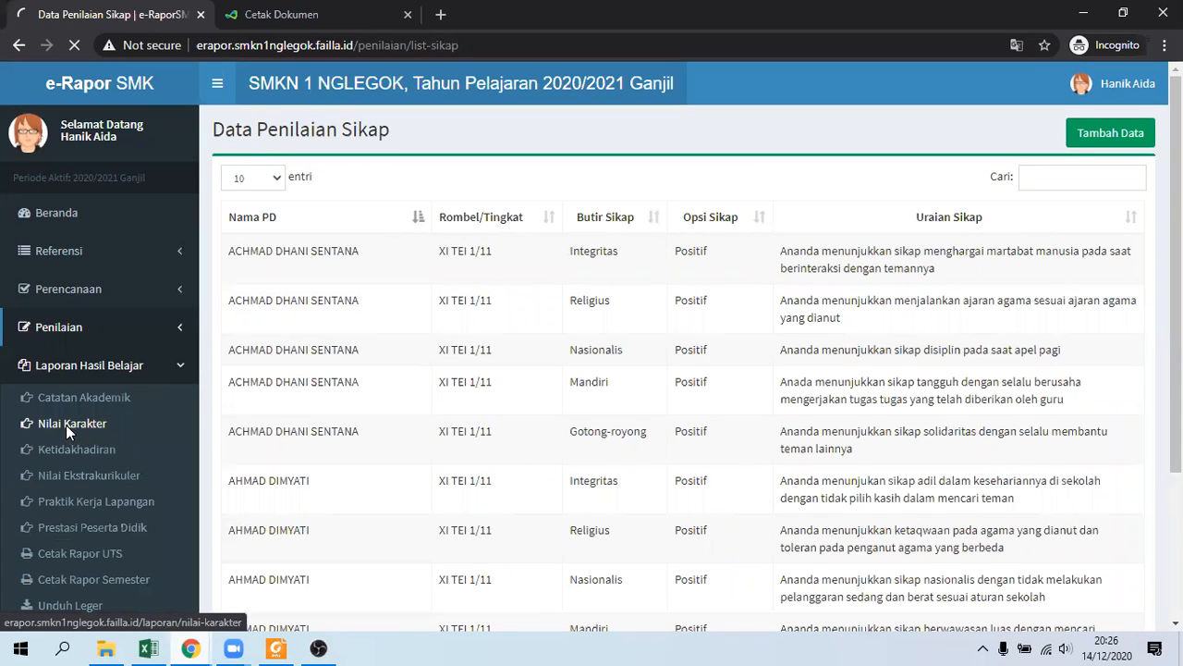
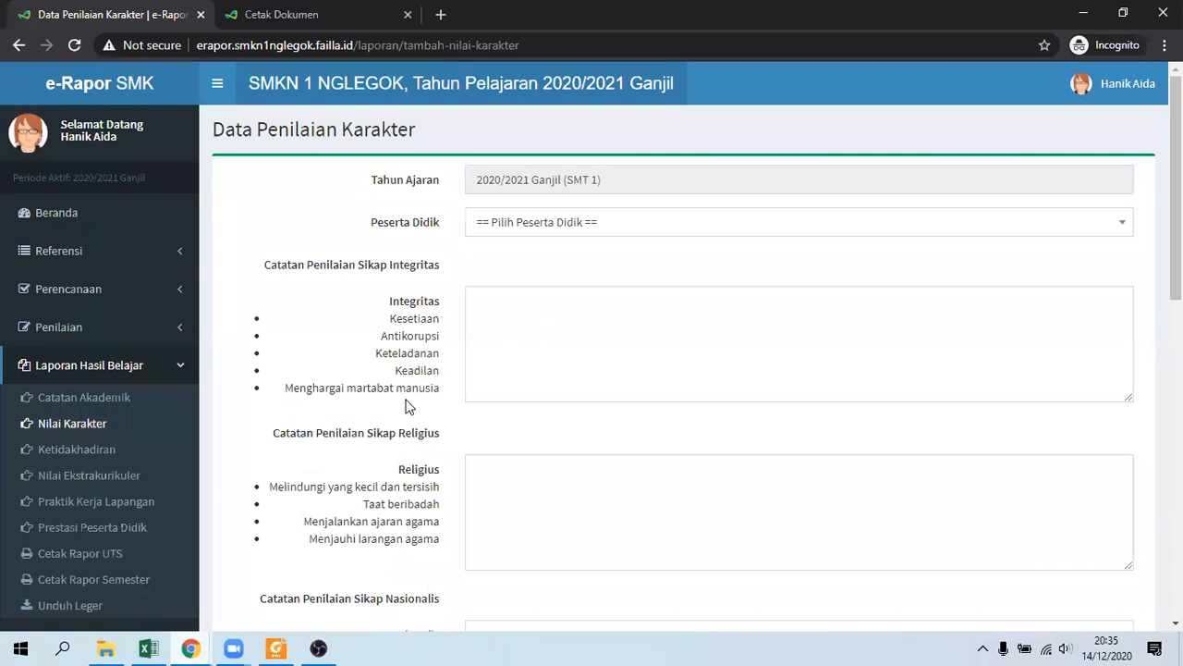
Examine the blank character assessment form's description fields from Integritas, Religius, Nasionalis, Mandiri and Gotong-royong through Catatan Perkembangan Karakter.
click(500, 305)
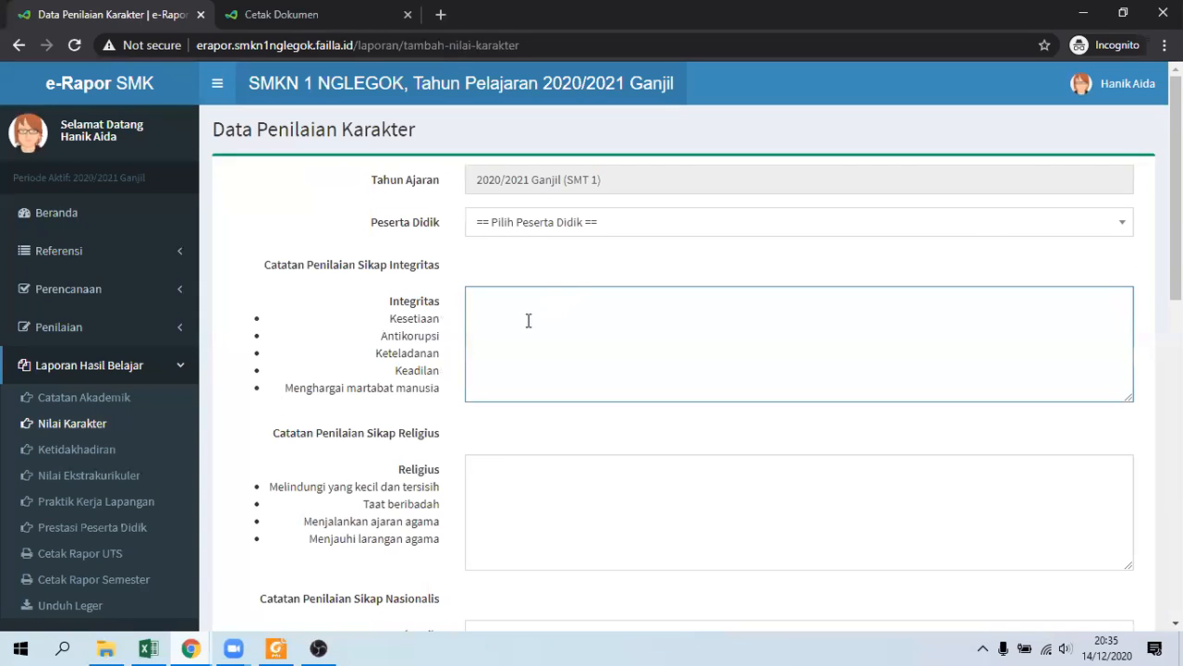
click(517, 506)
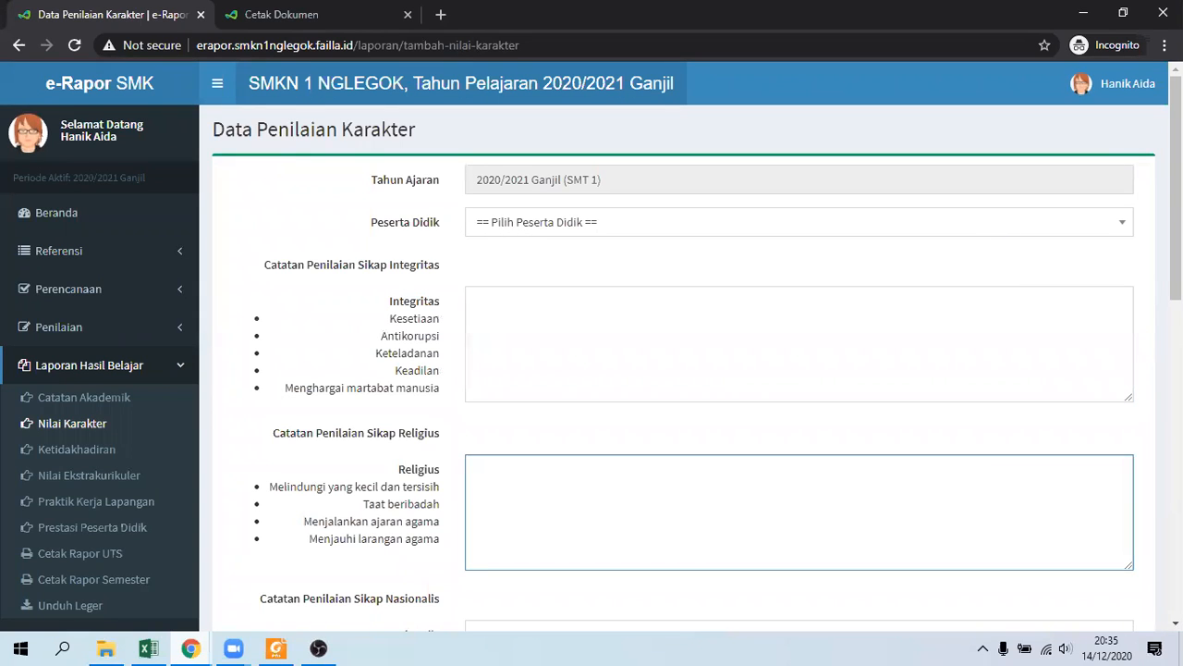
scroll(642, 398, down, 3)
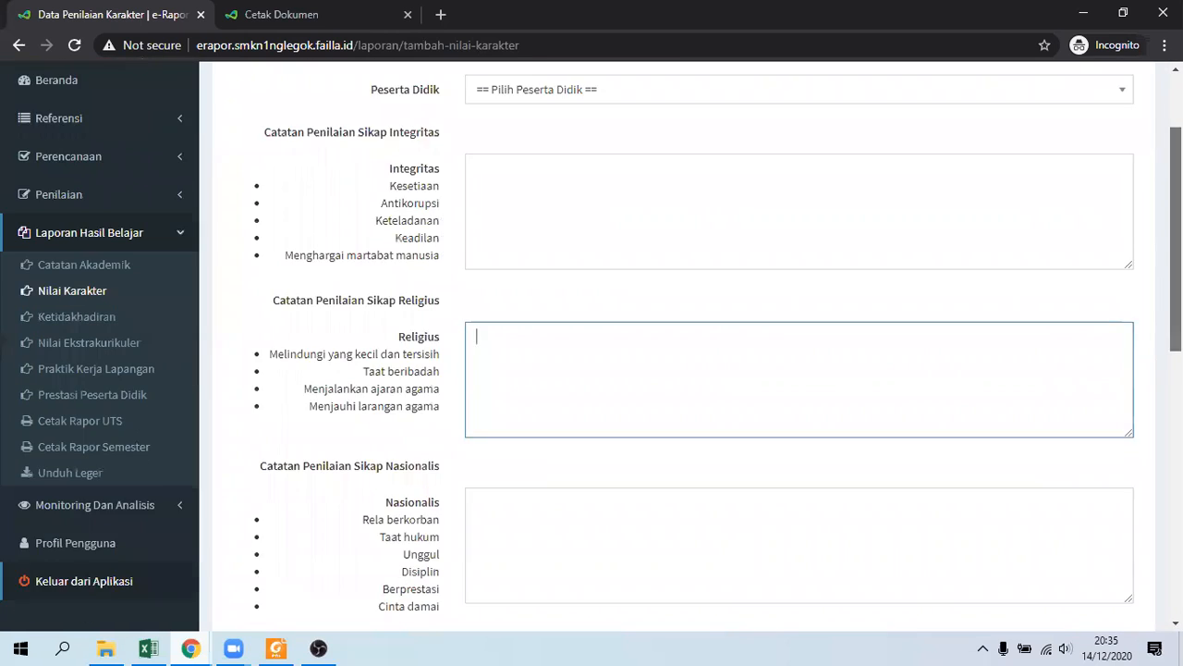
key(Tab)
click(507, 610)
scroll(990, 508, down, 3)
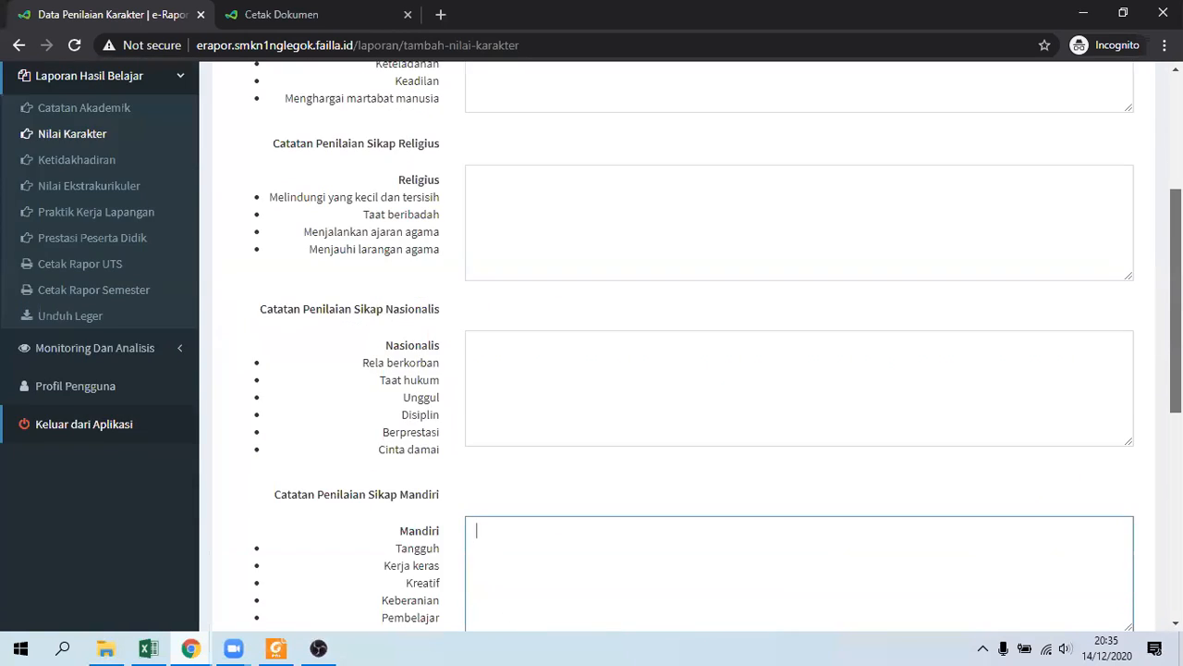
click(553, 576)
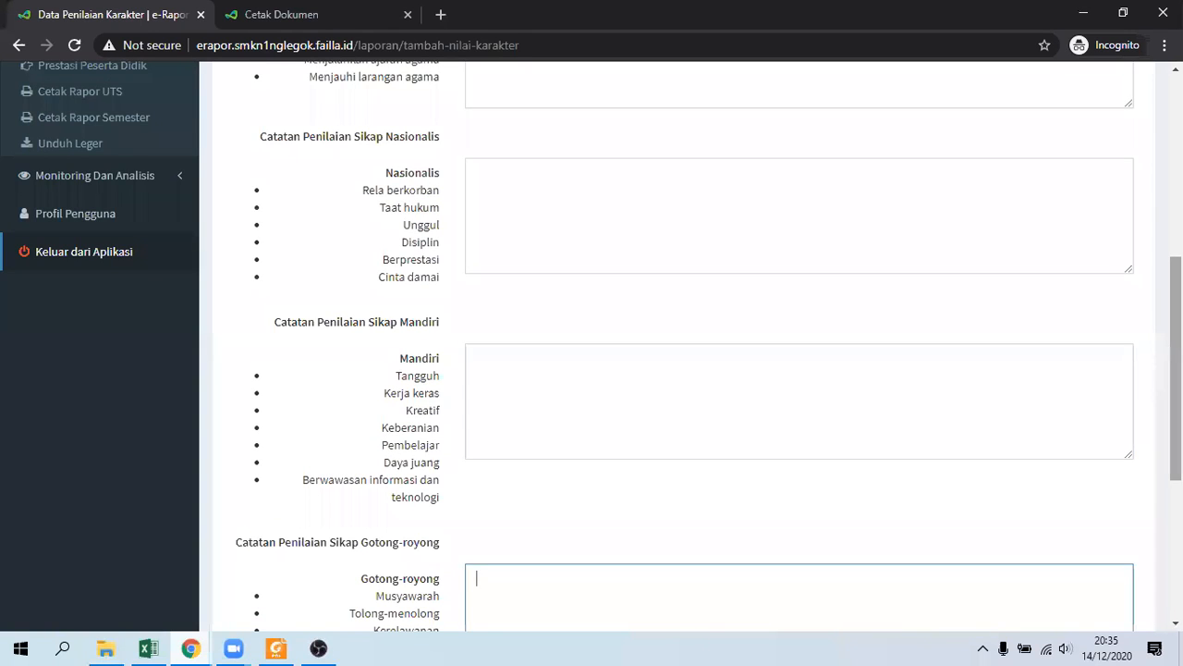
scroll(743, 449, down, 3)
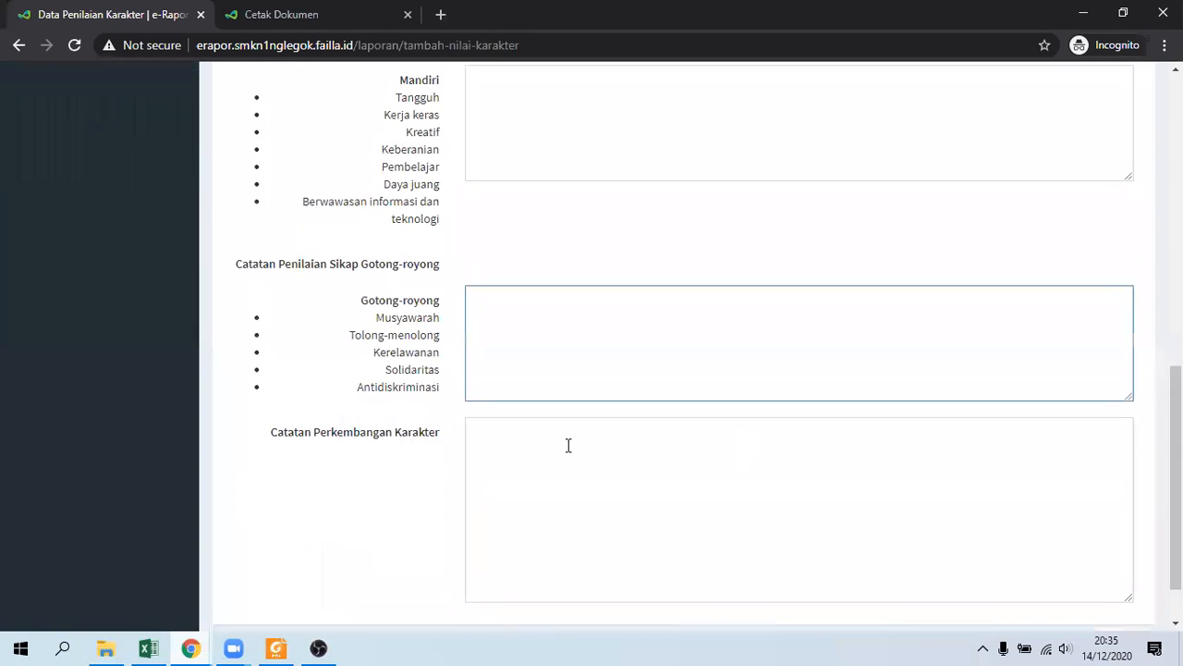
click(546, 448)
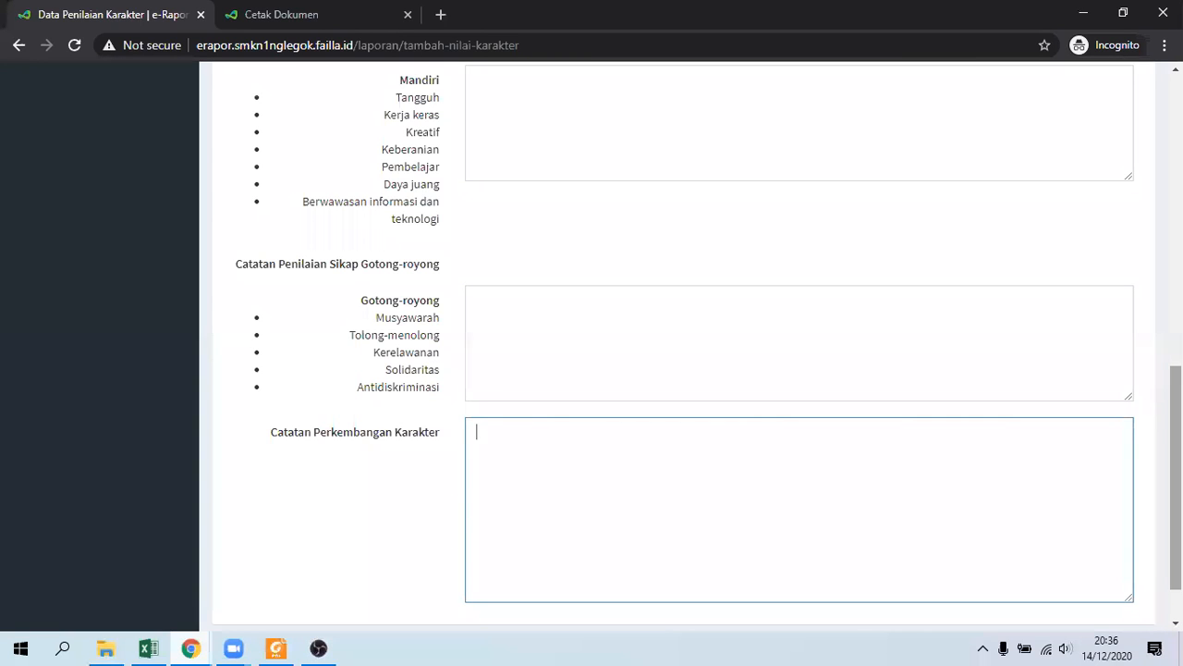
scroll(1017, 444, down, 1)
drag(1176, 472, 1176, 153)
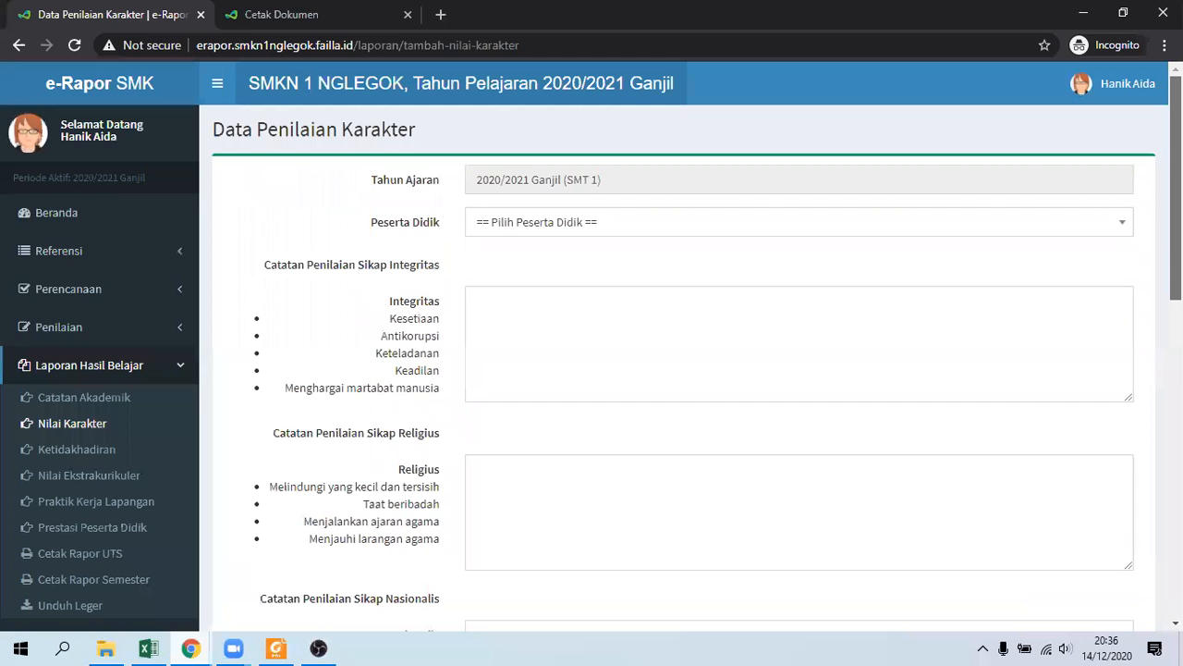
Select the fourth listed student in the character assessment form and review the attitude notes and descriptions.
click(497, 231)
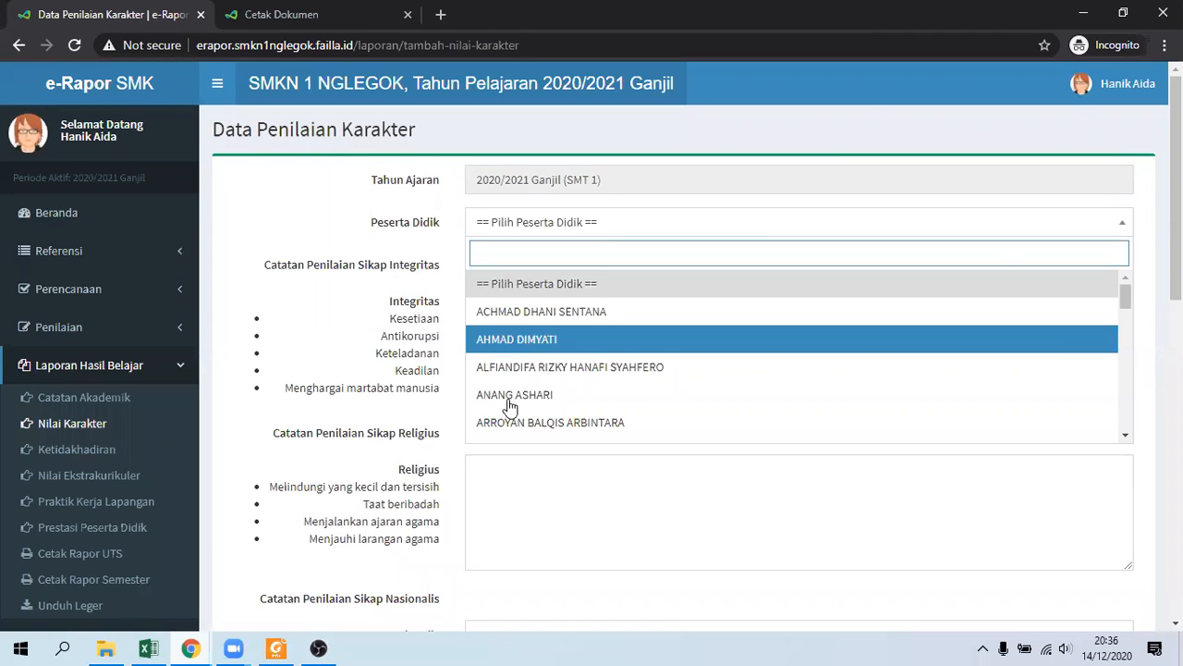
key(Return)
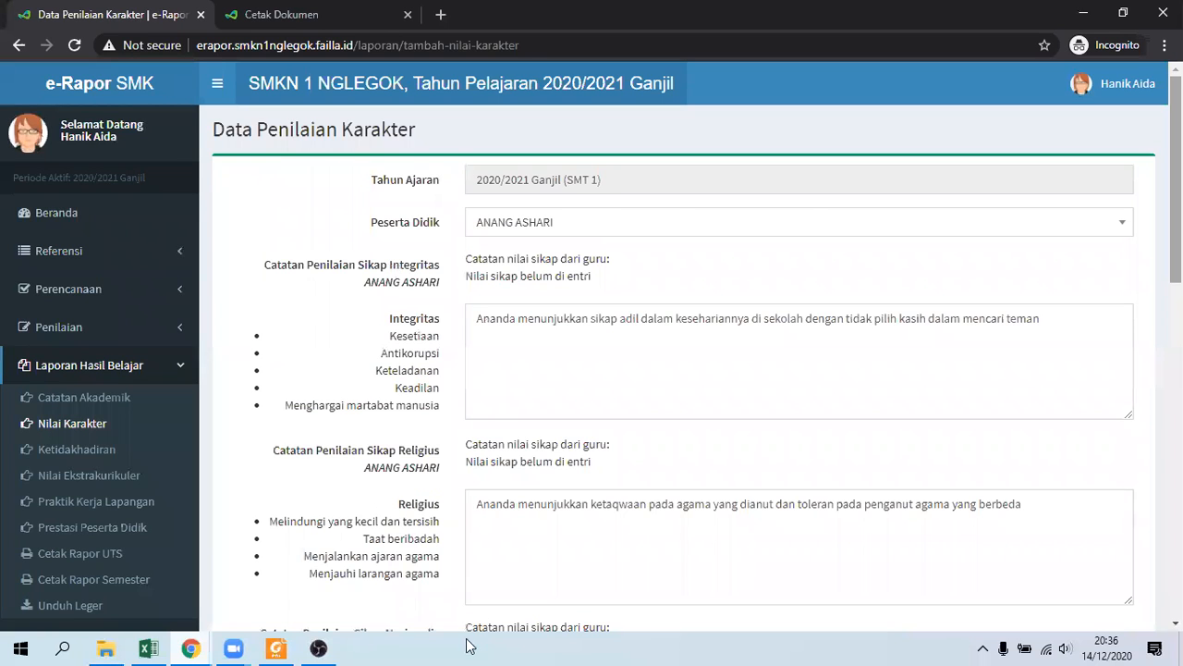
scroll(482, 570, down, 10)
scroll(898, 210, down, 1)
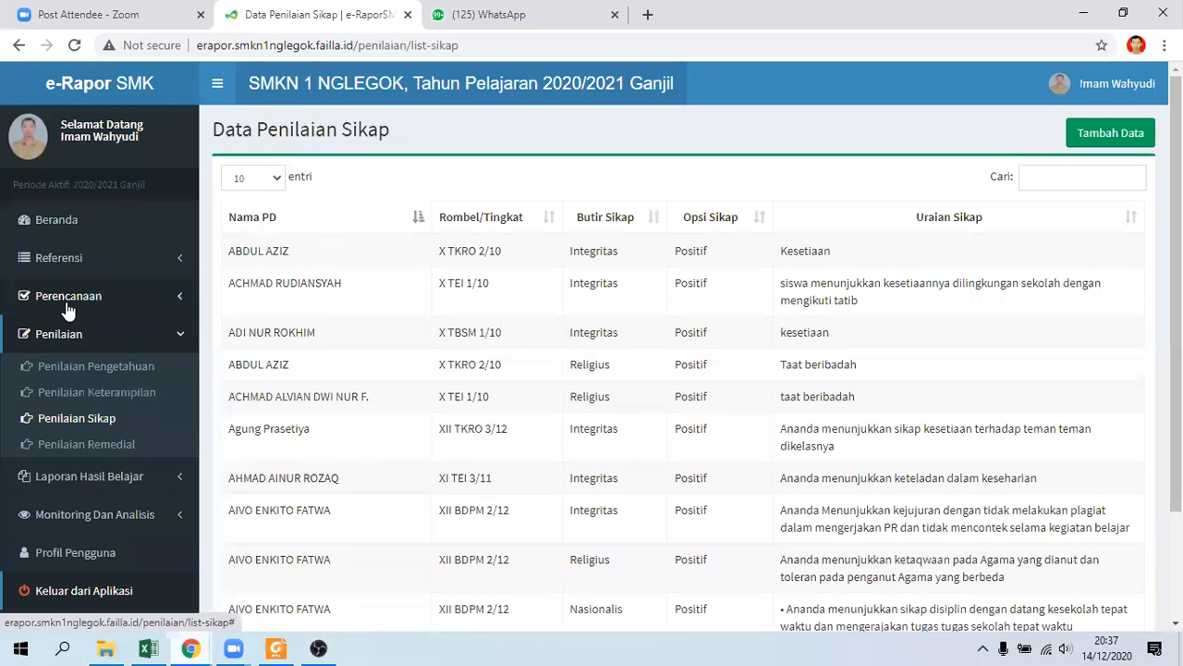
In the subject teacher's window, open Penilaian Pengetahuan under Penilaian, and return to the Beranda page.
click(55, 337)
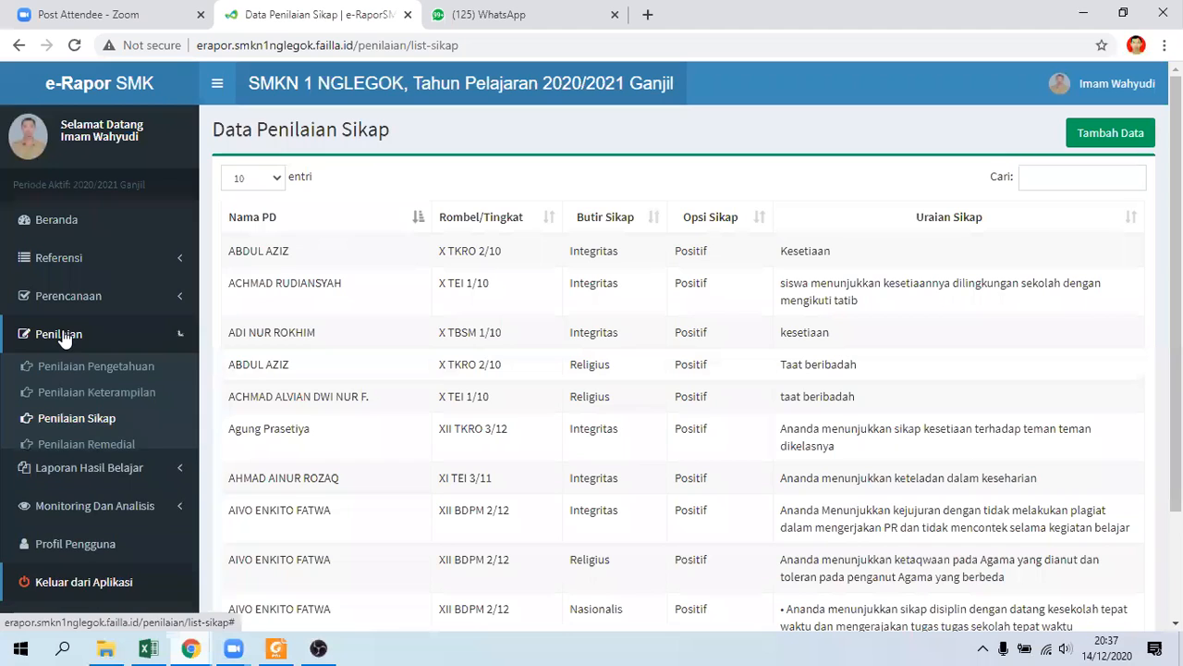
click(53, 337)
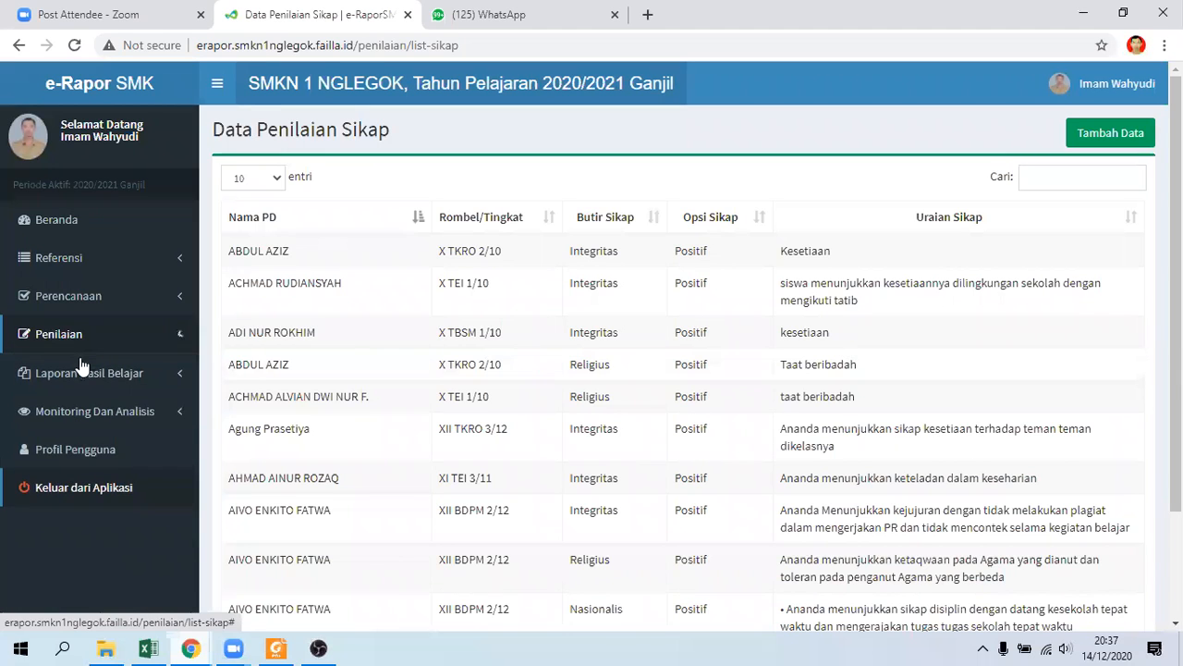
click(57, 370)
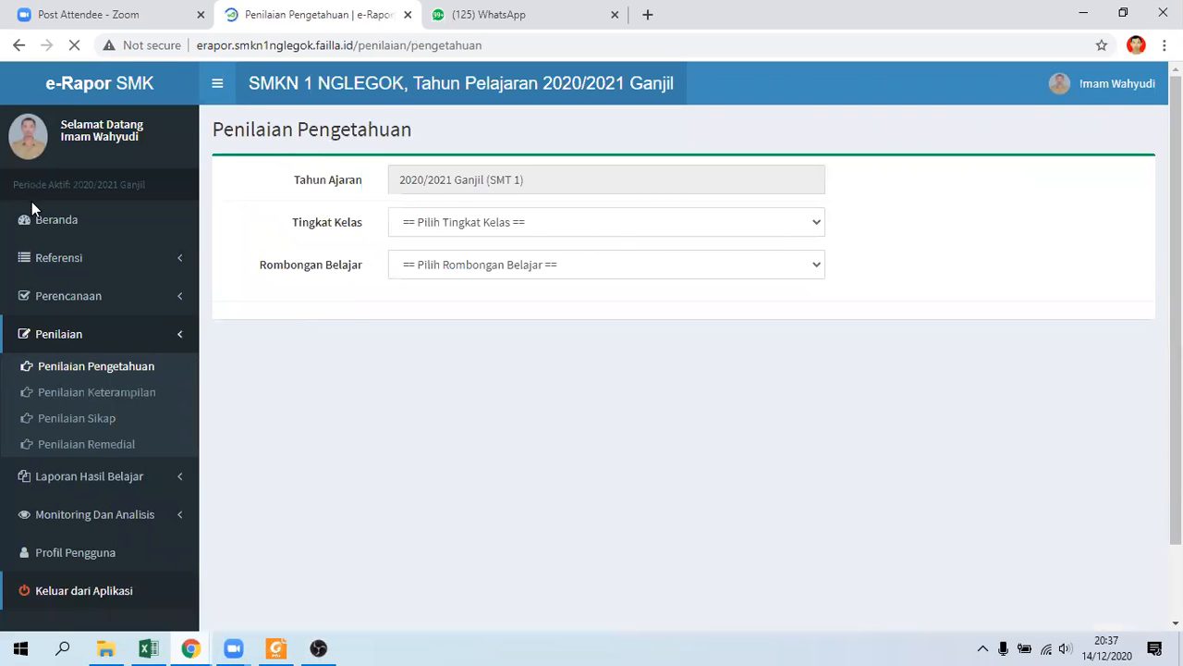
click(53, 226)
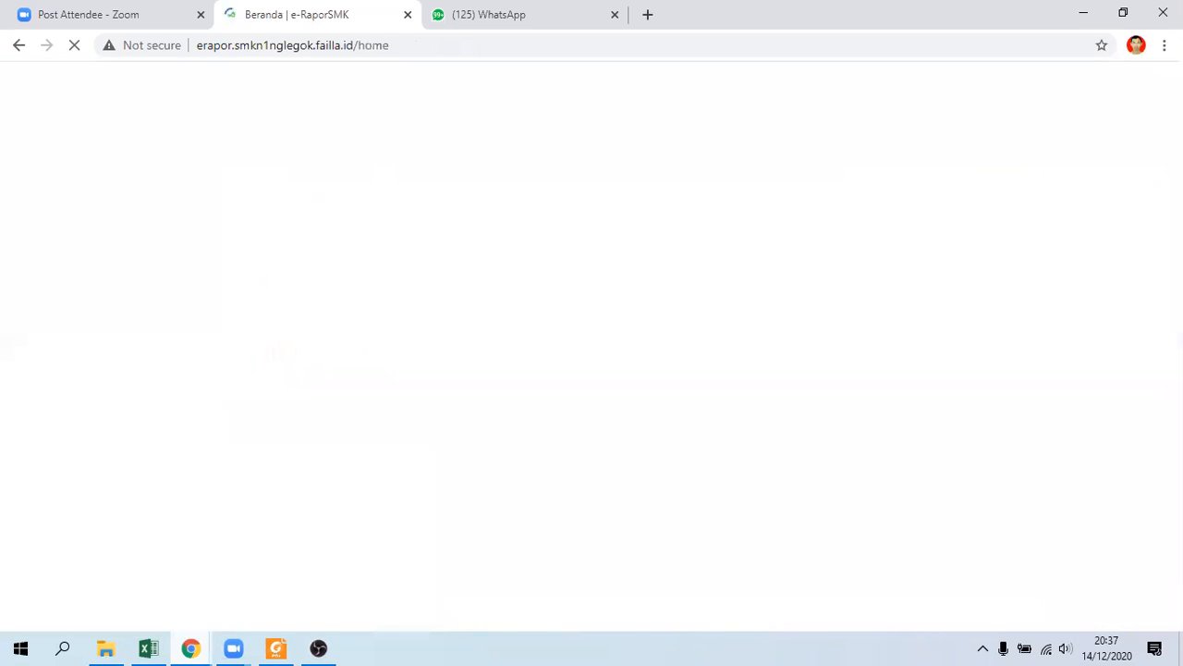
Set the Progres Perencanaan dan Penilaian table on the Beranda page to show 100 entries.
scroll(592, 346, down, 1)
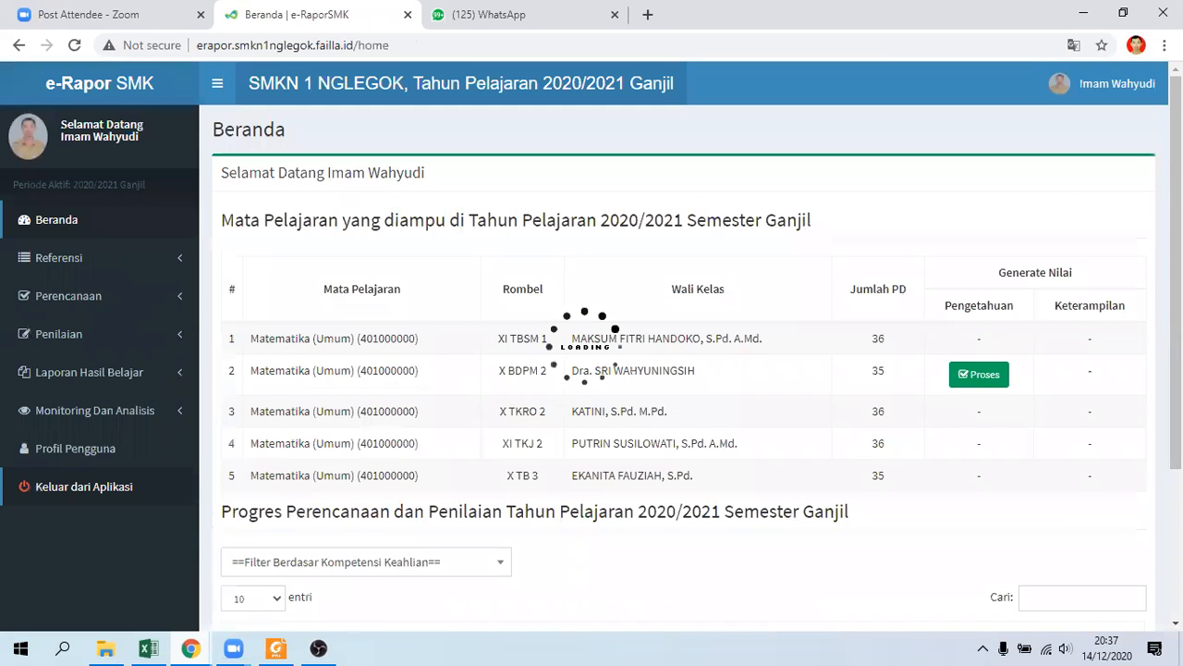
scroll(591, 347, down, 1)
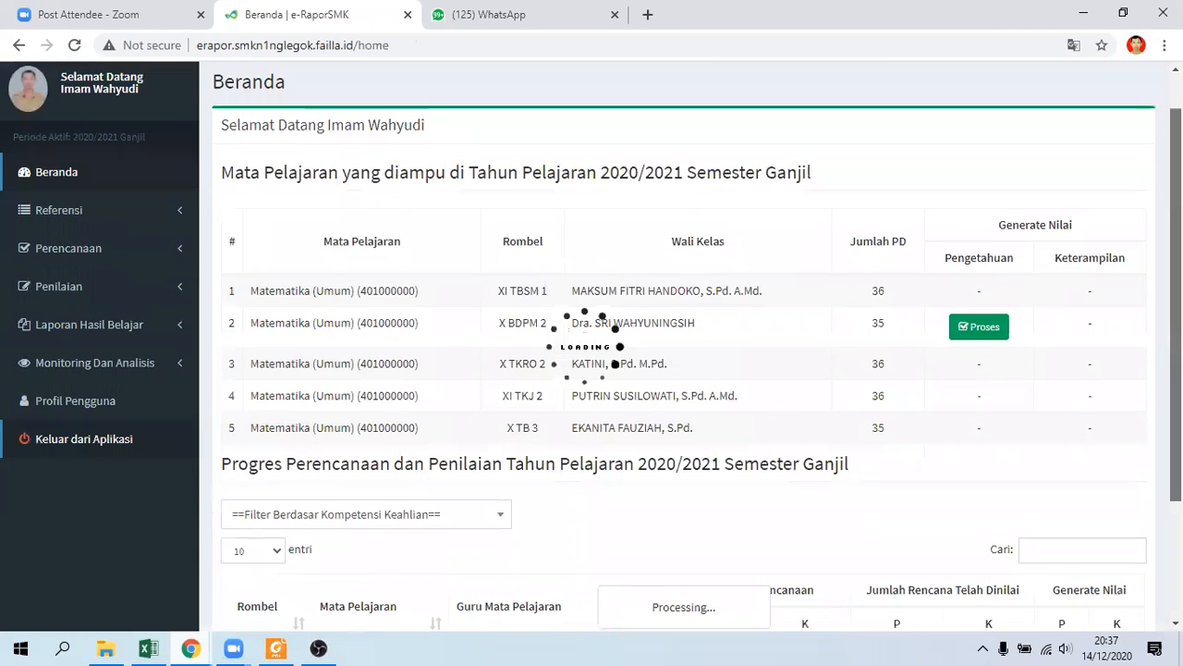
scroll(591, 347, down, 1)
scroll(591, 347, down, 1)
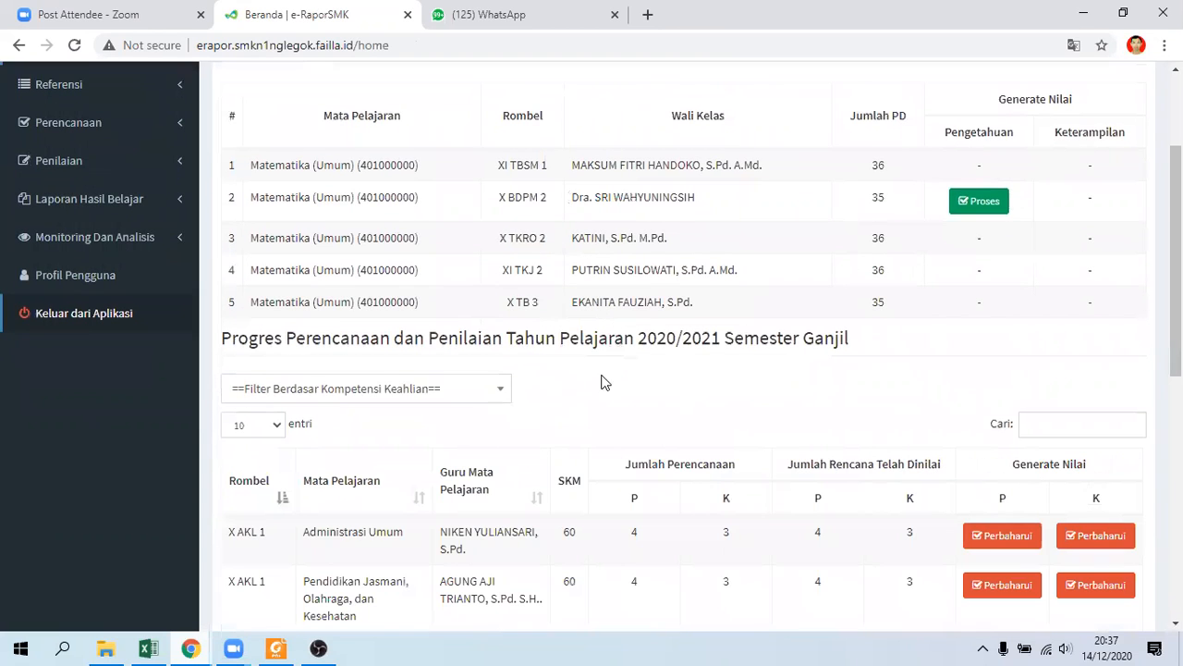
scroll(604, 382, down, 3)
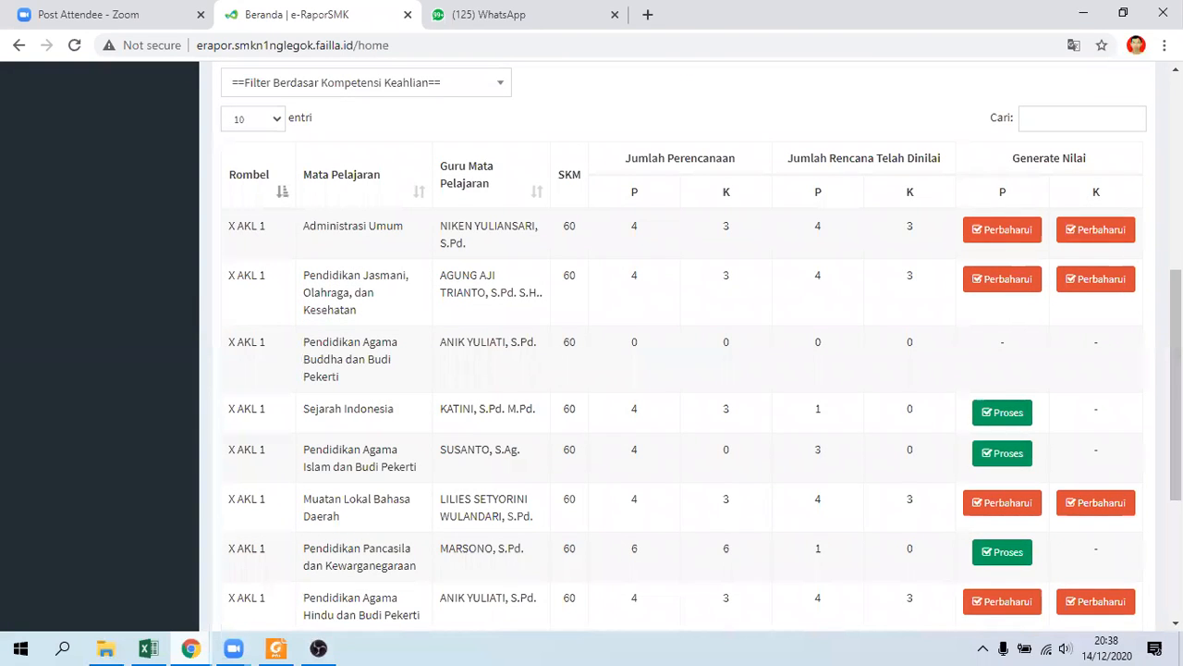
scroll(684, 351, down, 2)
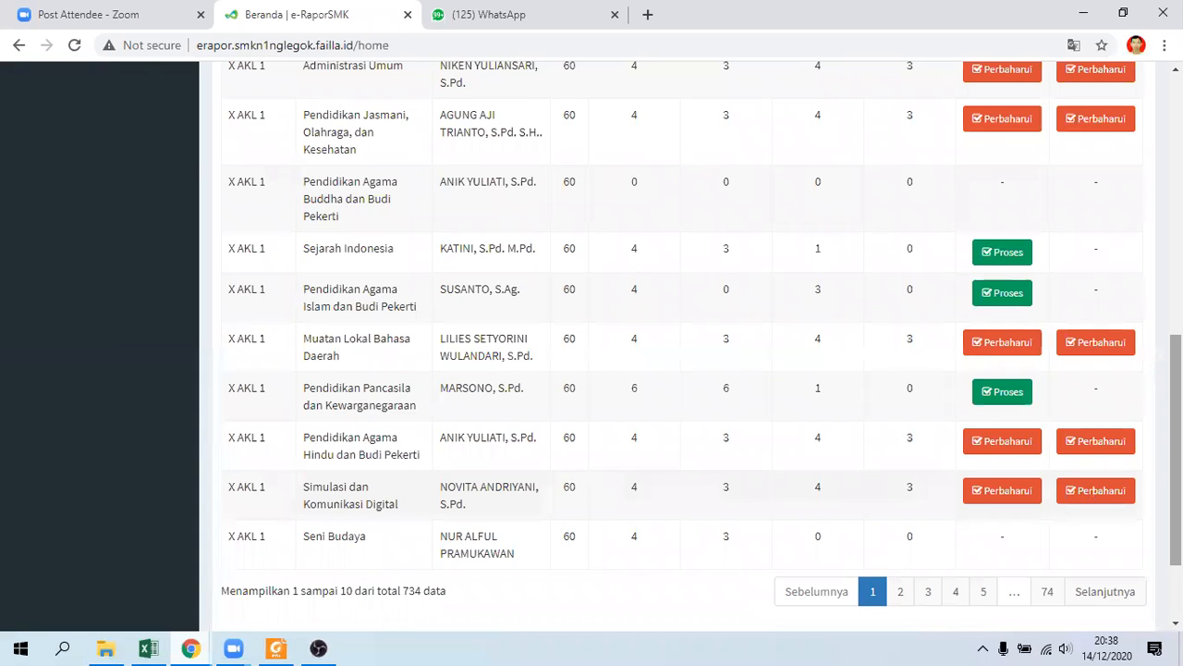
scroll(449, 243, up, 3)
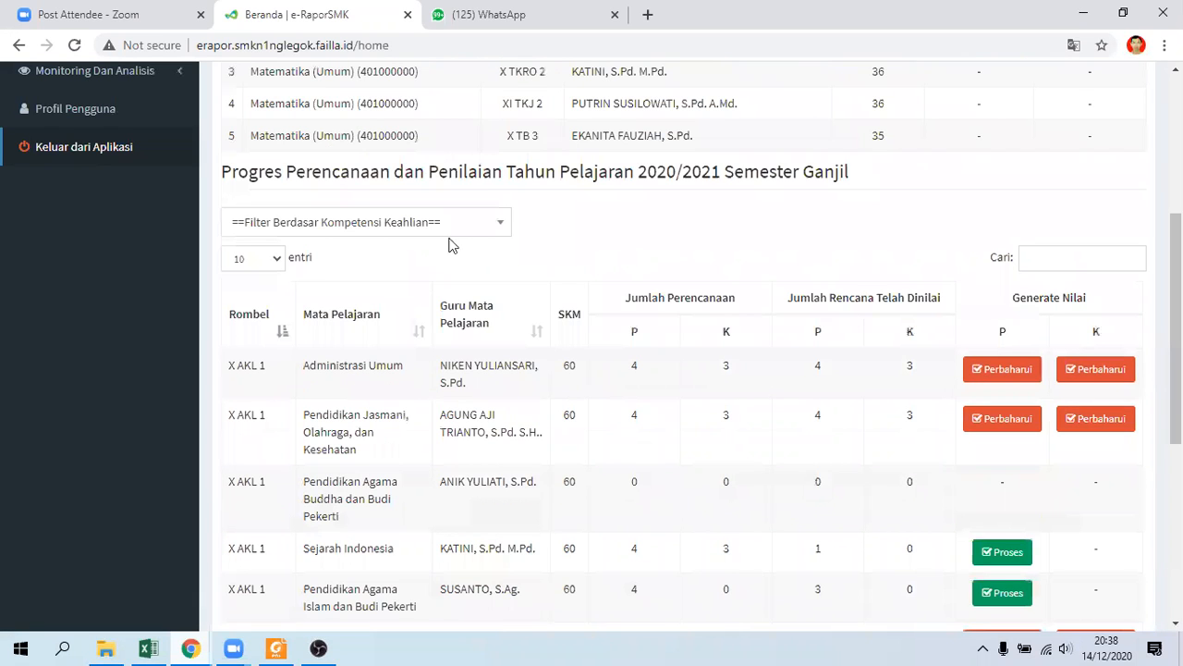
click(277, 262)
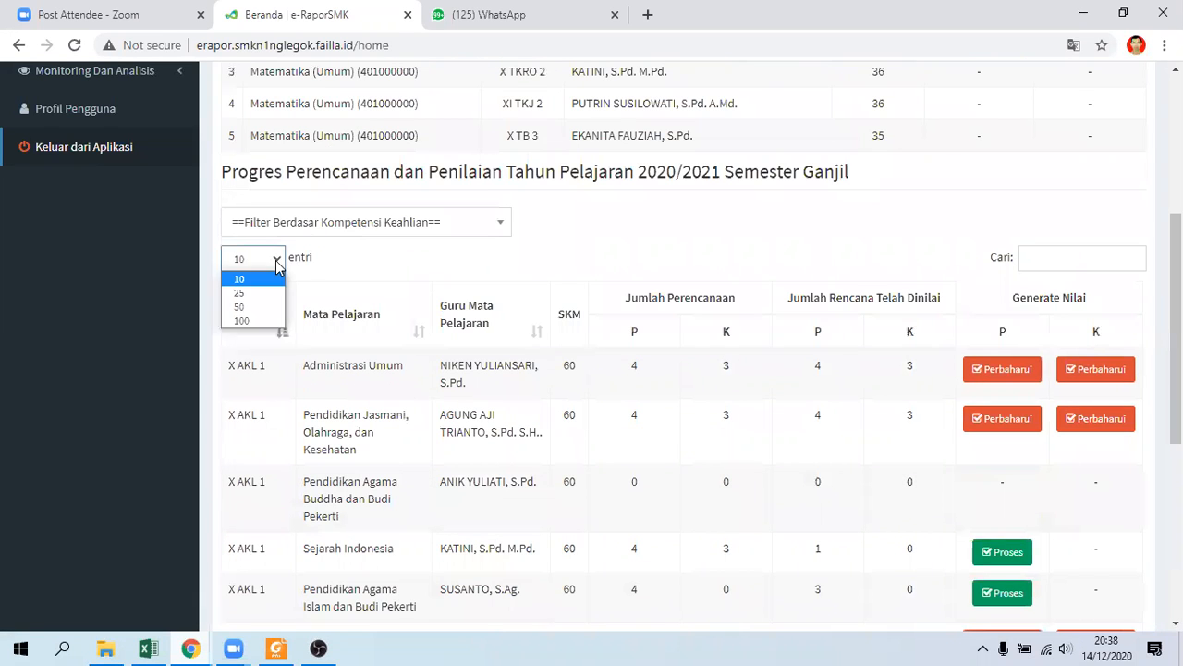
click(240, 320)
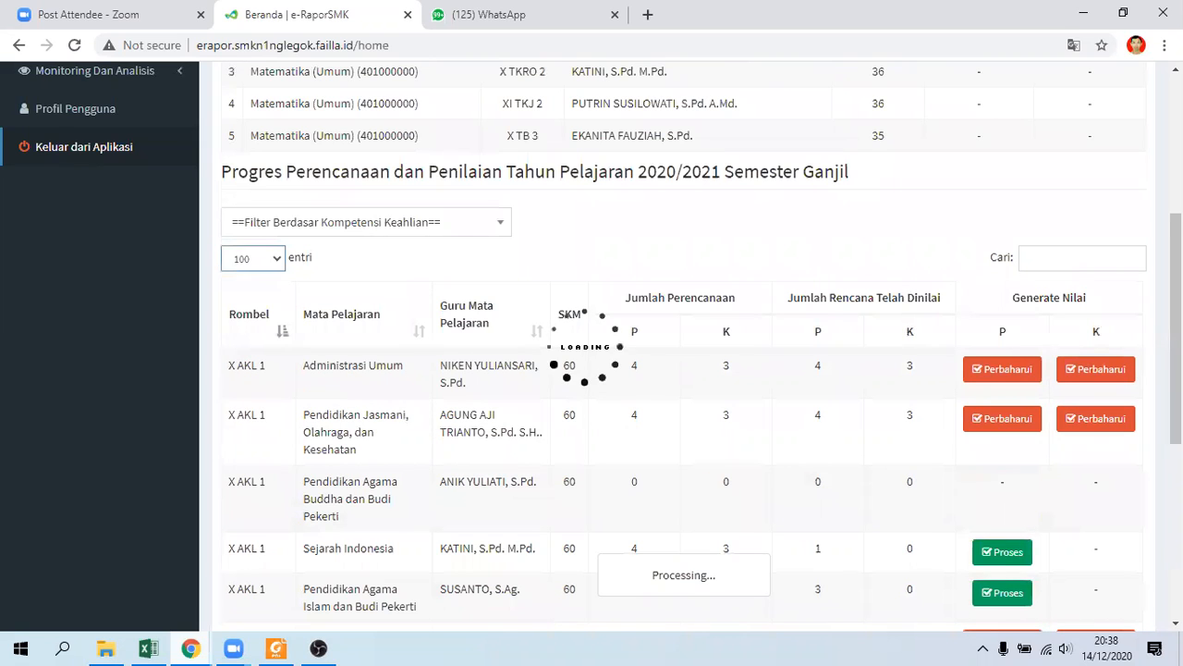
Examine planning counts, assessed plans and Generate Nilai status for the X AKL 1 and X AKL 2 subjects, then return to the taught-subjects table.
scroll(566, 315, up, 1)
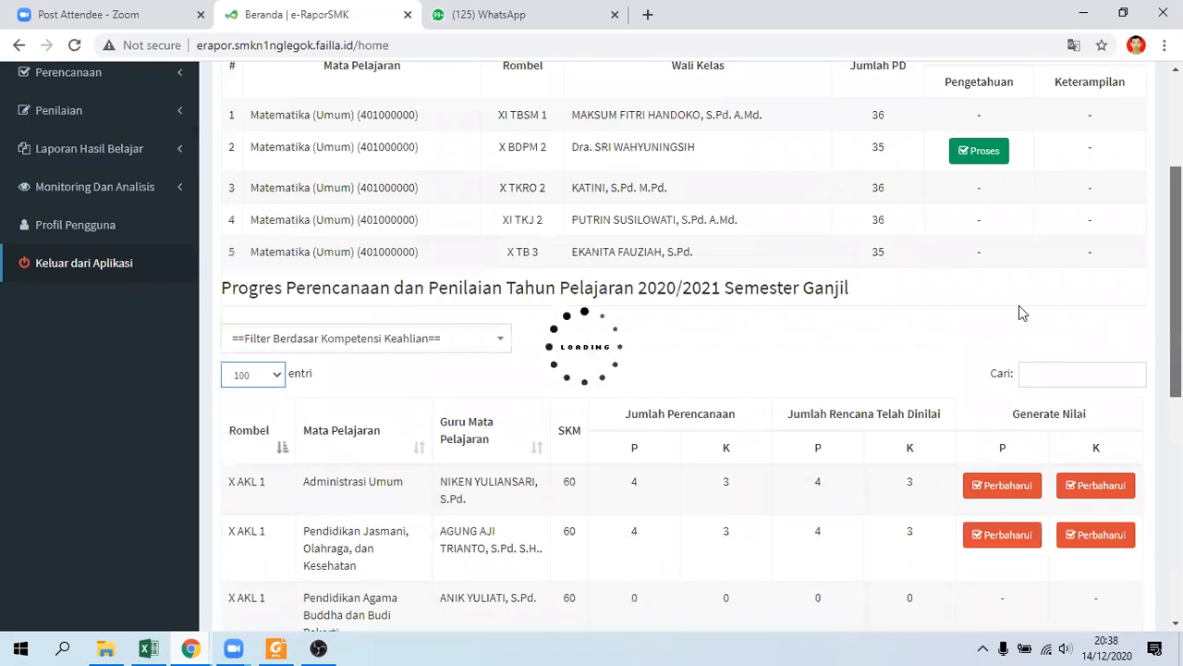
scroll(1019, 305, down, 3)
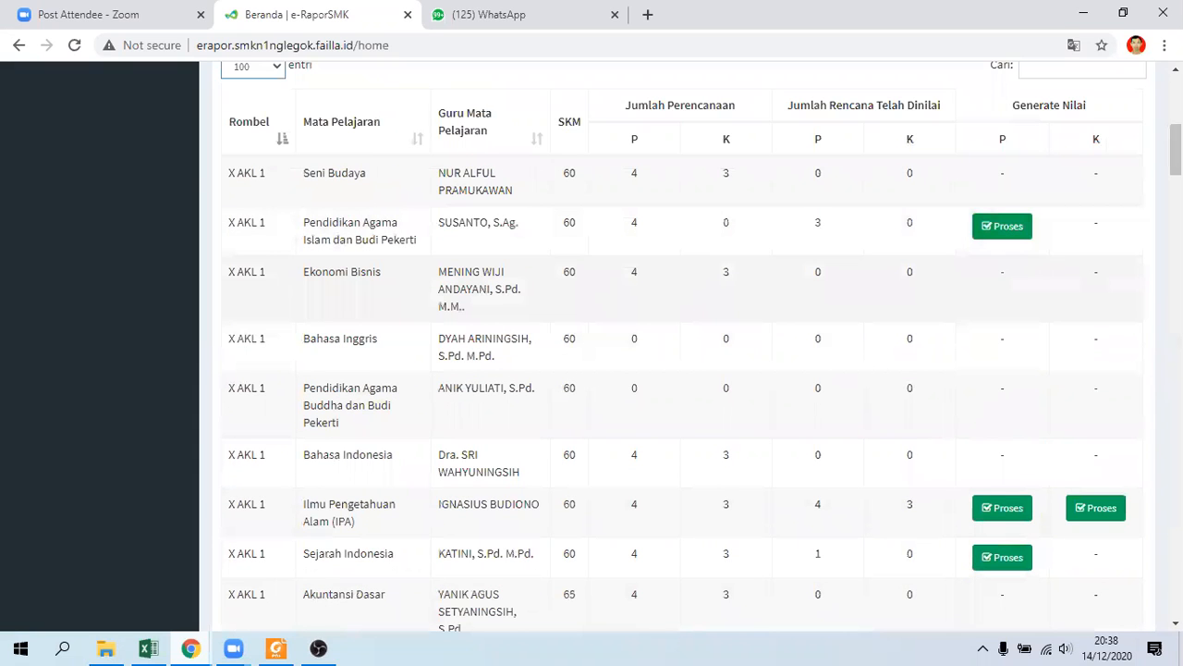
scroll(673, 369, up, 1)
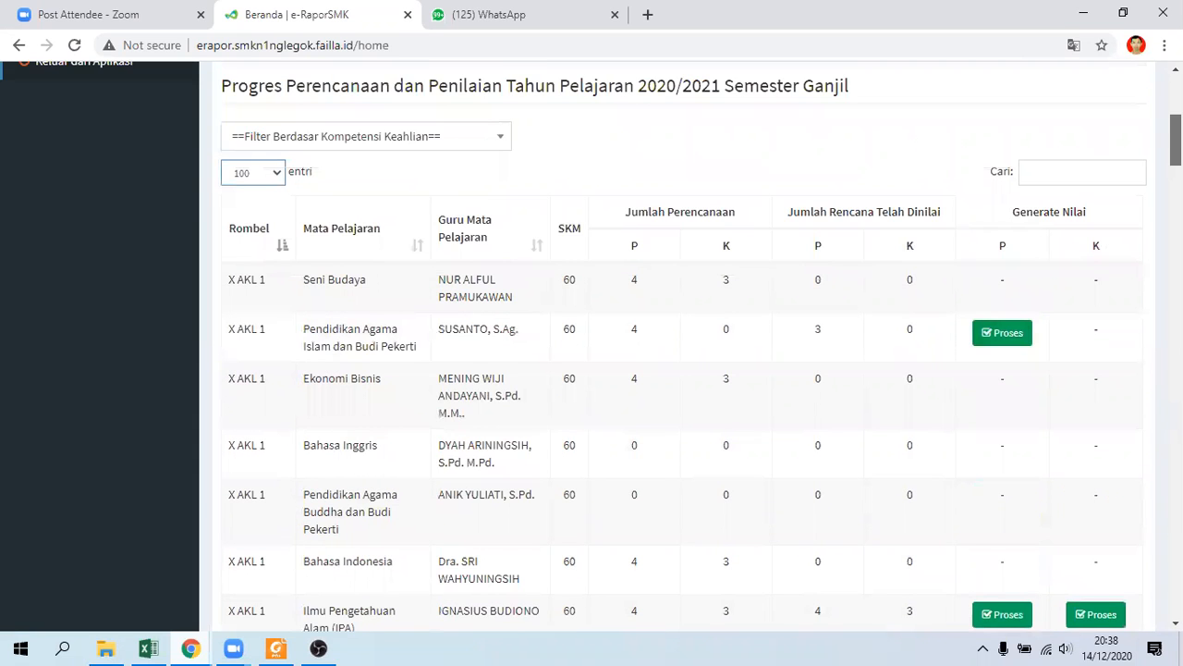
scroll(673, 369, down, 2)
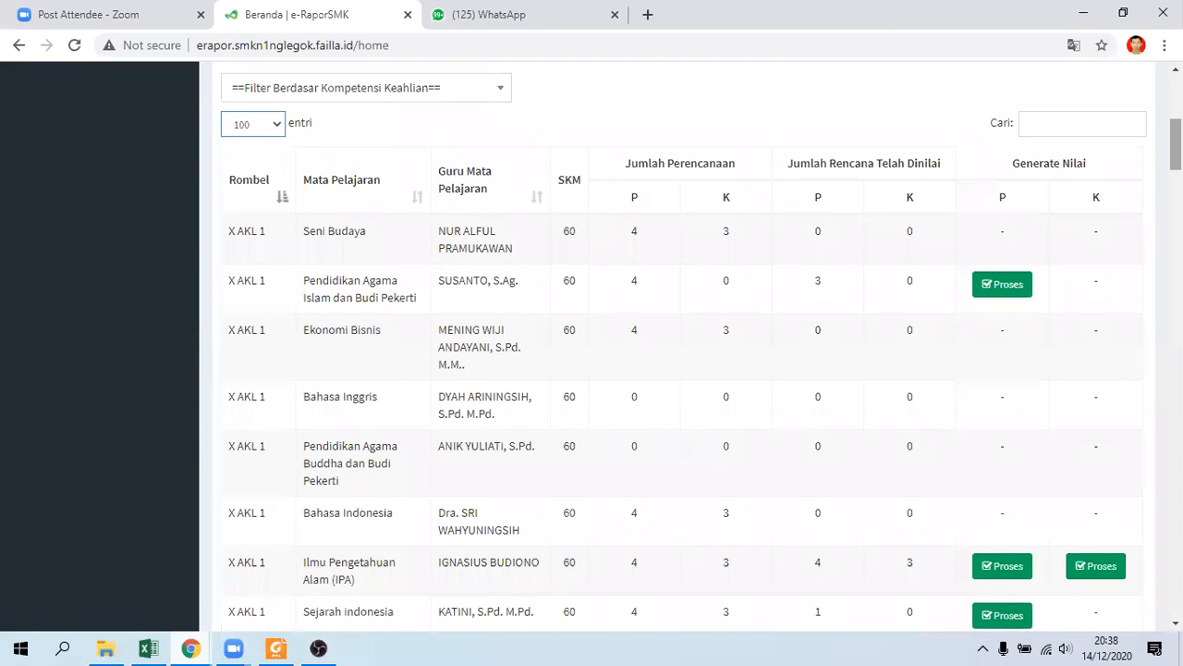
drag(1176, 145, 1176, 210)
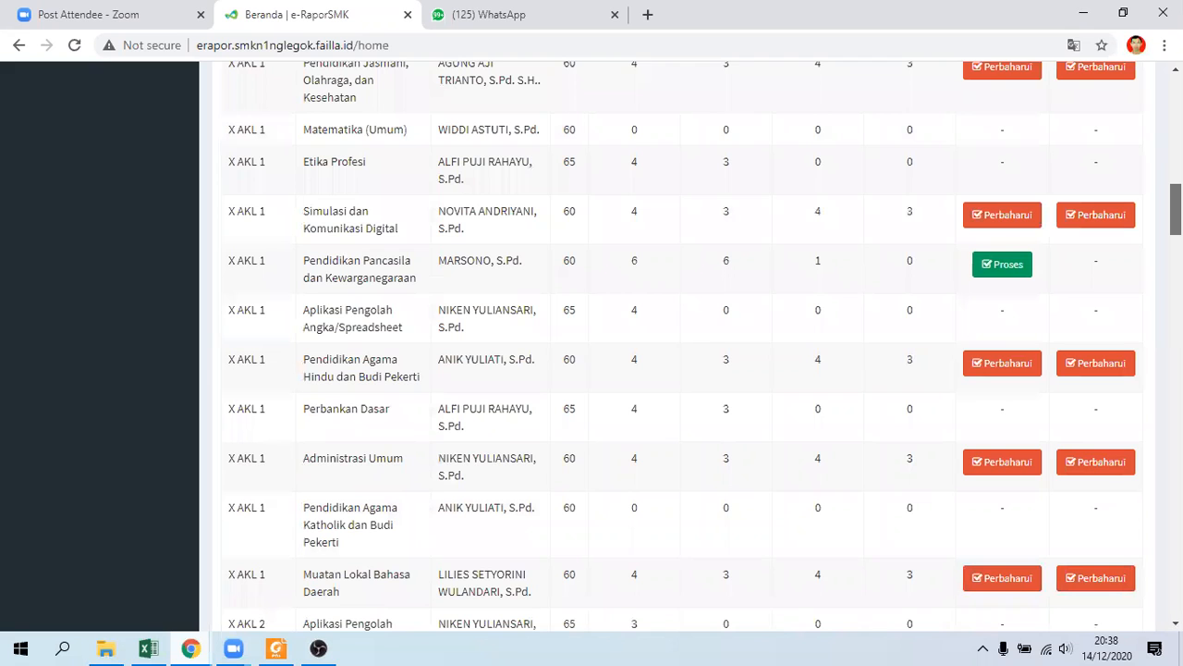
scroll(685, 342, down, 2)
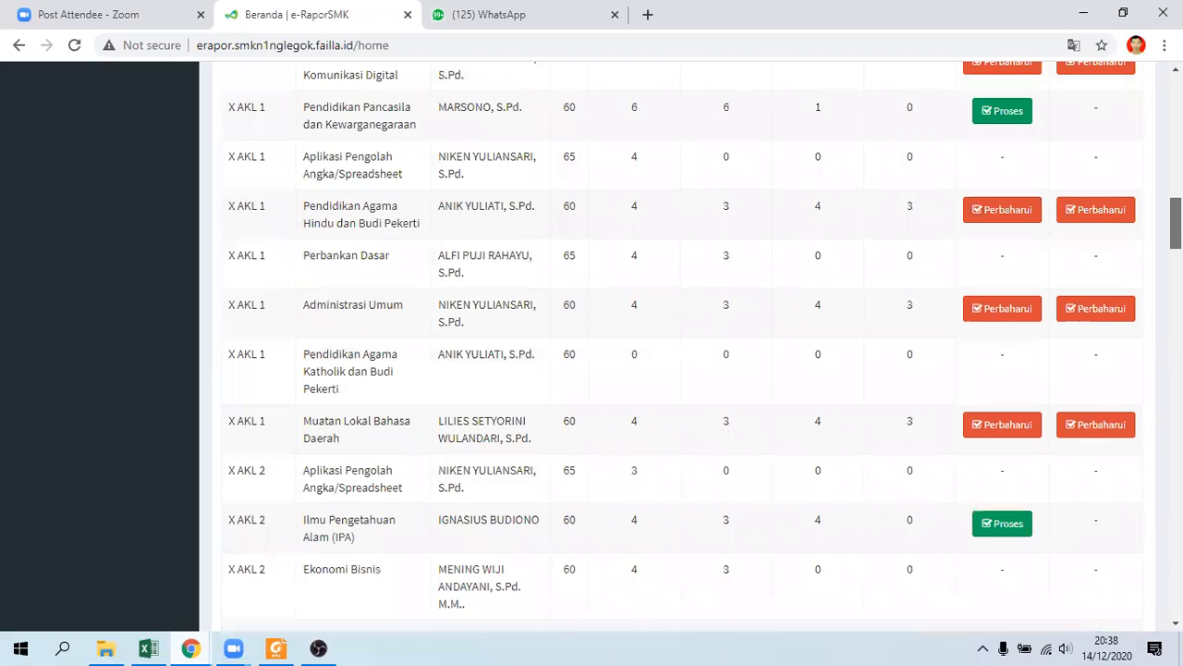
scroll(684, 342, up, 2)
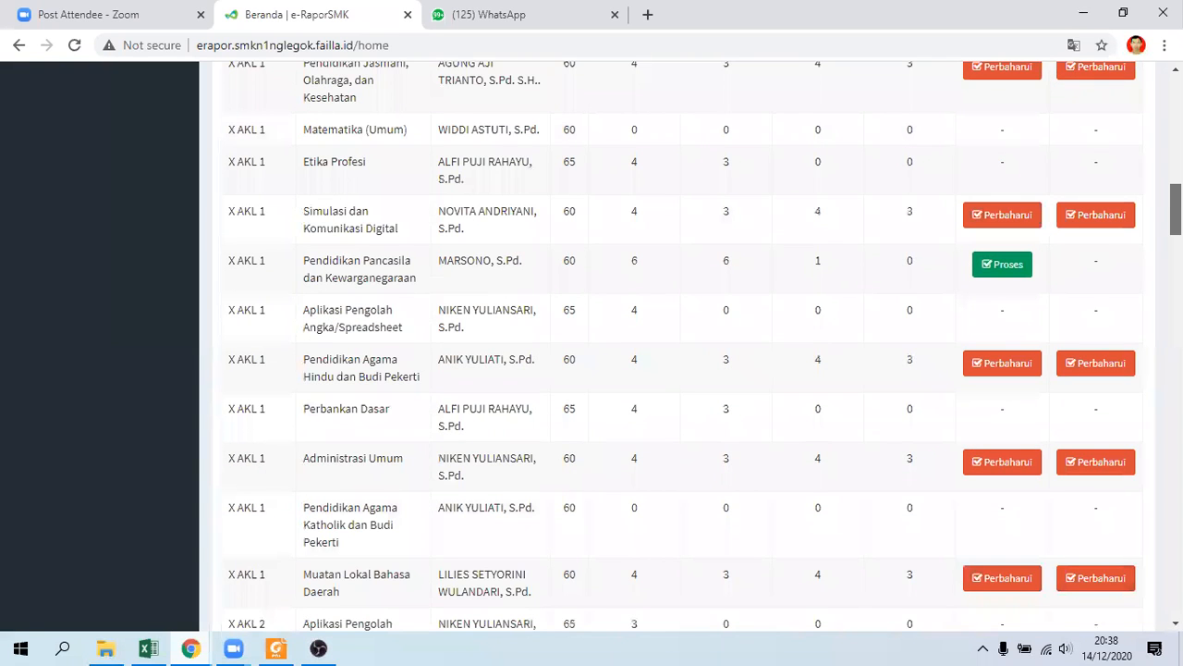
scroll(684, 342, up, 10)
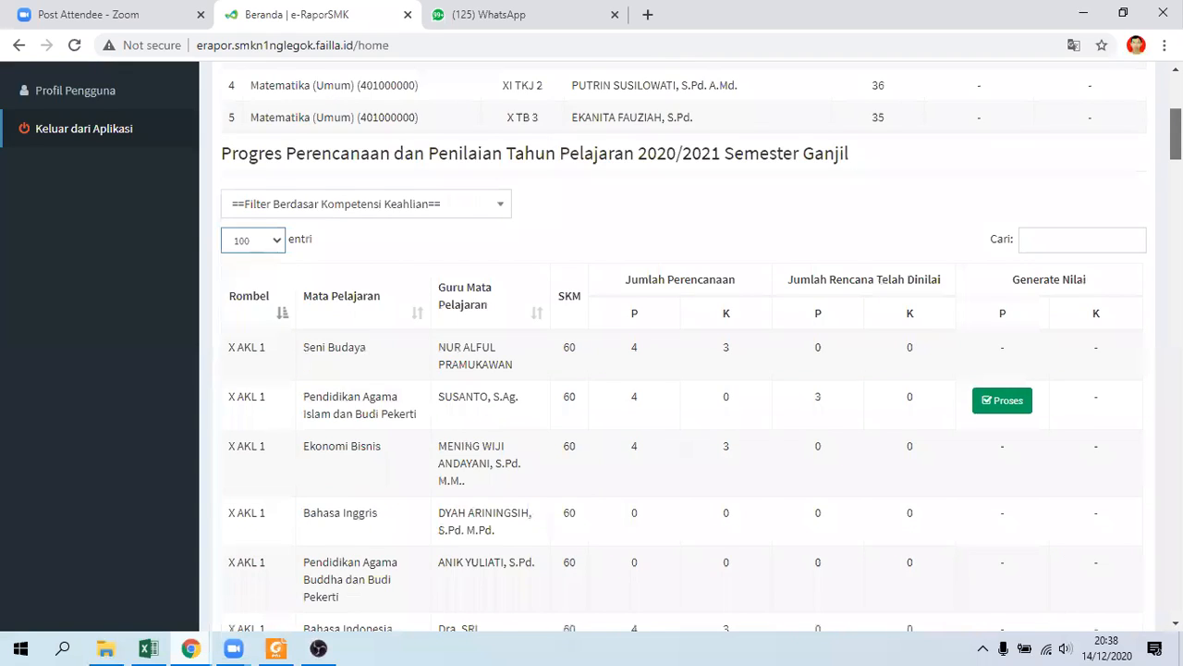
scroll(684, 342, up, 5)
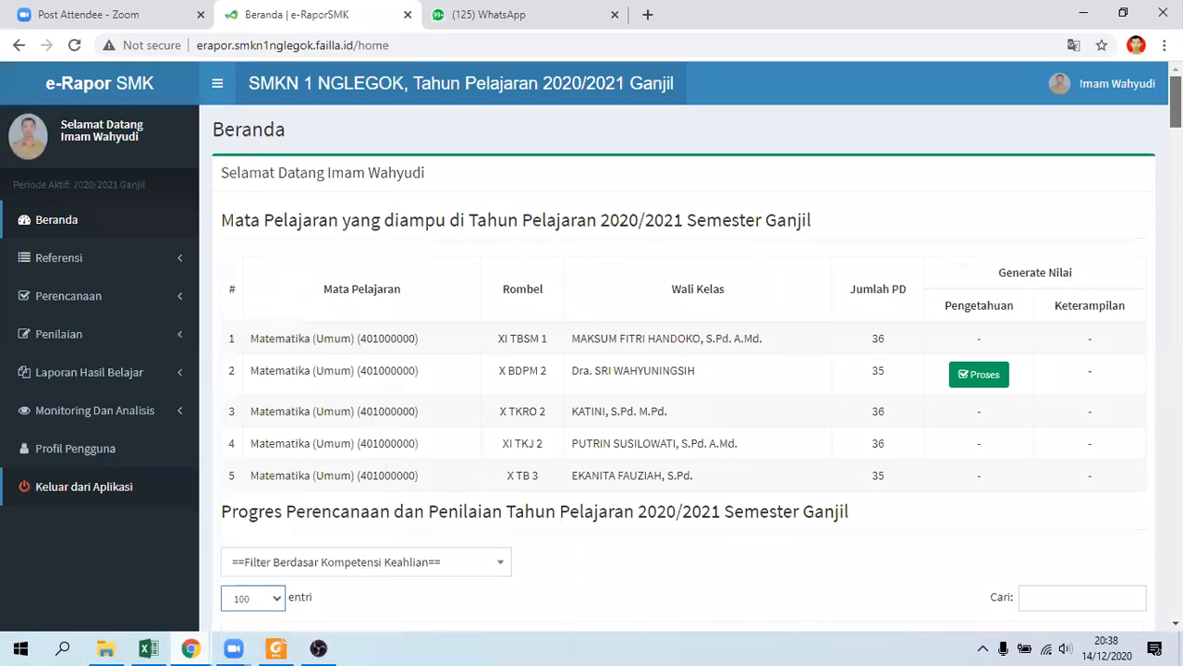